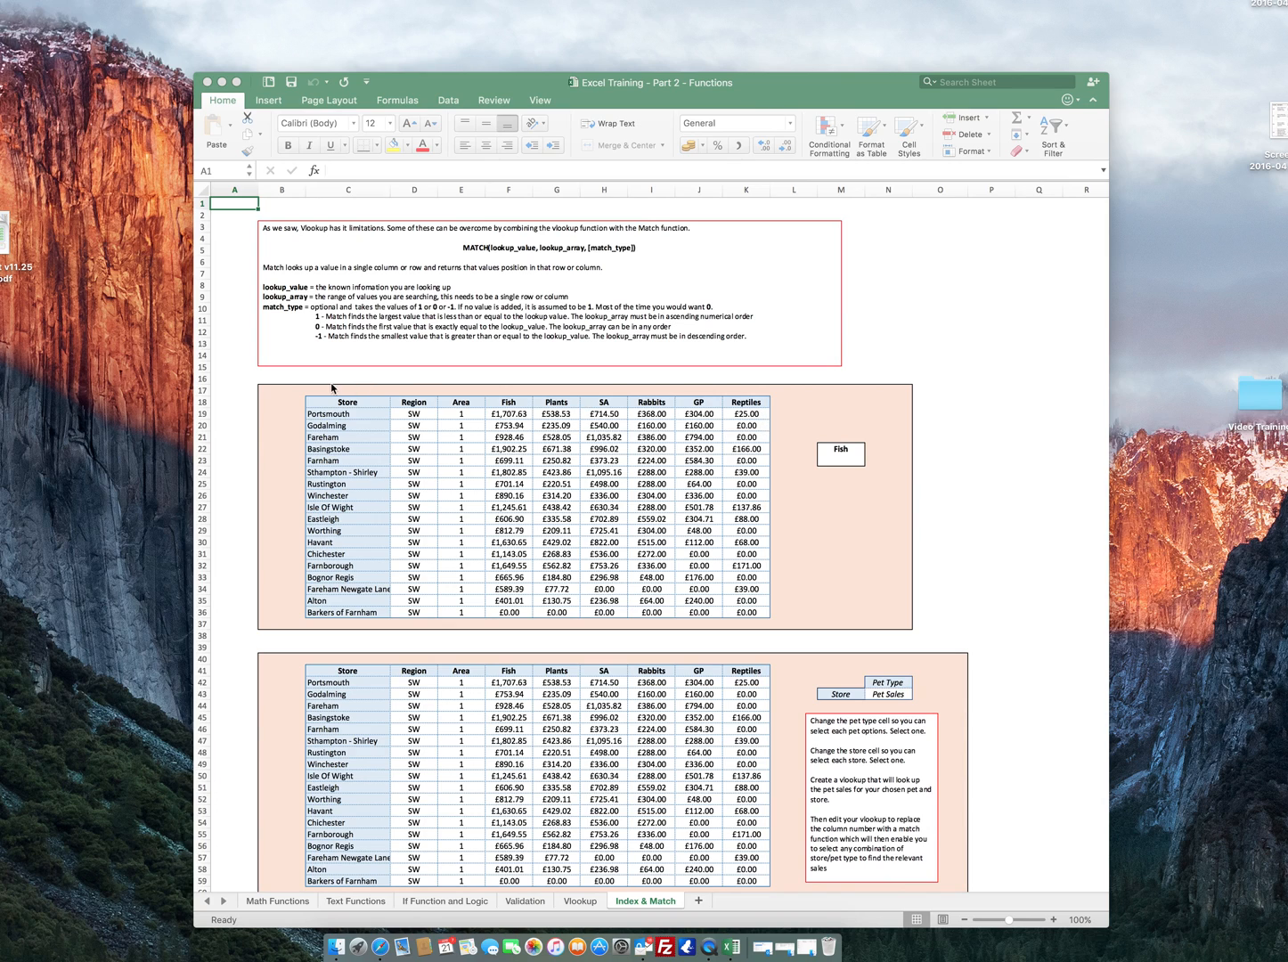
Select cell M23 below the Fish label and enlarge the worksheet view to 140%.
left_click(842, 459)
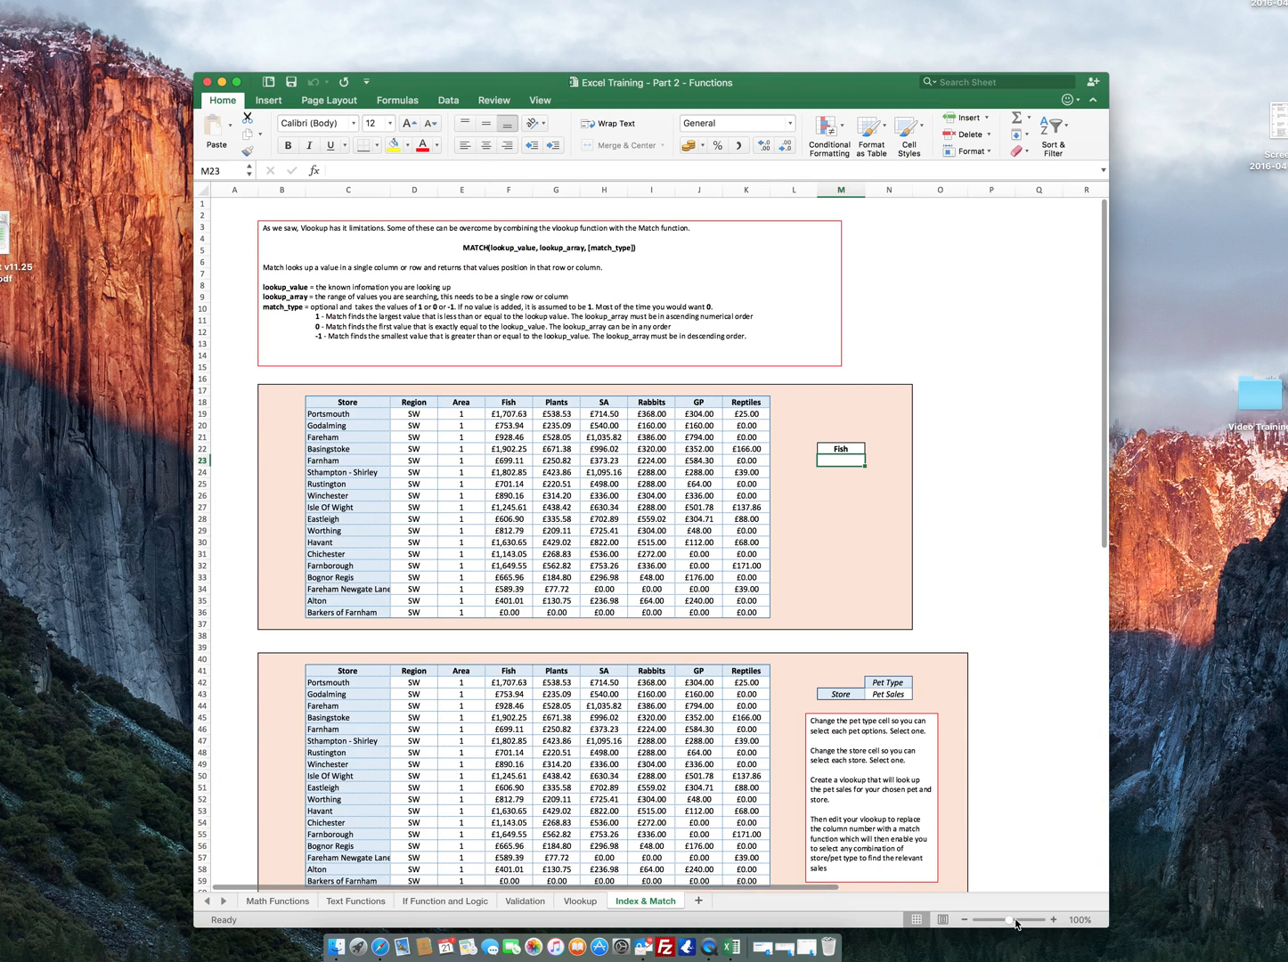
left_click(1055, 921)
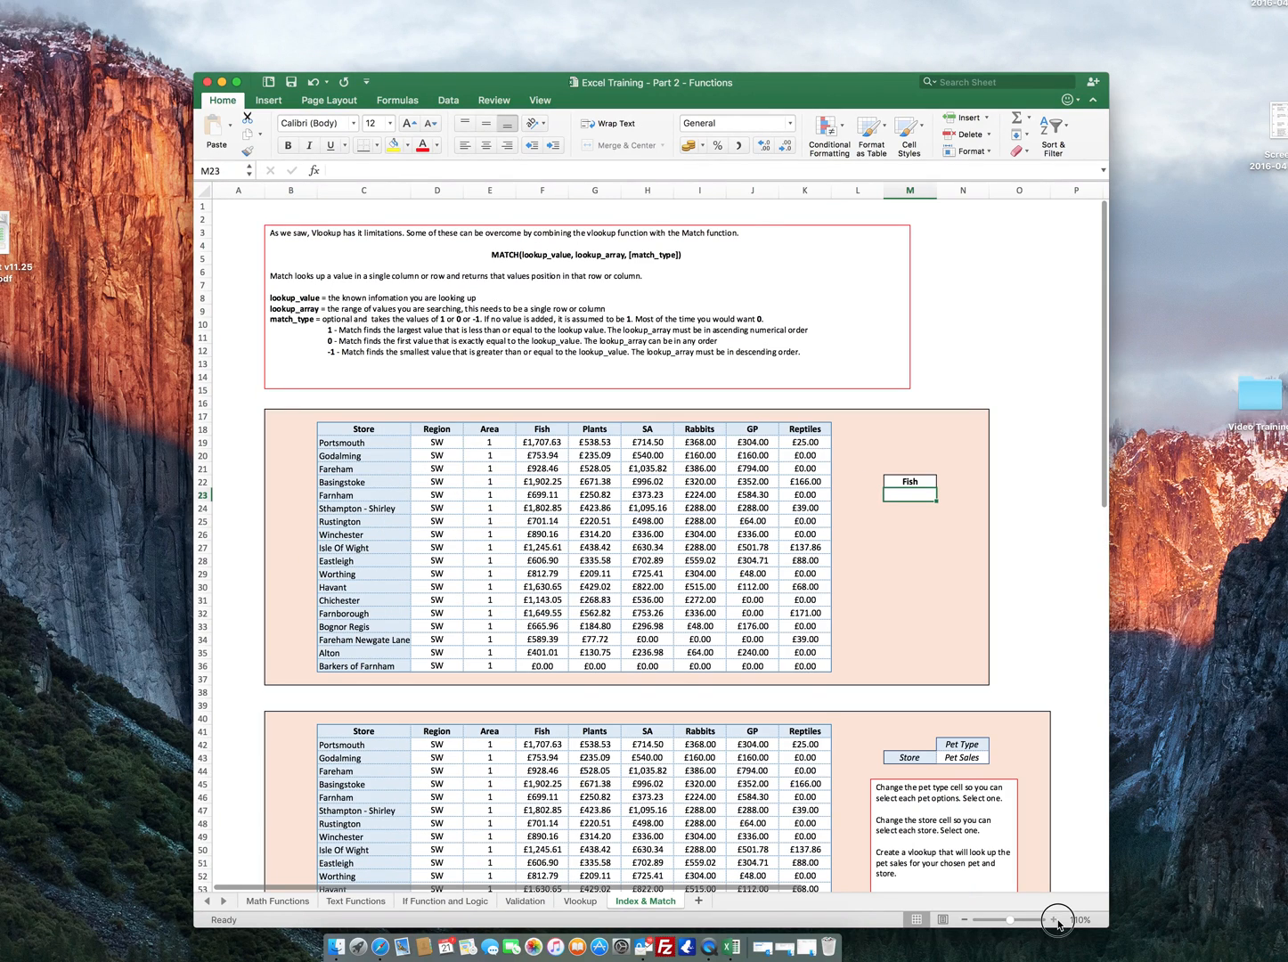
left_click(1055, 921)
left_click(1056, 921)
left_click(1056, 921)
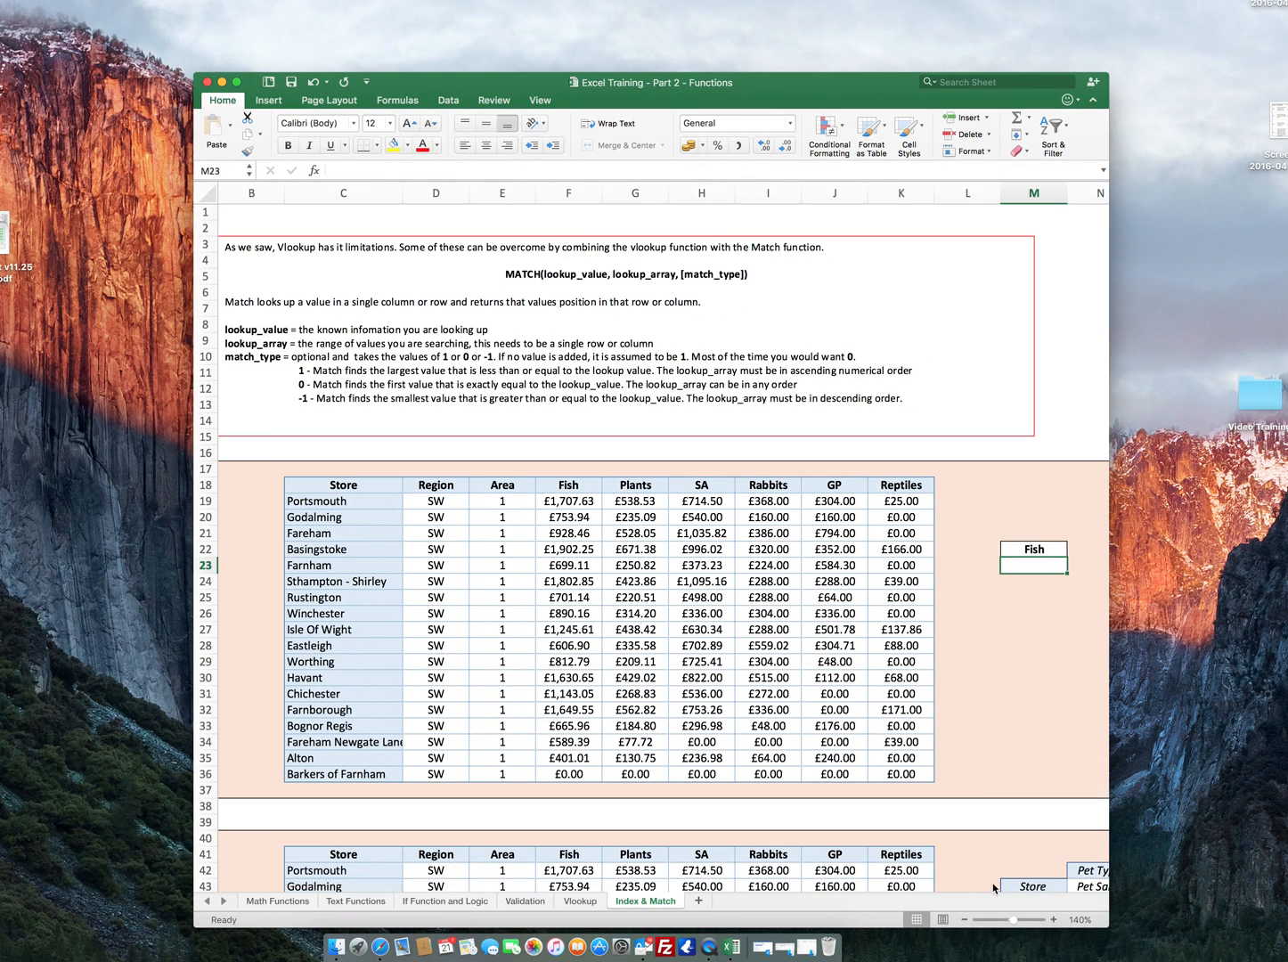
left_click_drag(684, 887, 698, 889)
type("=vlookc")
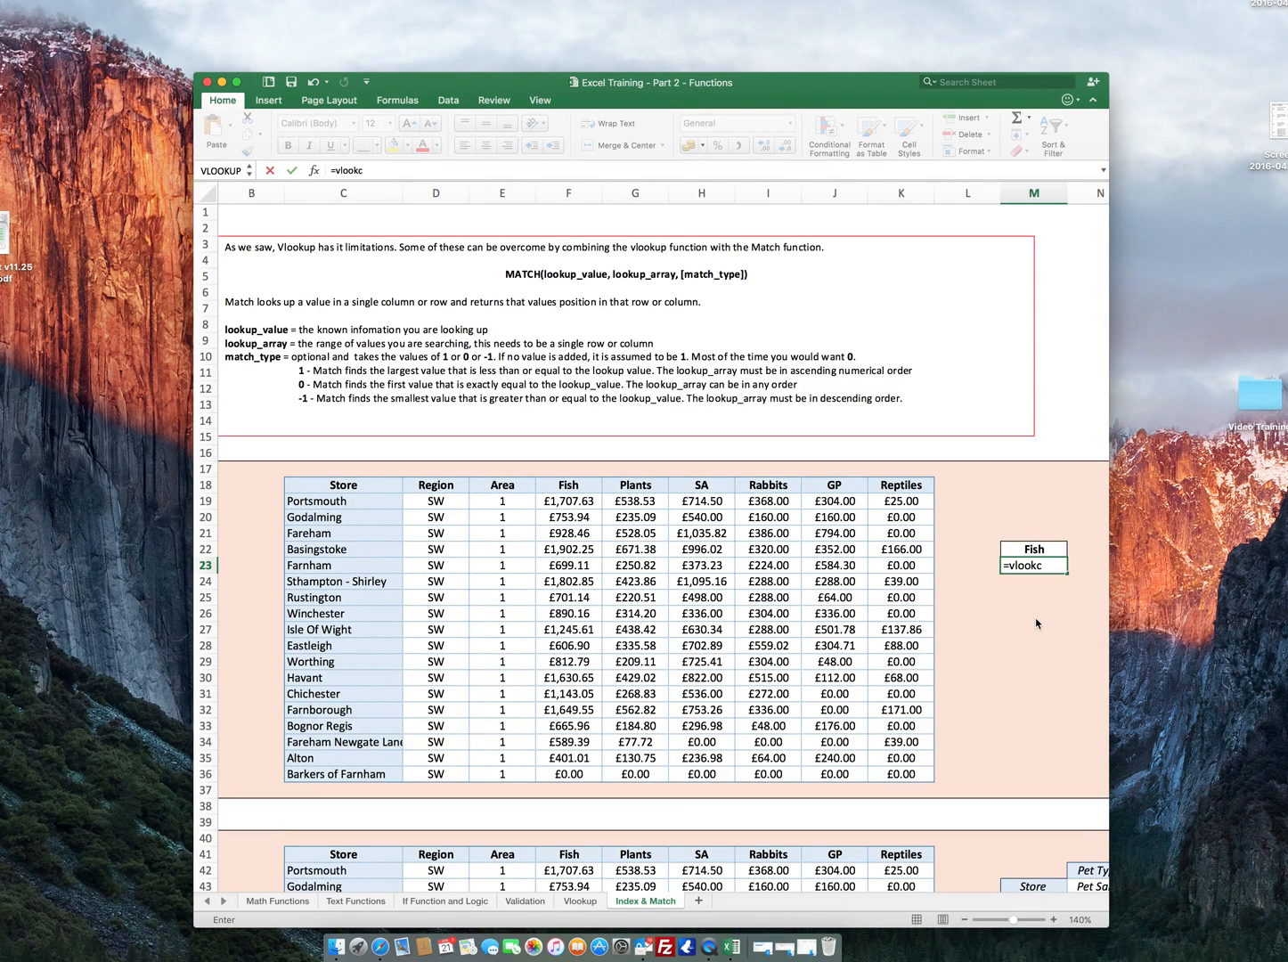
key("BackSpace")
type("up(")
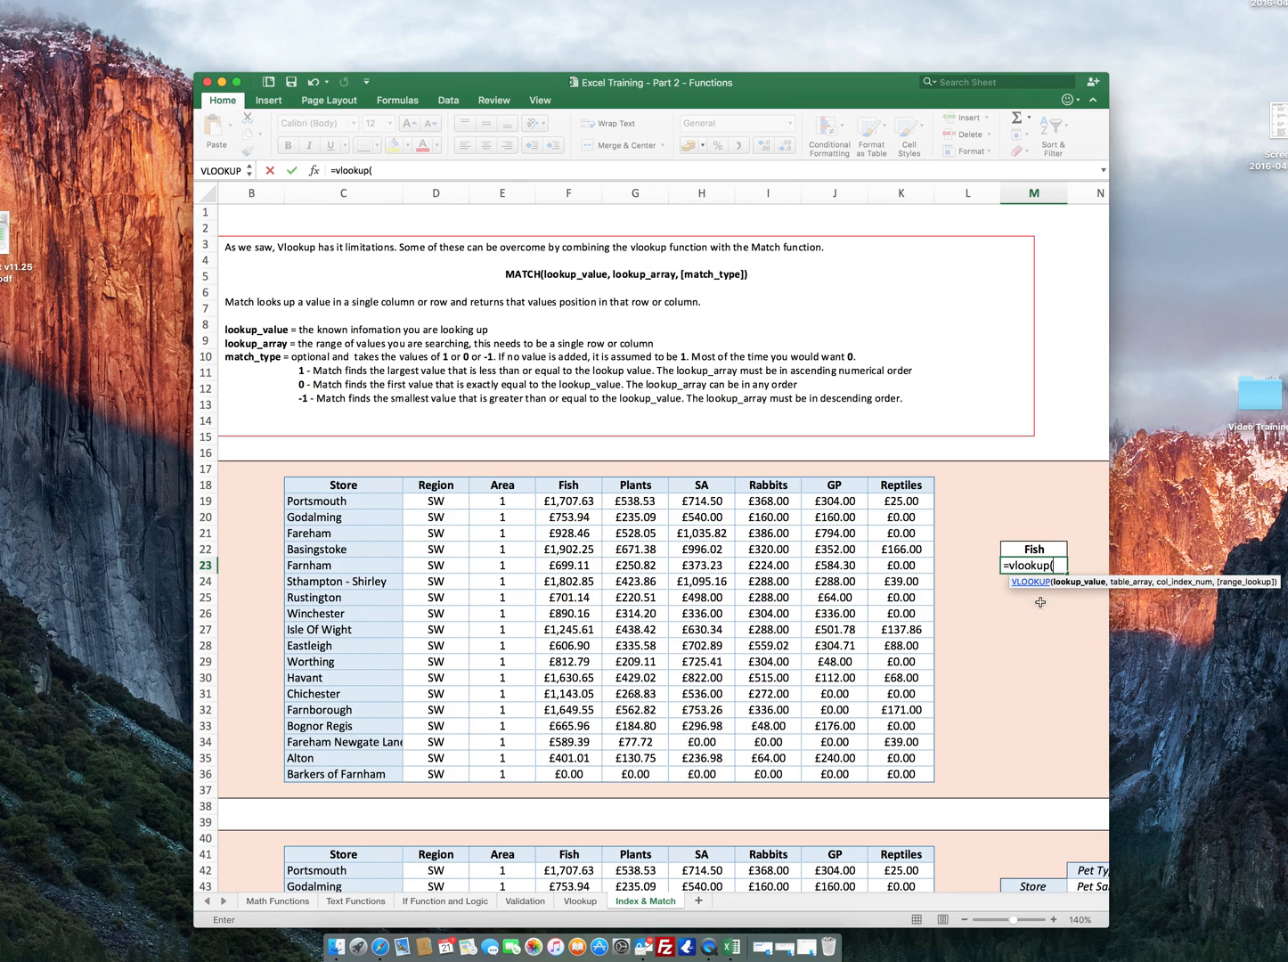
left_click(1034, 549)
type(",")
left_click_drag(333, 477, 897, 489)
type(",")
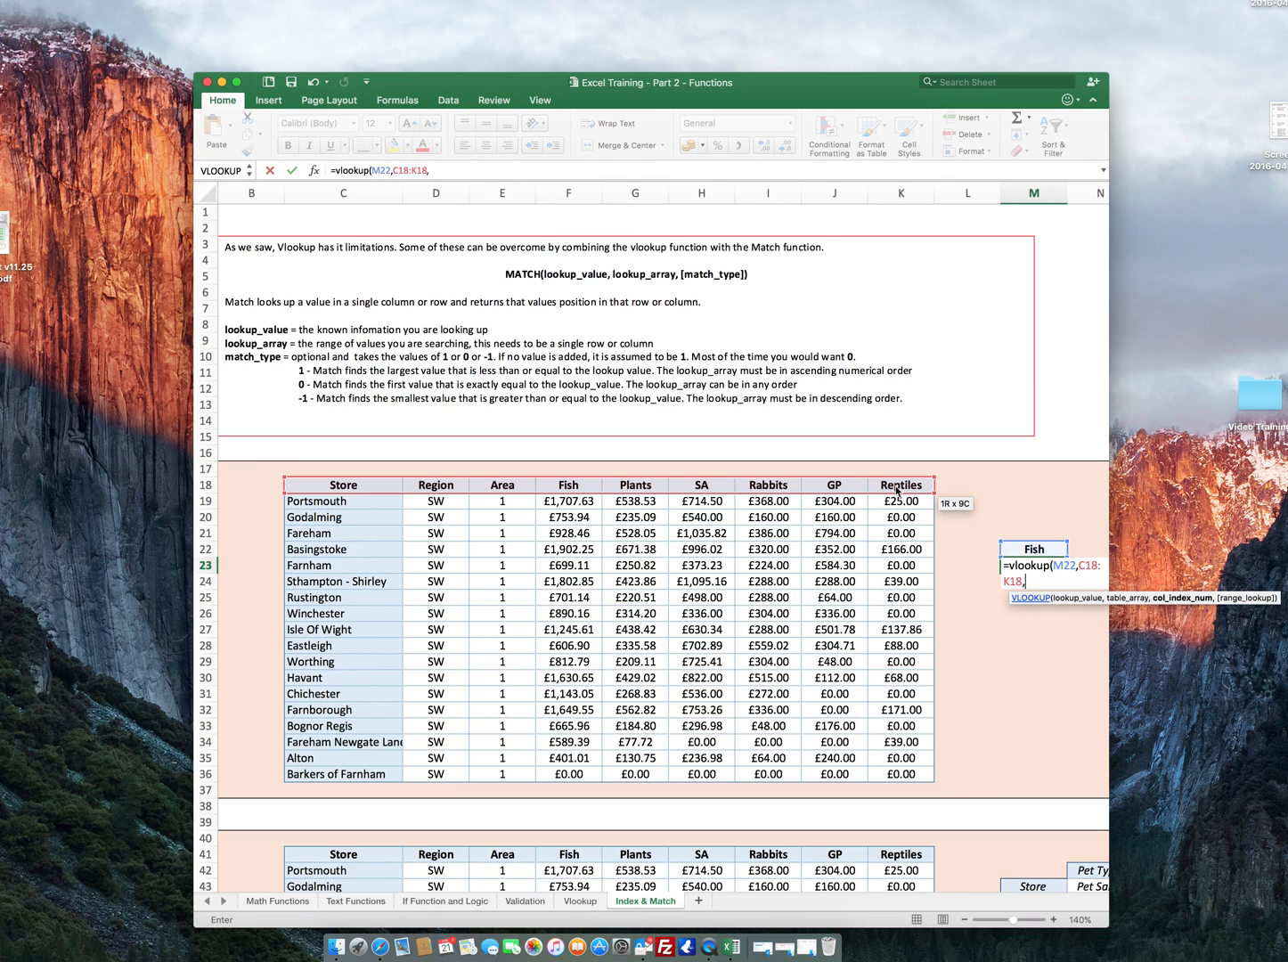
key("Escape")
Enter =MATCH(M22,C18:K18,0) in cell M23 to find Fish's position in the header row, and centre the cell.
type("=")
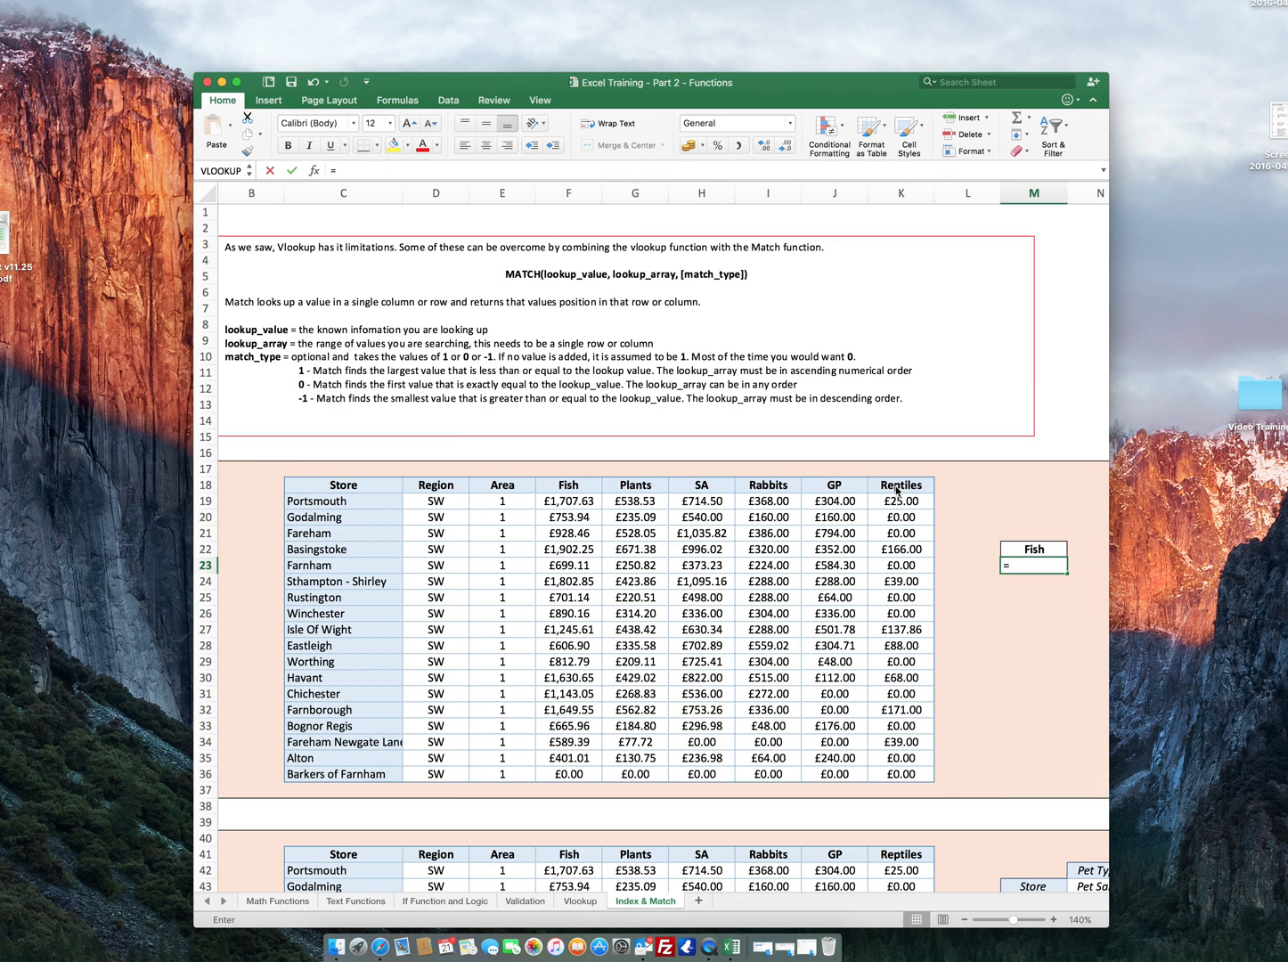
type("match(")
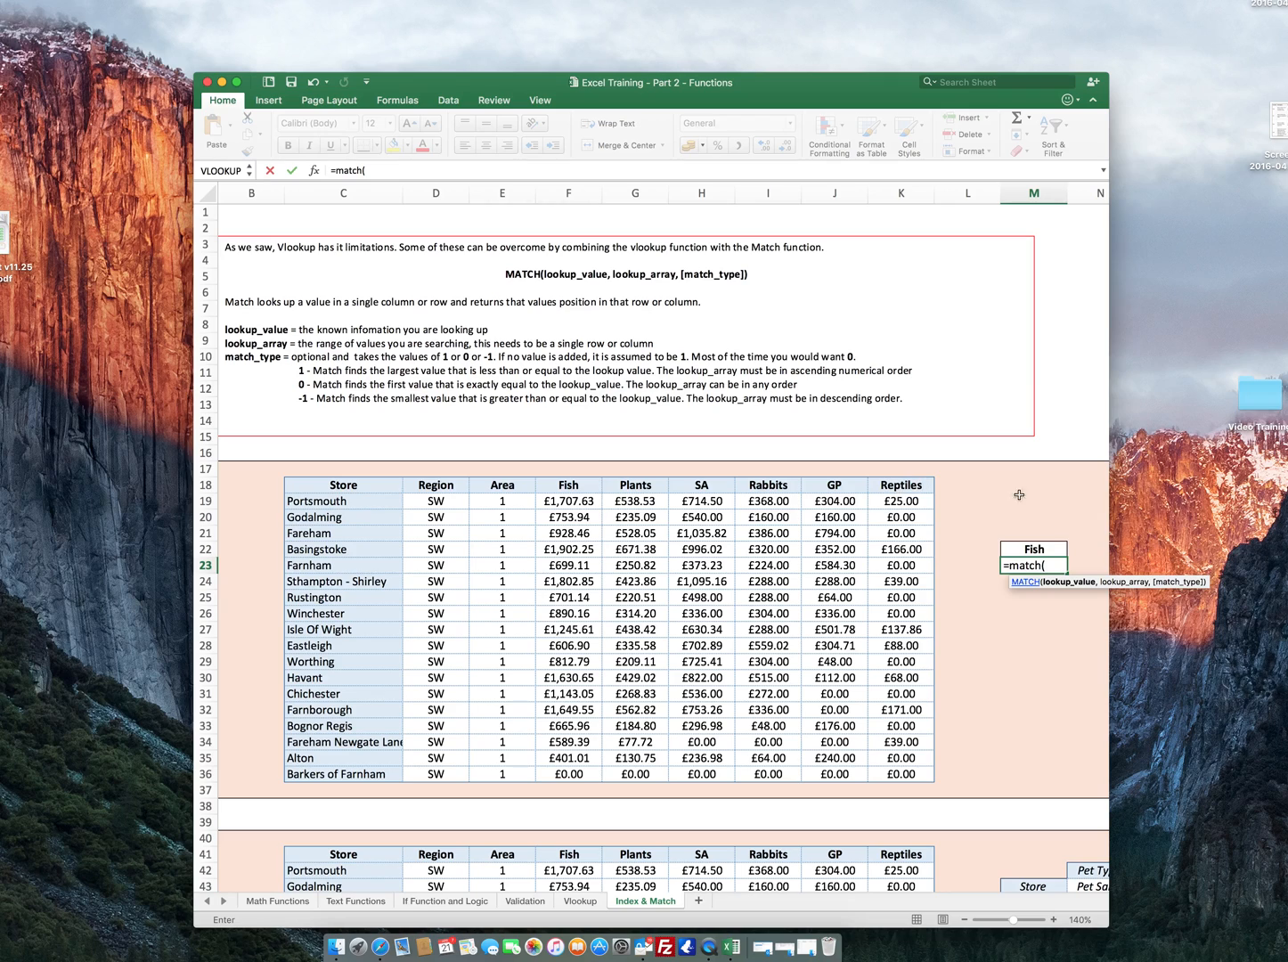
left_click(1045, 543)
type(",")
left_click_drag(360, 485, 889, 487)
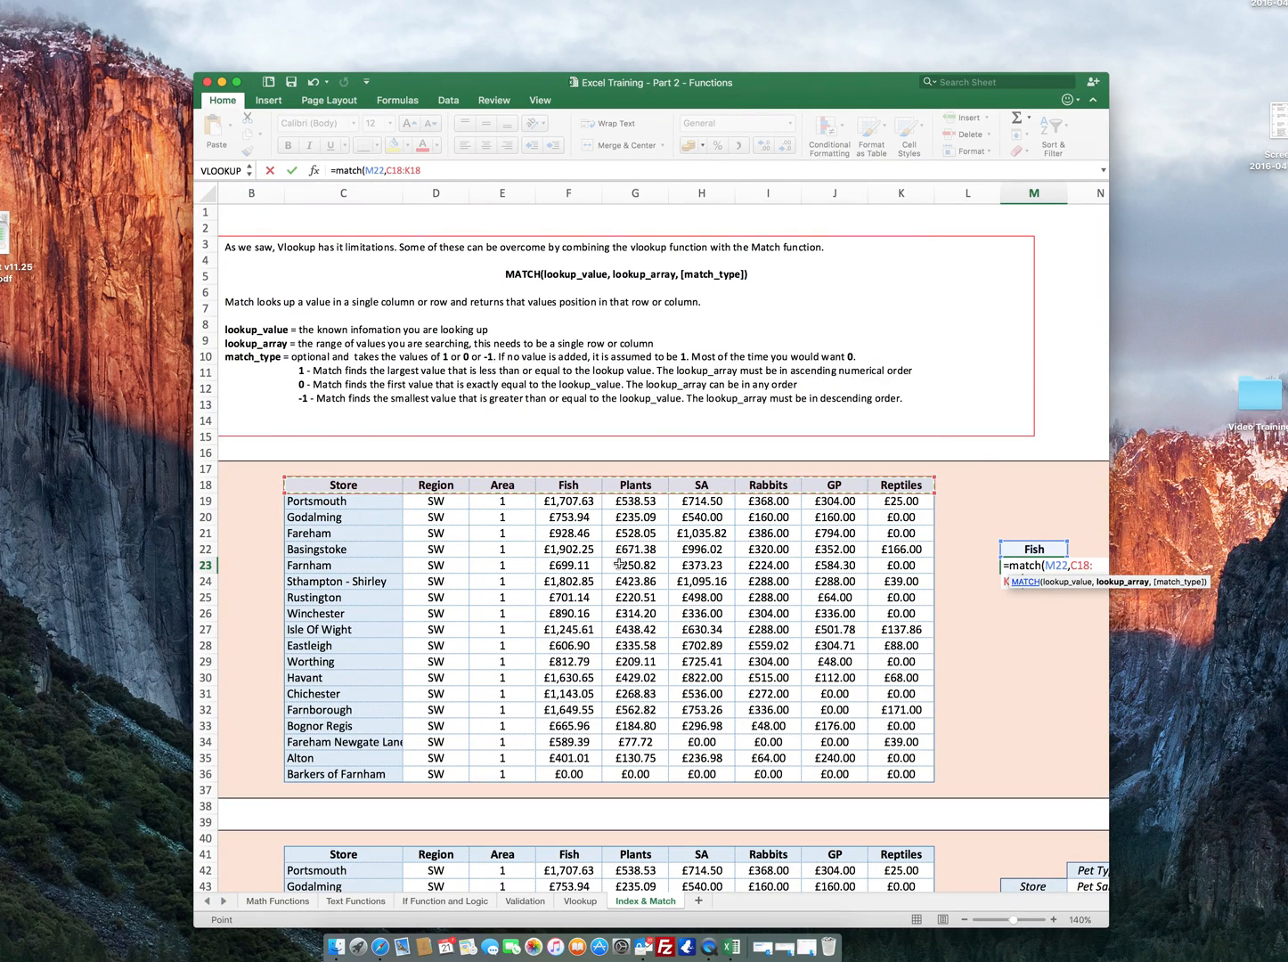
type(",")
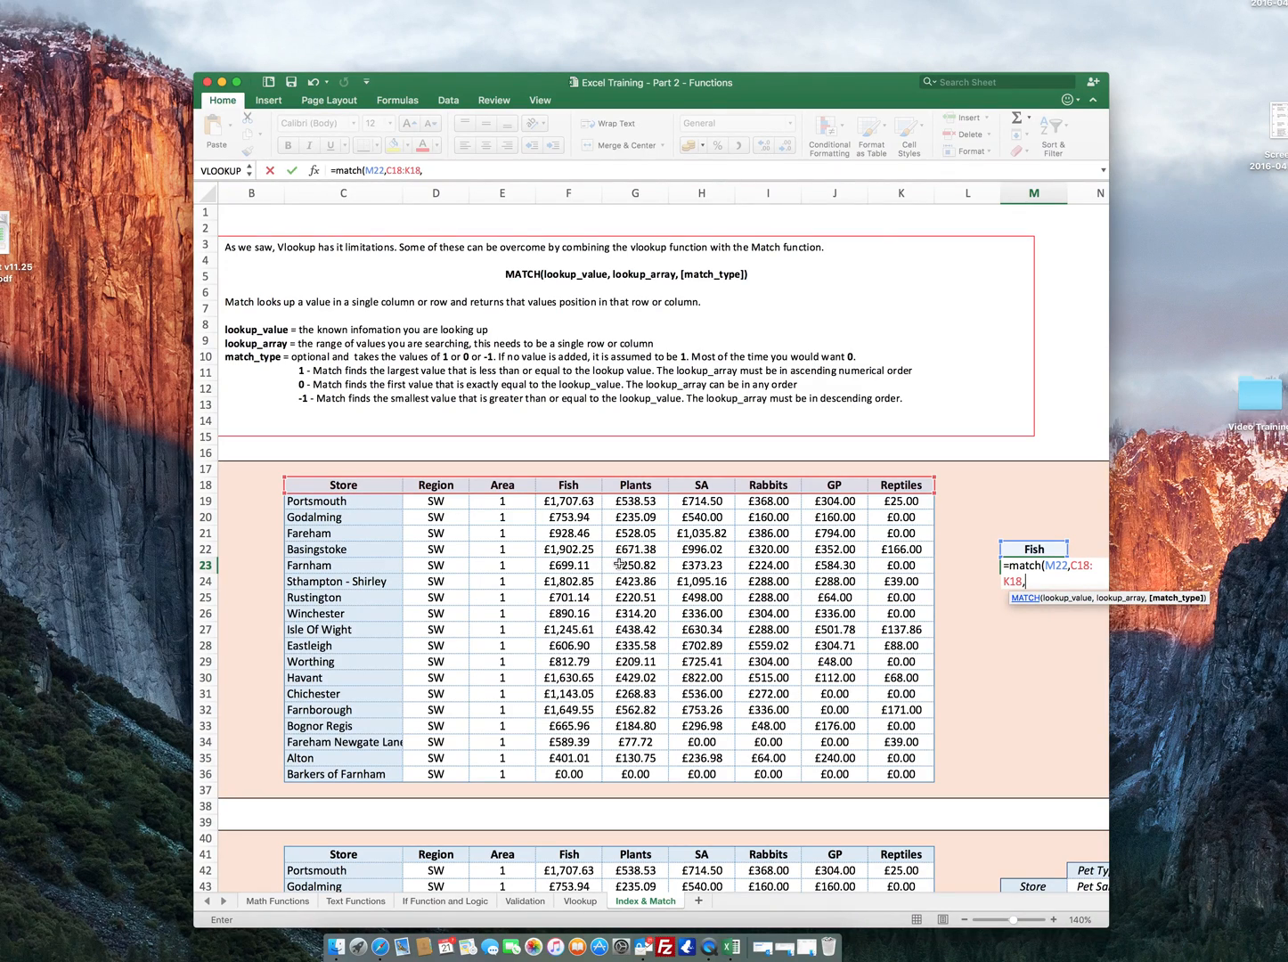
type("0)")
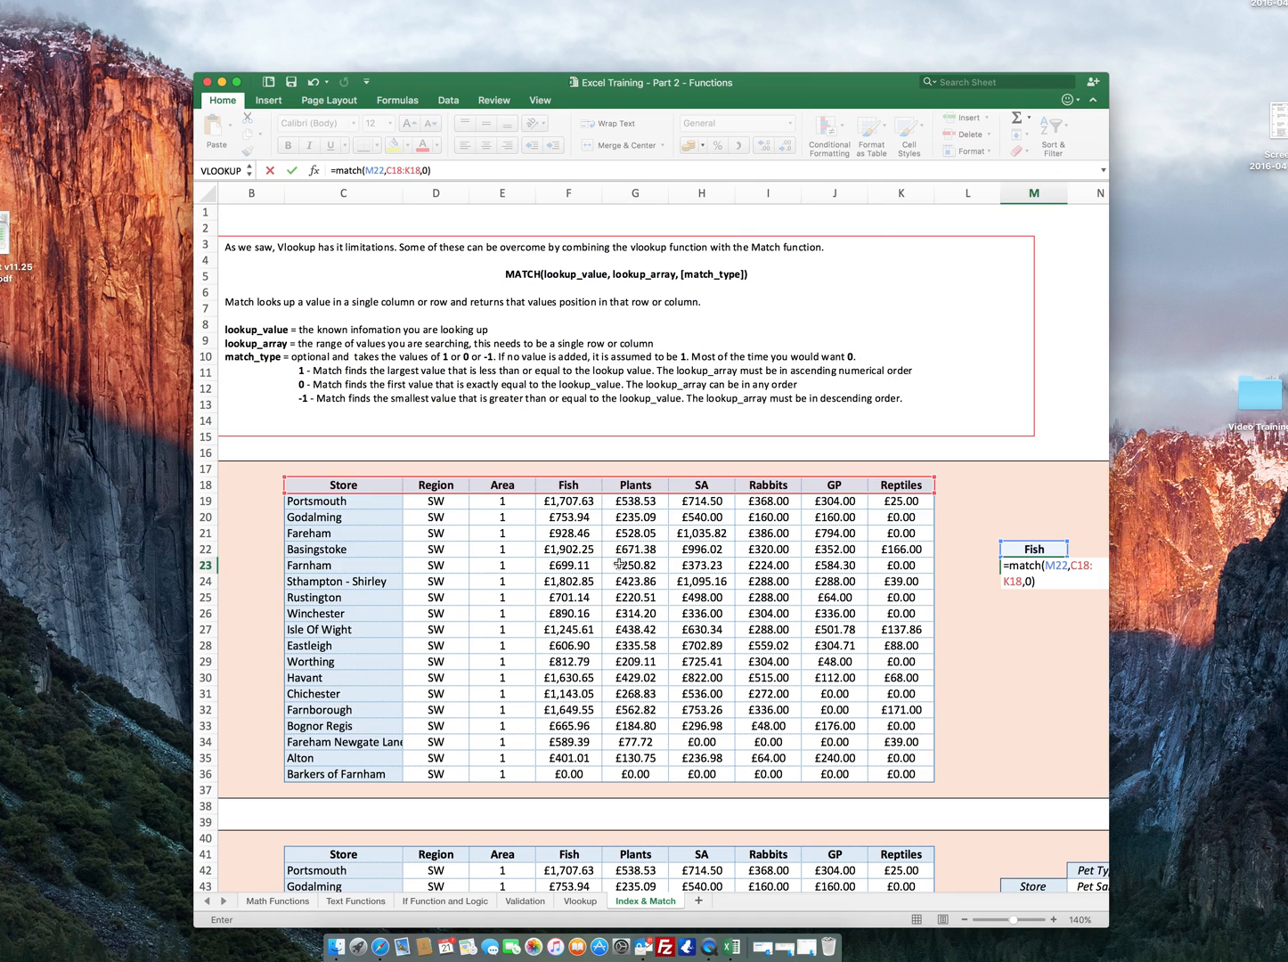
key("ctrl+Return")
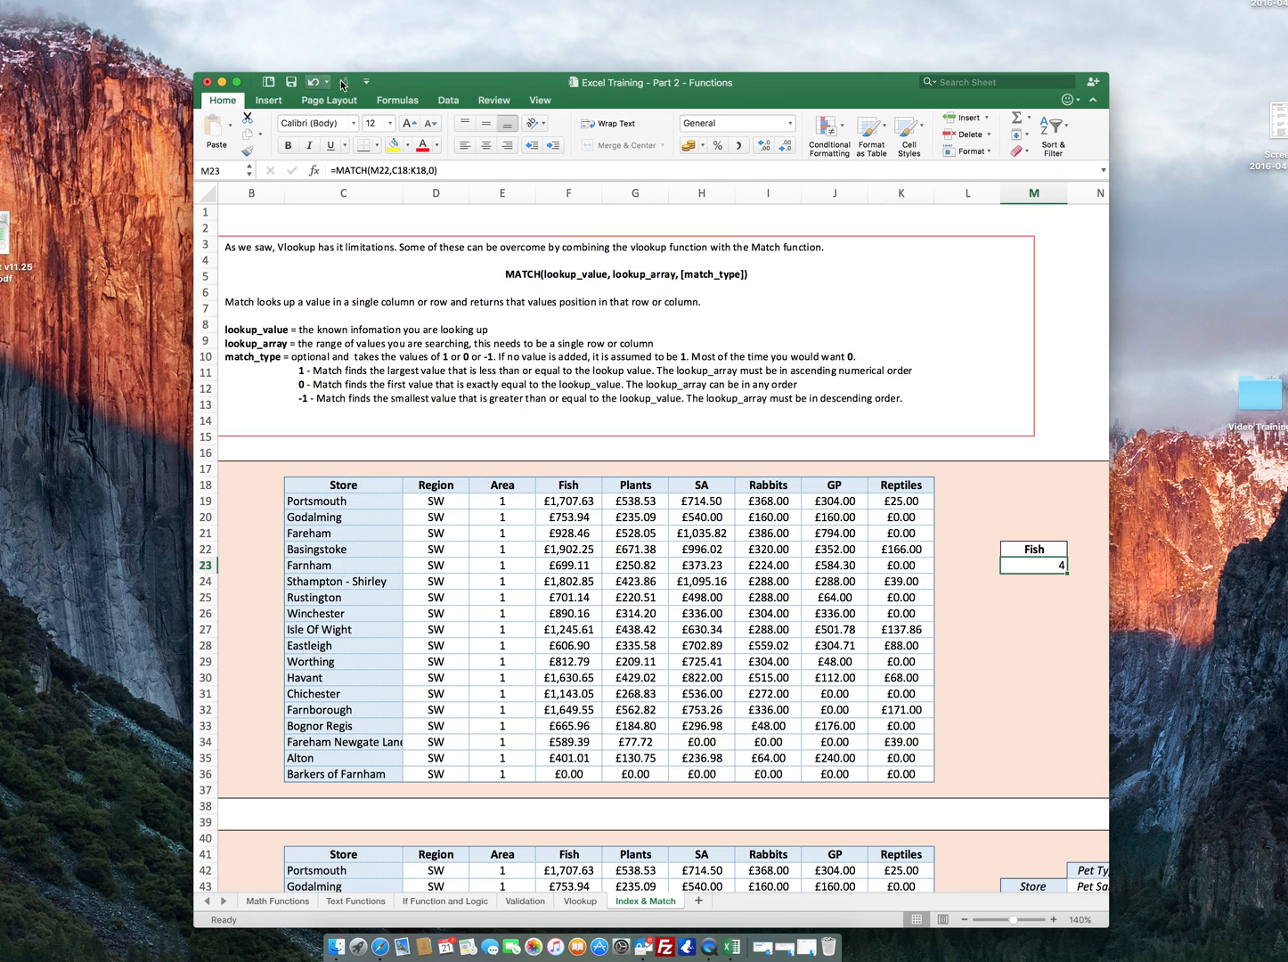
left_click(485, 144)
Insert blank cells at F18:F36 before the Fish column, shifting the existing cells right, to test the MATCH formula.
left_click_drag(361, 487, 882, 487)
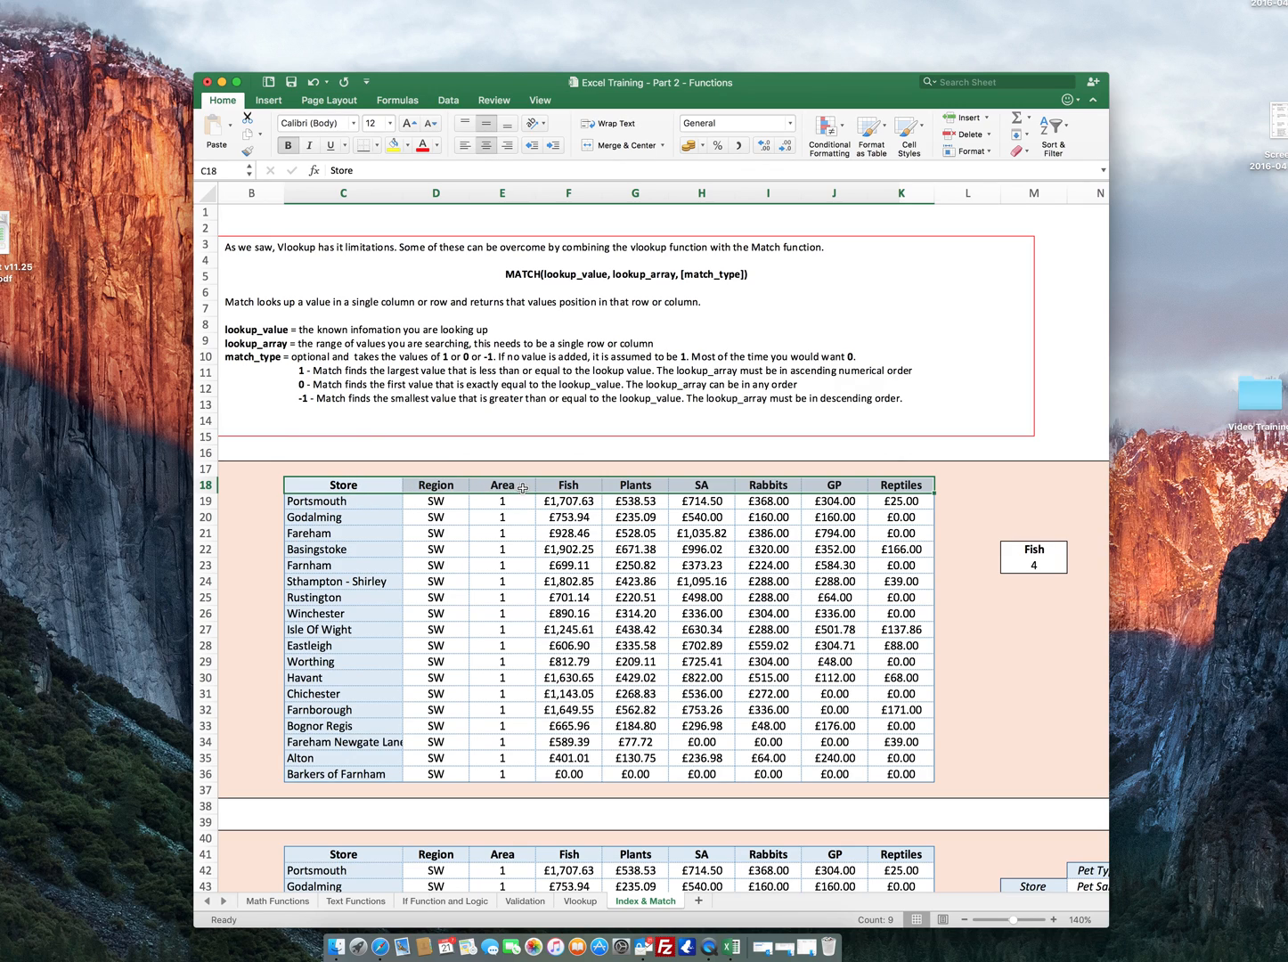
left_click_drag(570, 486, 570, 773)
right_click(570, 773)
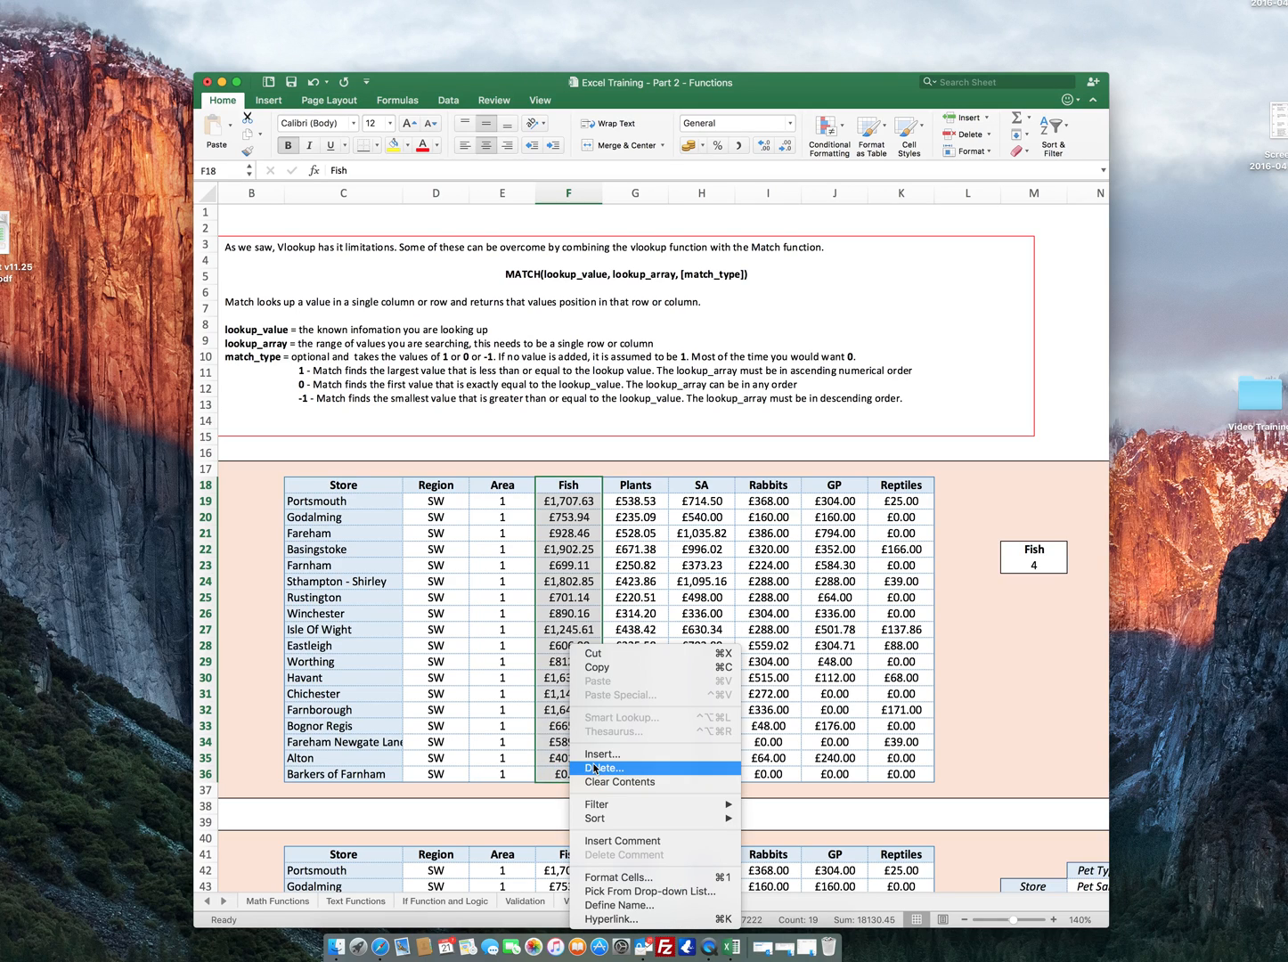
left_click(593, 759)
left_click(622, 801)
left_click(600, 656)
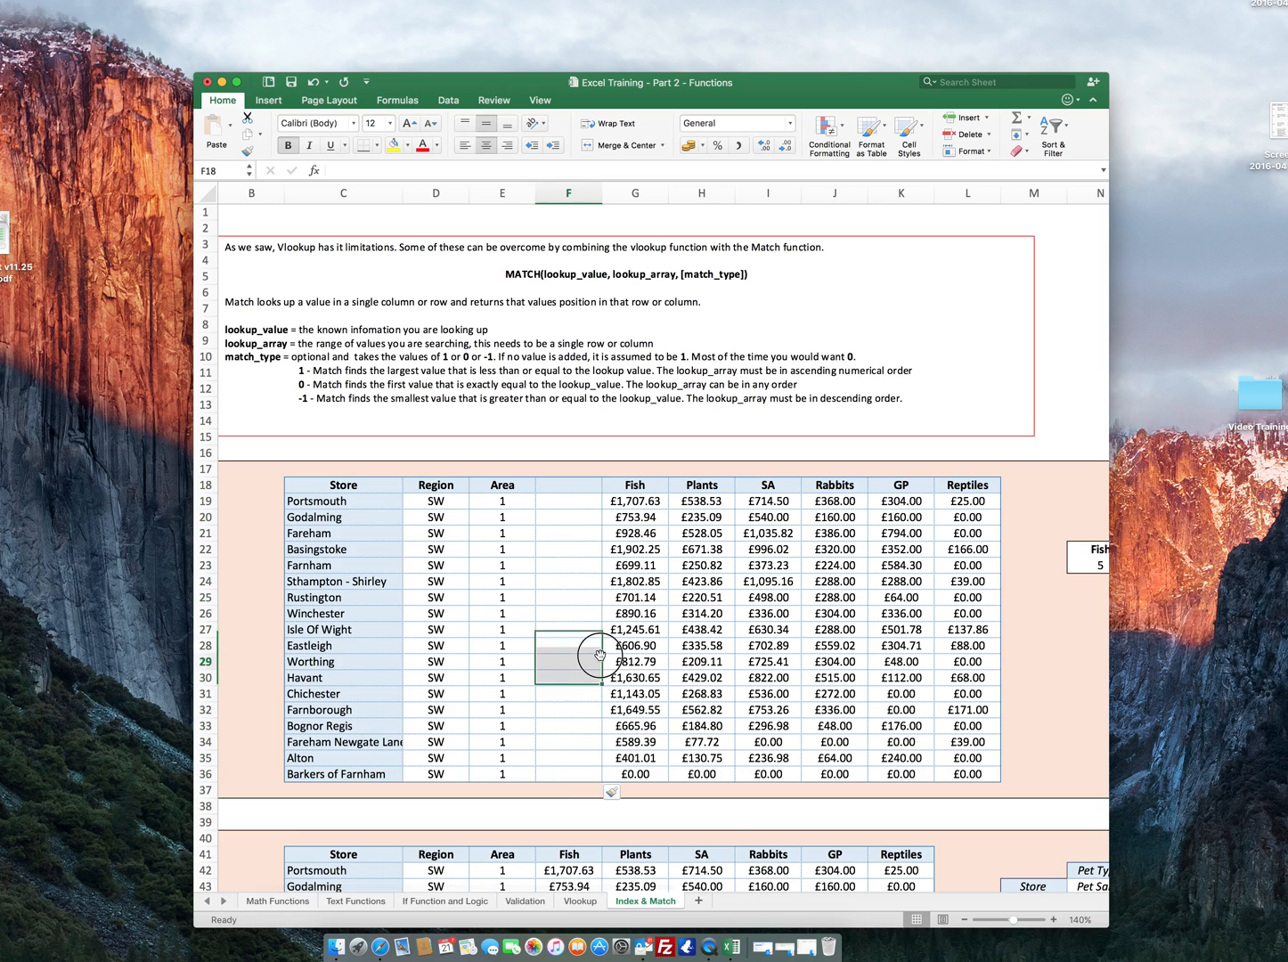
scroll(743, 611, "right", 2)
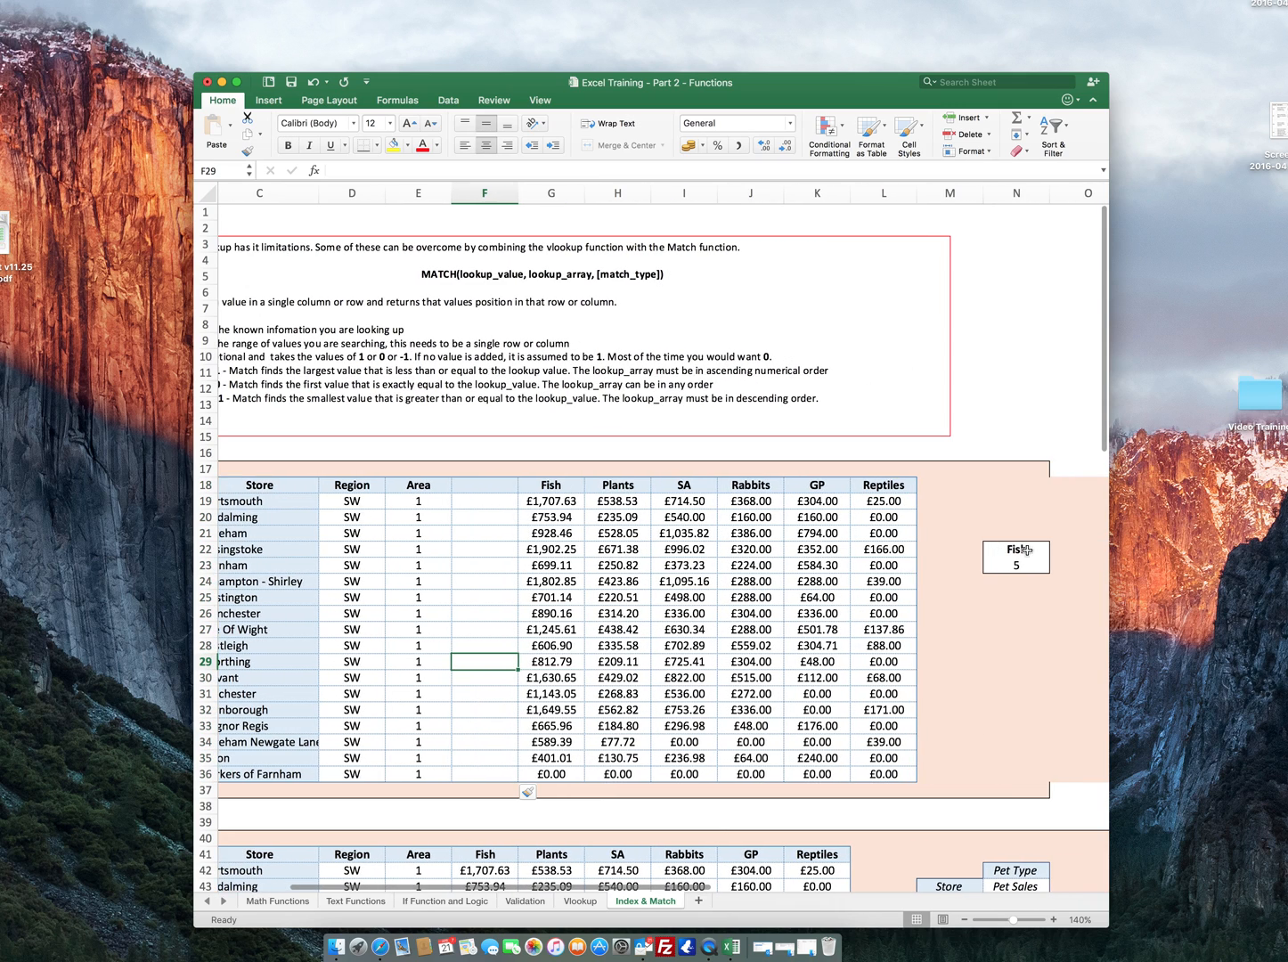
Undo the insertion of blank cells before the Fish column.
mouse_move(484, 469)
left_mouse_down()
mouse_move(470, 596)
mouse_move(495, 794)
mouse_move(420, 488)
mouse_move(464, 484)
left_mouse_up()
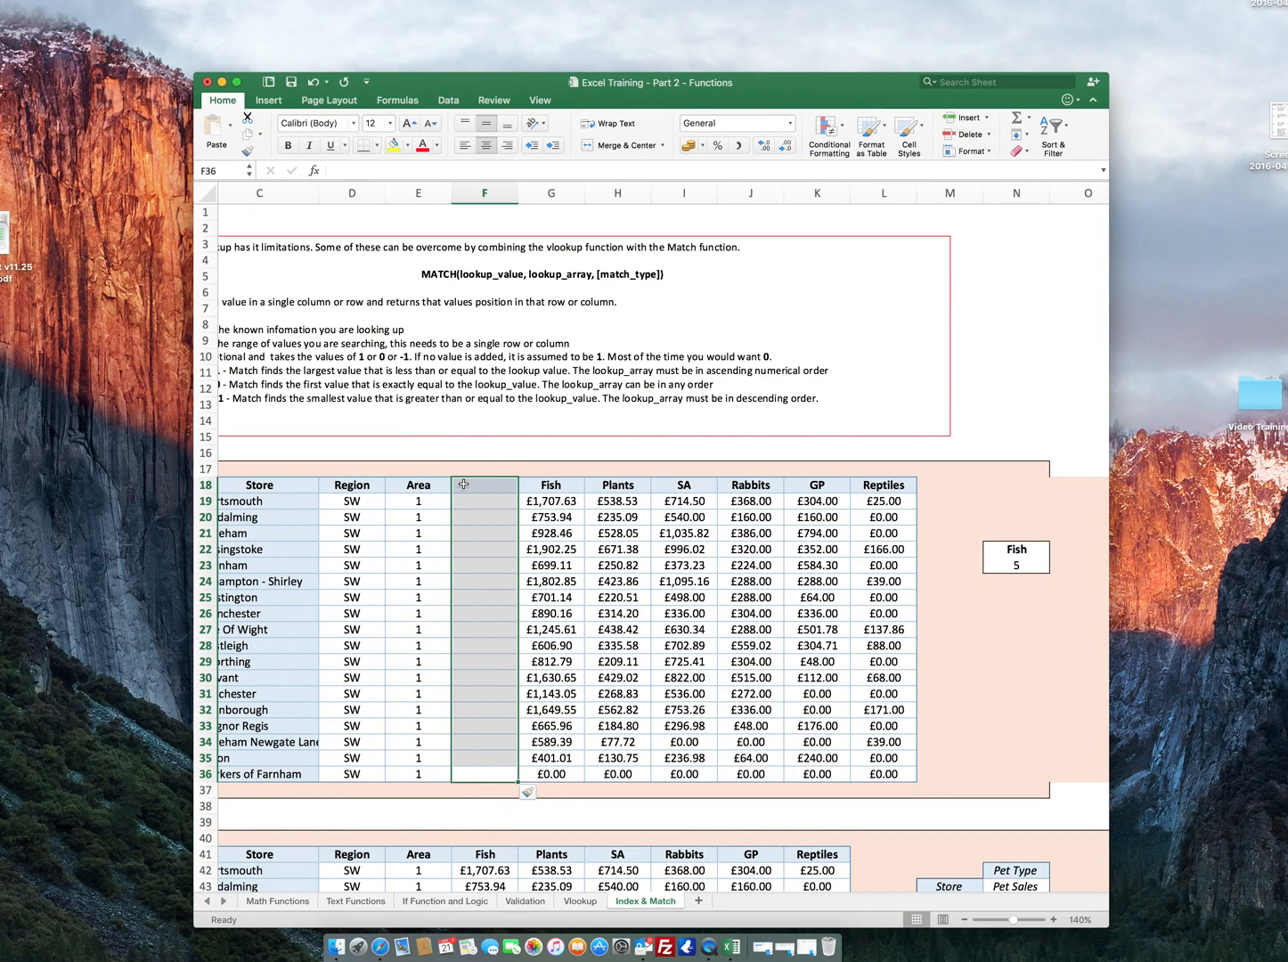
key("super+z")
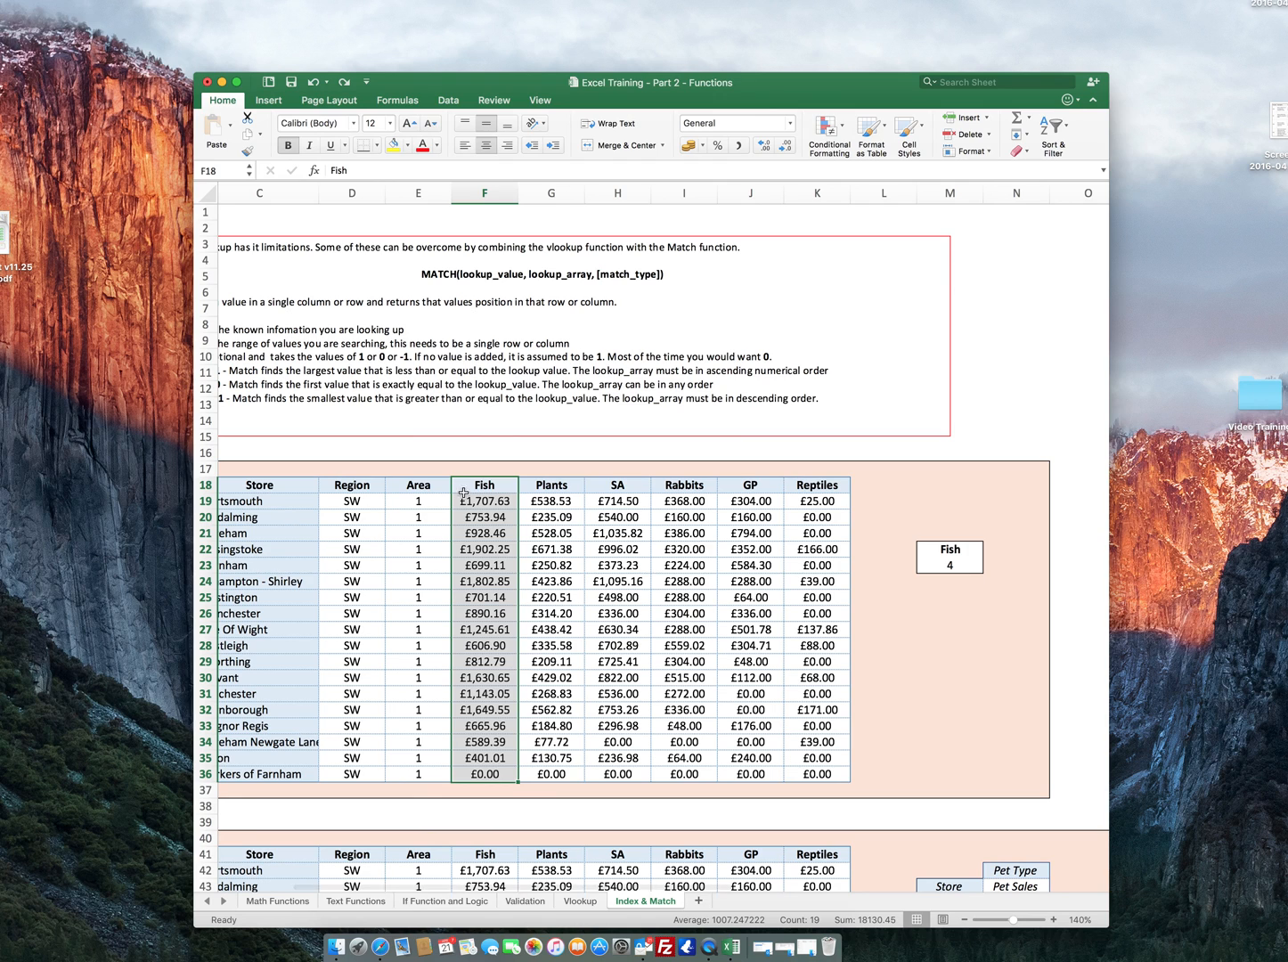
left_click(378, 523)
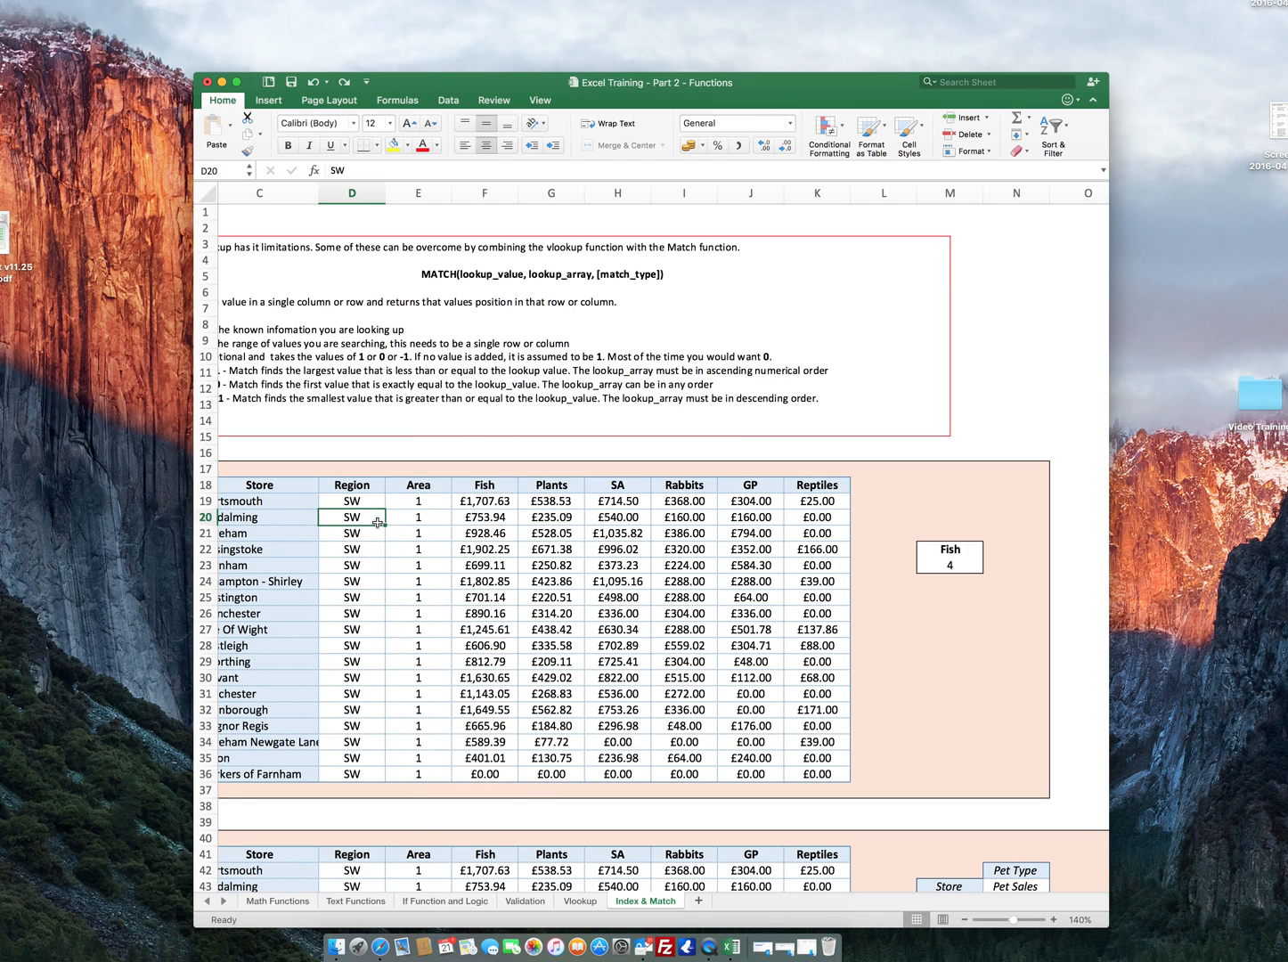
Beside the second store table, enter Fish as the pet type in N42 and Portsmouth as the store in M43.
scroll(378, 523, "left", 2)
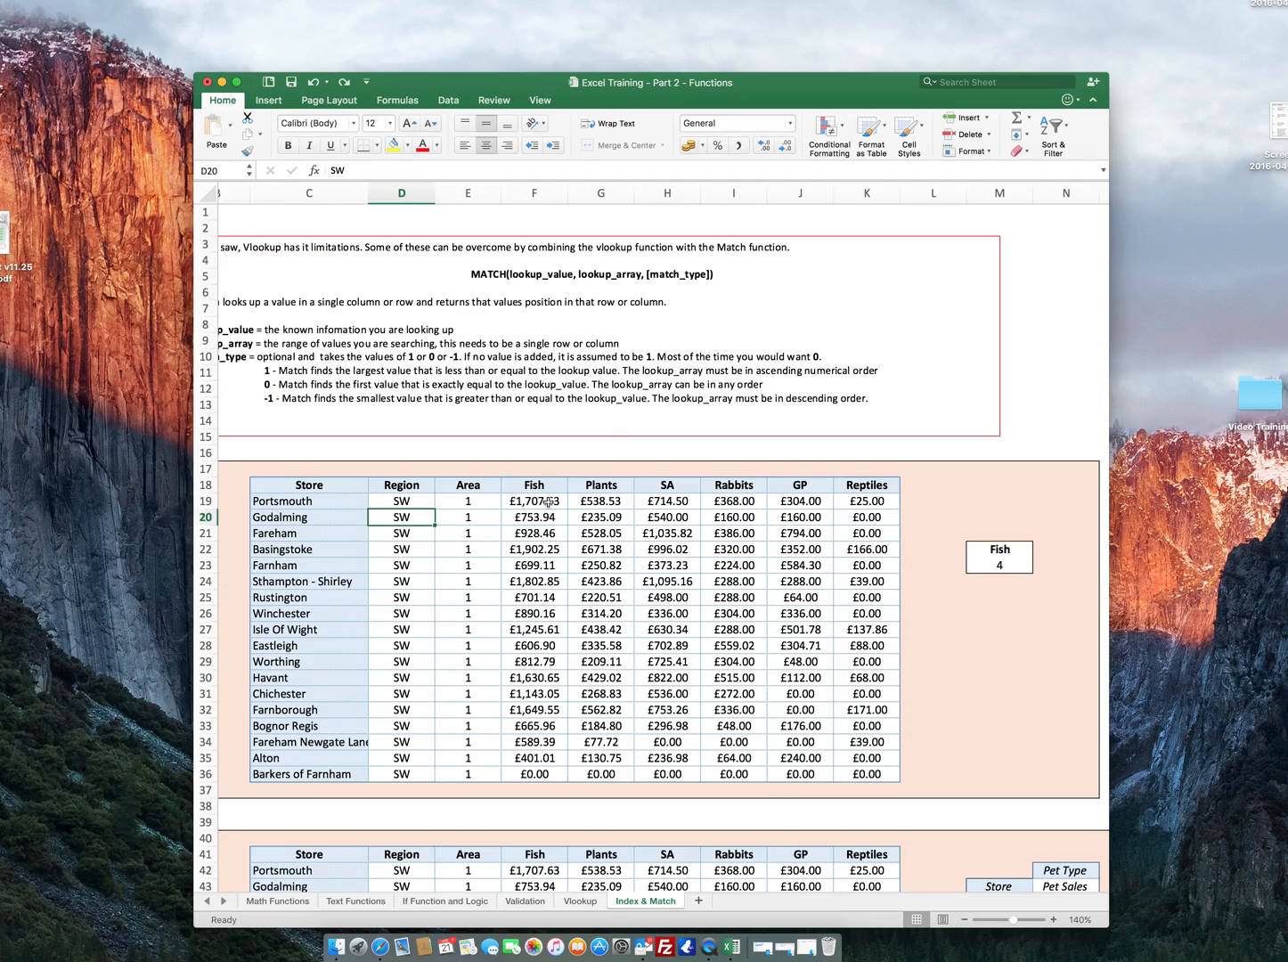
scroll(547, 502, "down", 8)
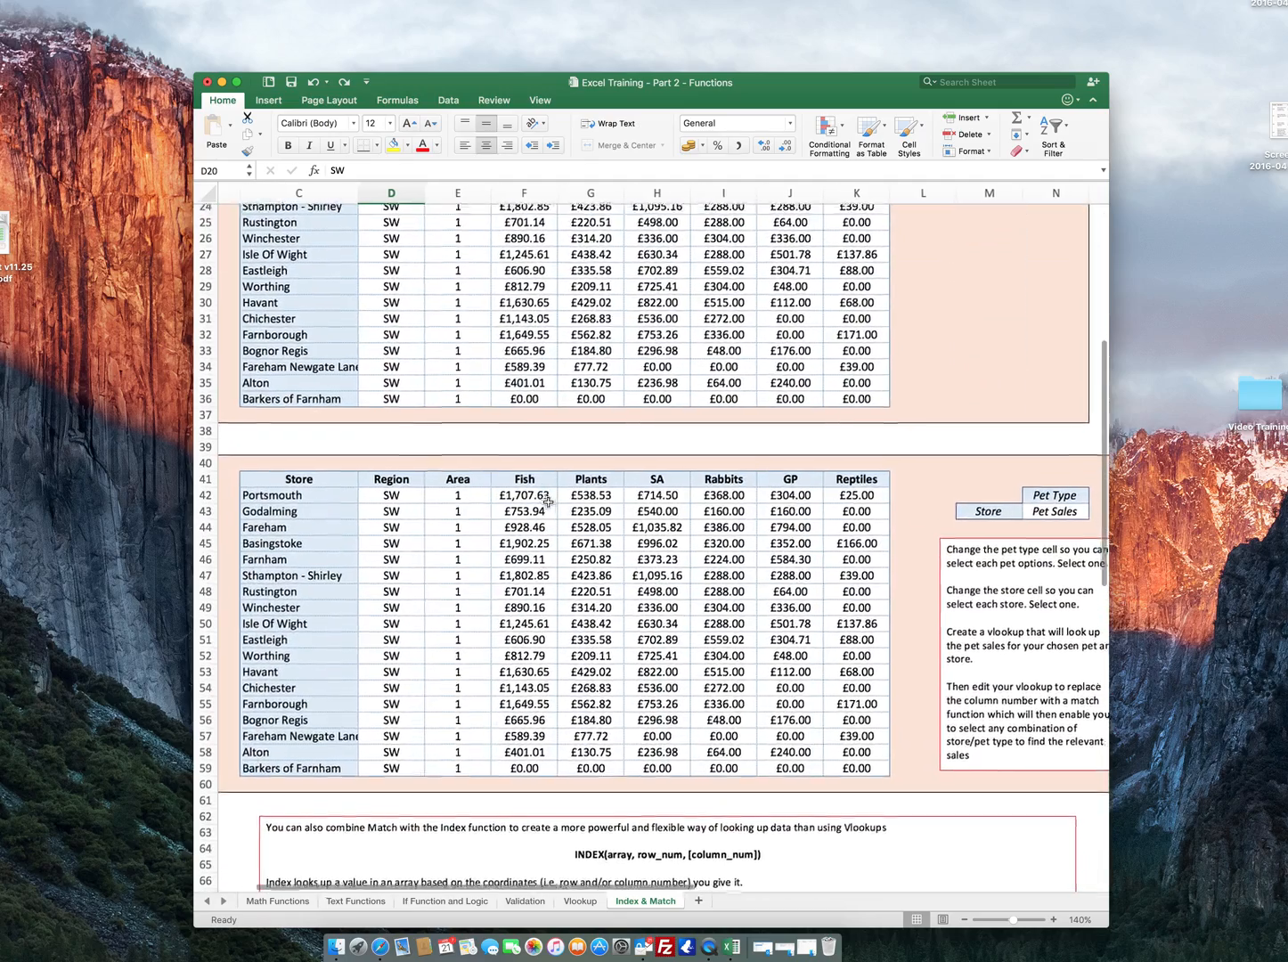
scroll(548, 501, "down", 3)
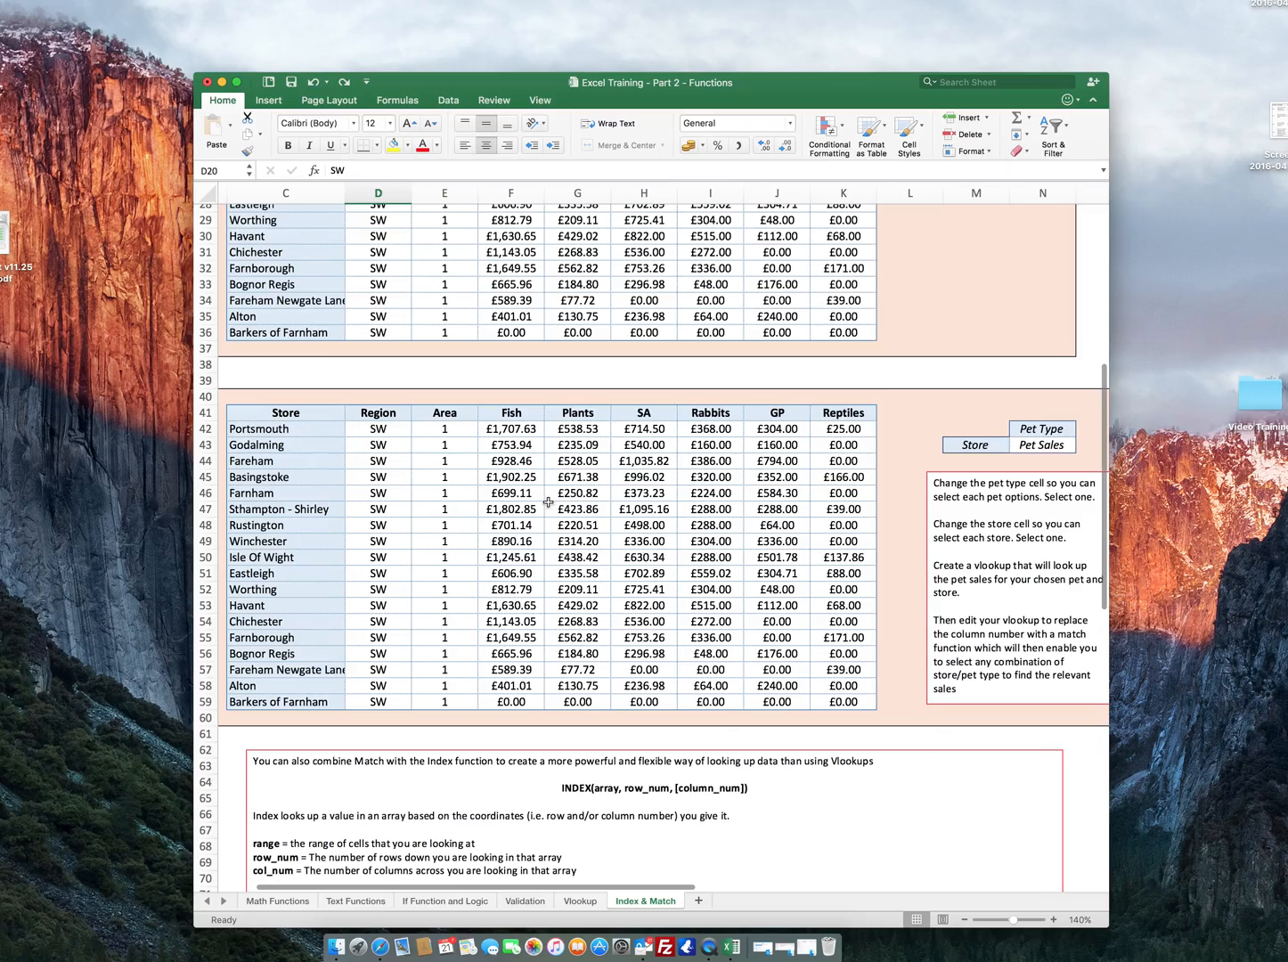
scroll(790, 457, "up", 5)
scroll(790, 457, "left", 1)
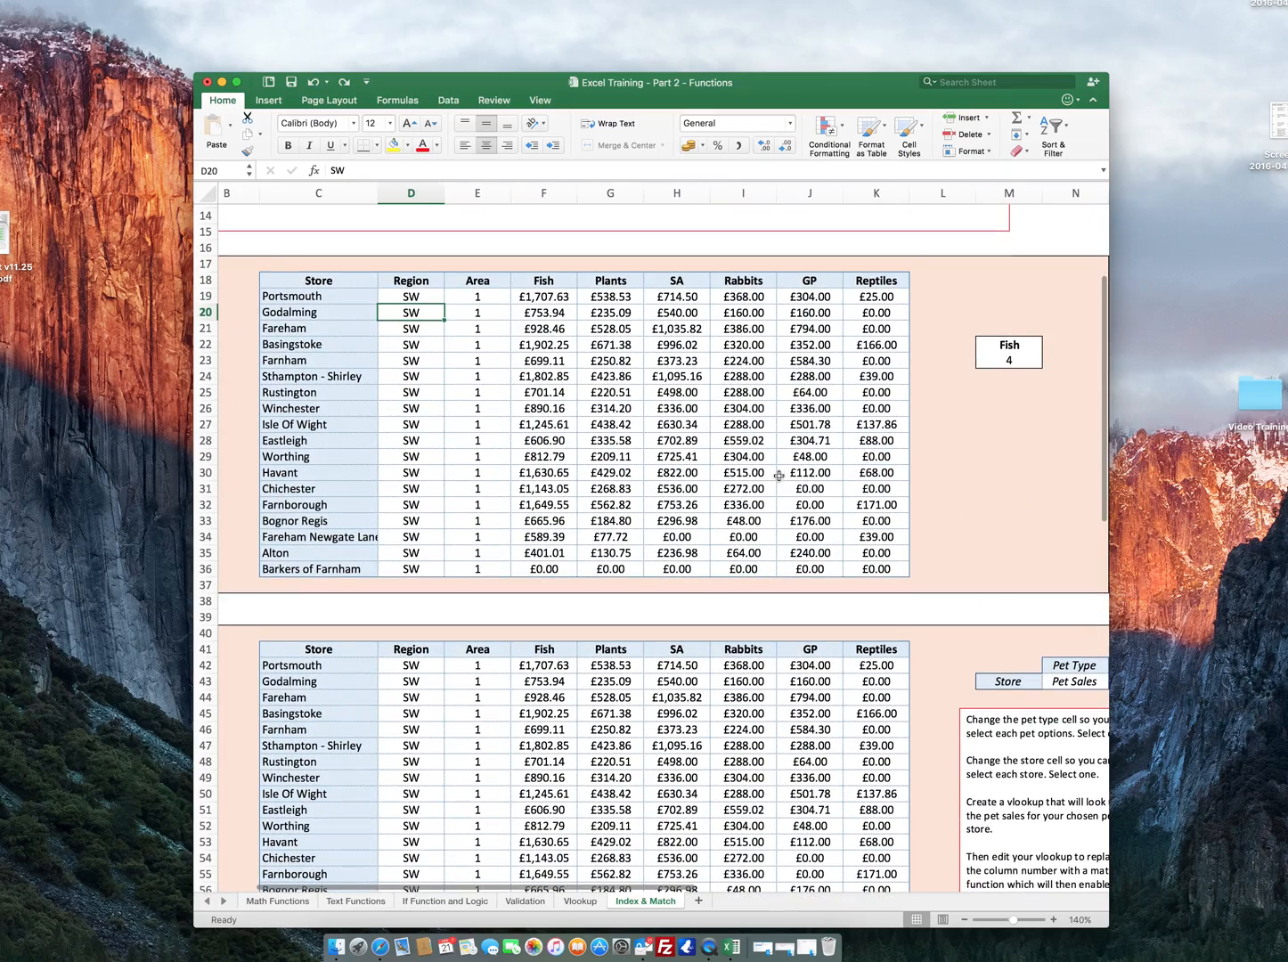
scroll(793, 497, "down", 4)
scroll(794, 497, "right", 1)
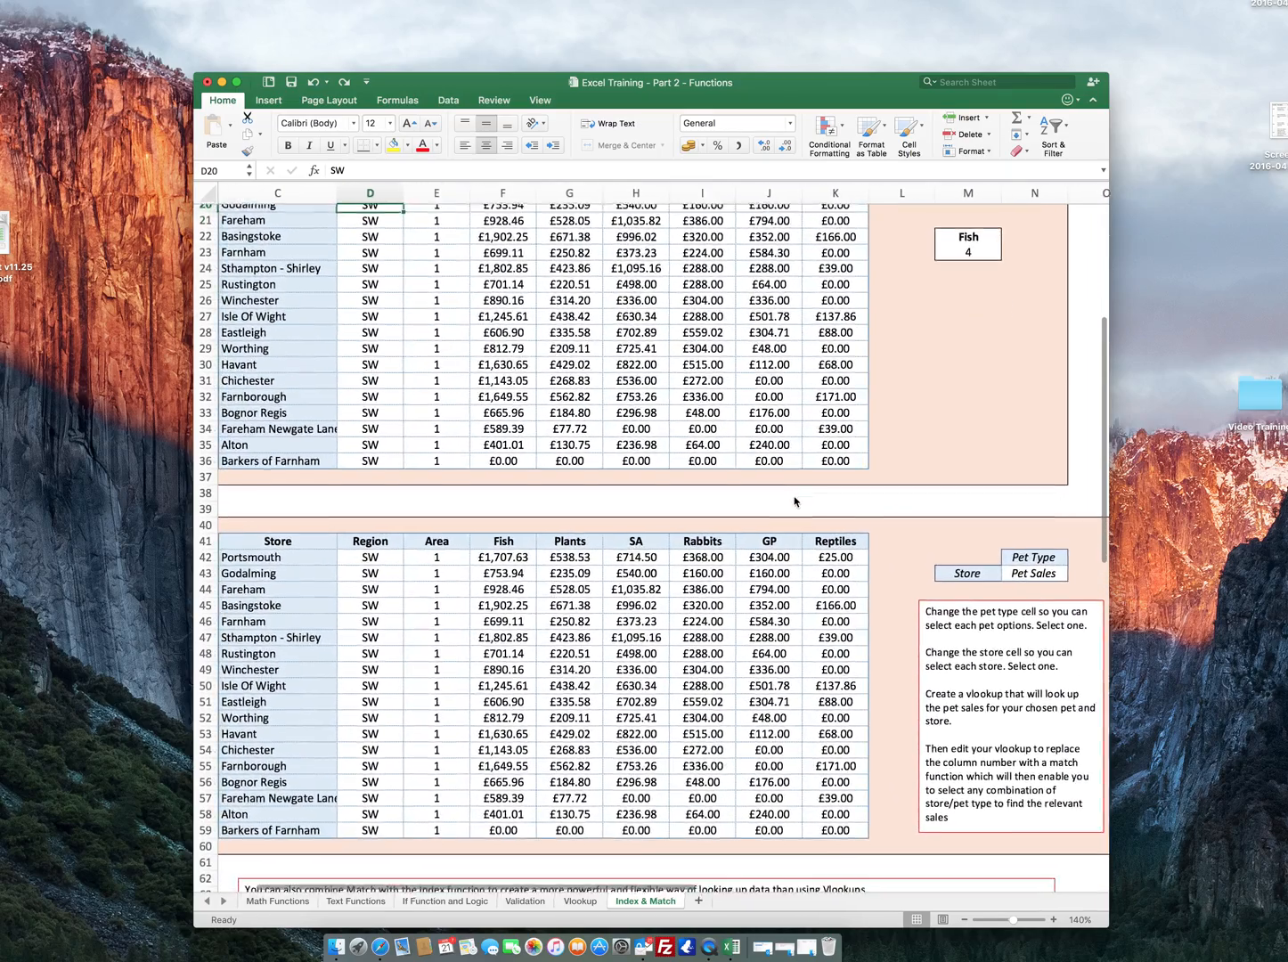
scroll(796, 502, "down", 1)
scroll(796, 502, "right", 1)
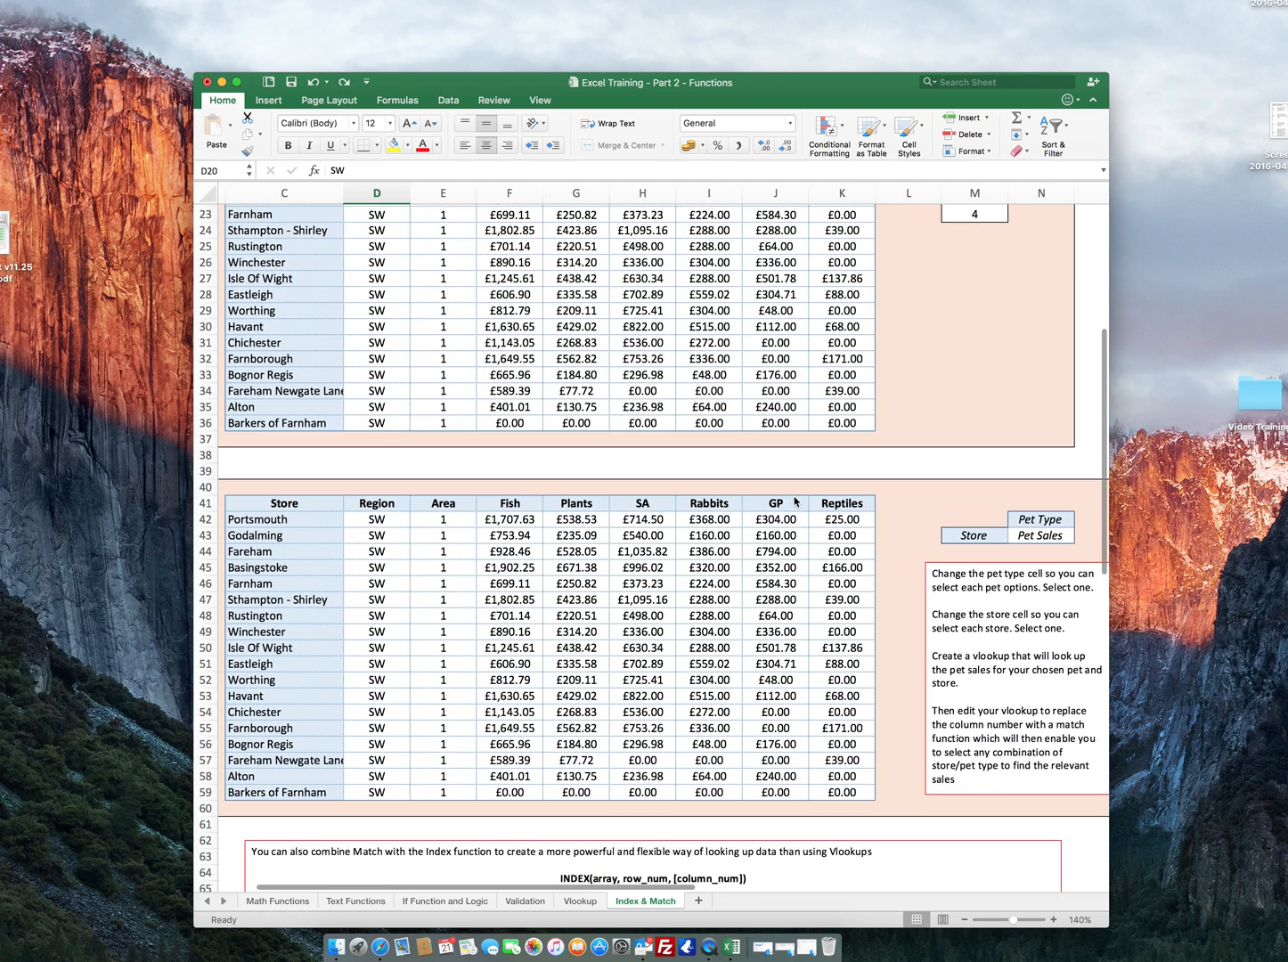
left_click(1027, 523)
type("Fish")
key("Return")
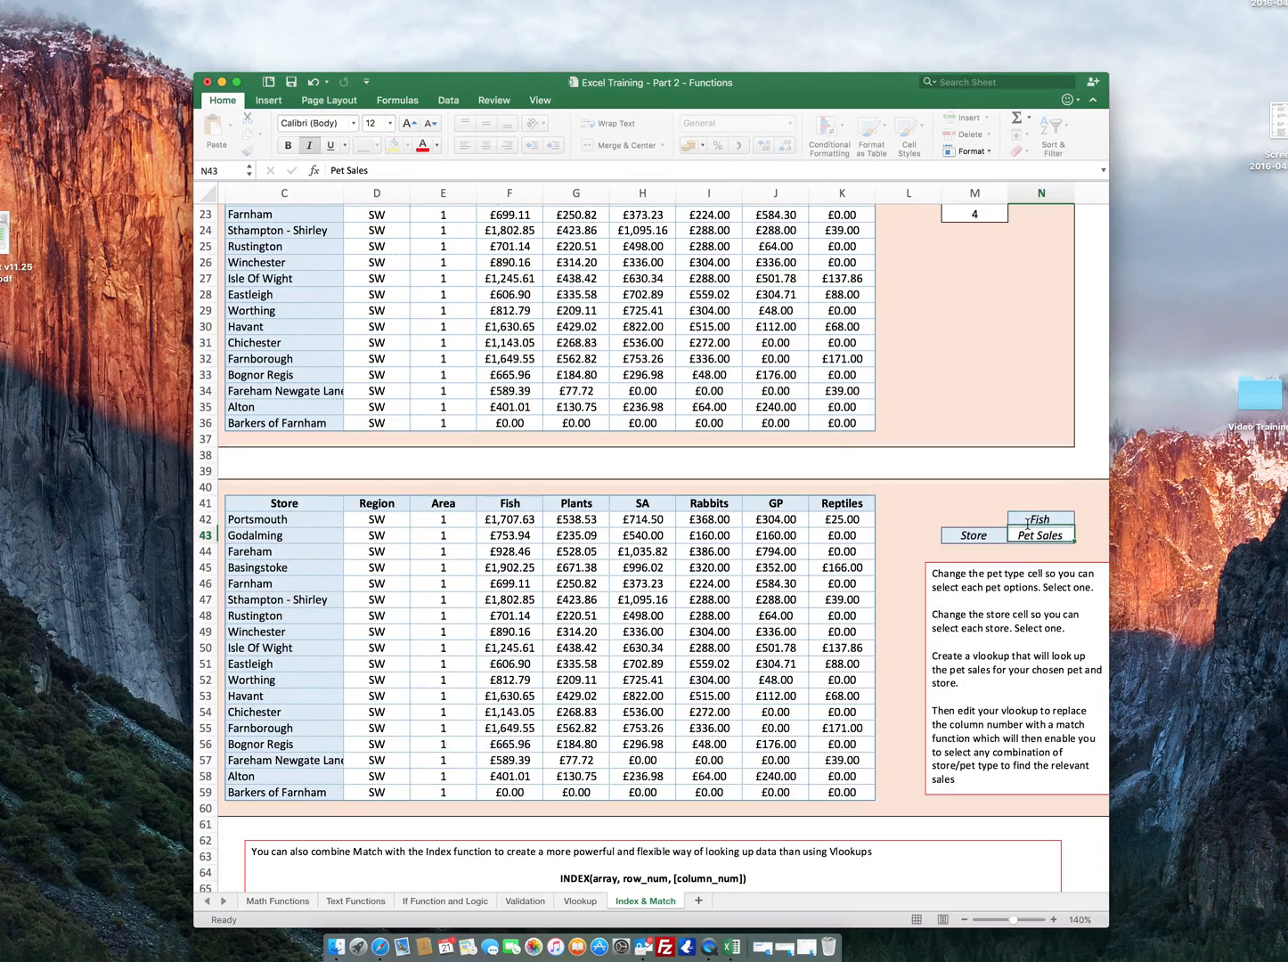
key("Left")
type("P")
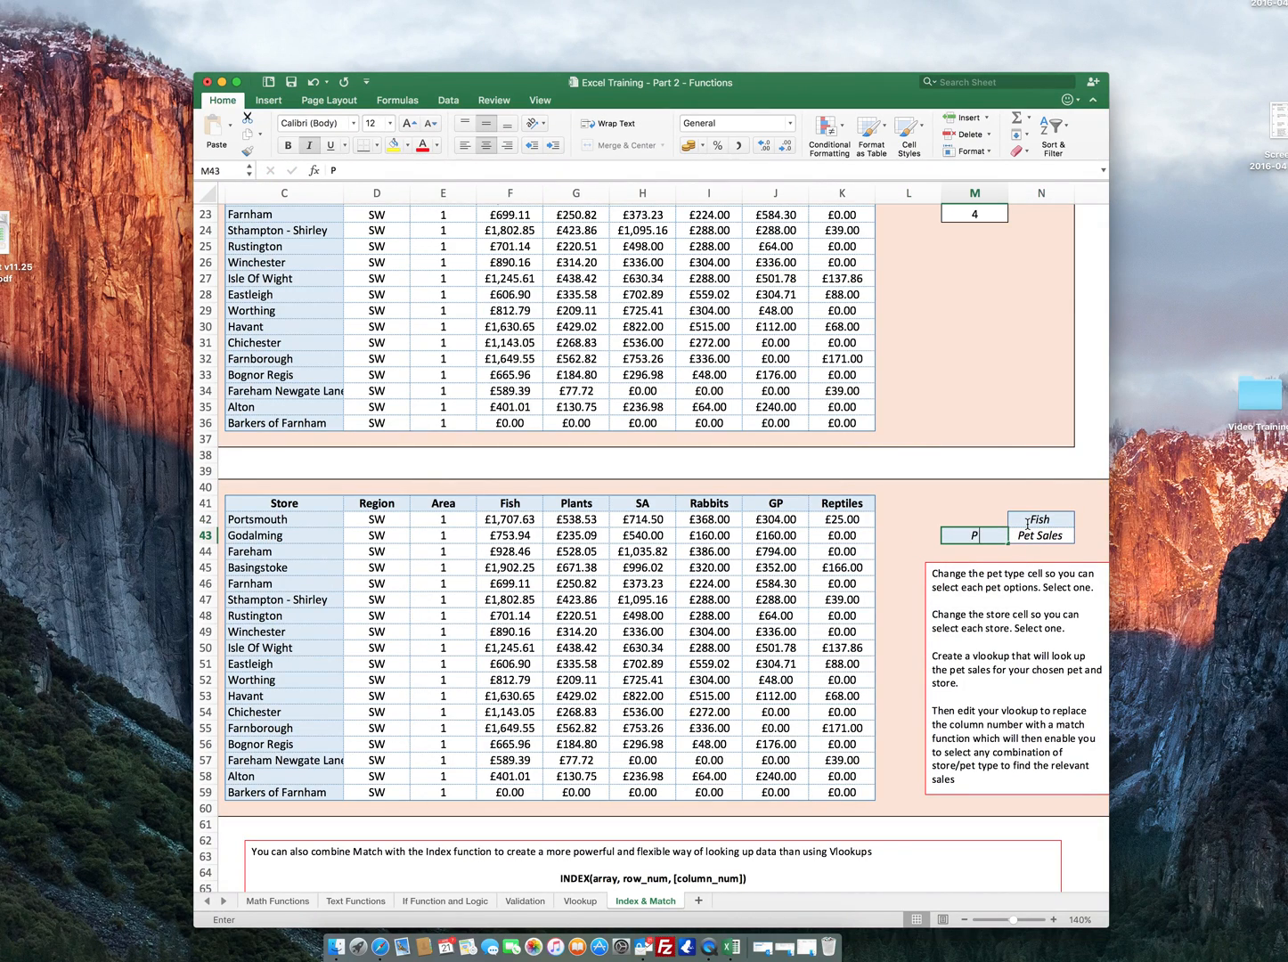
type("ortsmouth")
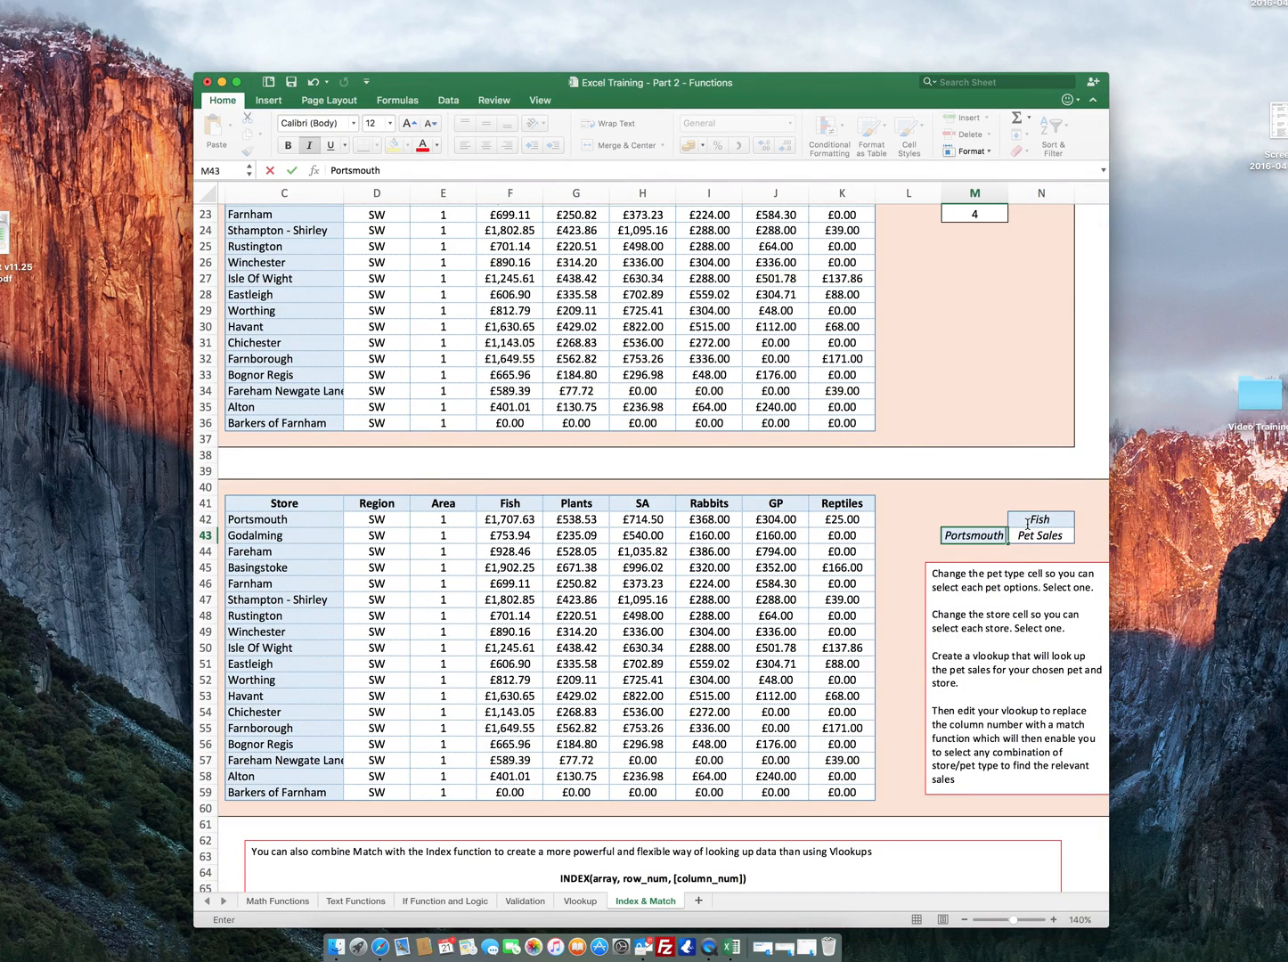
key("Tab")
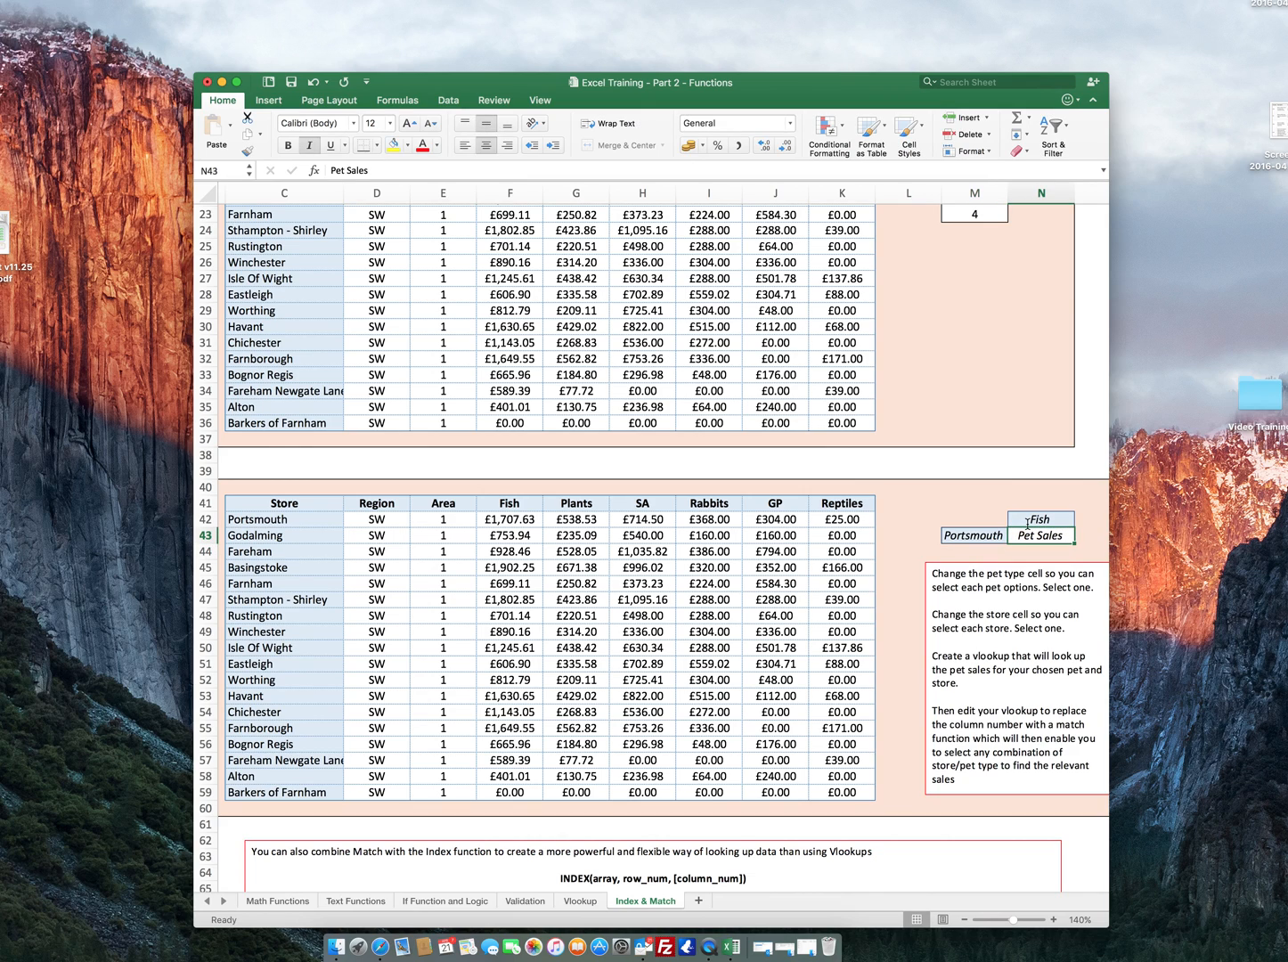
Enter =VLOOKUP(M43,C41:K59,4,FALSE) in cell N43 to look up Portsmouth's Fish sales.
type("=vl")
type("ookup*")
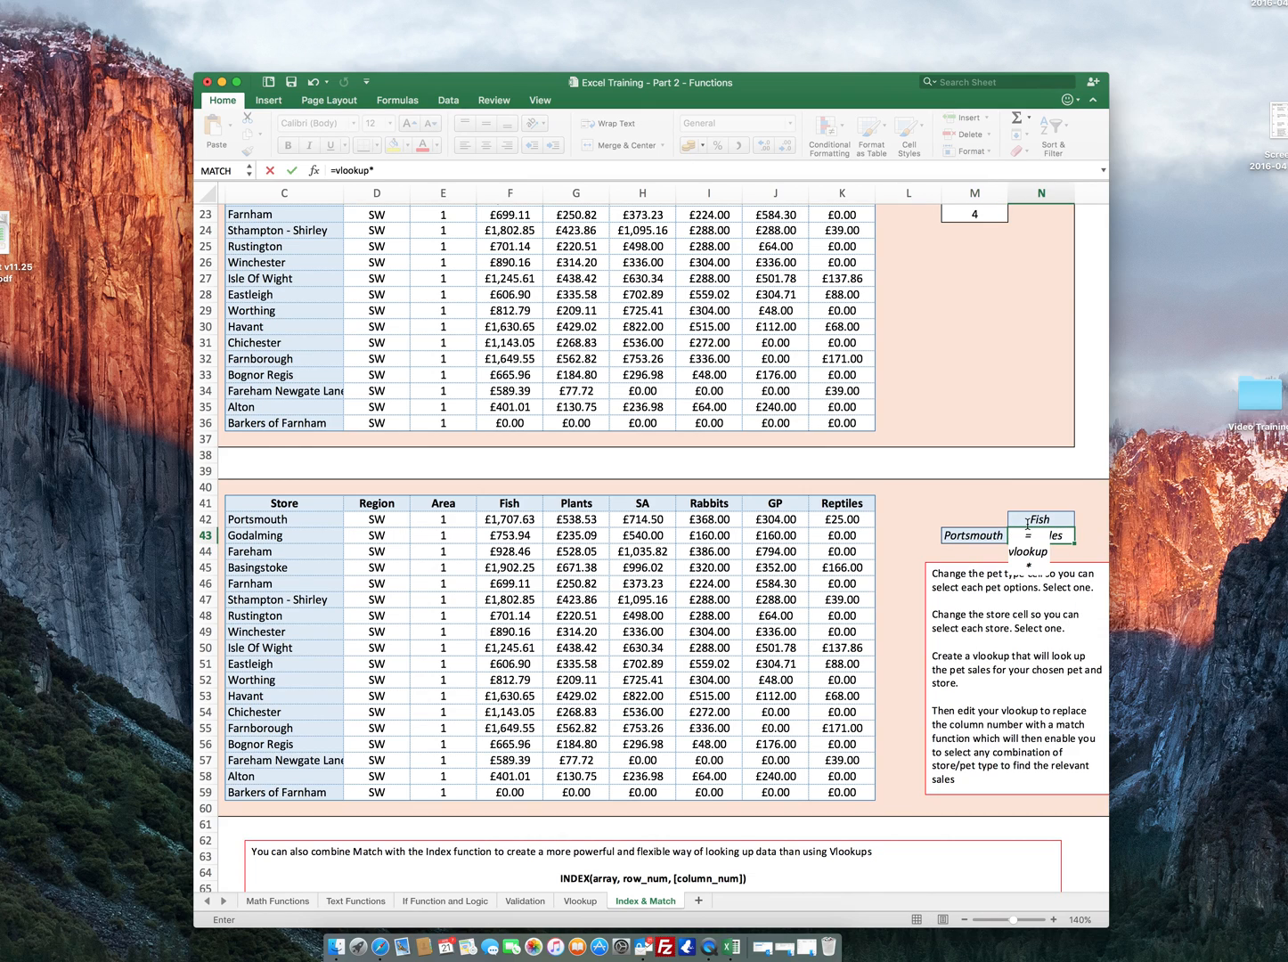
key("BackSpace")
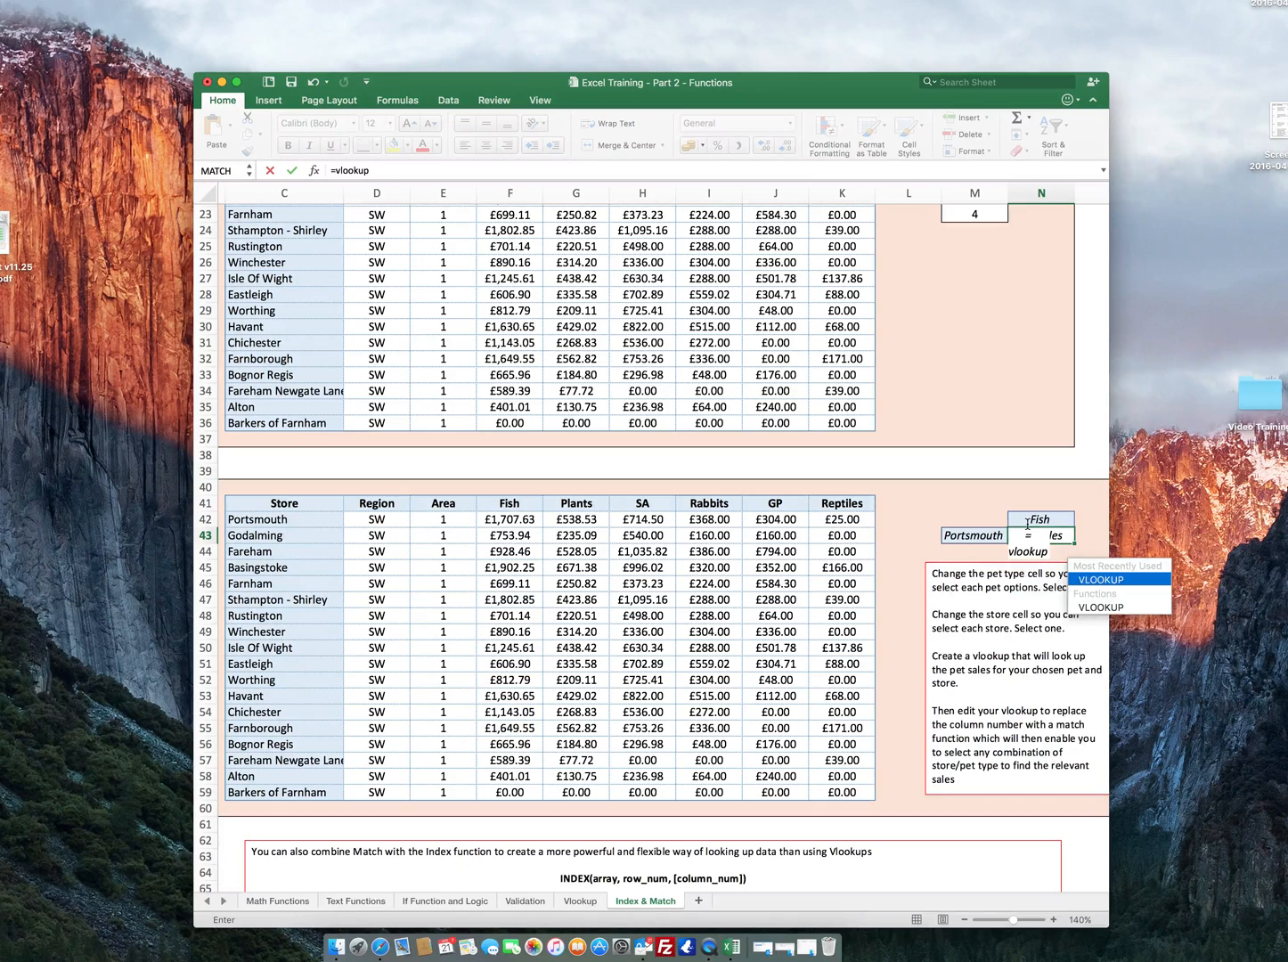
type("(")
left_click(964, 536)
type(",")
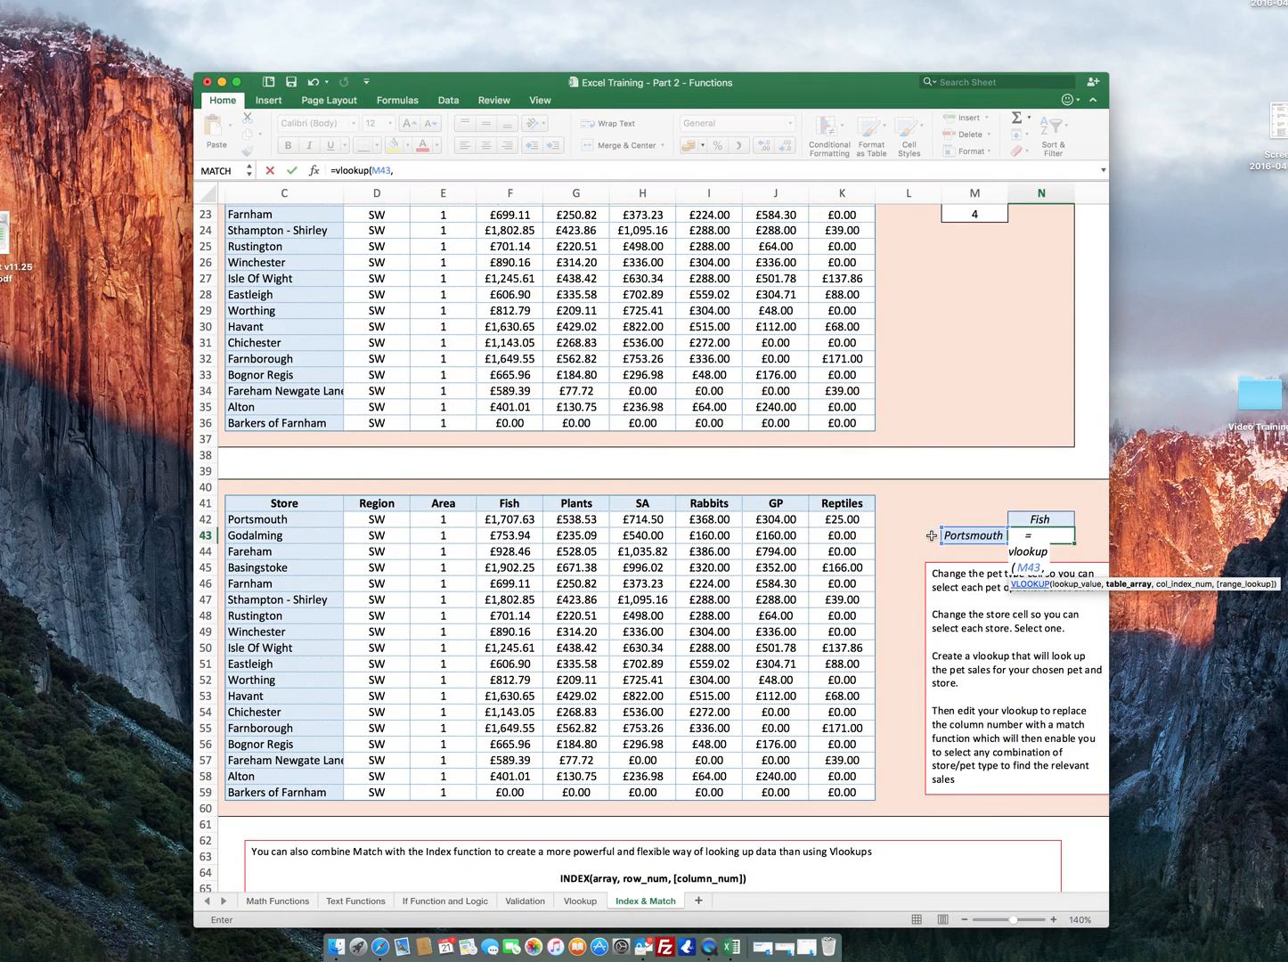
left_click_drag(303, 508, 857, 792)
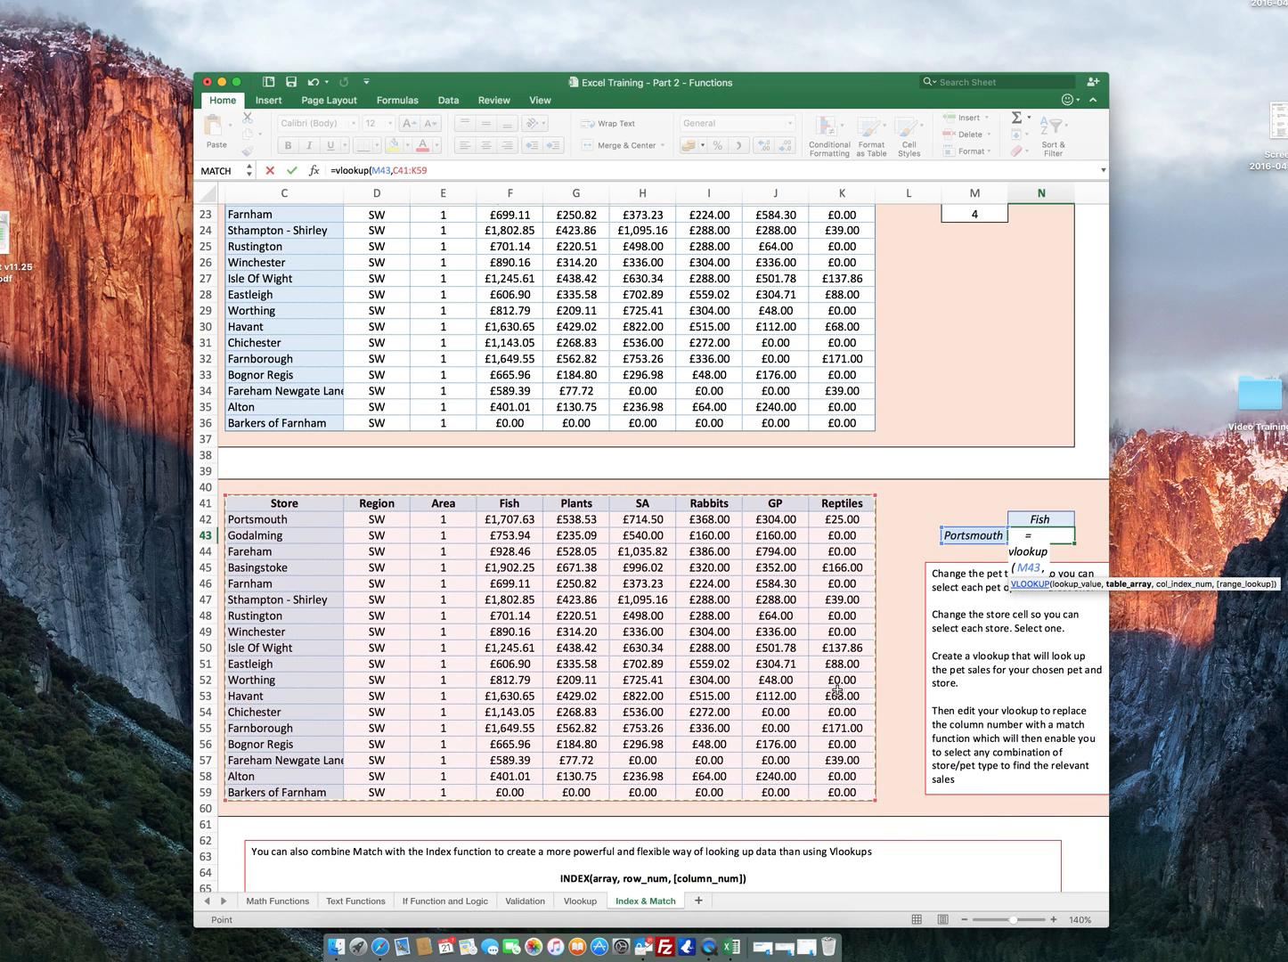
type(",")
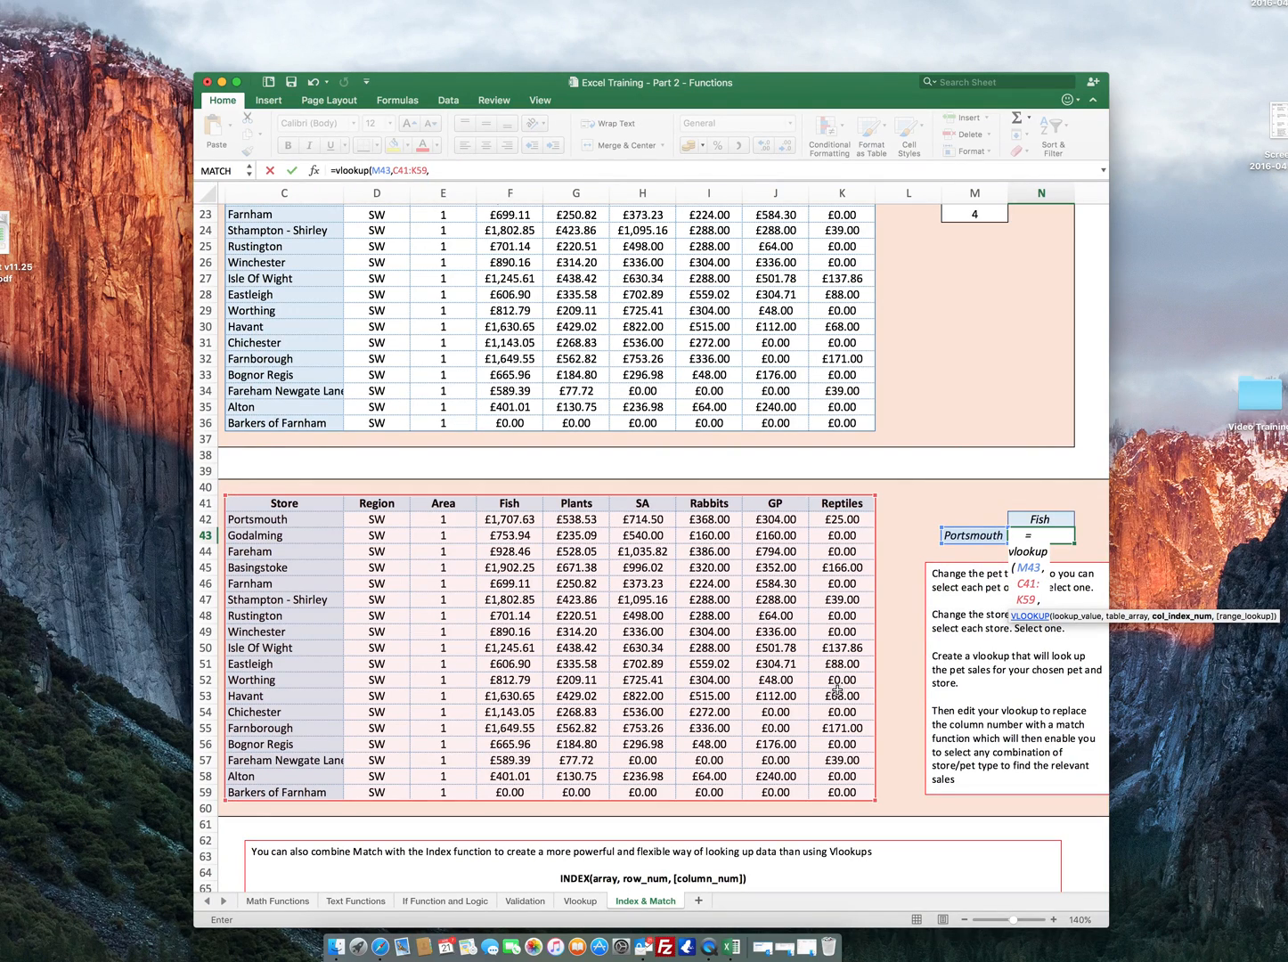
type("4,false)")
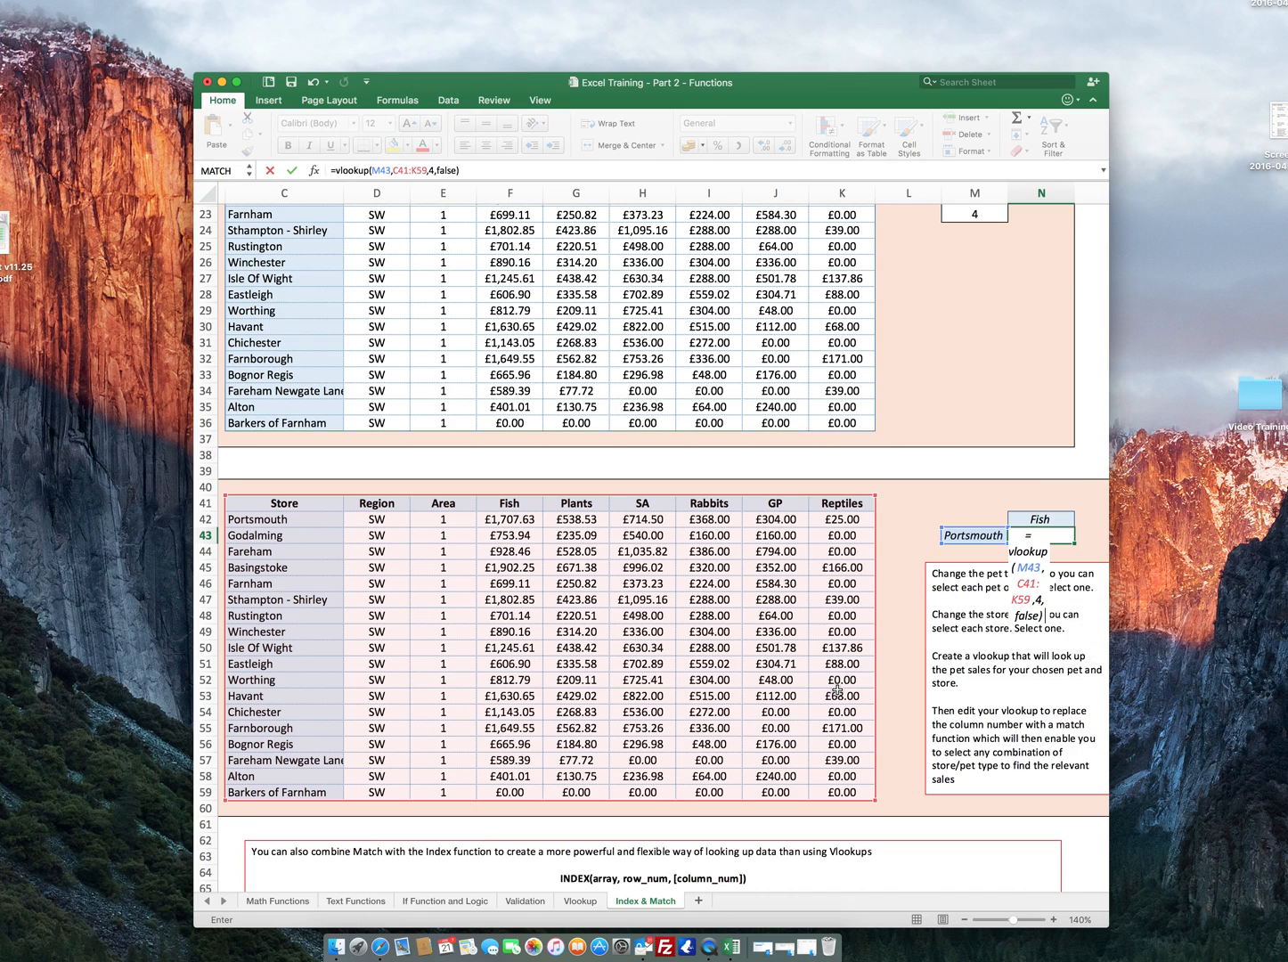
key("Return")
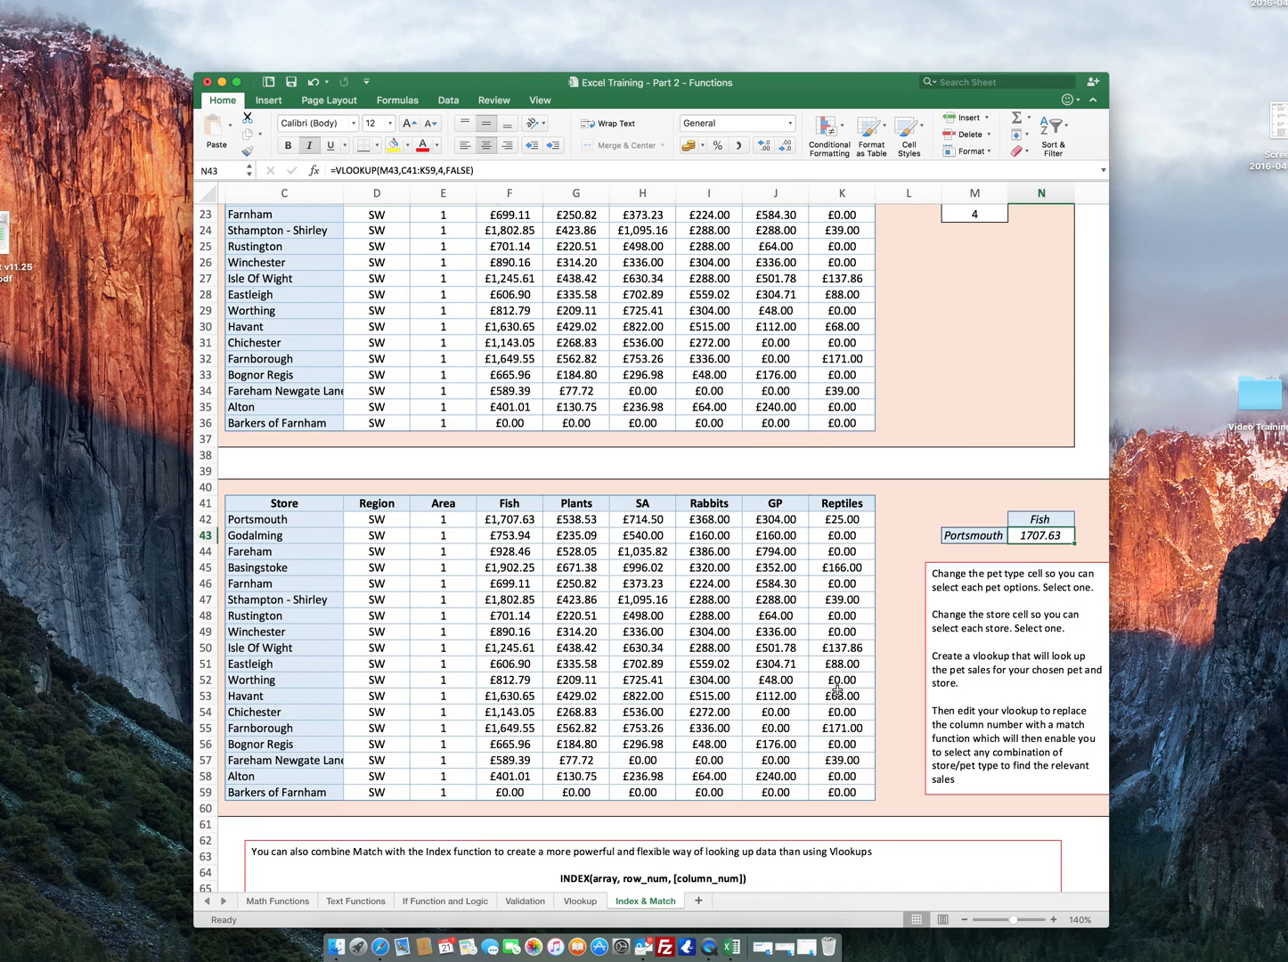
Test the VLOOKUP by inserting blank cells at E41:E60 with the existing cells shifted right, and undo the insertion.
left_click_drag(443, 505, 434, 794)
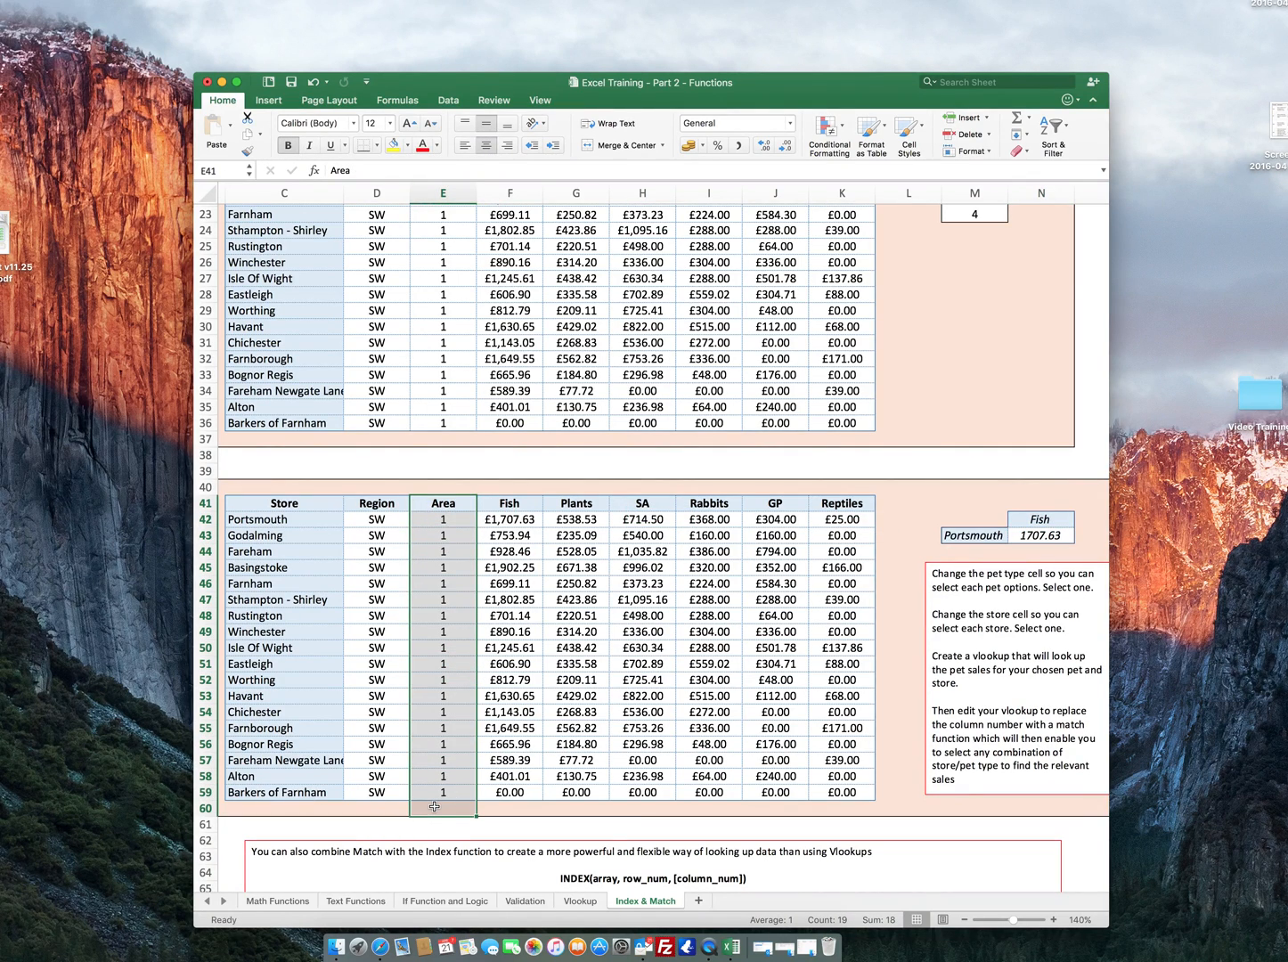
right_click(434, 794)
left_click(493, 754)
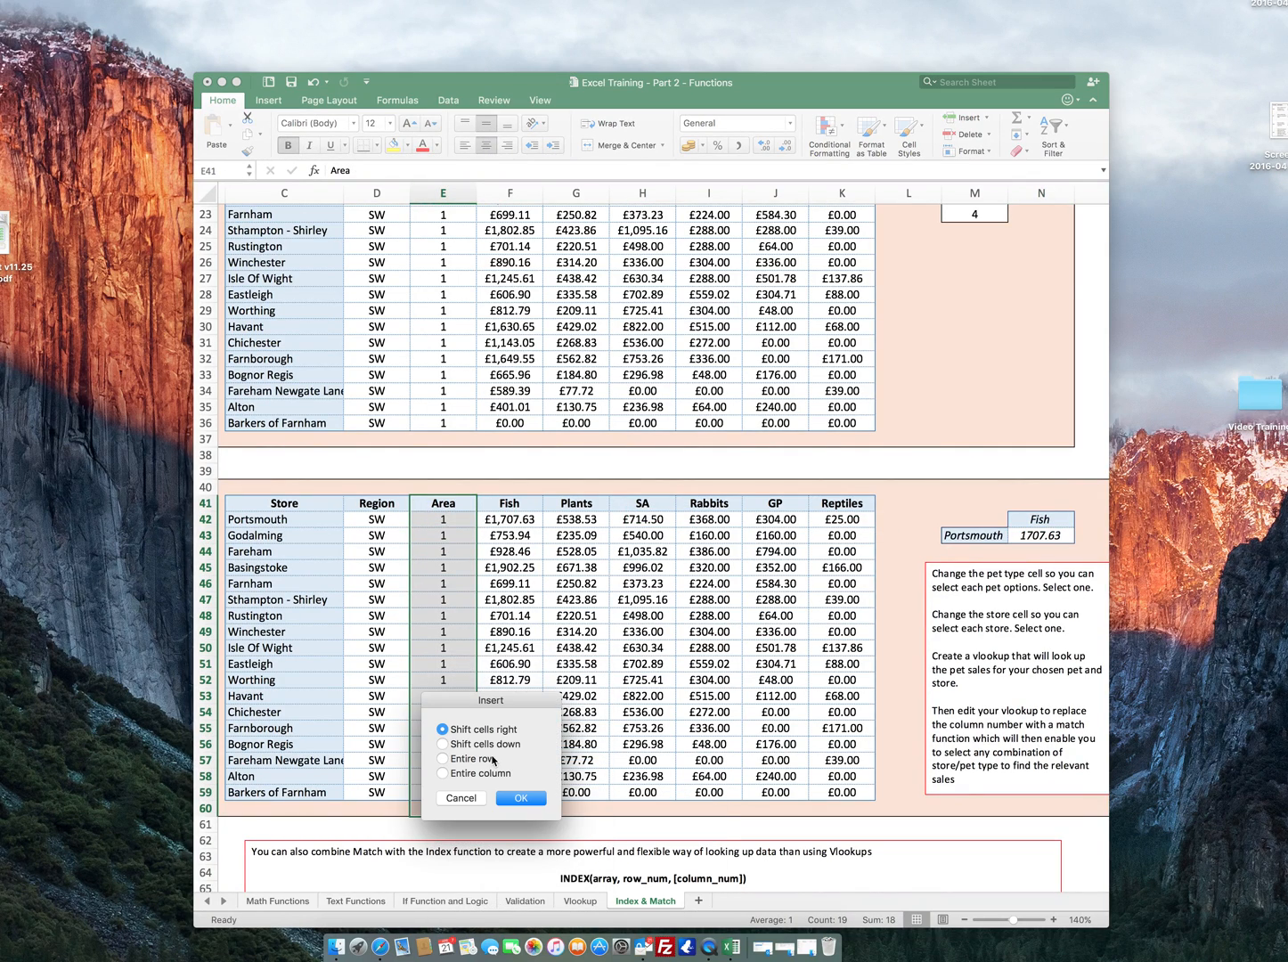
left_click(523, 796)
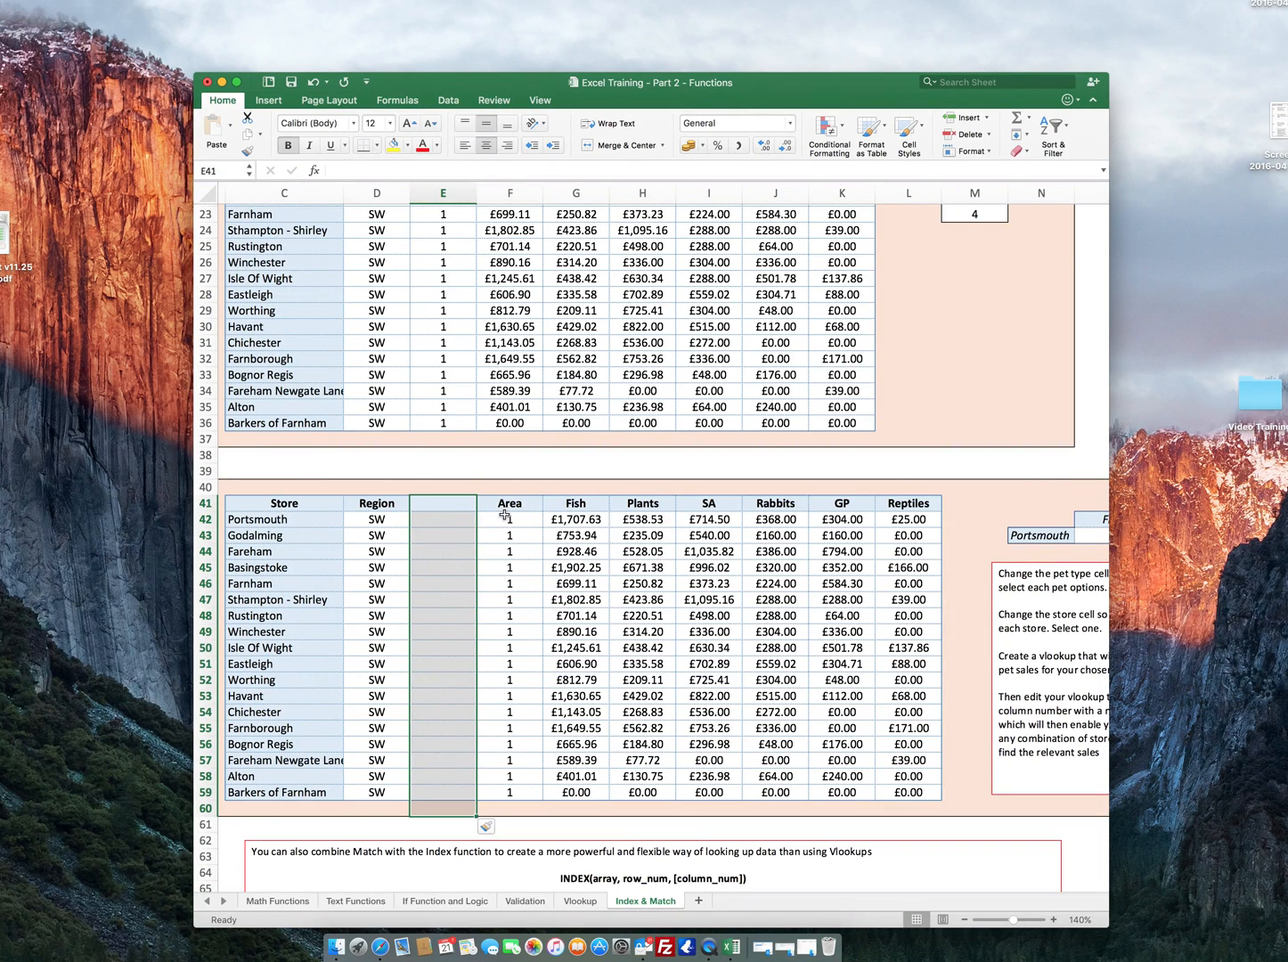
left_click(531, 602)
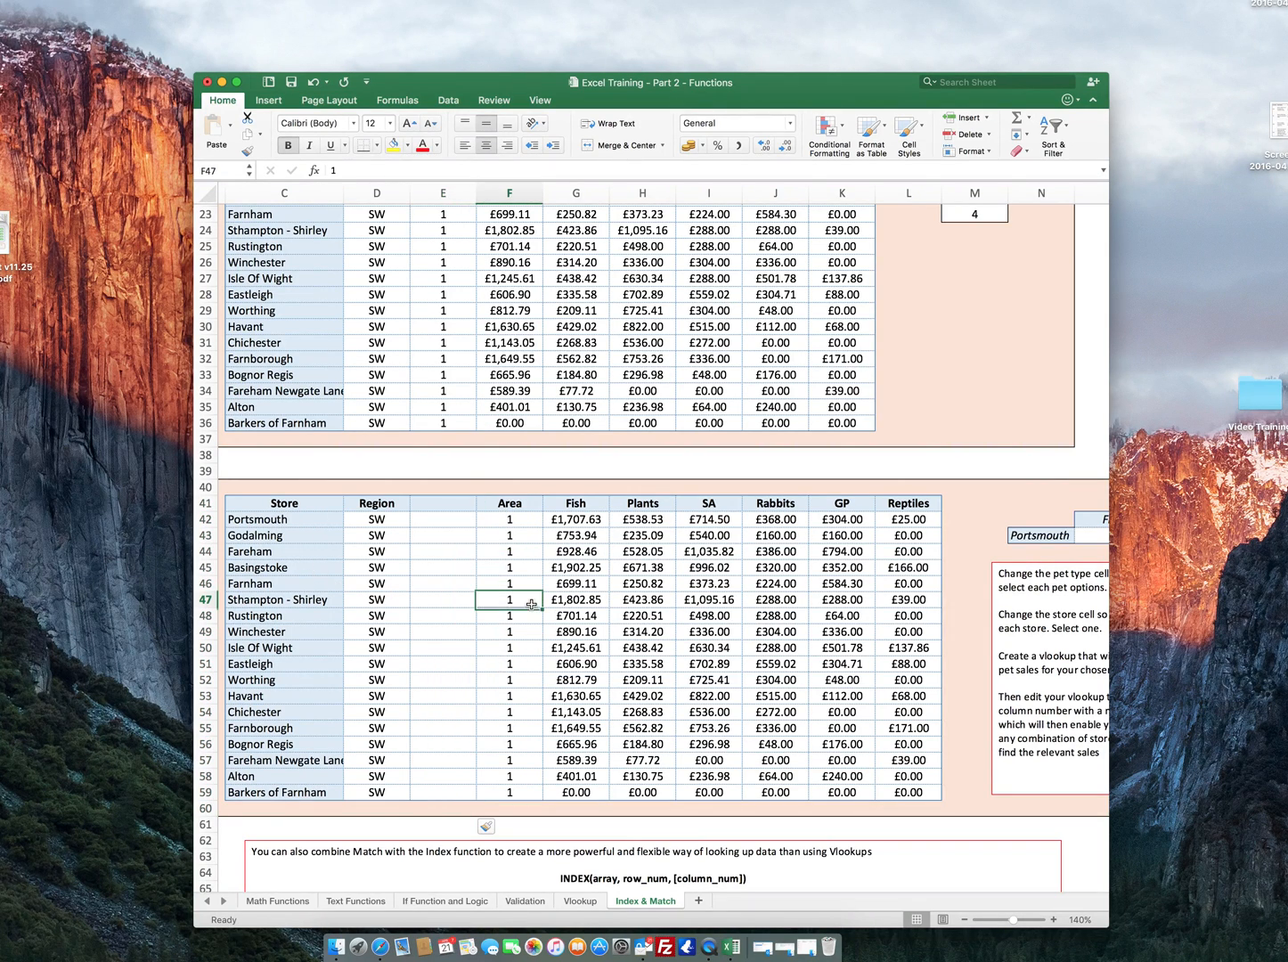
scroll(517, 606, "right", 2)
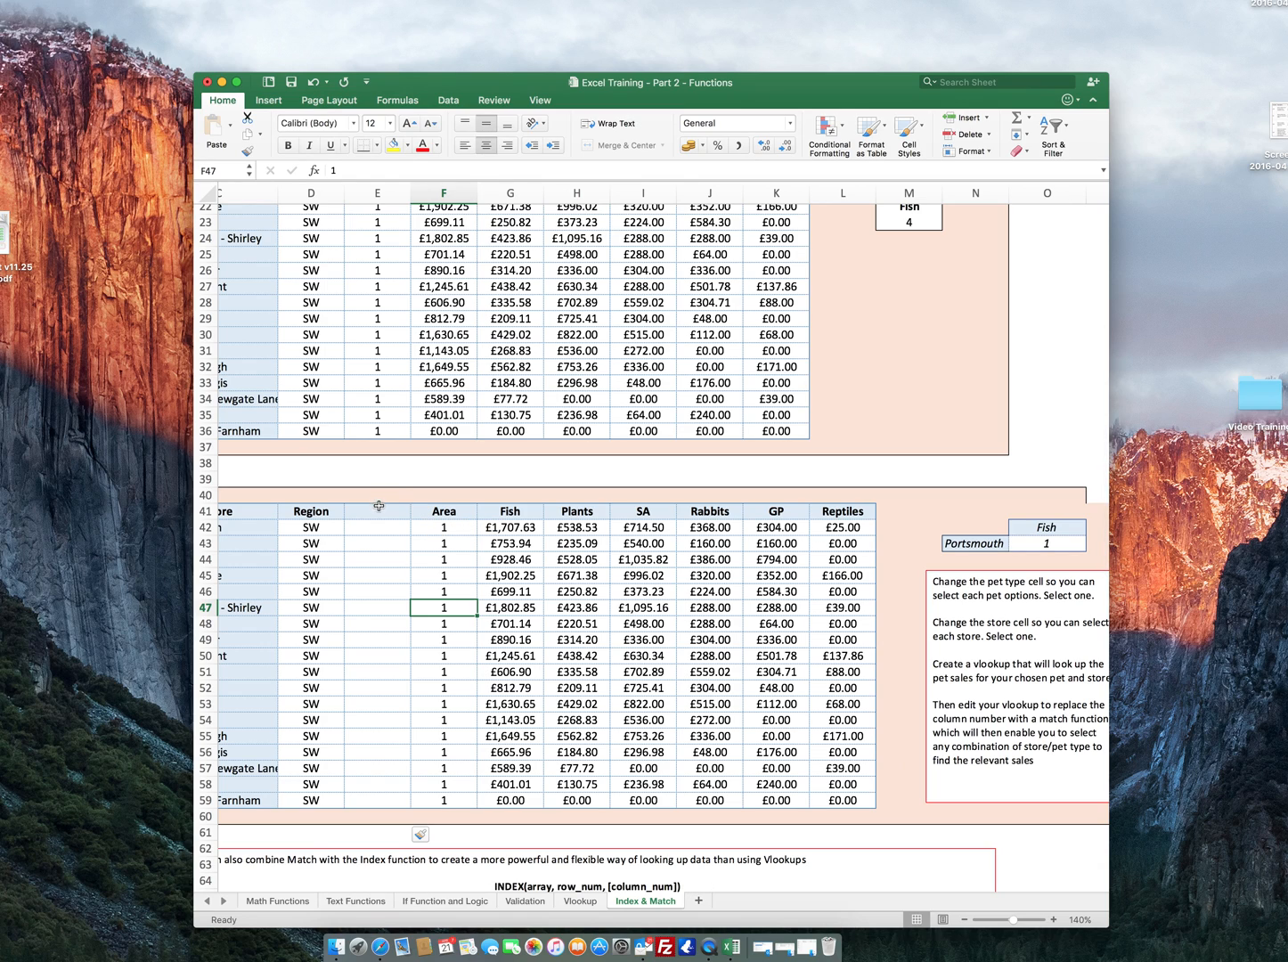
key("super+z")
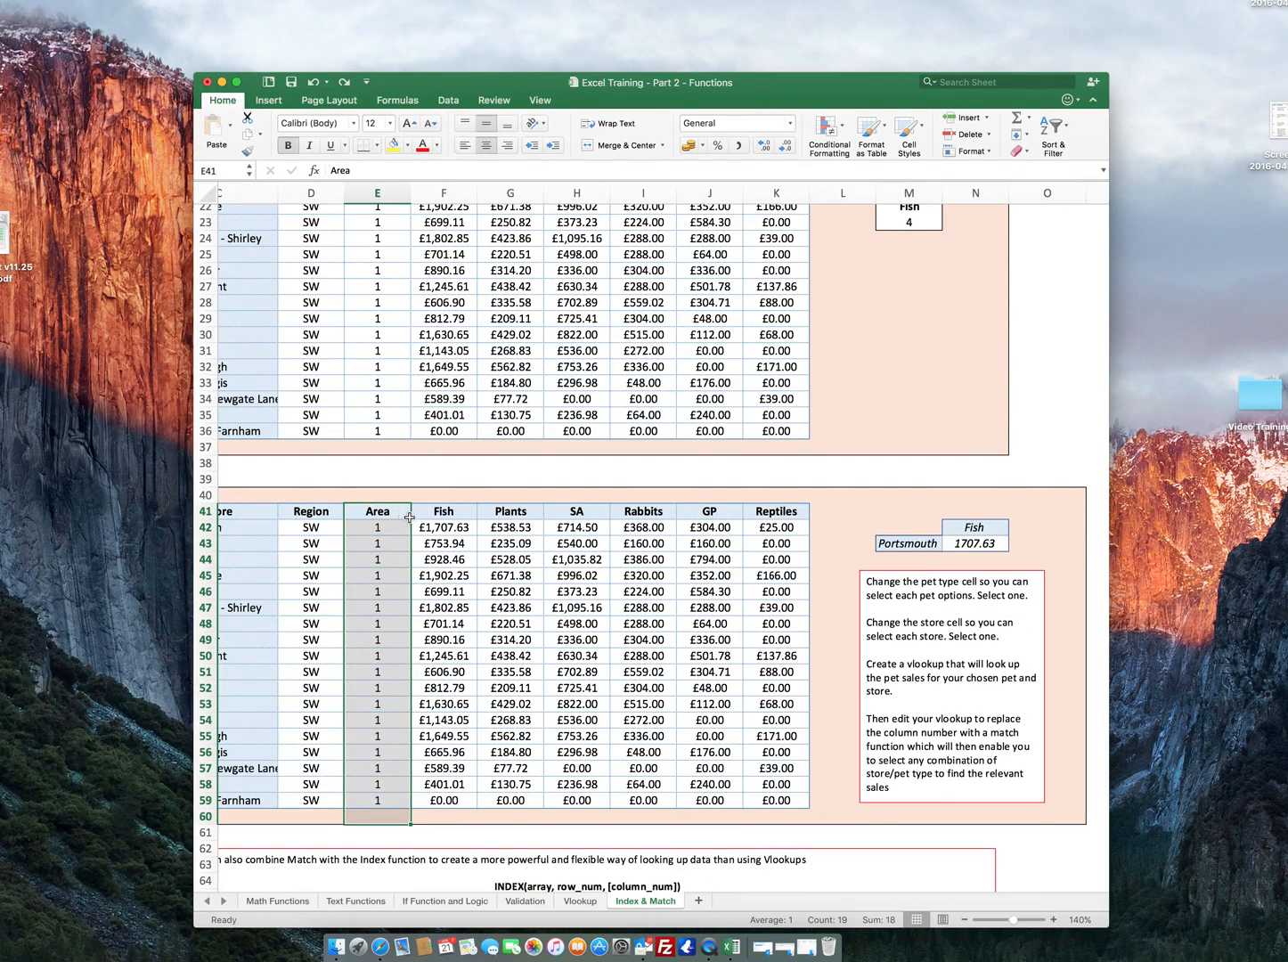
Replace the column number in N43's VLOOKUP with MATCH(N42,C41:K41,0).
scroll(409, 516, "left", 2)
scroll(409, 517, "down", 1)
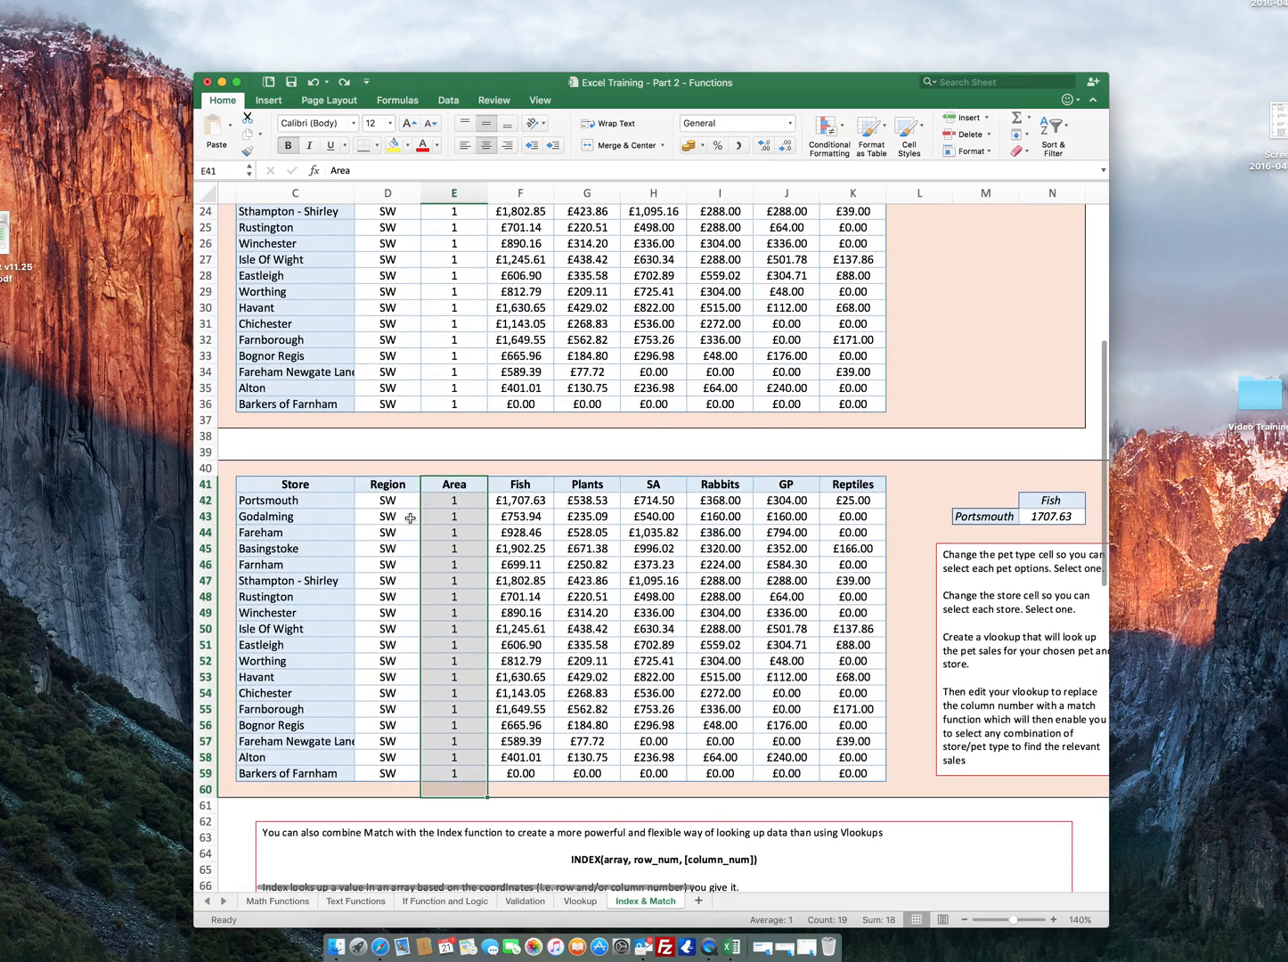
scroll(410, 517, "down", 1)
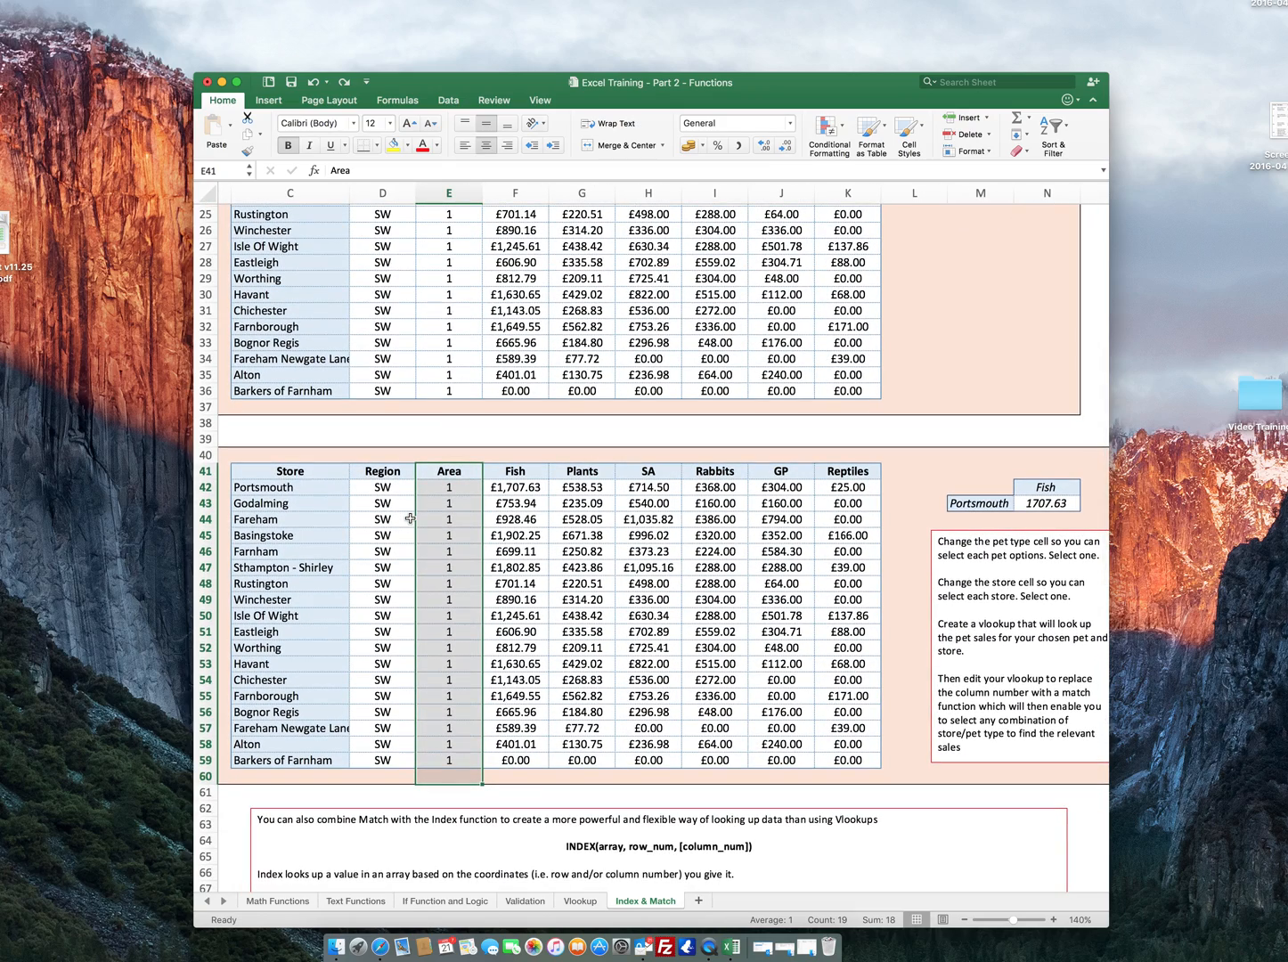
left_click(1033, 503)
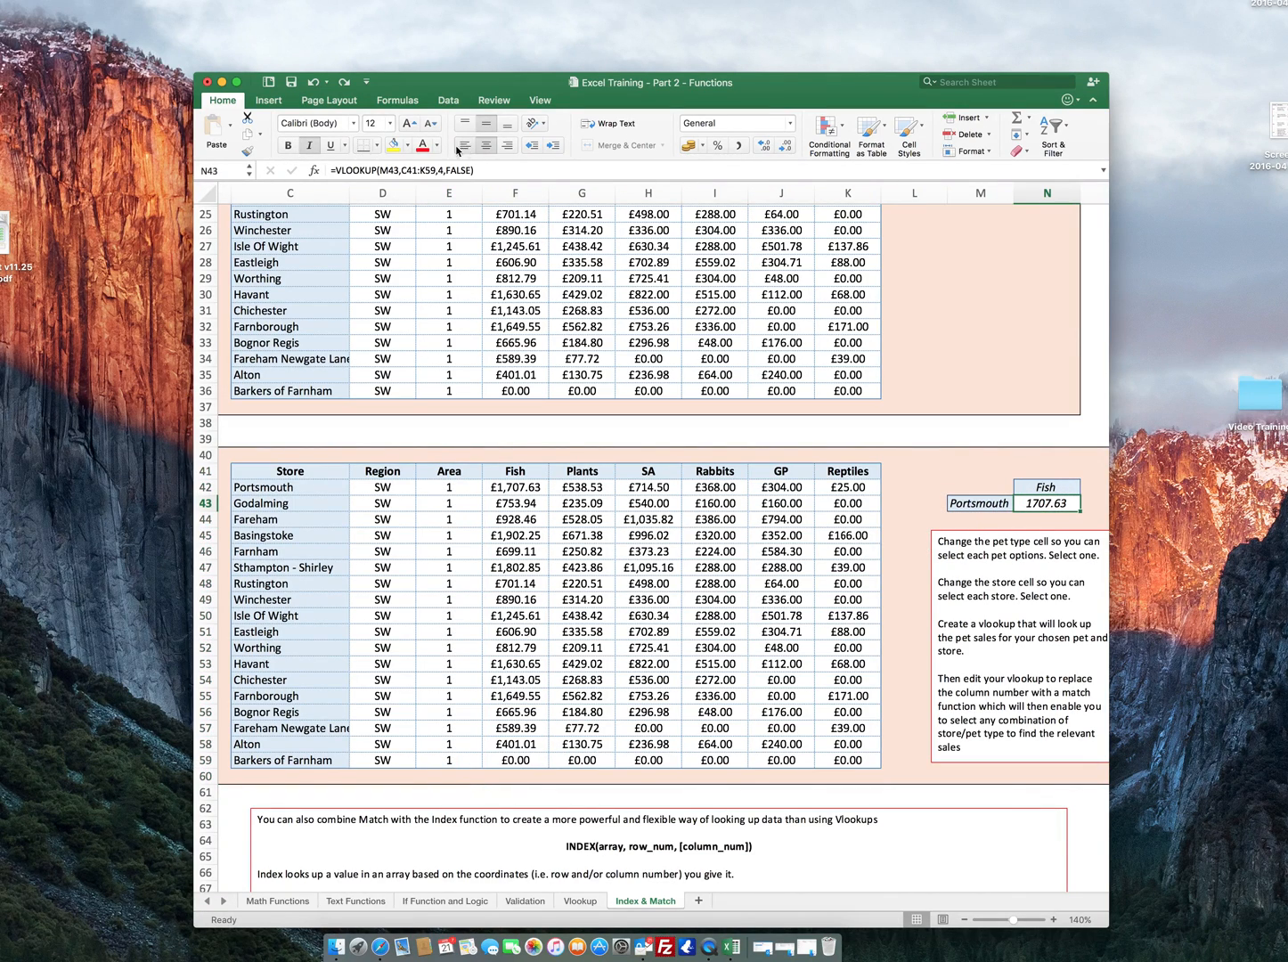
left_click(449, 171)
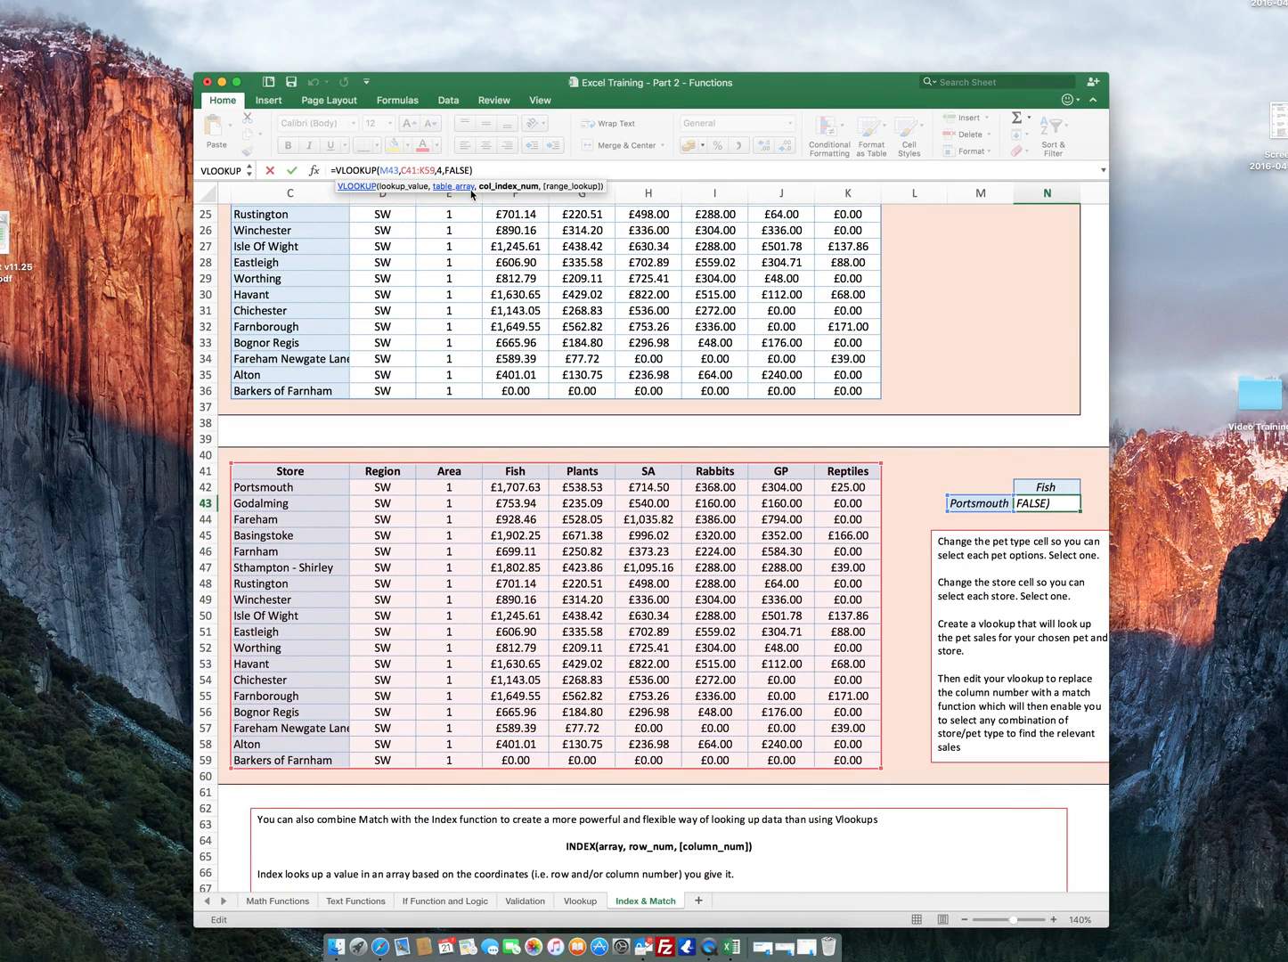
key("BackSpace")
type("match(")
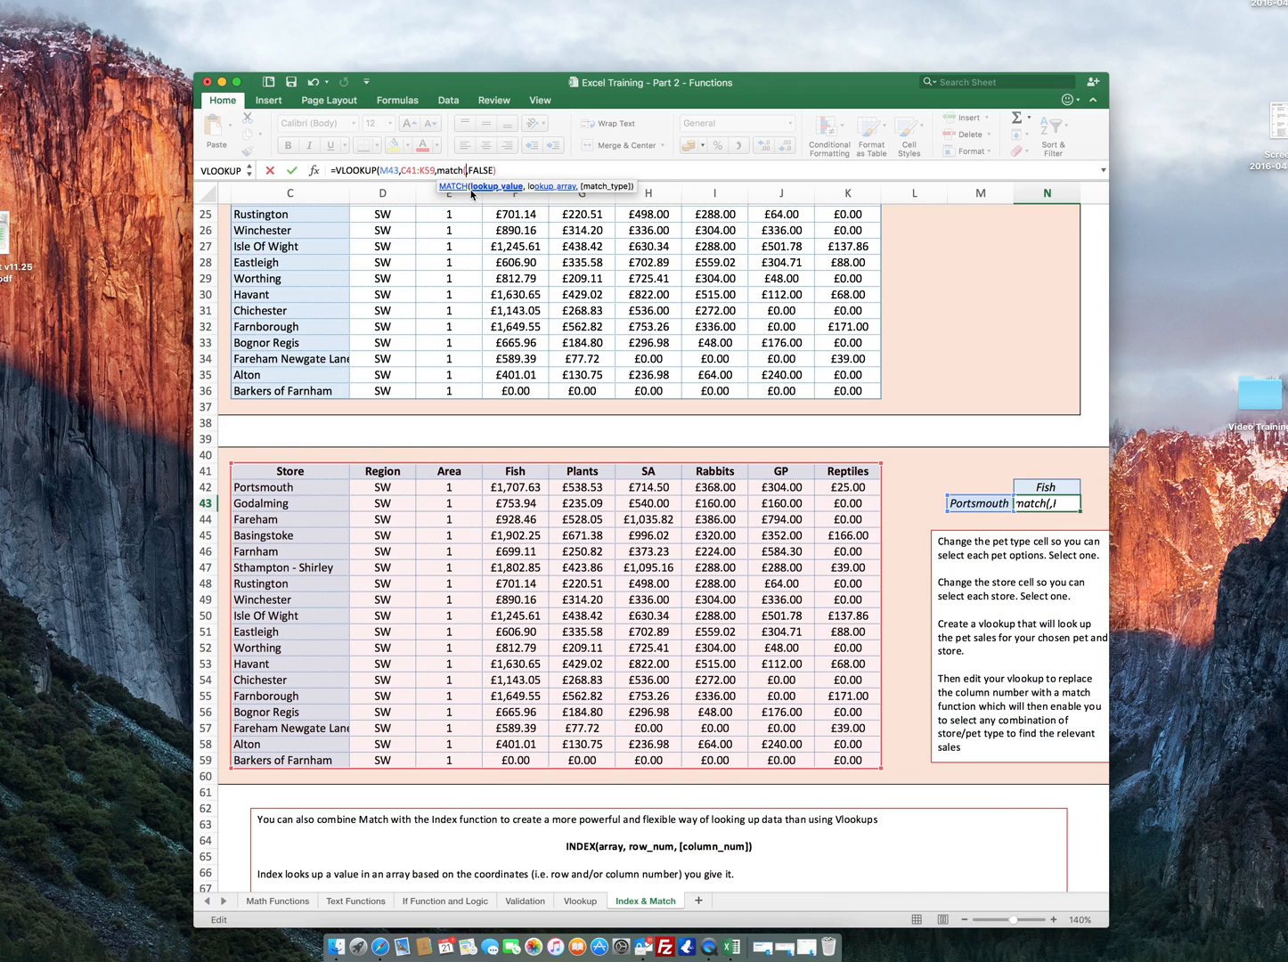
left_click(1057, 489)
type(",")
left_click_drag(281, 472, 833, 471)
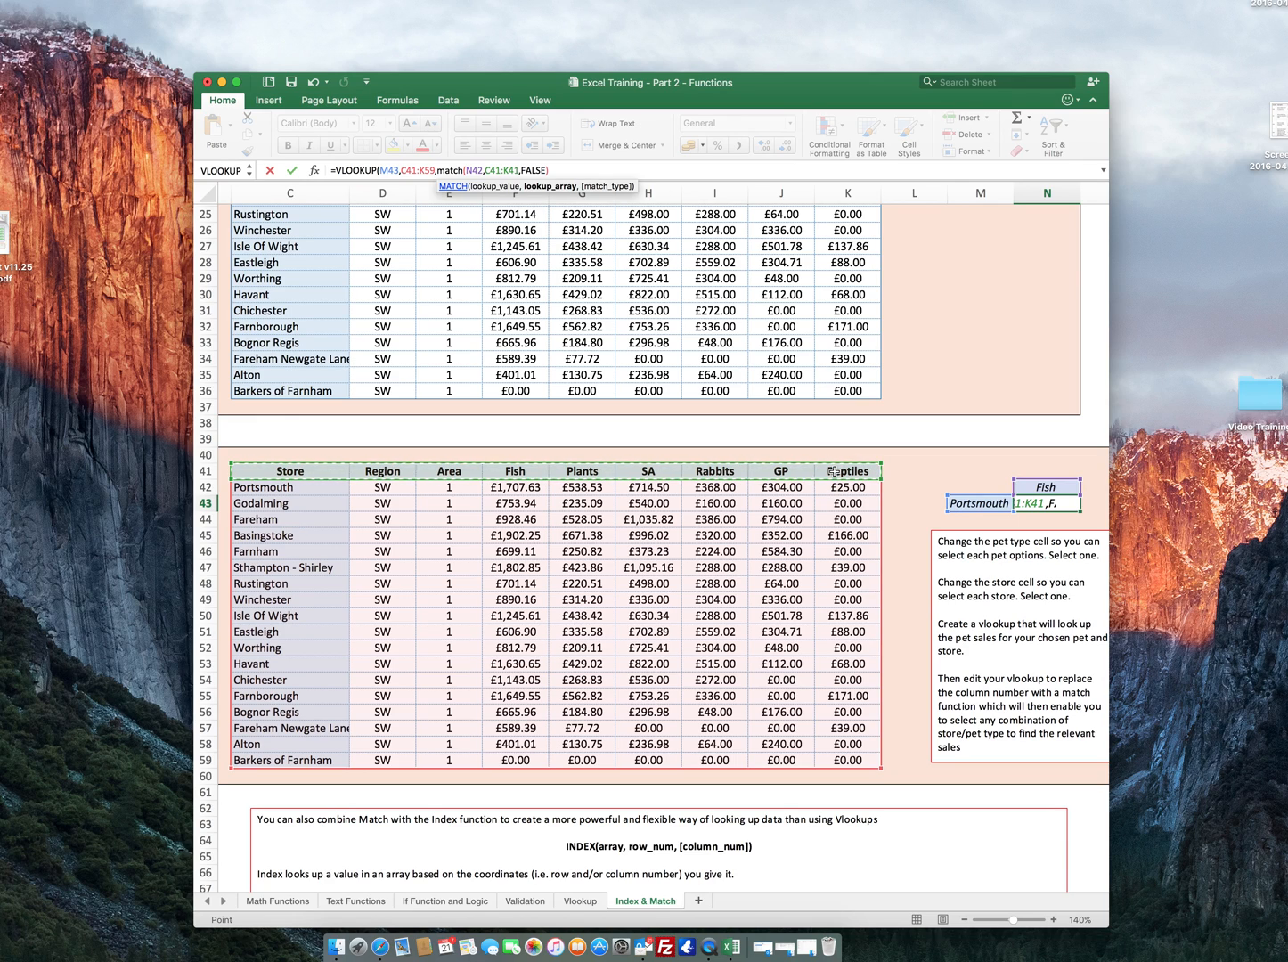
type(",0),")
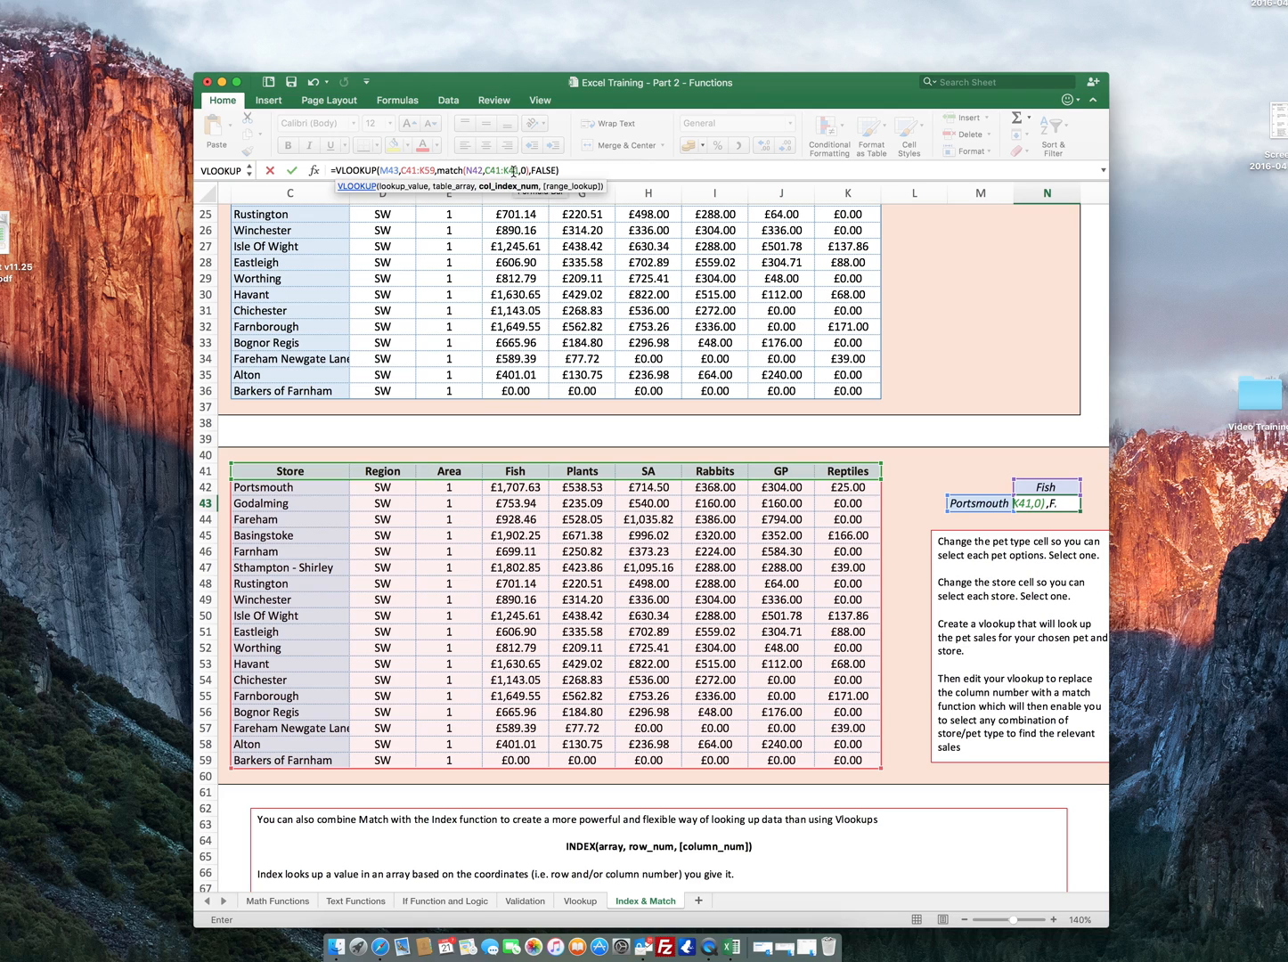
key("Return")
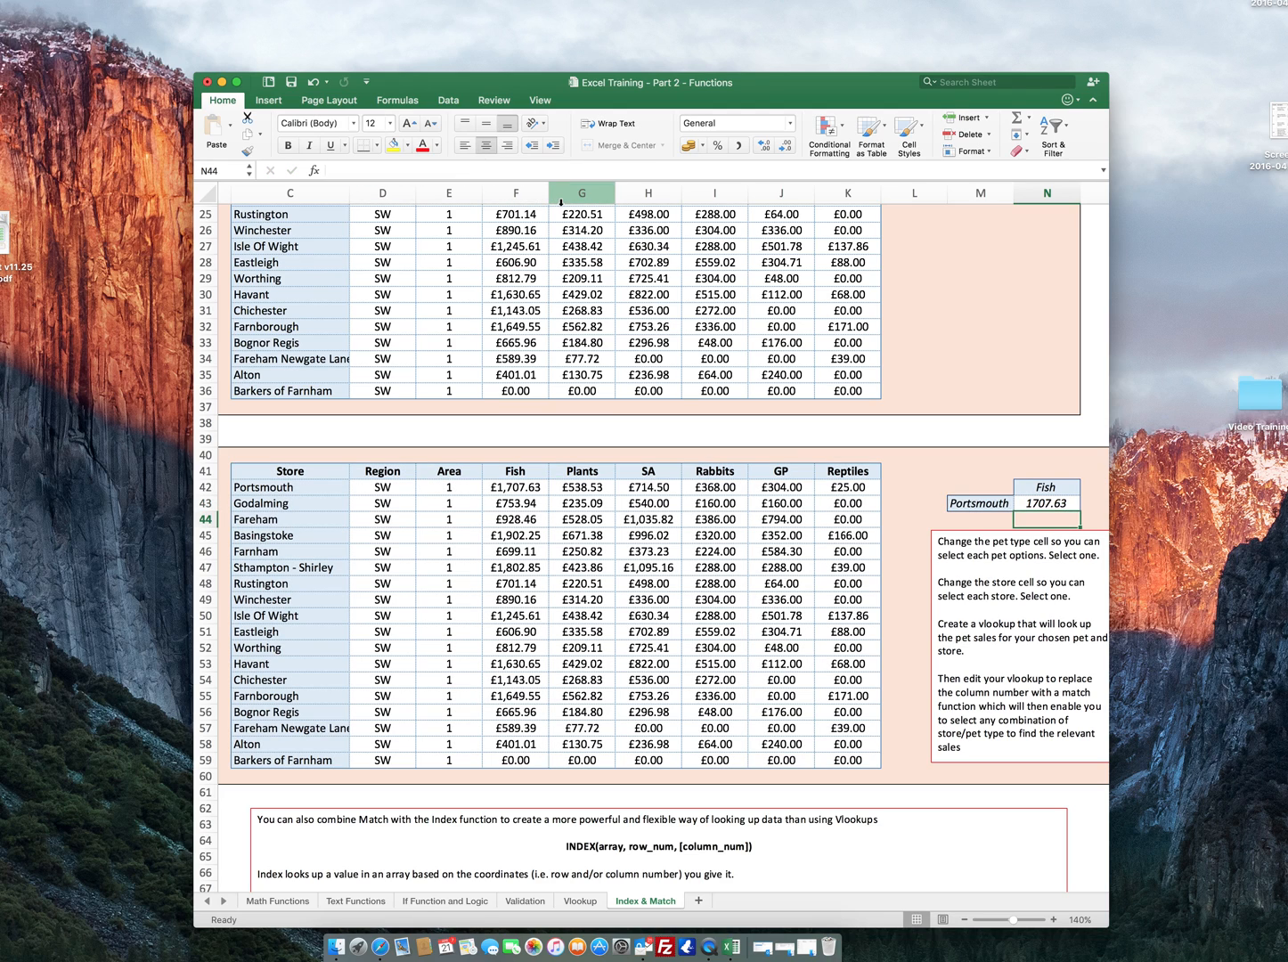
key("Up")
key("Down")
key("Up")
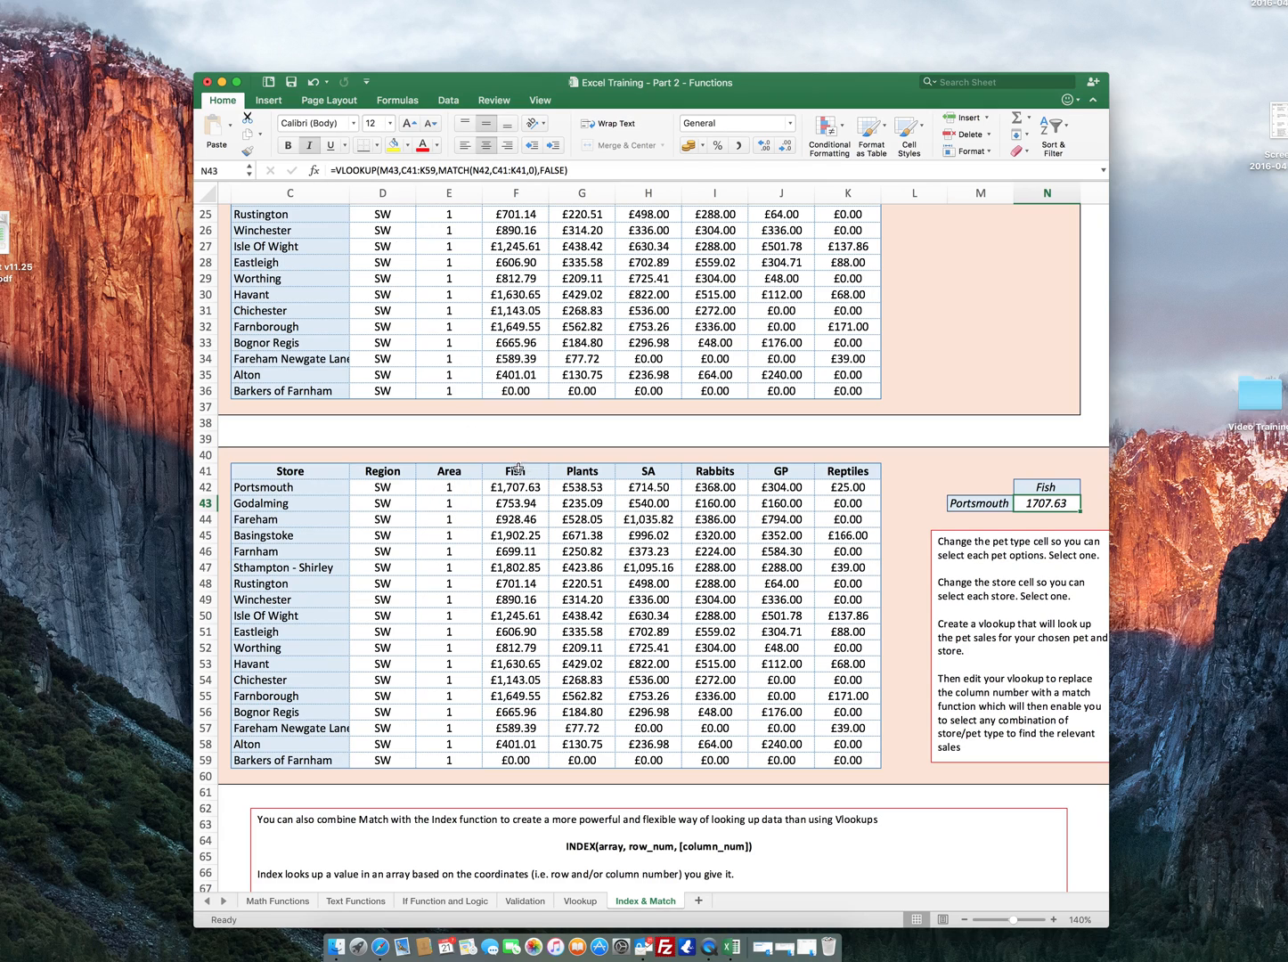
Insert blank cells at E41:E60 before the Area column, shifting cells right, to test the combined VLOOKUP and MATCH formula.
left_click_drag(457, 469, 437, 775)
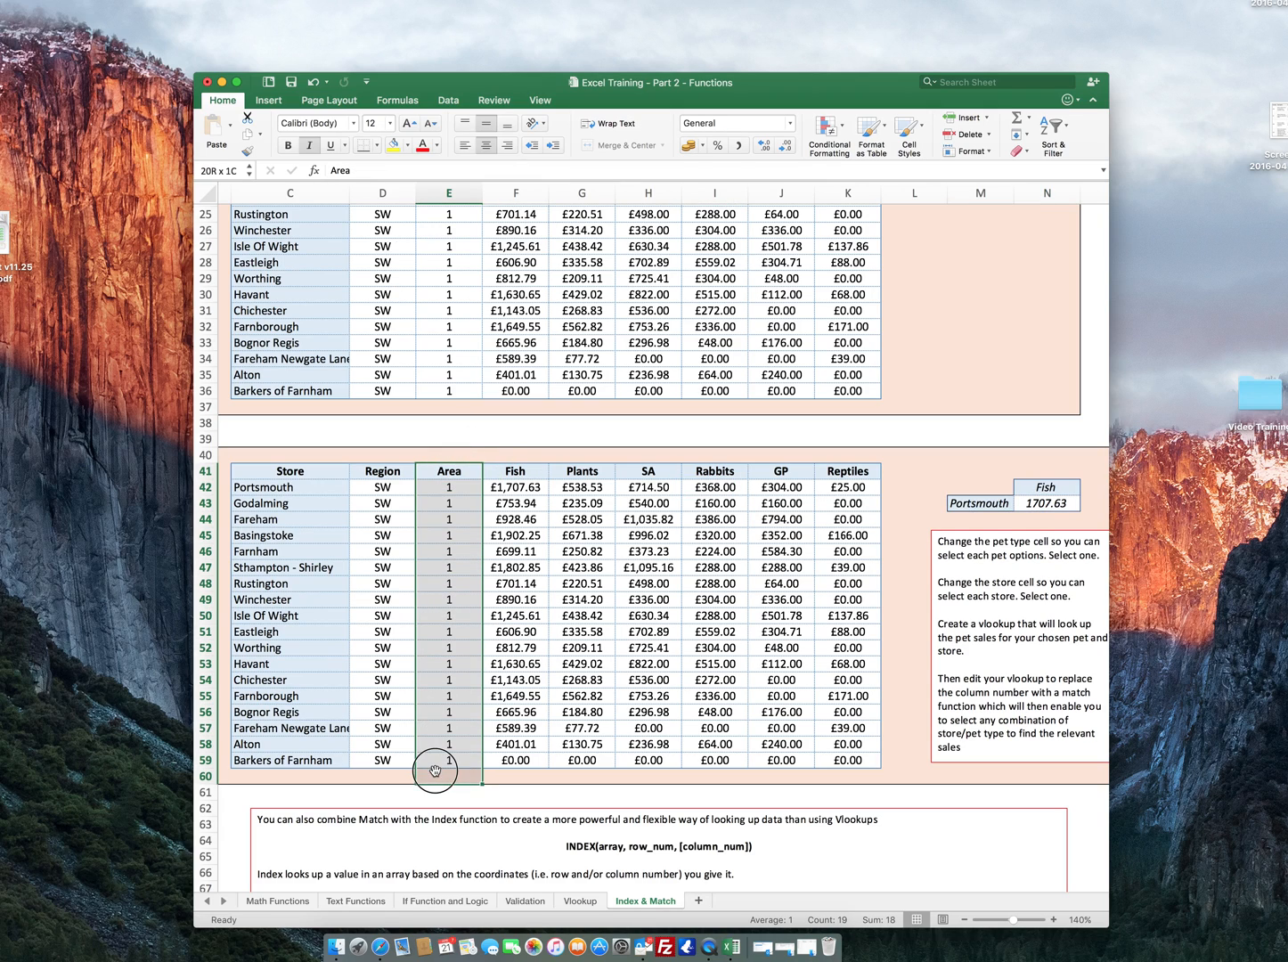
right_click(435, 774)
left_click(463, 757)
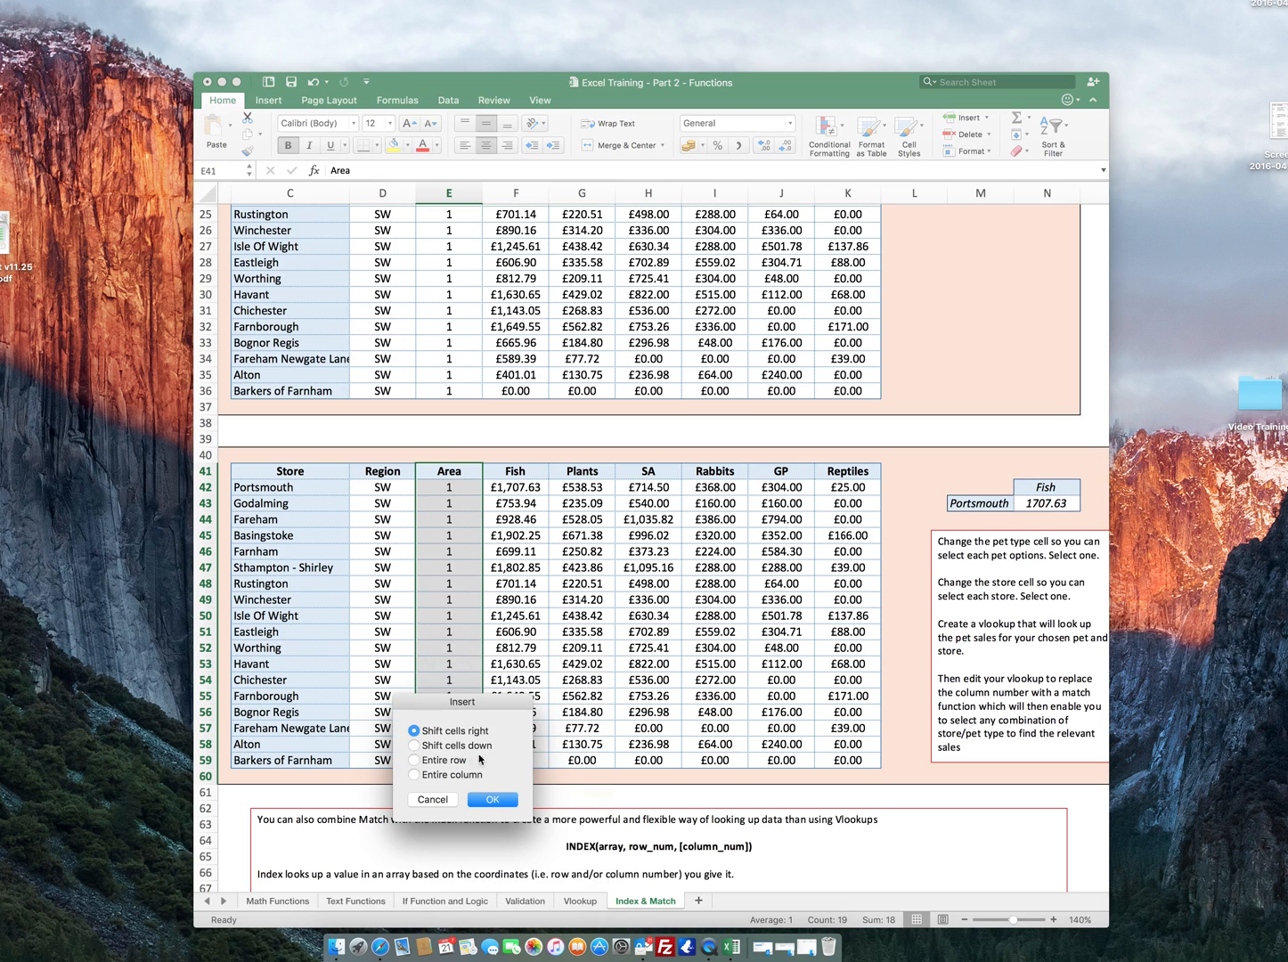
left_click(518, 800)
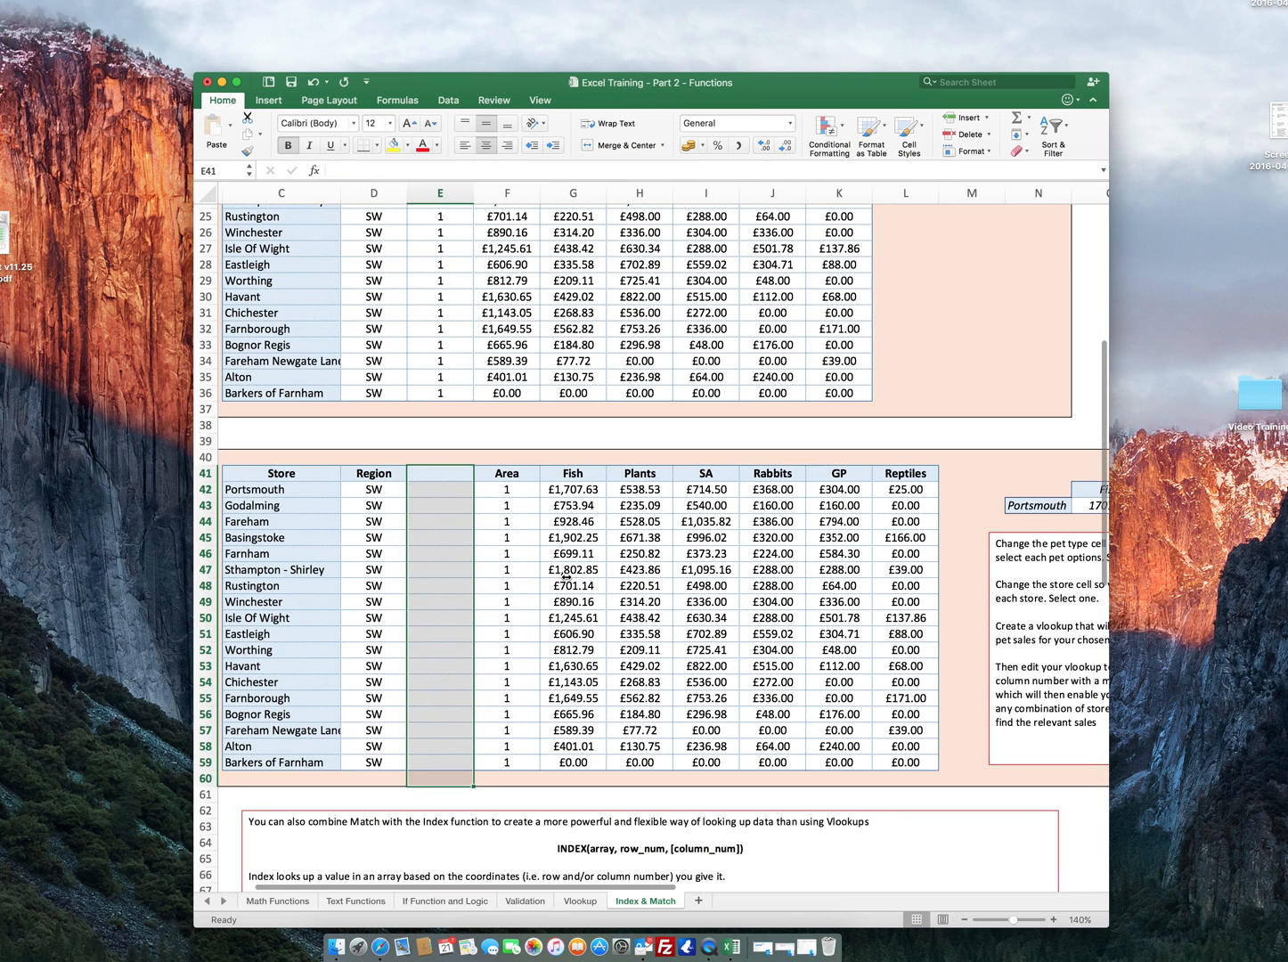
scroll(566, 577, "right", 5)
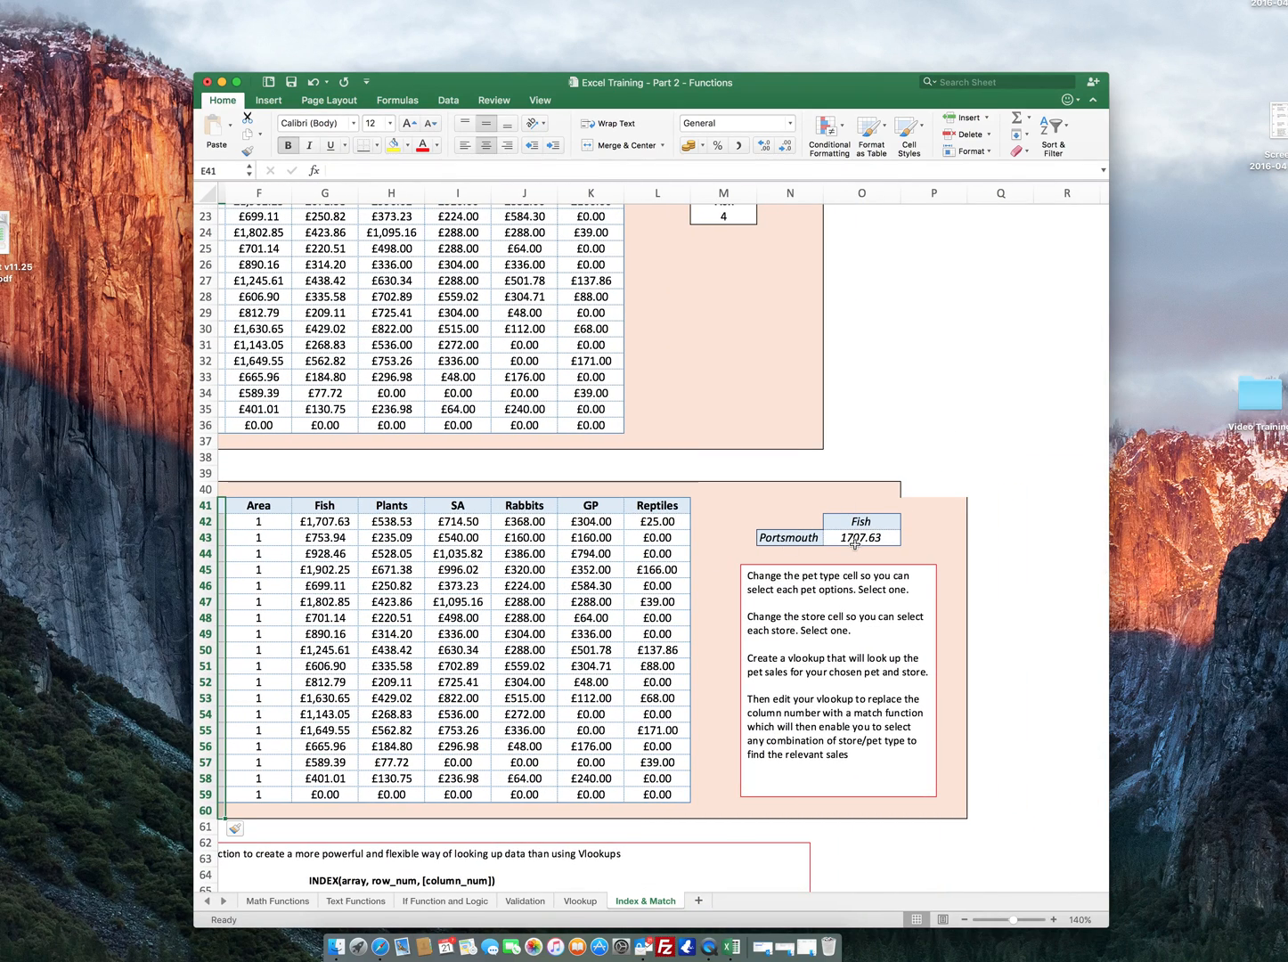
scroll(851, 541, "left", 3)
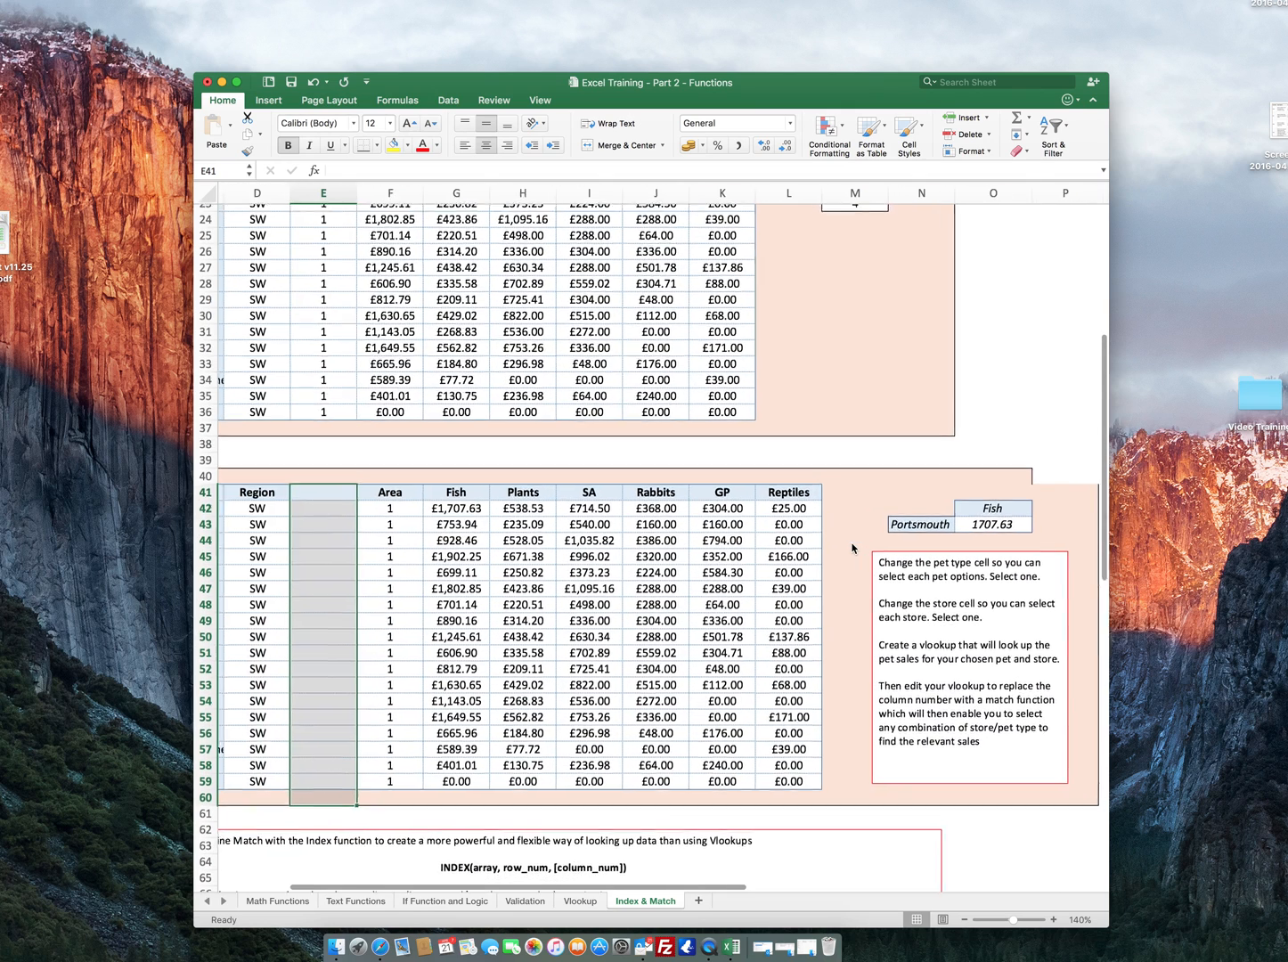
Undo the insertion of blank cells before the Area column.
left_click_drag(330, 472, 328, 790)
right_click(327, 789)
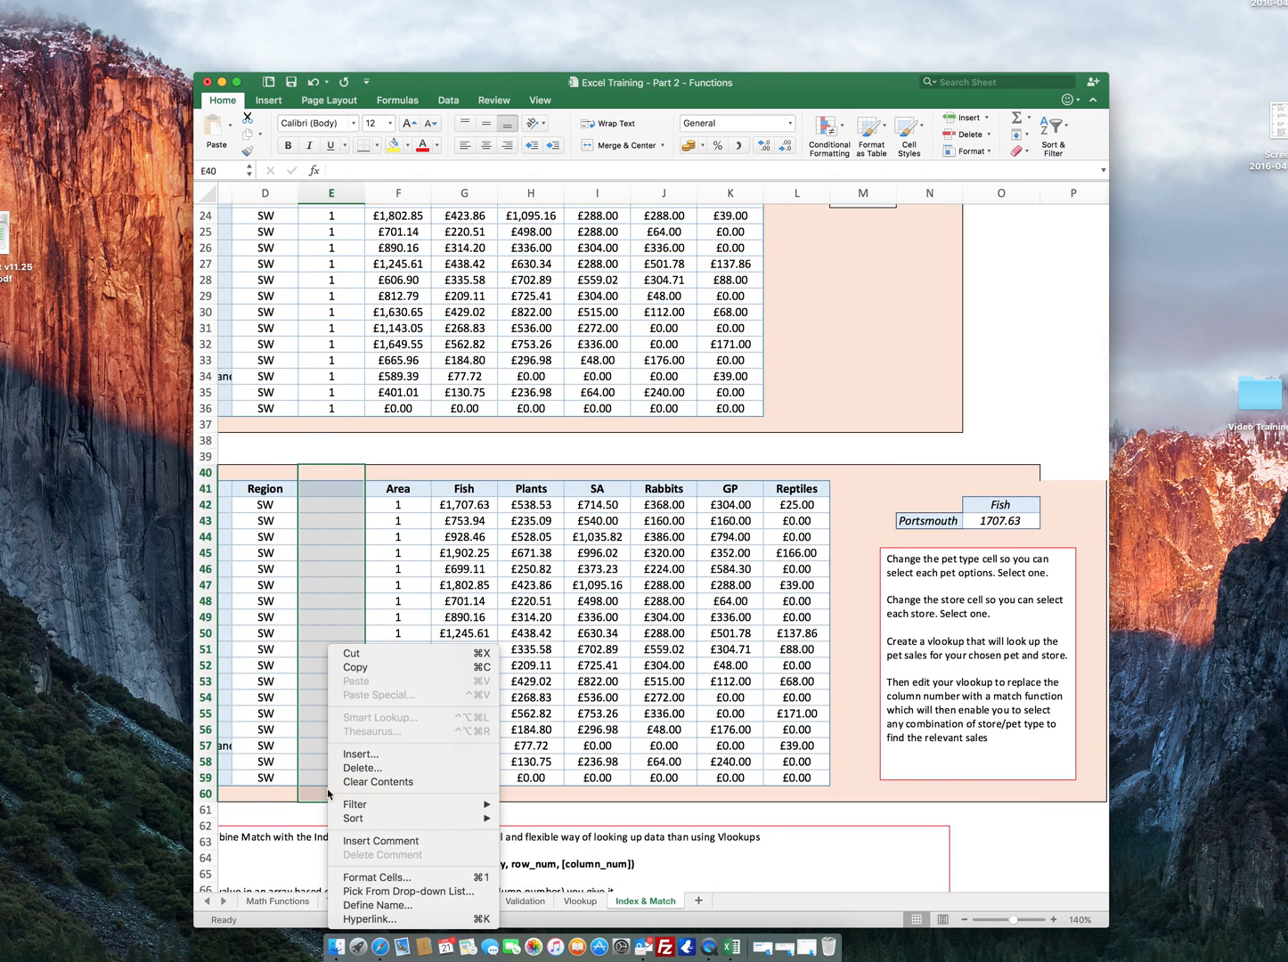
left_click(313, 590)
key("super+z")
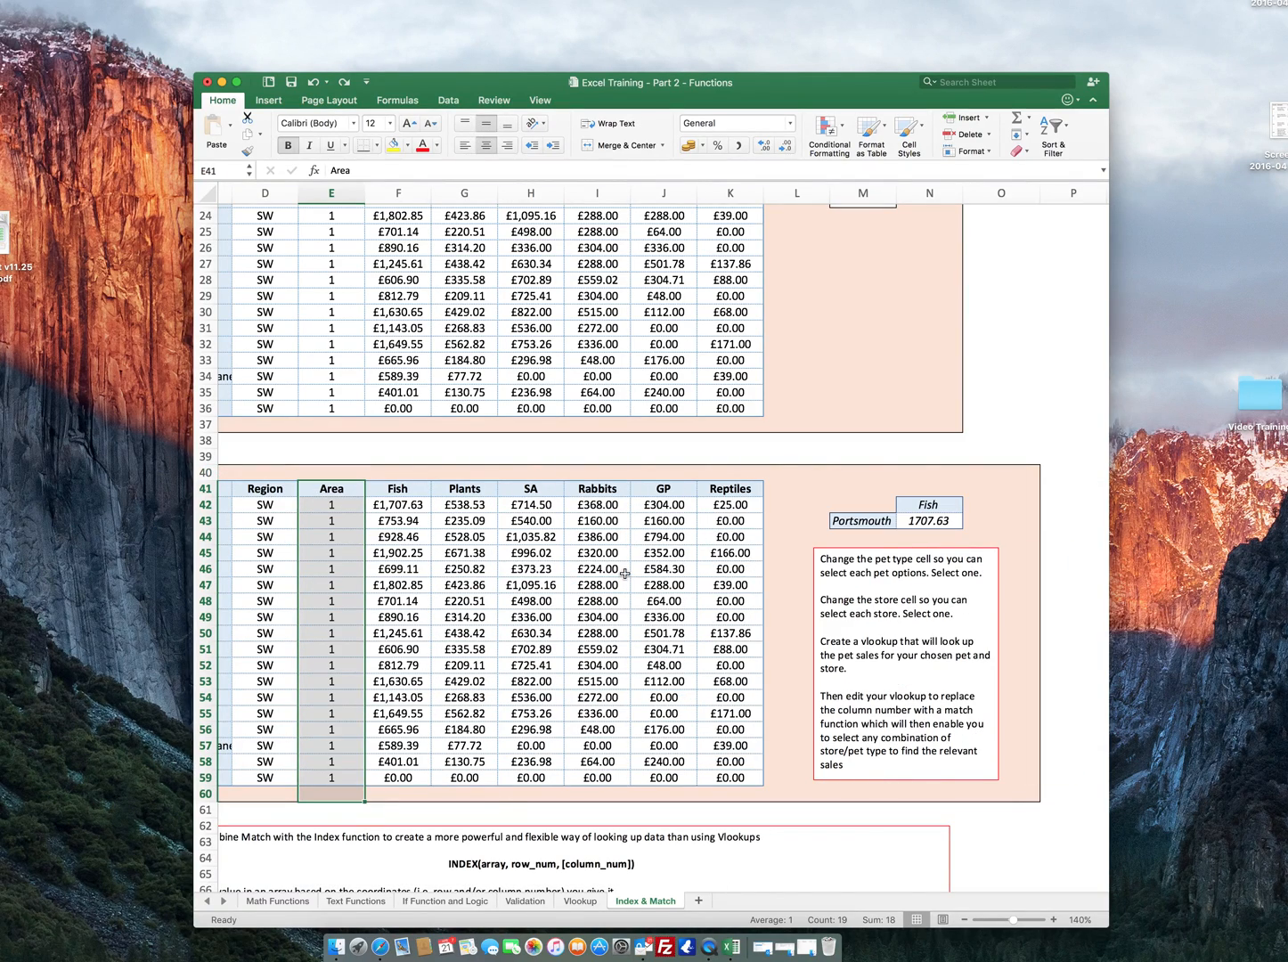
Add list validation to the pet type cell N42, using the headings in $D$41:$K$41 as the source.
scroll(625, 575, "left", 5)
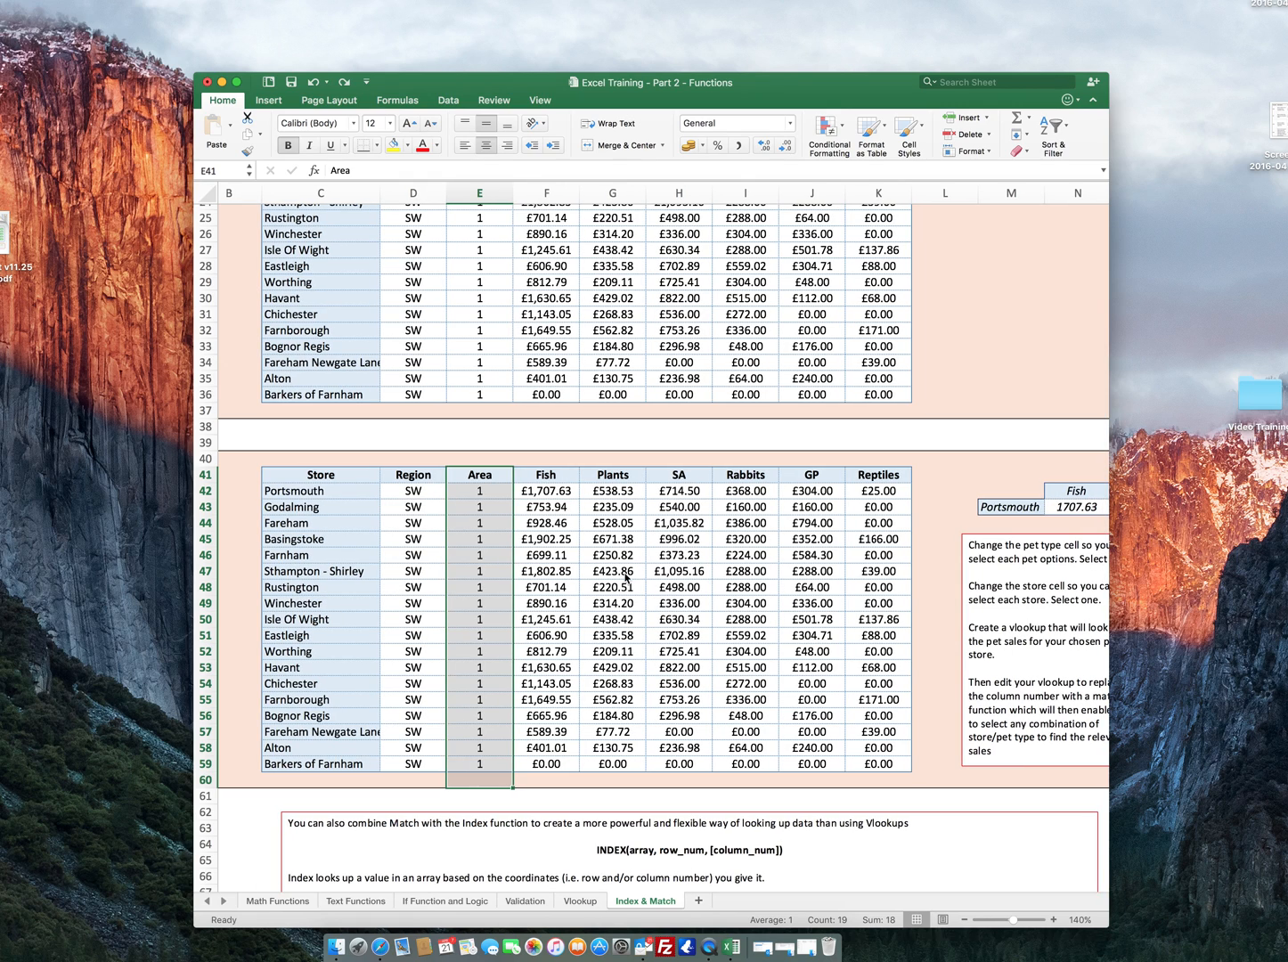
scroll(625, 578, "down", 2)
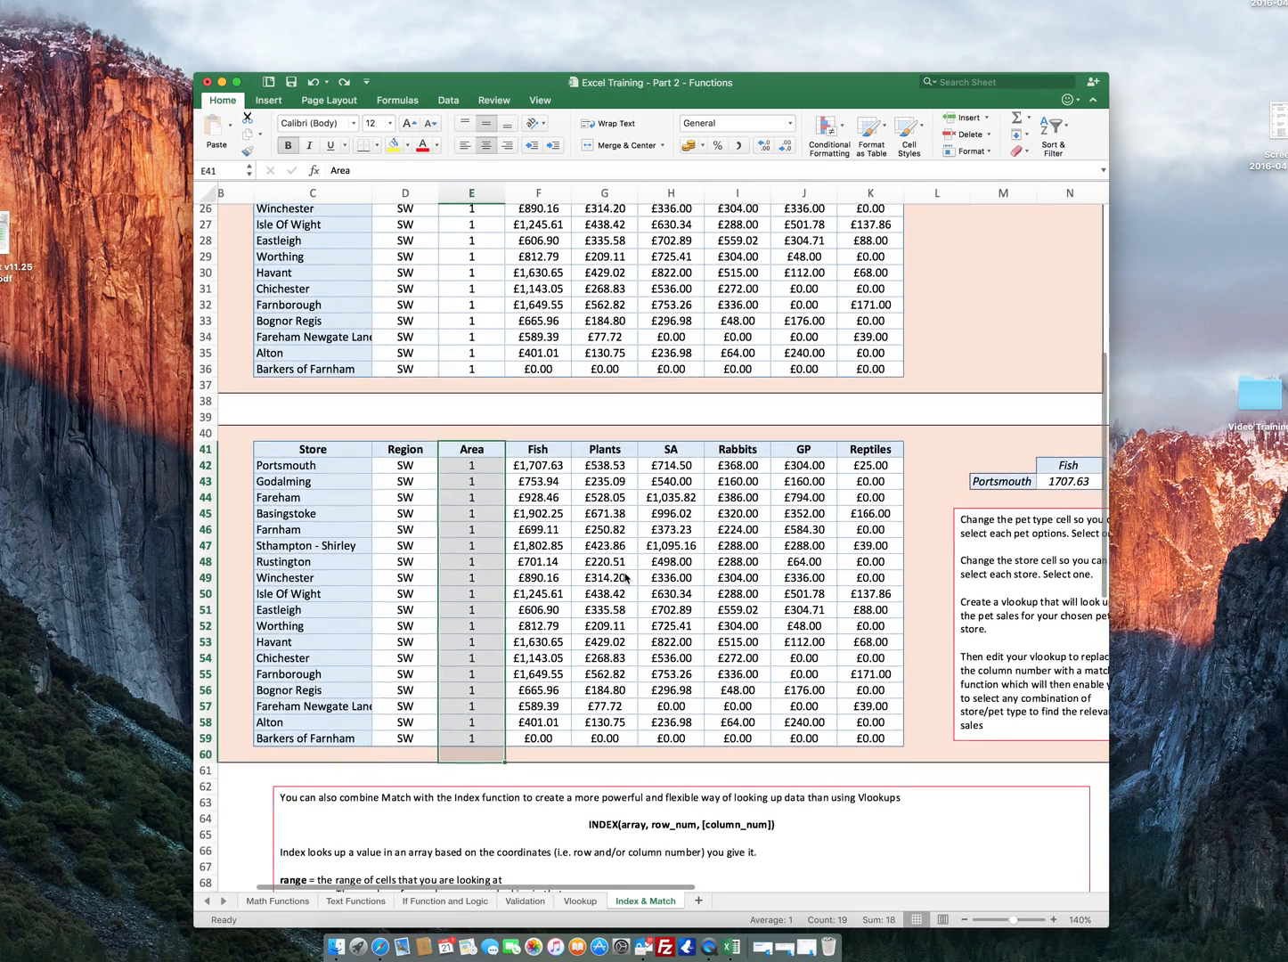
scroll(625, 577, "right", 3)
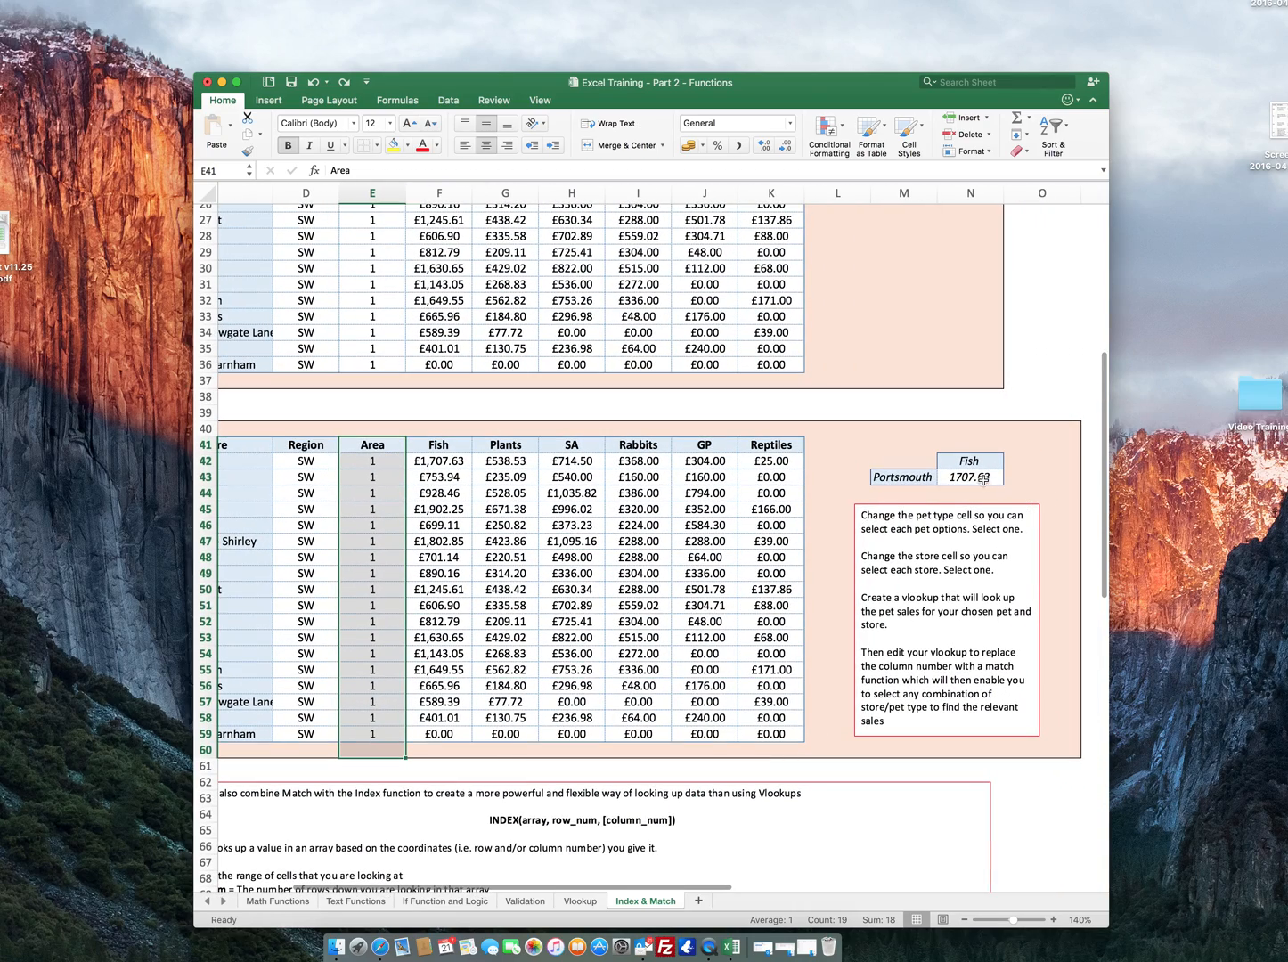
left_click(971, 463)
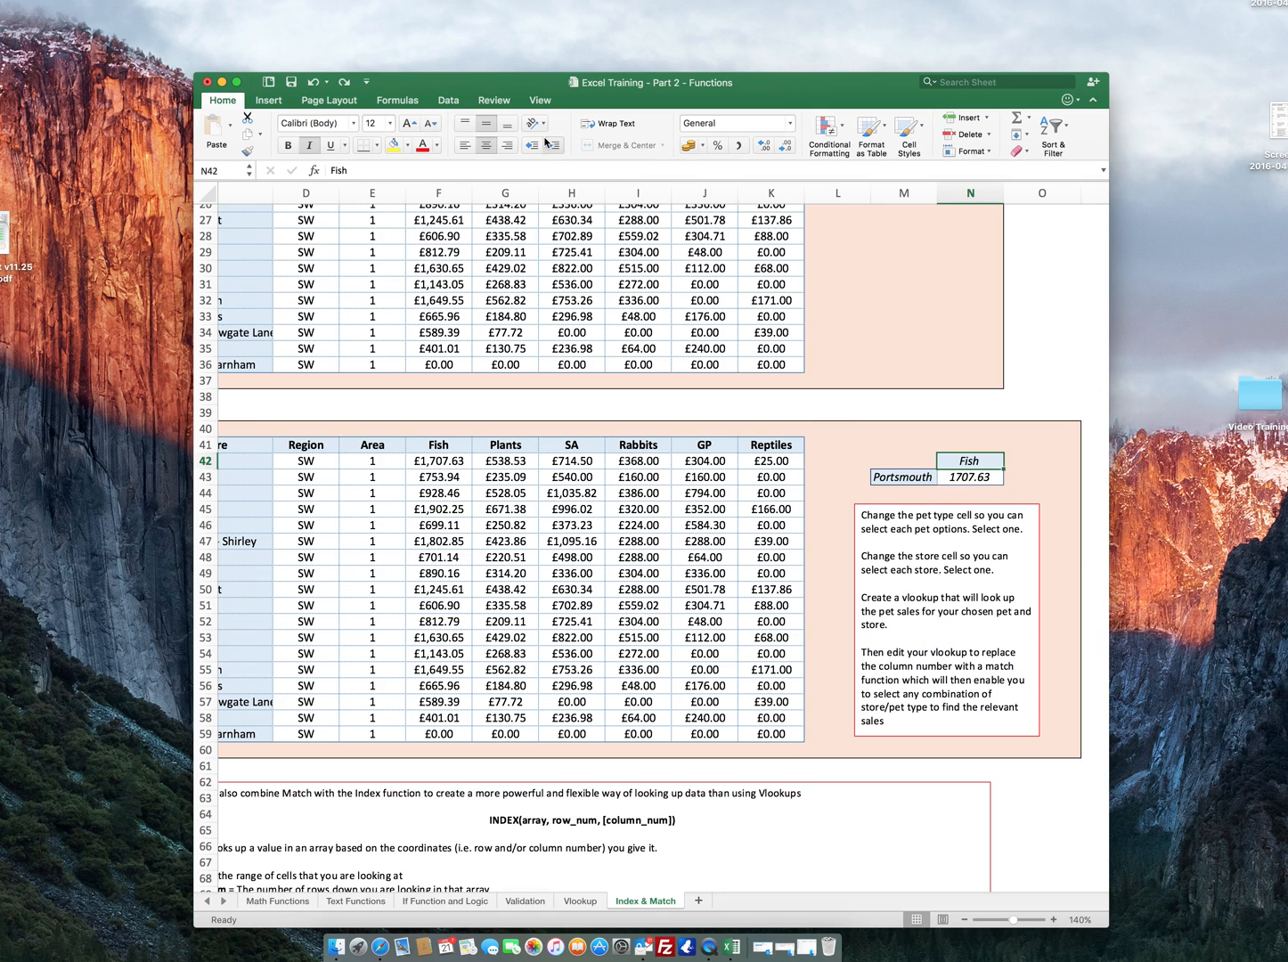
left_click(449, 103)
left_click(768, 132)
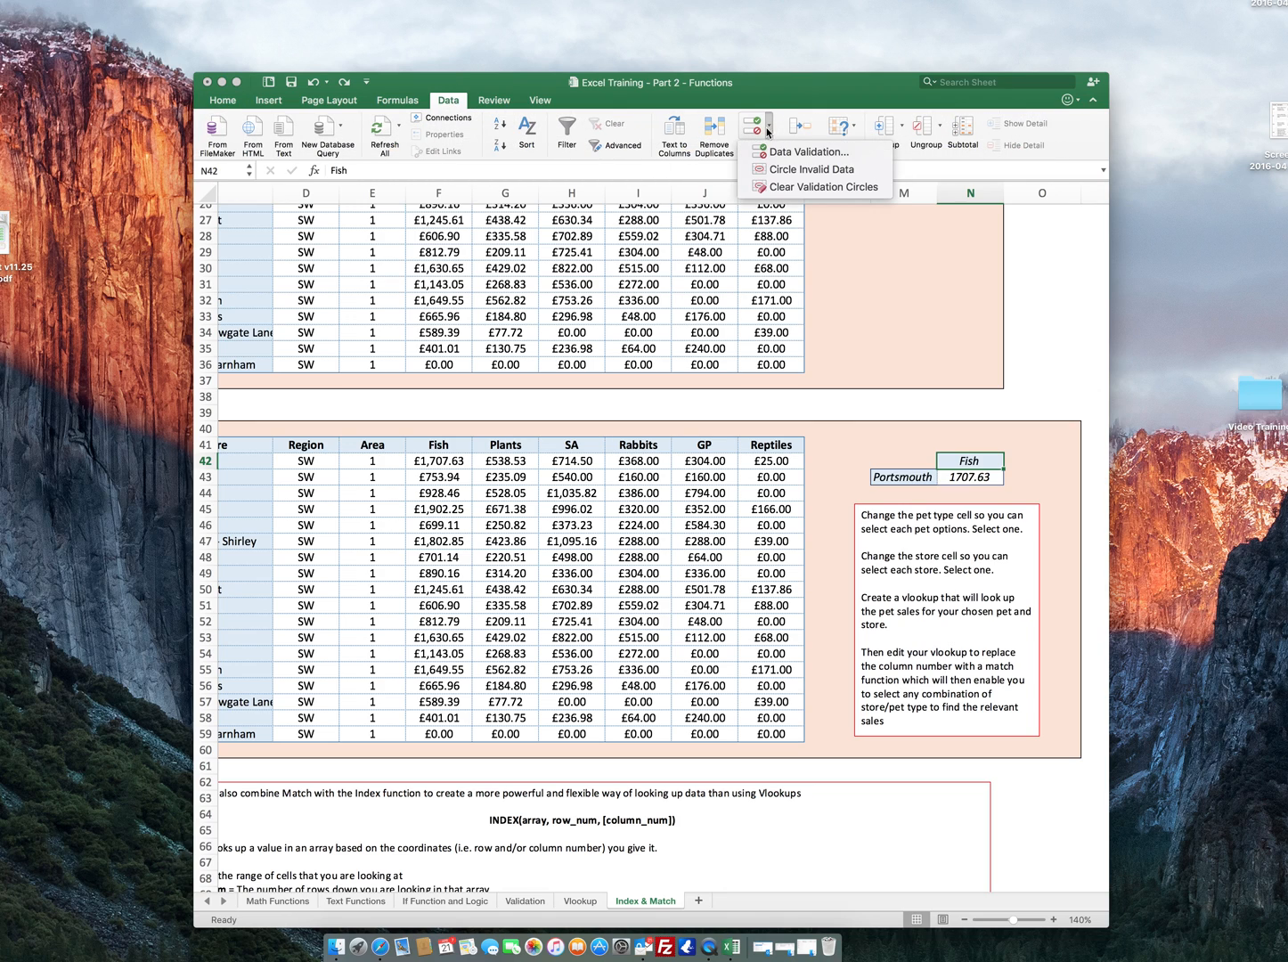
left_click(802, 152)
left_click(374, 700)
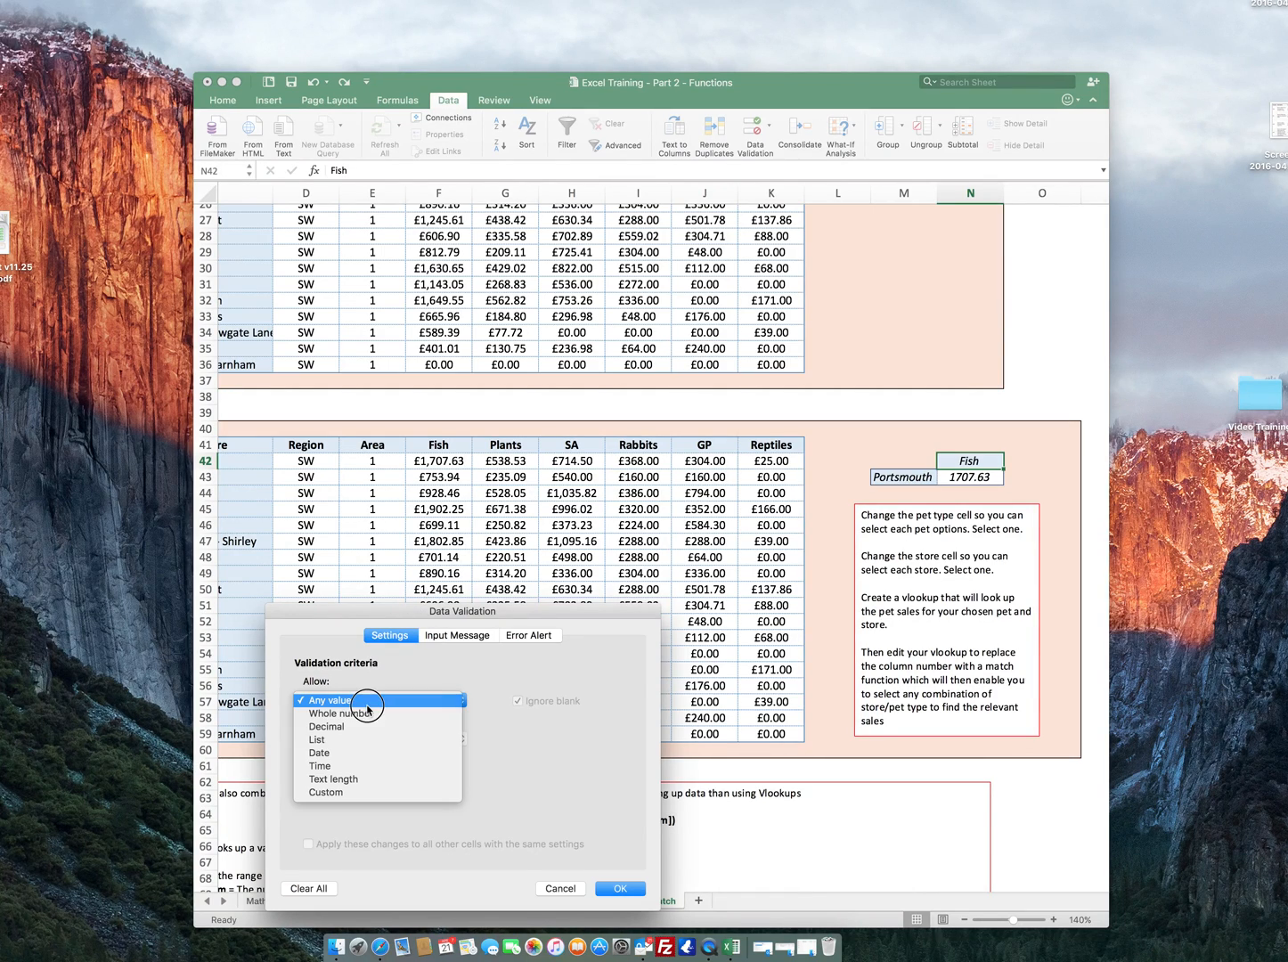
left_click(374, 745)
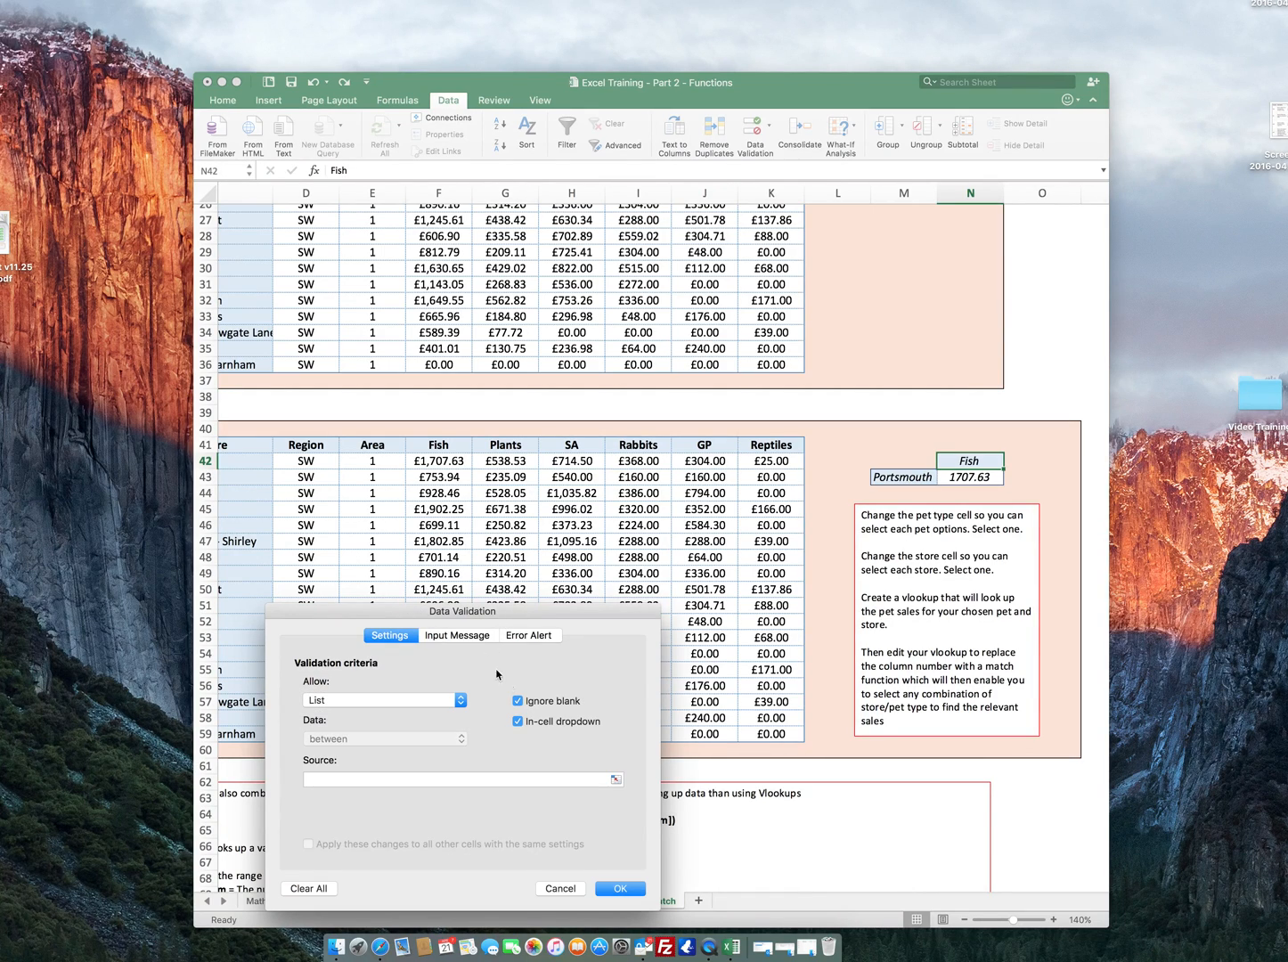
left_click(616, 778)
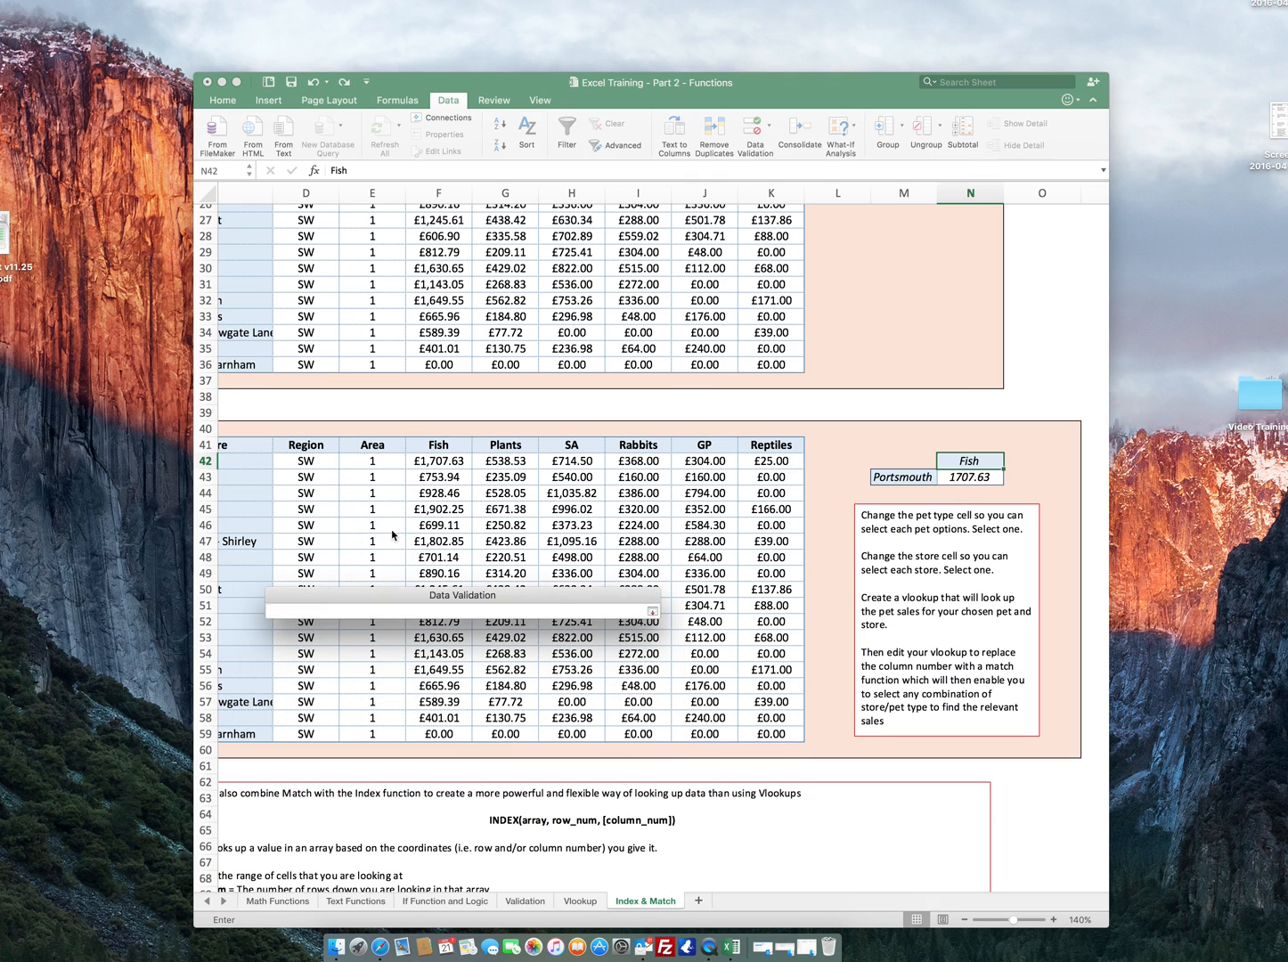
left_click(316, 444)
left_click_drag(316, 444, 764, 450)
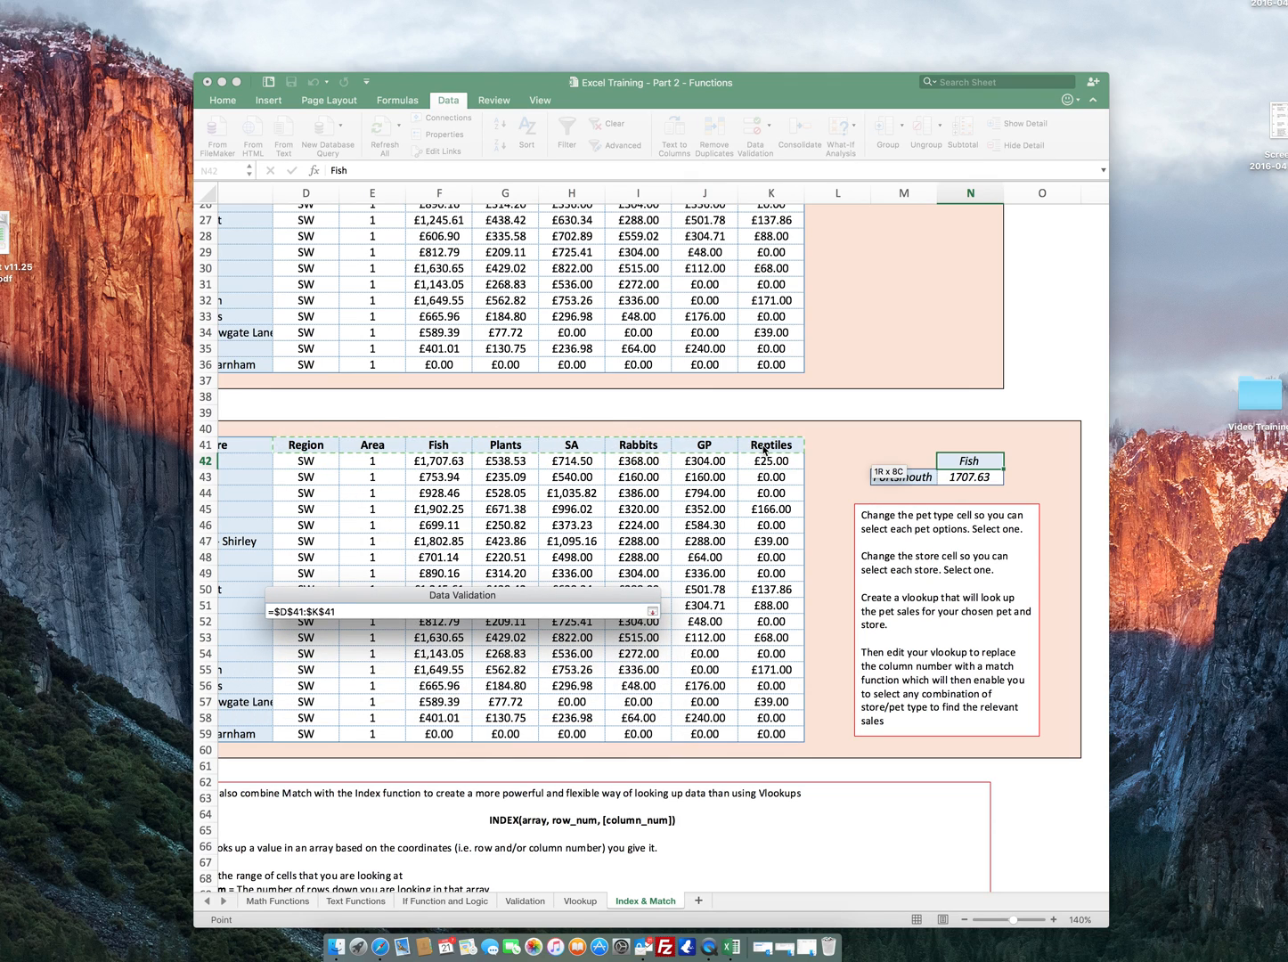
left_click(652, 612)
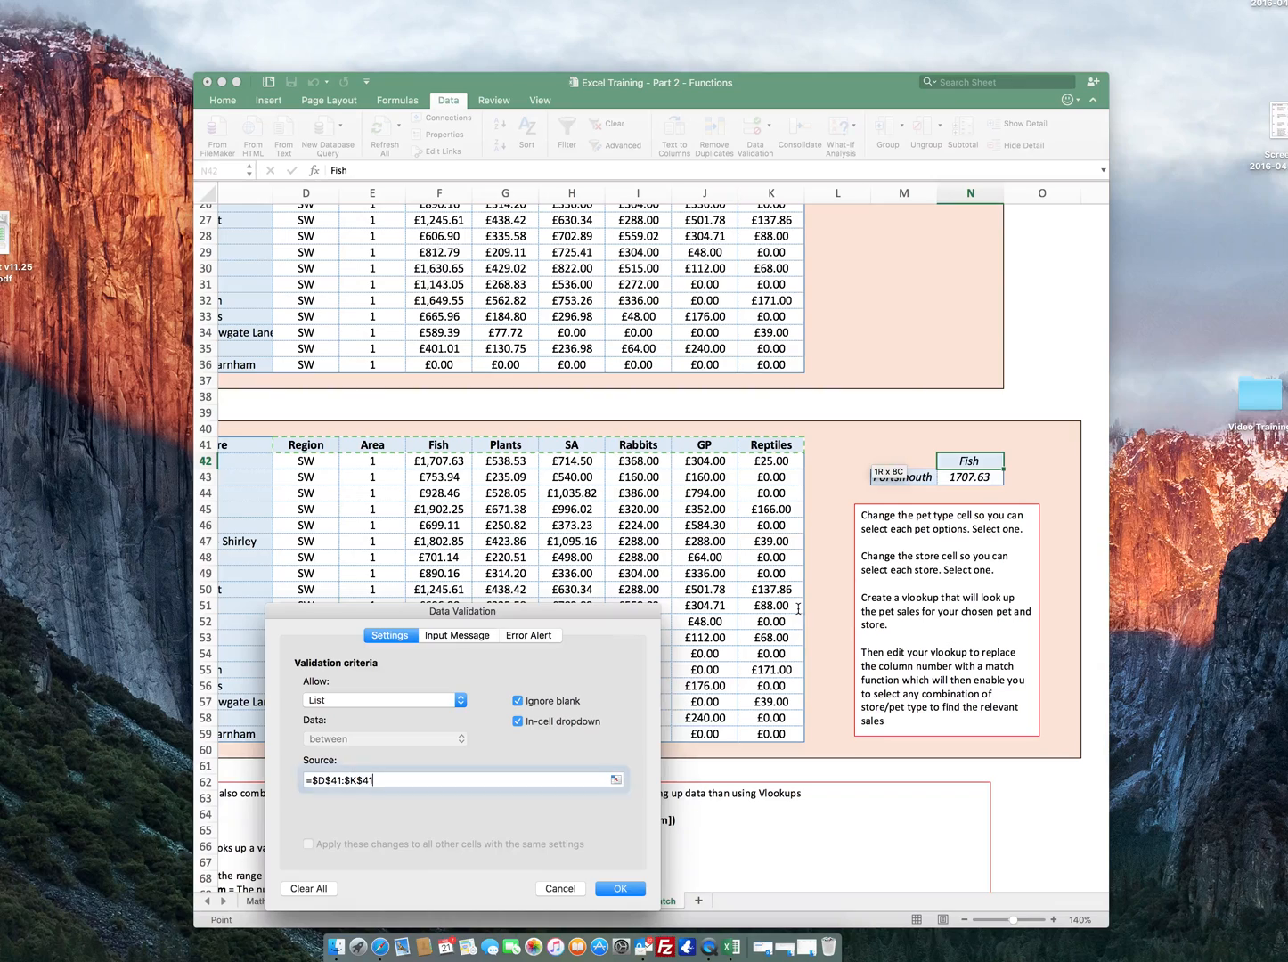
left_click(621, 889)
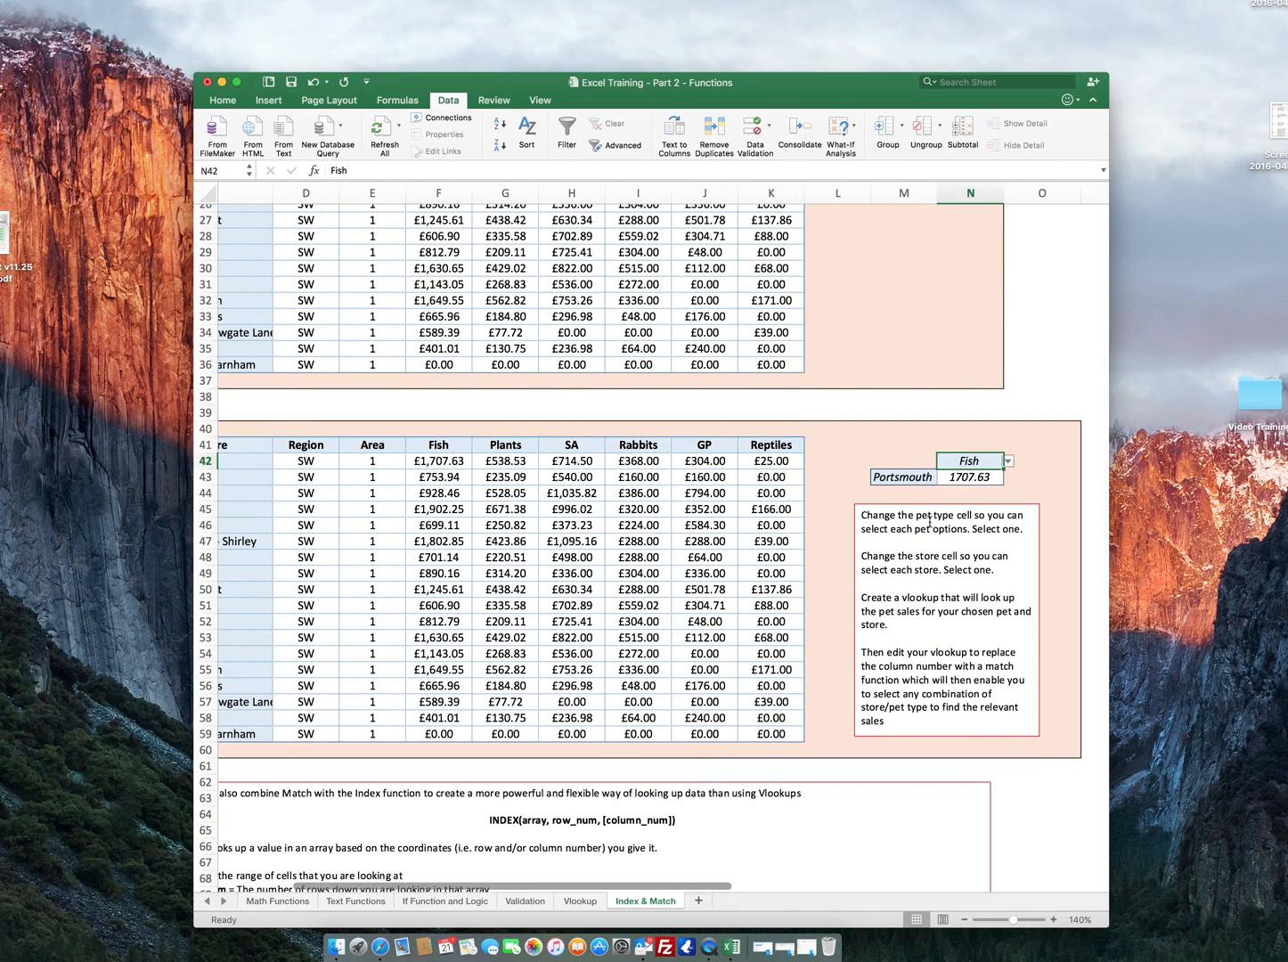
Add list validation to the store cell M43, using the store names in $C$42:$C$59 as the source.
left_click(916, 477)
scroll(703, 558, "left", 3)
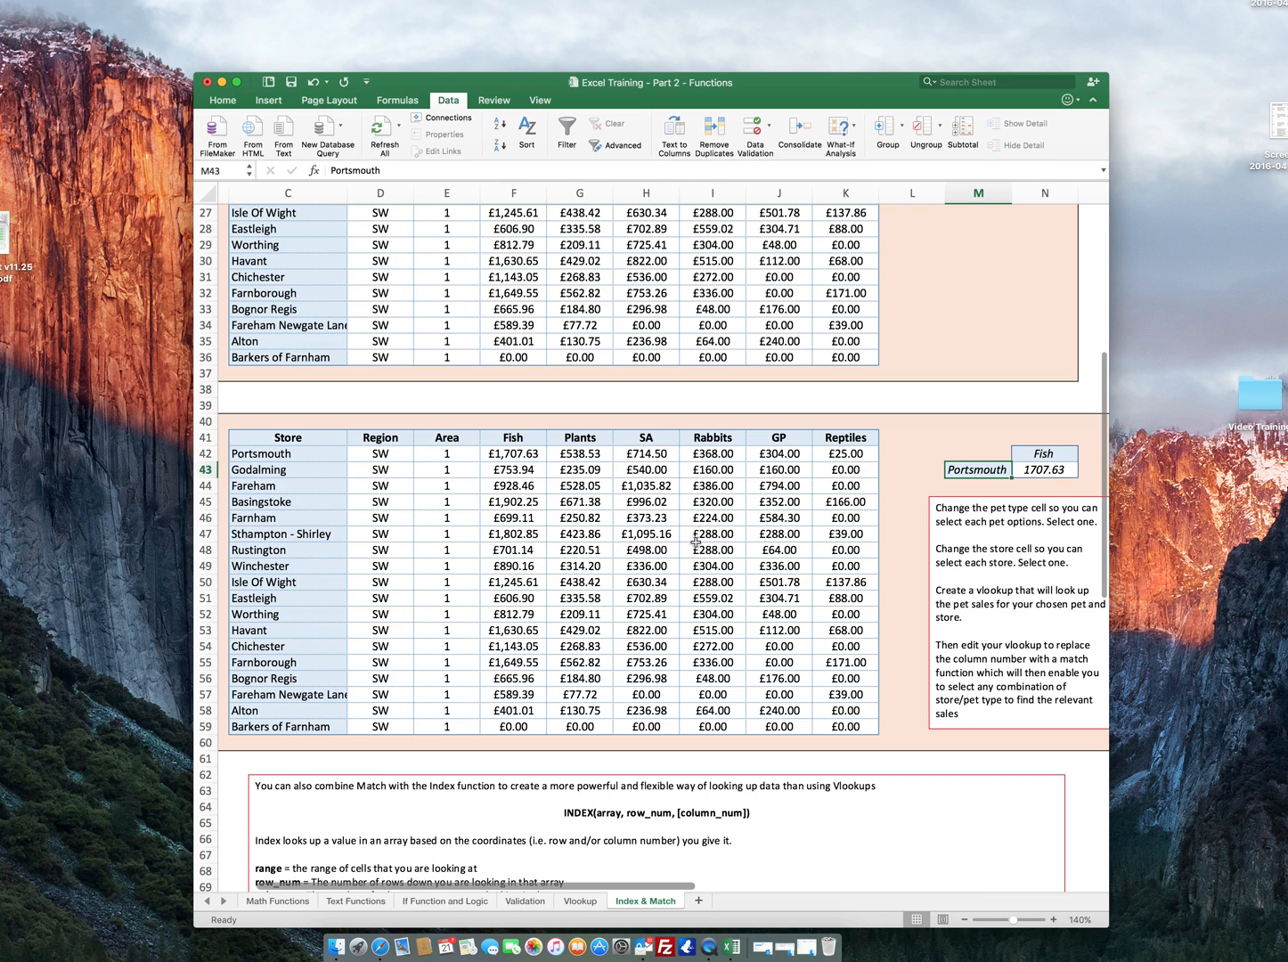
left_click(753, 131)
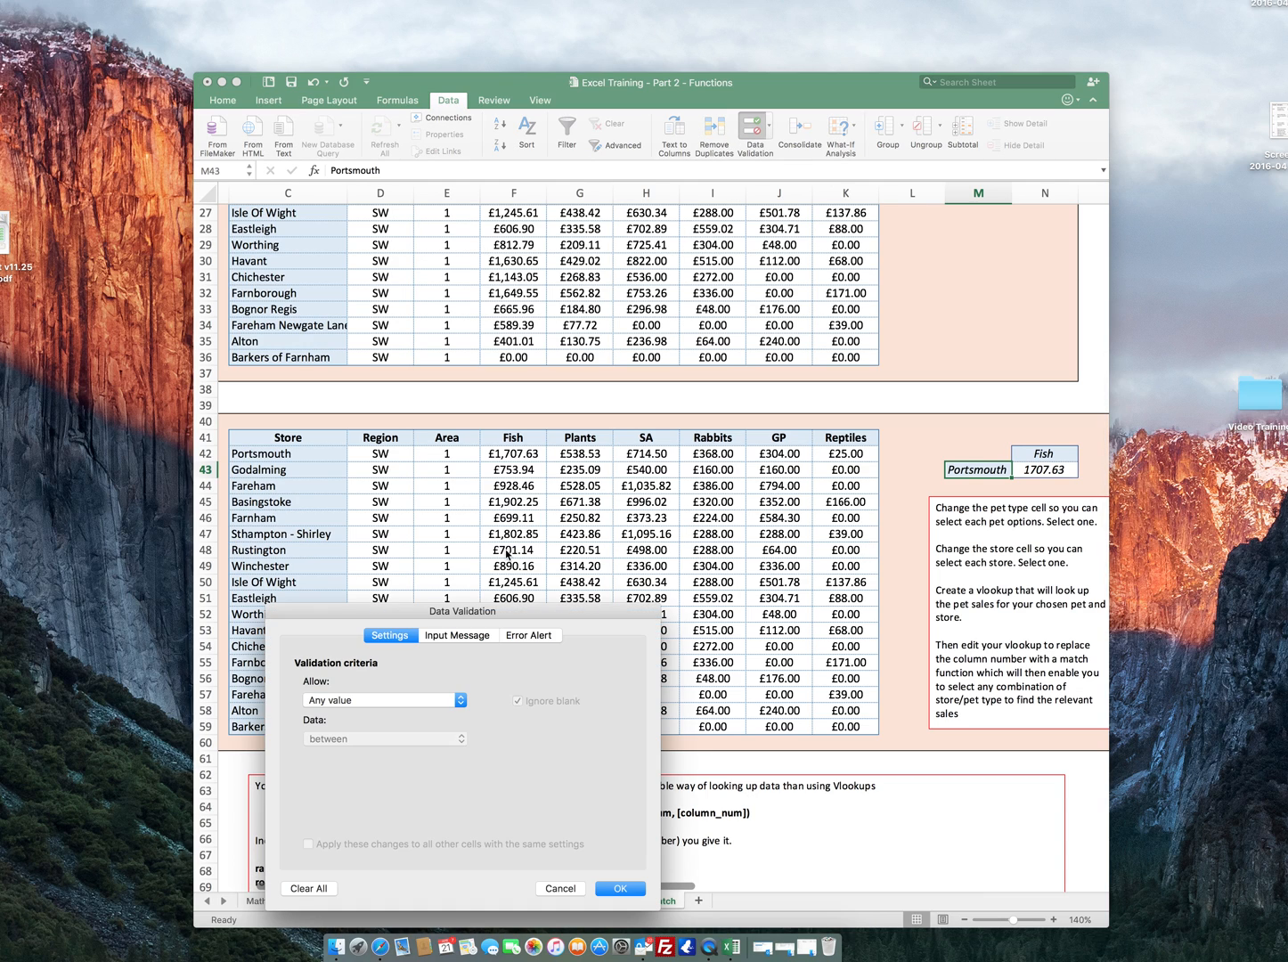
left_click(395, 696)
left_click(392, 746)
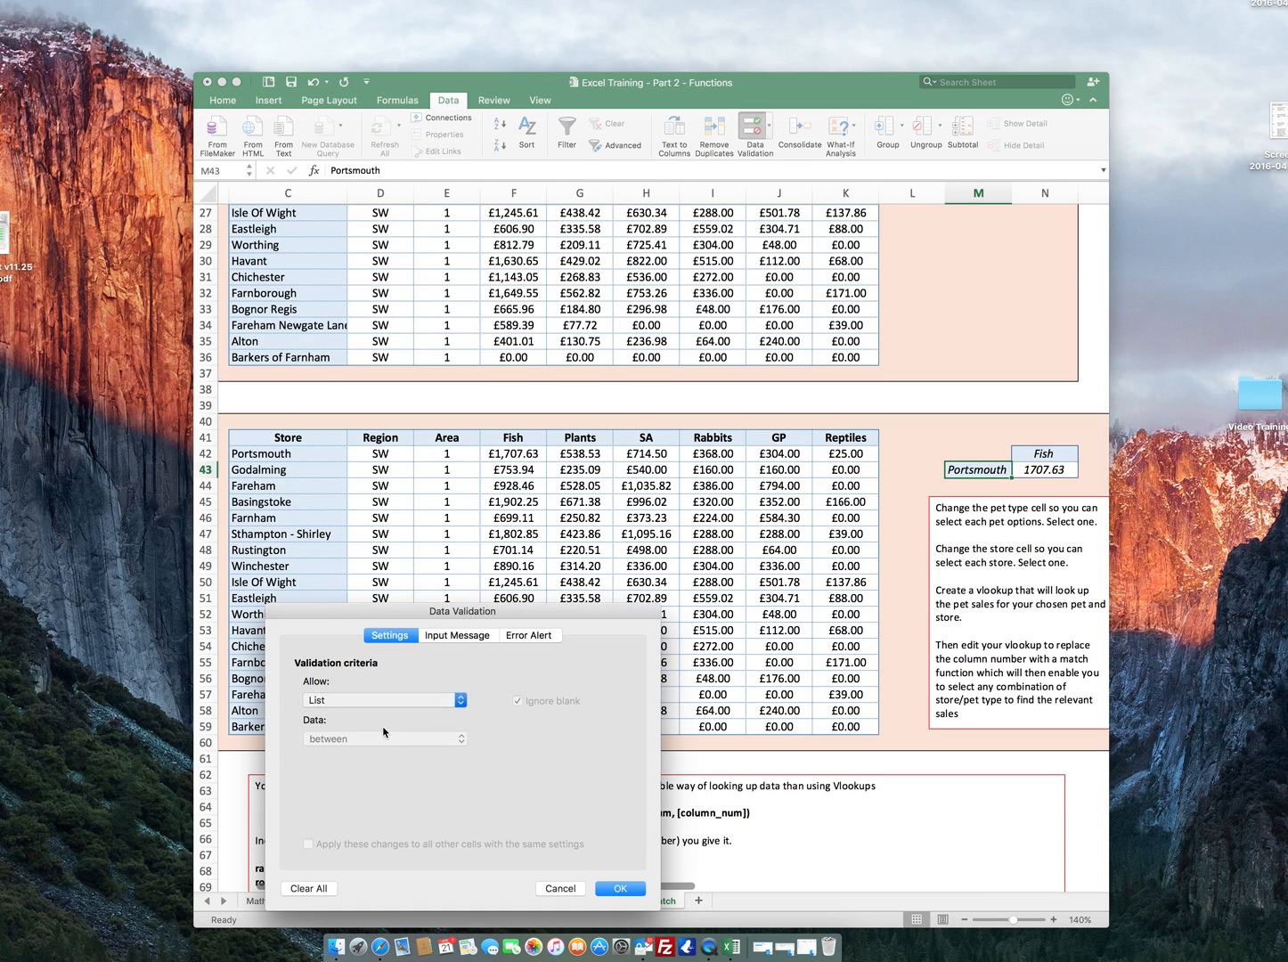
left_click(615, 778)
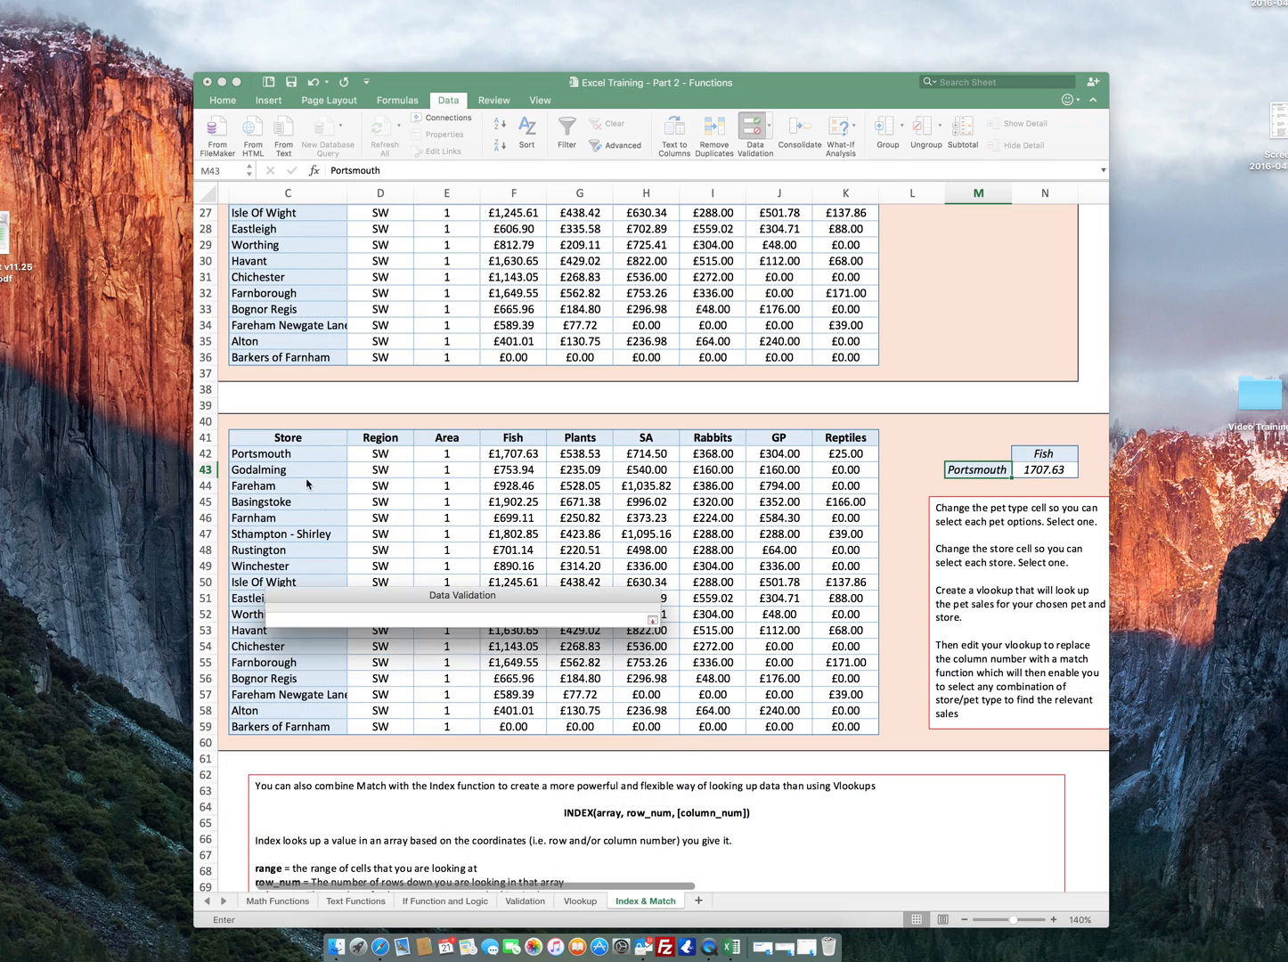
left_click_drag(294, 456, 275, 730)
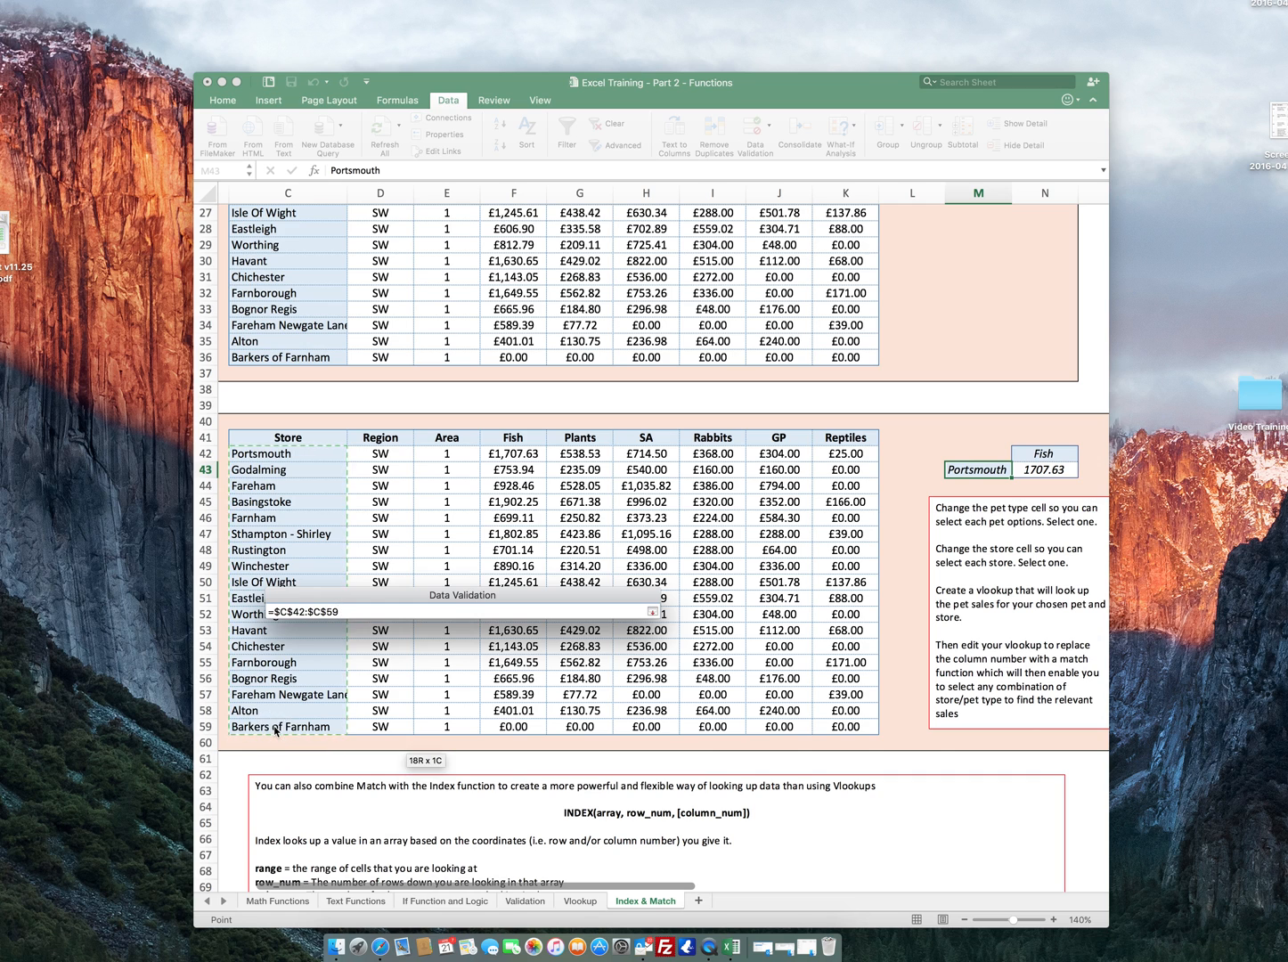
left_click(653, 612)
left_click(620, 888)
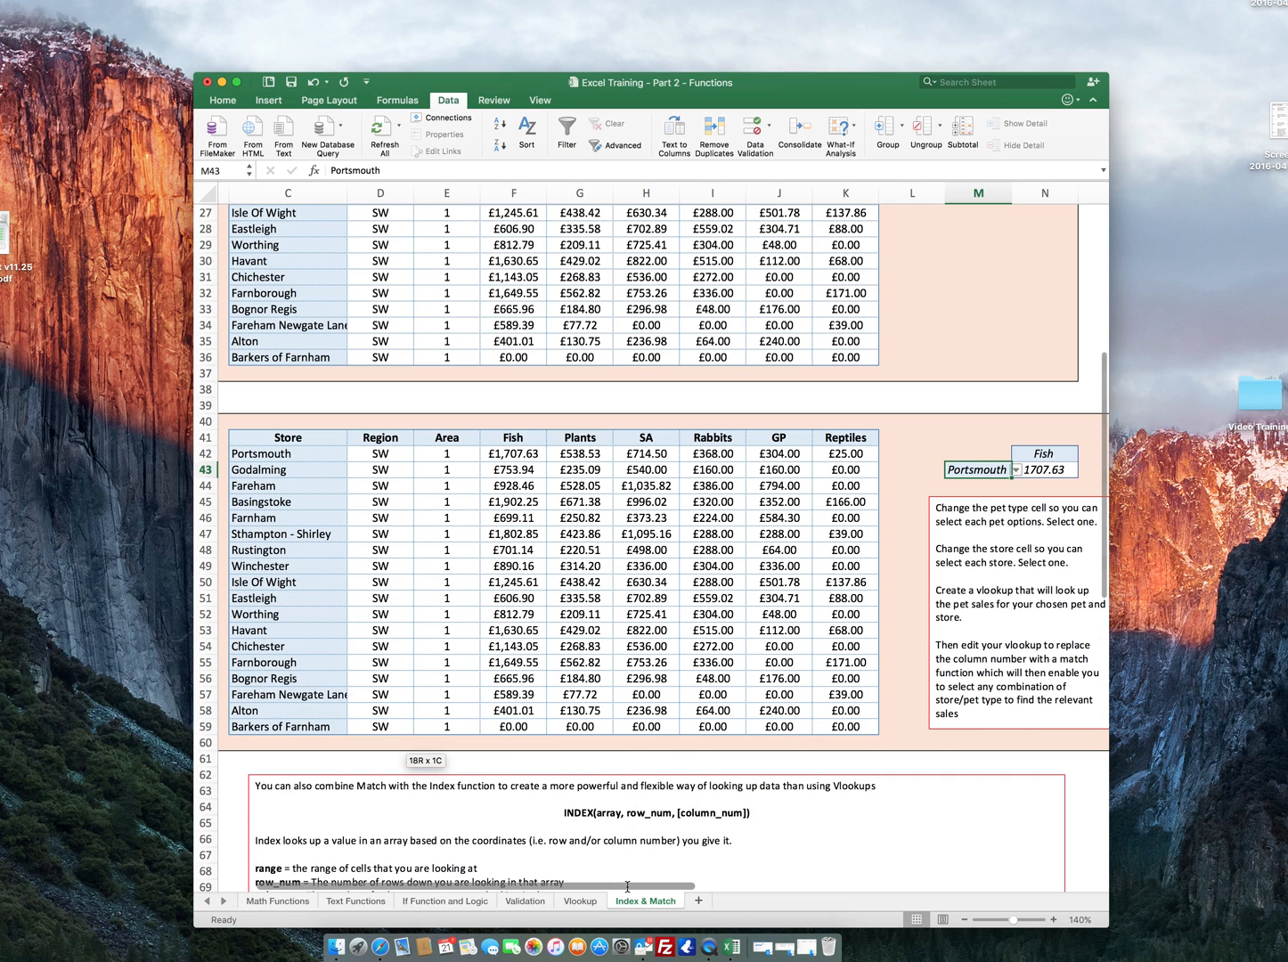
Test the lookup by choosing Rabbits in N42 and Sthampton - Shirley in M43, and check it against the table cell I47.
scroll(694, 626, "right", 2)
scroll(694, 626, "up", 1)
left_click(1047, 481)
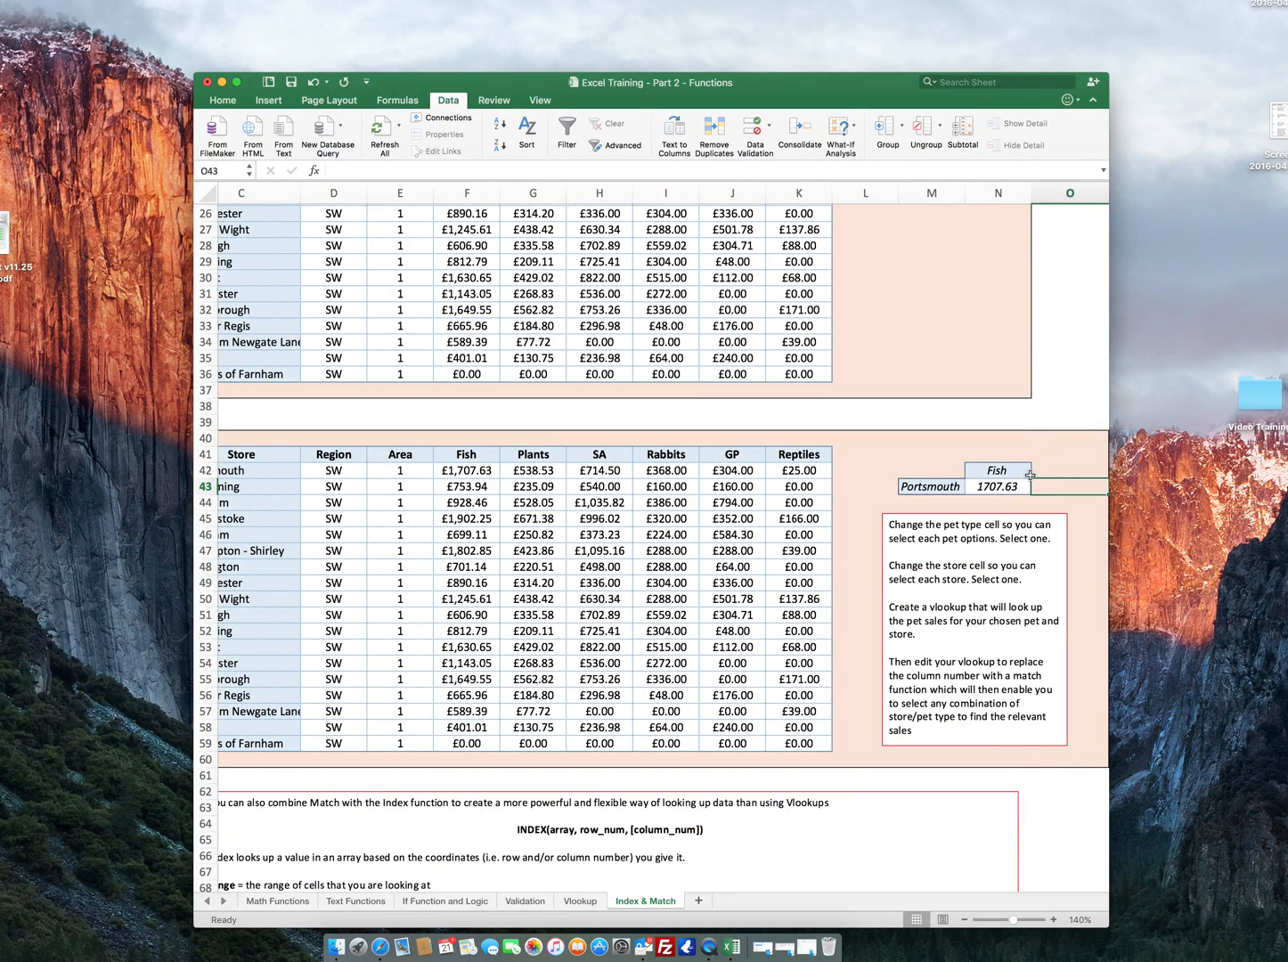
left_click(1030, 473)
left_click(1038, 473)
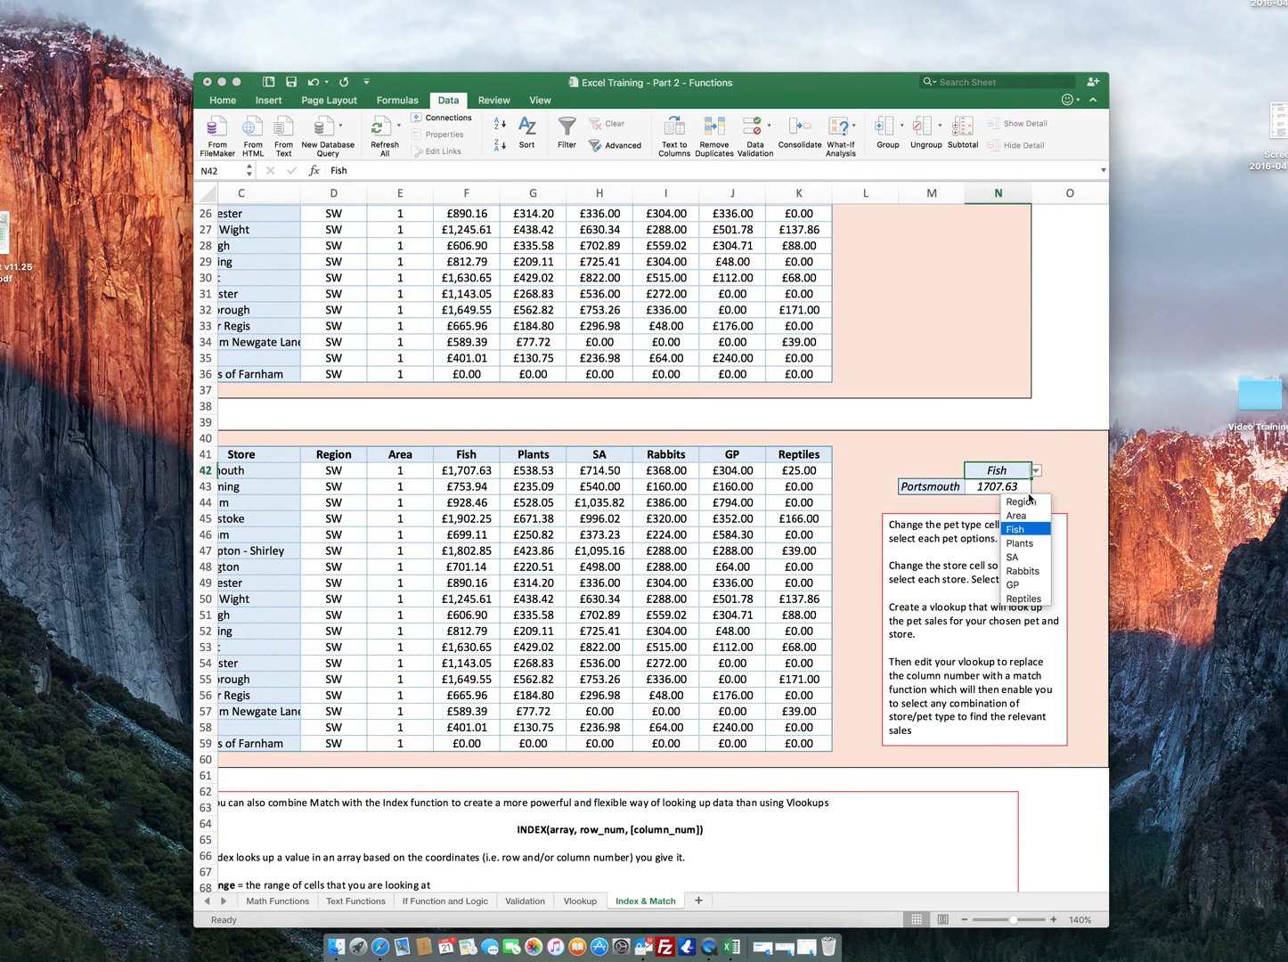
left_click(1023, 570)
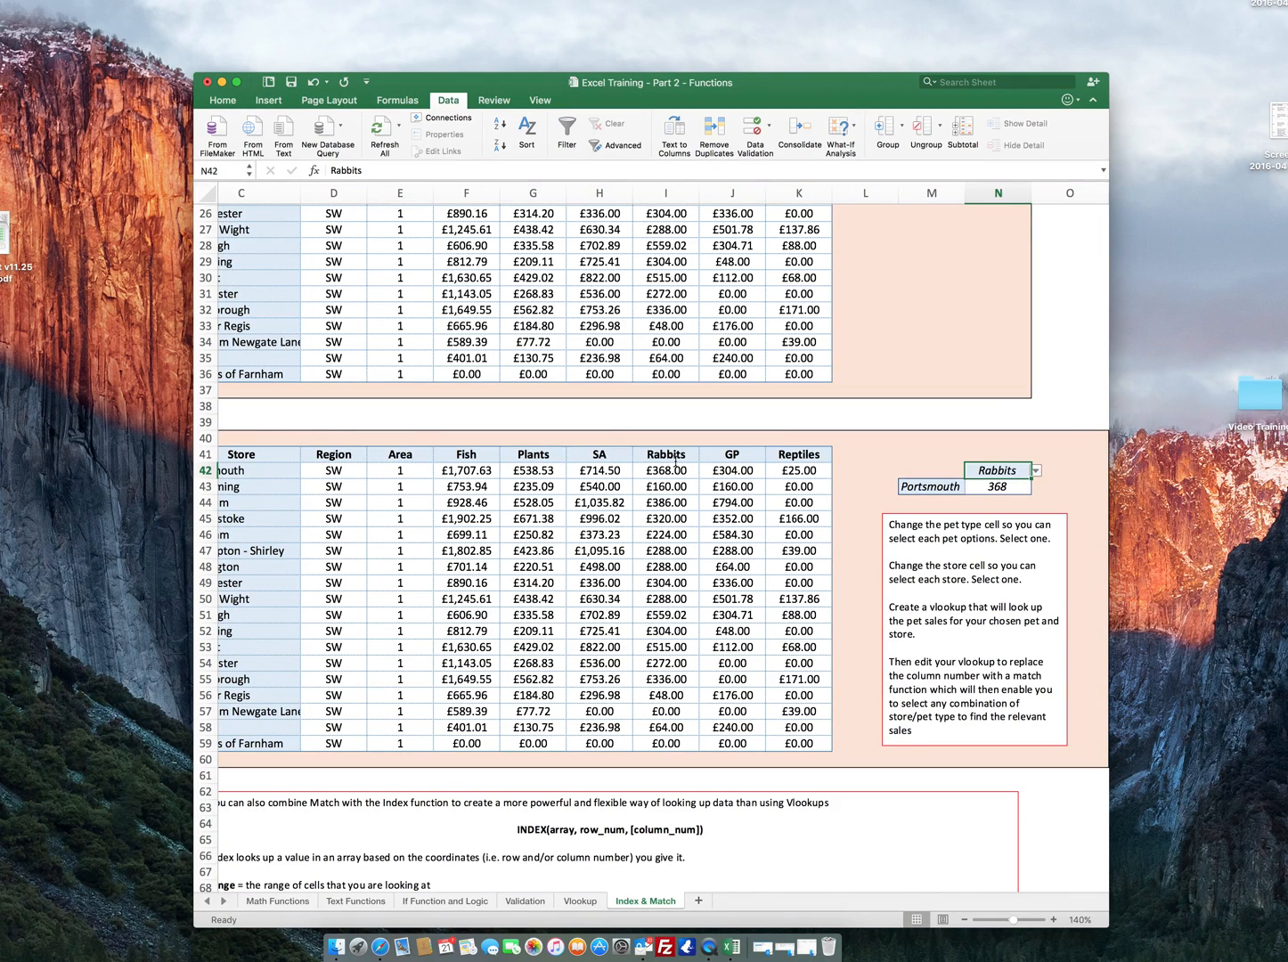
left_click(932, 487)
left_click(971, 487)
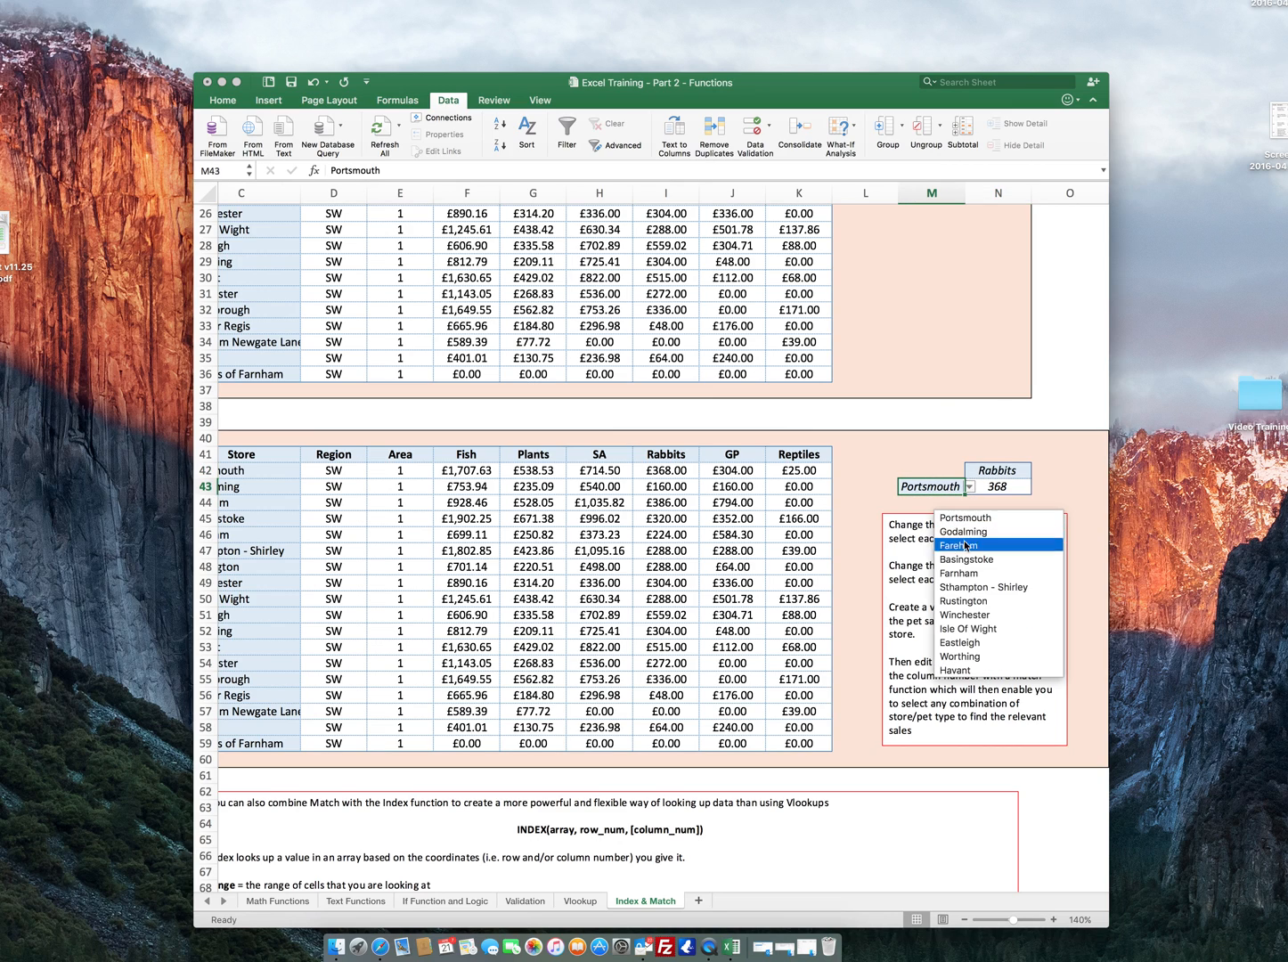
left_click(976, 587)
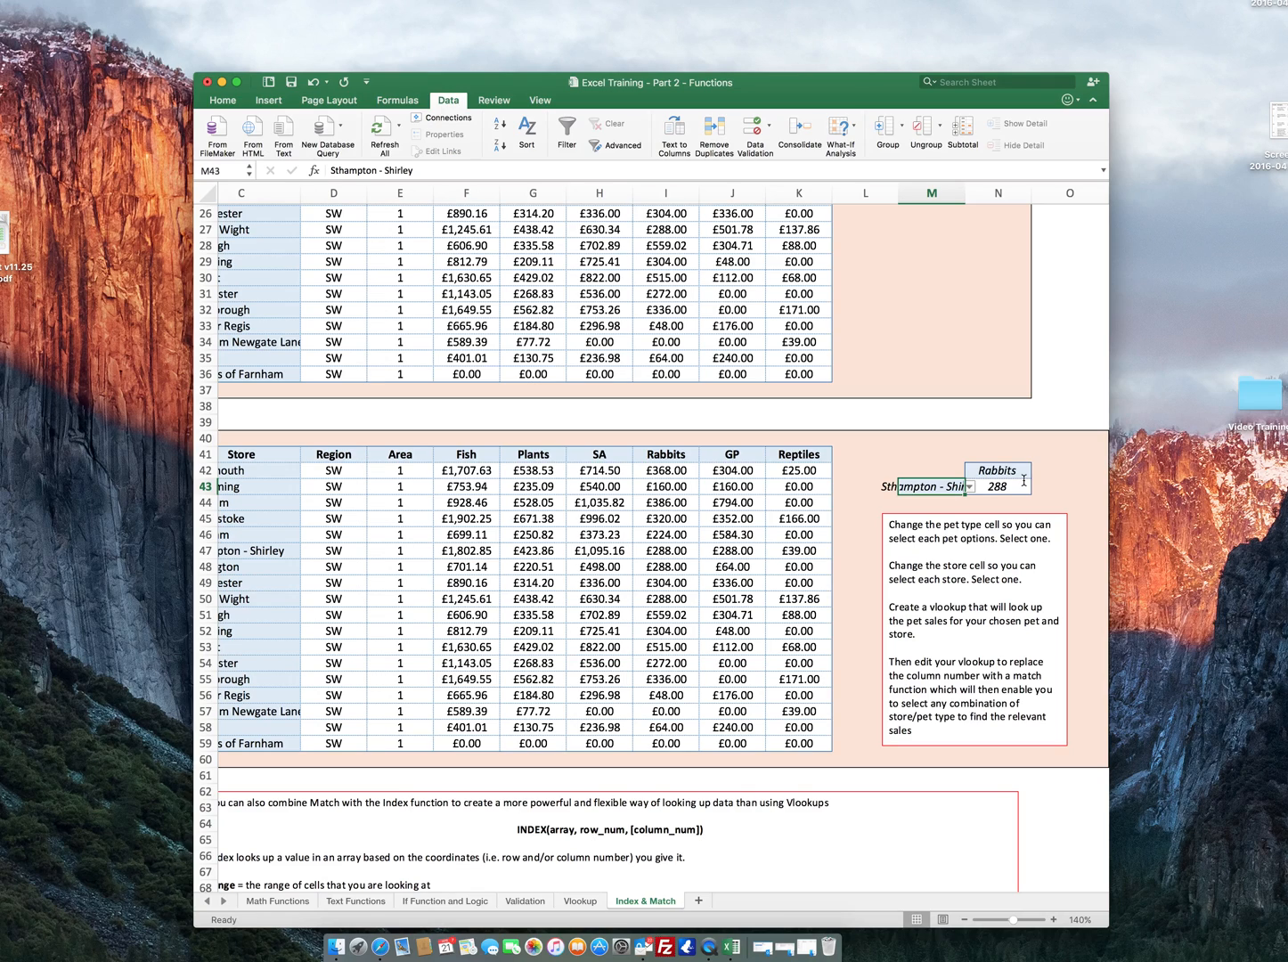
left_click(661, 551)
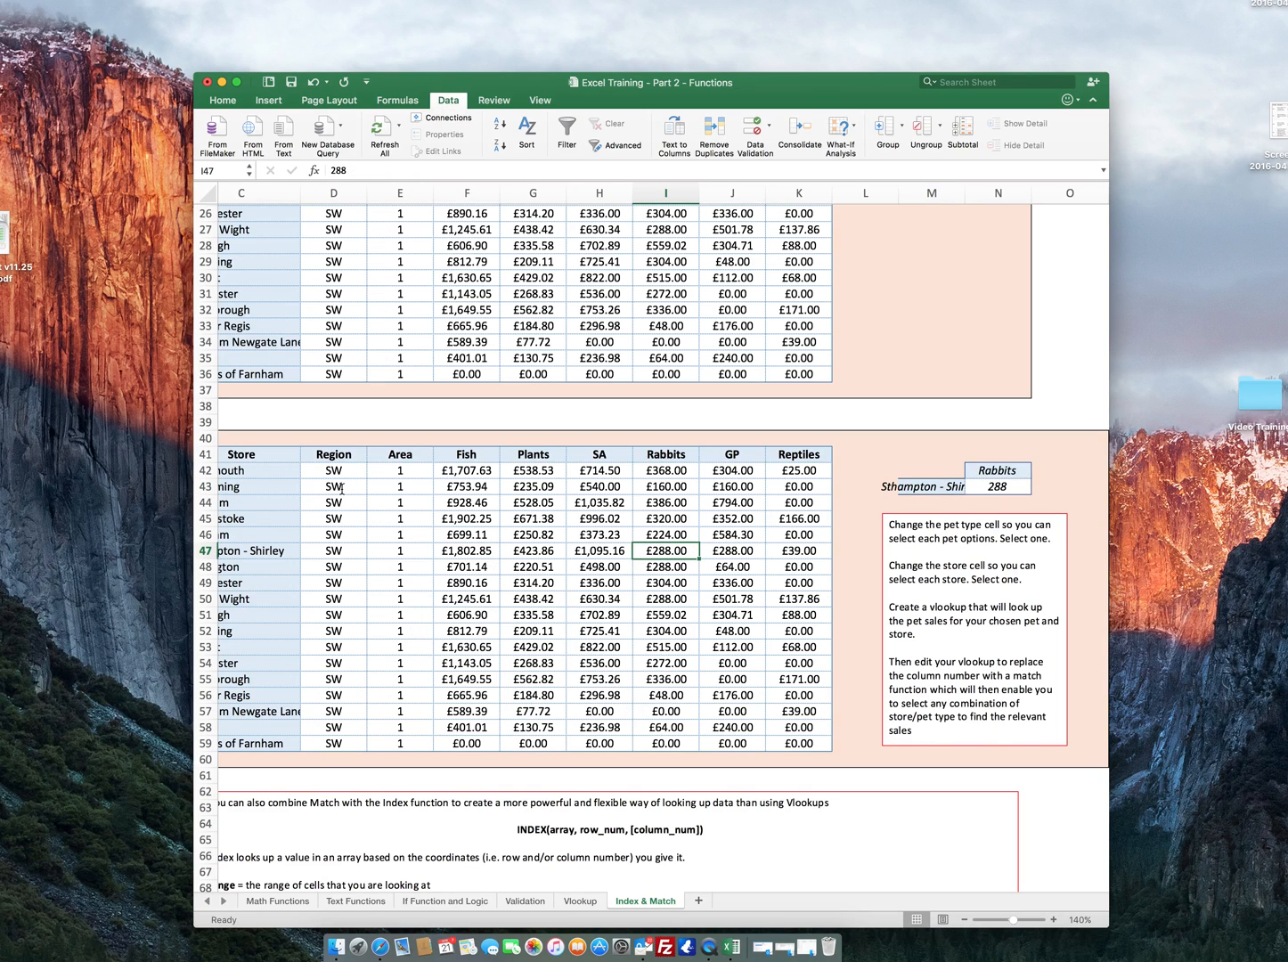
Test the lookup with other columns by choosing Region and finally Area in N42.
left_click(1016, 467)
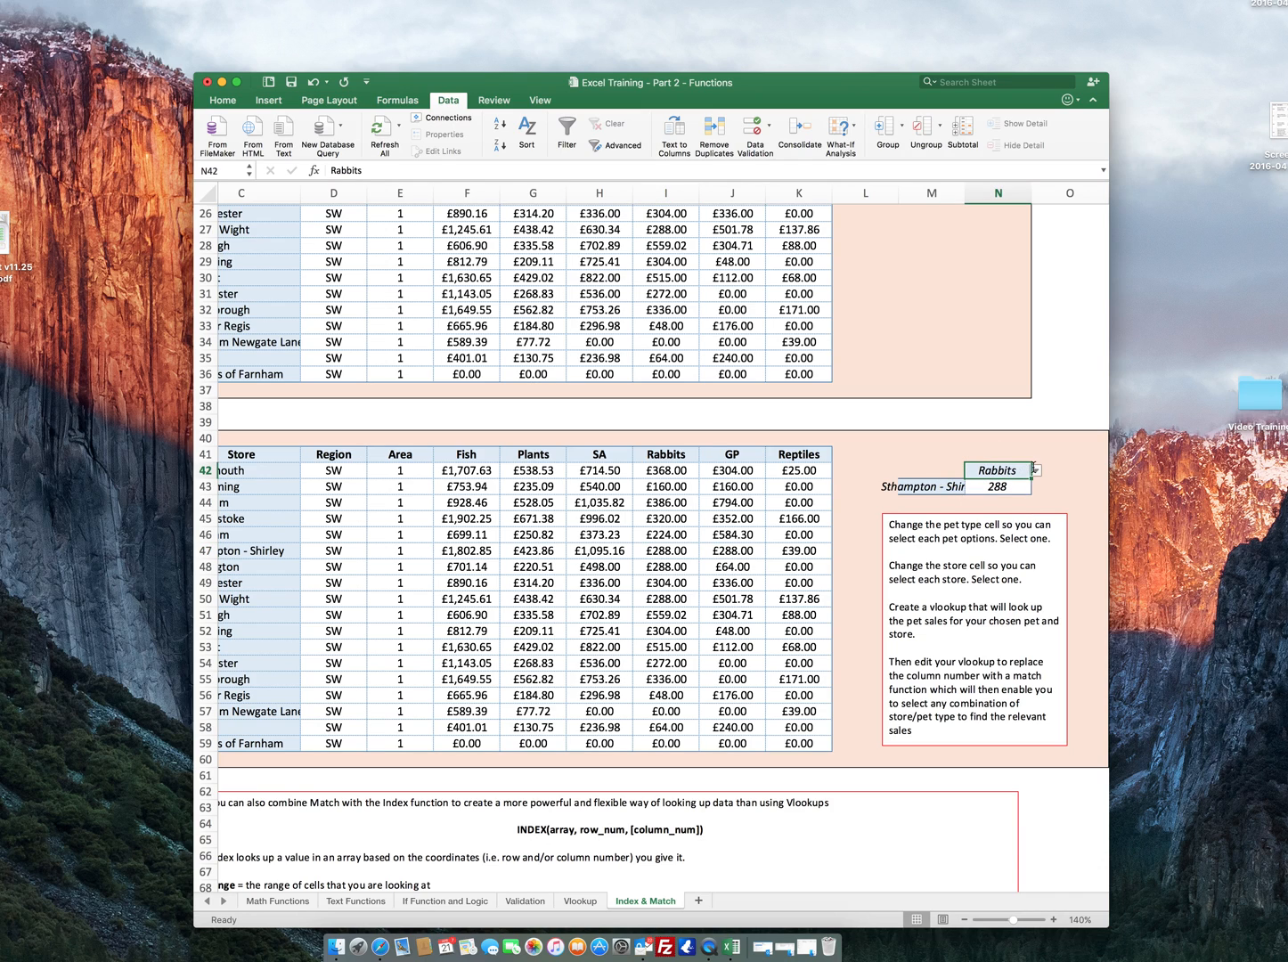
left_click(1036, 470)
left_click(1020, 503)
left_click(1036, 471)
left_click(1025, 515)
Examine the INDEX function explanation in rows 62 to 74 and the exercise table and instructions beneath it.
scroll(595, 651, "down", 5)
scroll(594, 652, "left", 2)
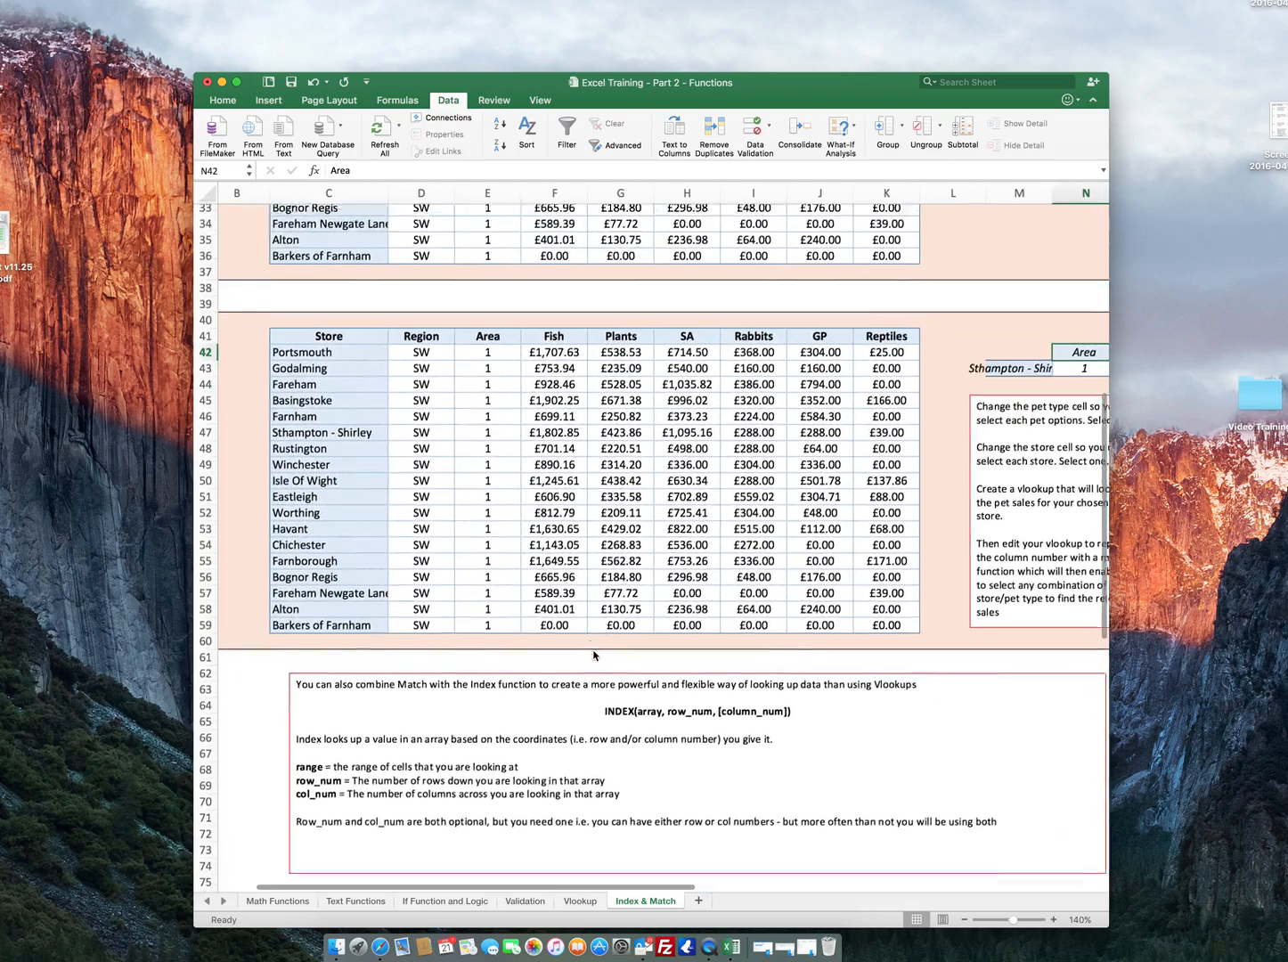
scroll(594, 655, "down", 10)
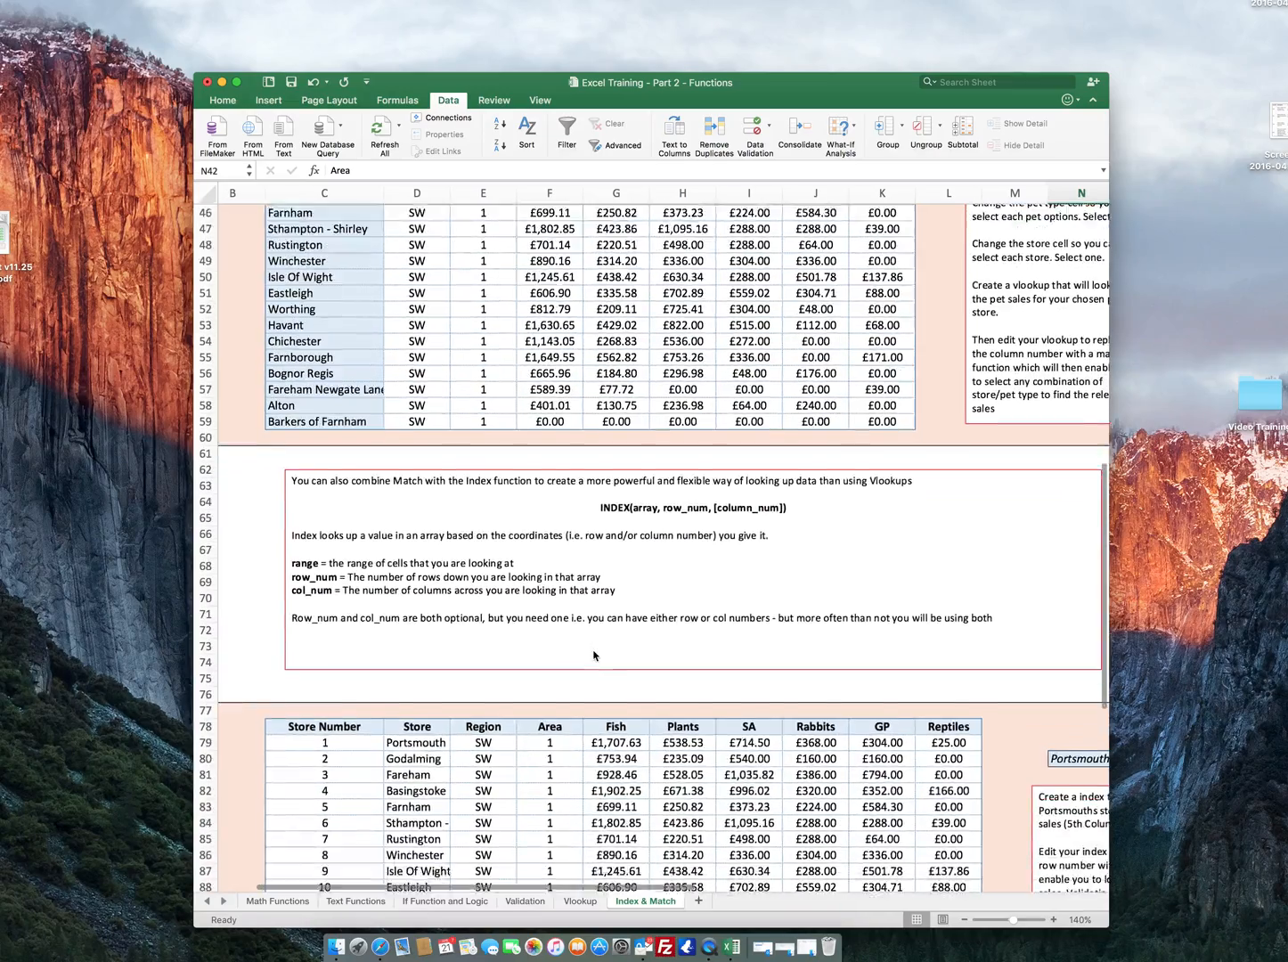
scroll(594, 656, "down", 2)
scroll(594, 655, "right", 1)
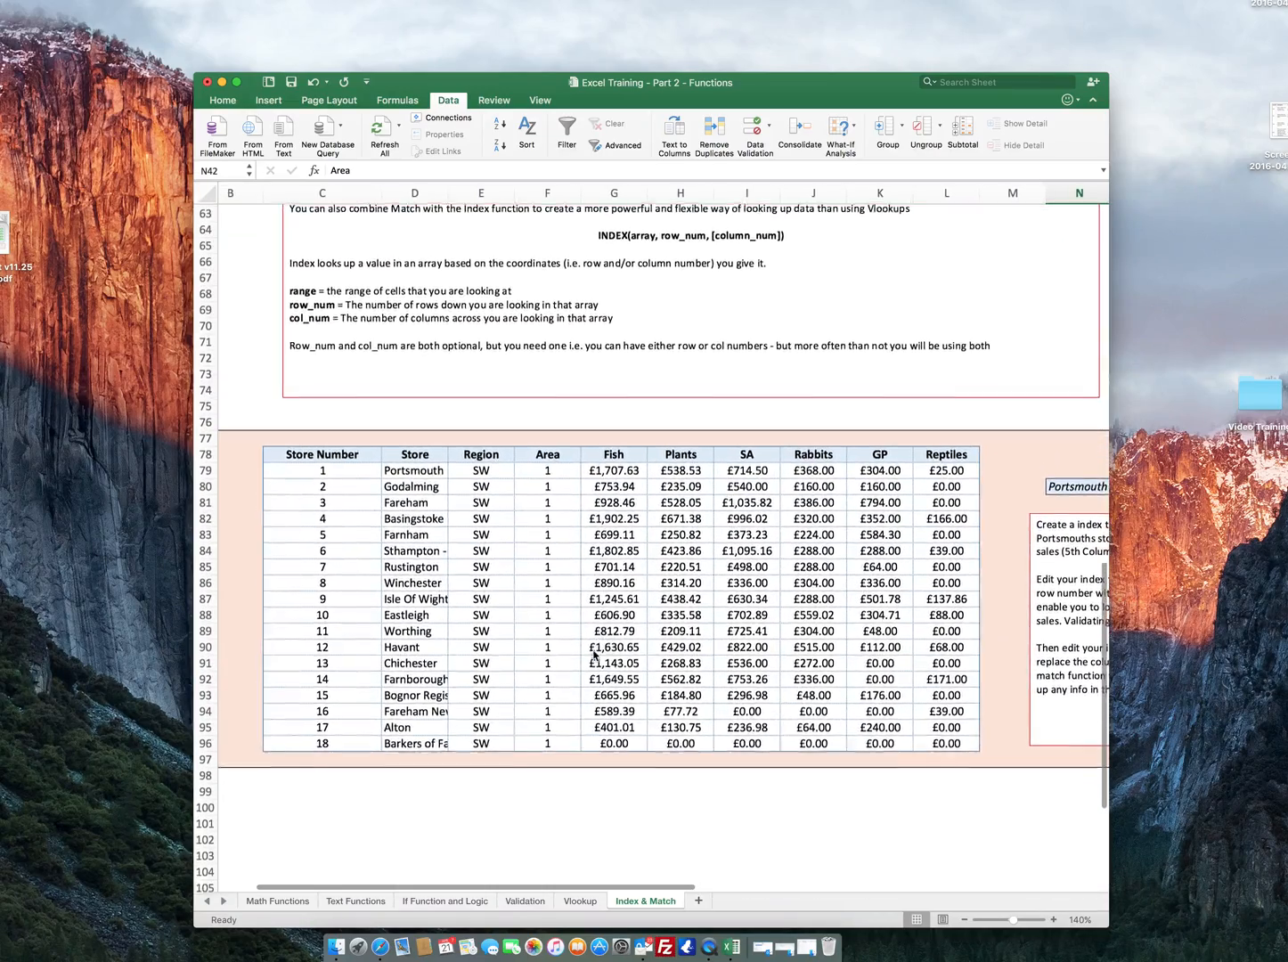
scroll(594, 655, "right", 2)
scroll(594, 655, "left", 2)
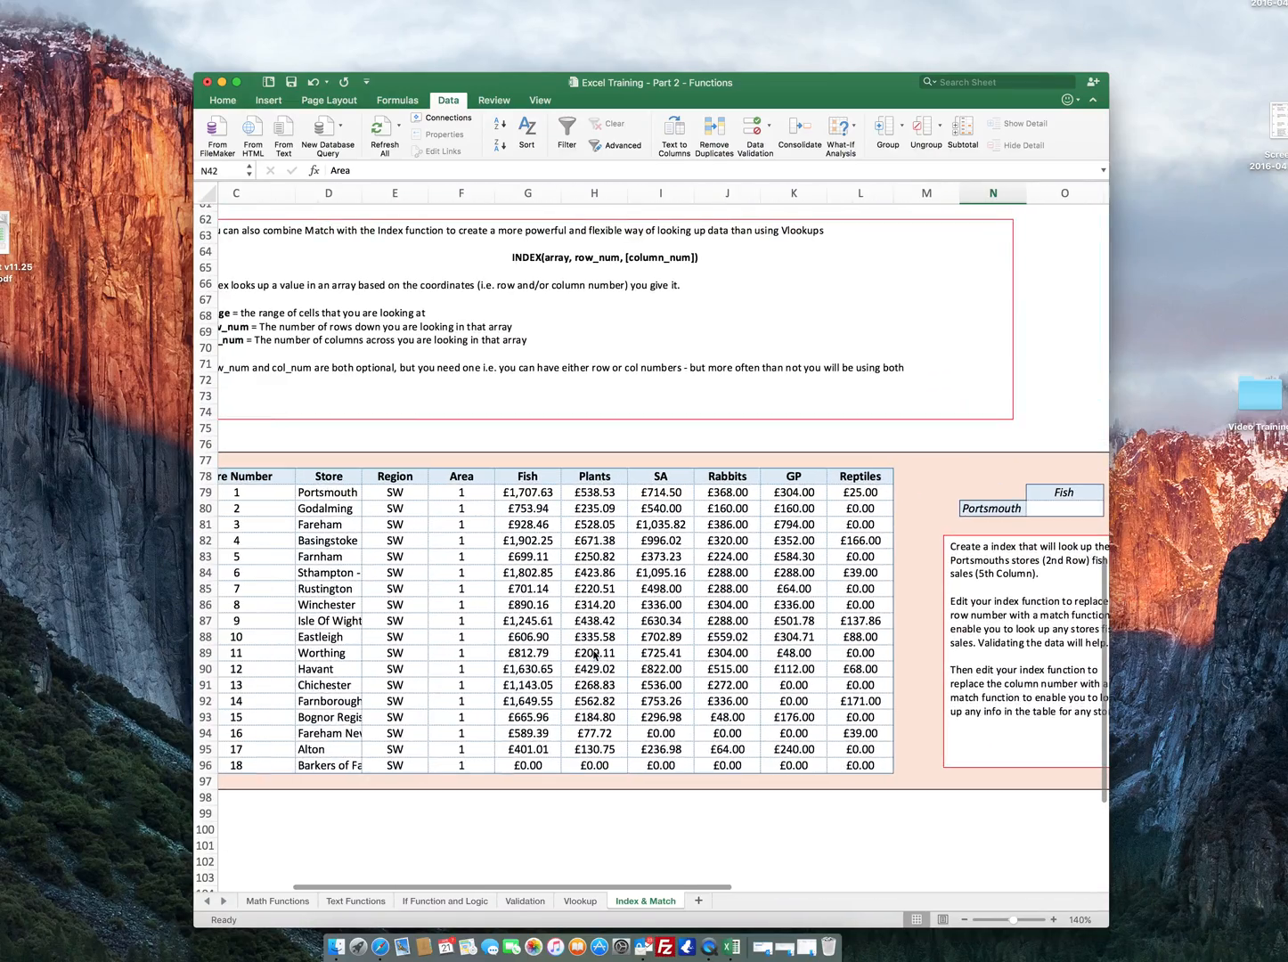
scroll(594, 655, "up", 1)
scroll(595, 656, "down", 1)
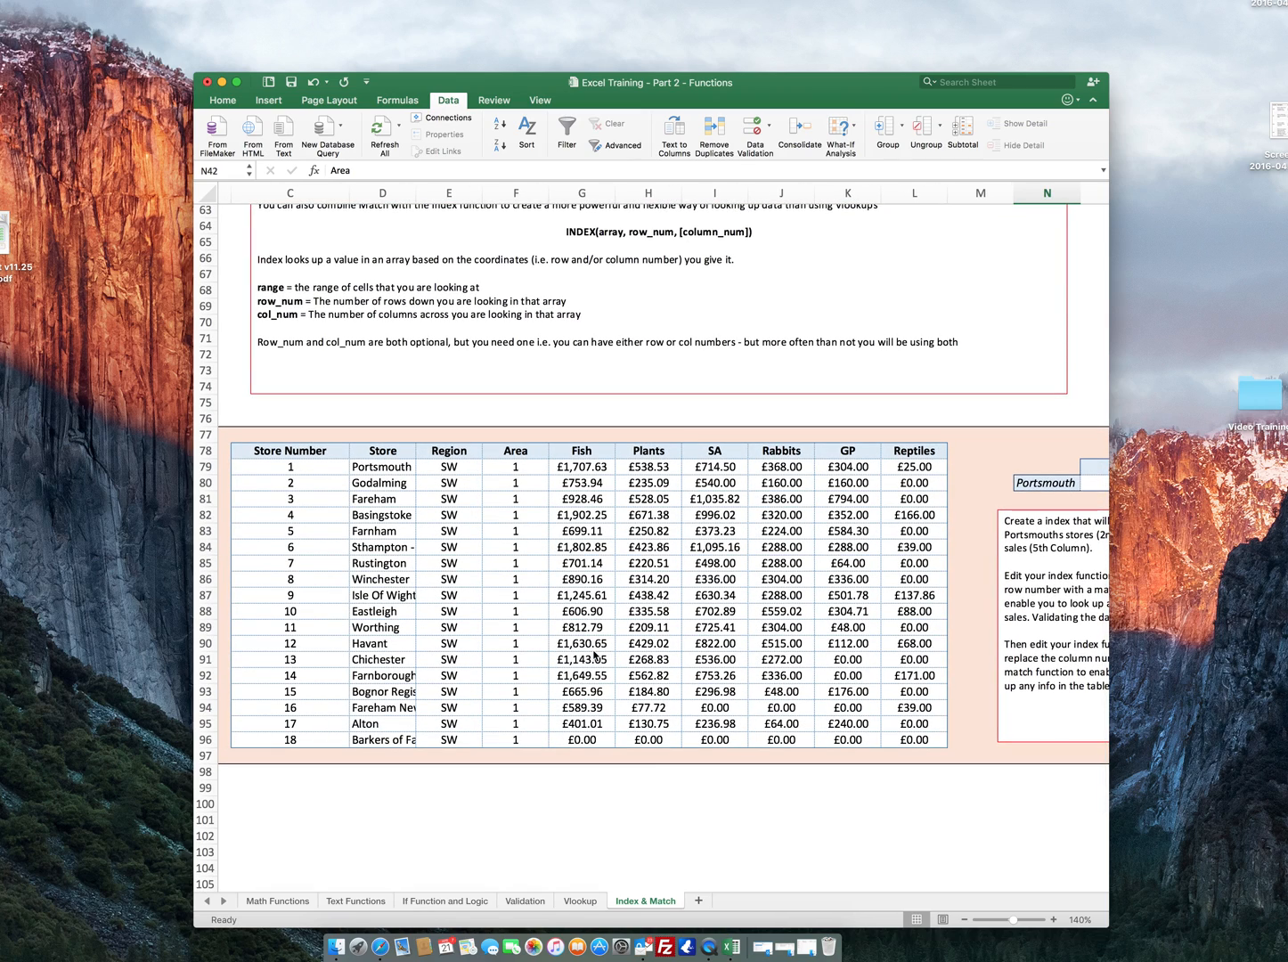
scroll(595, 656, "right", 3)
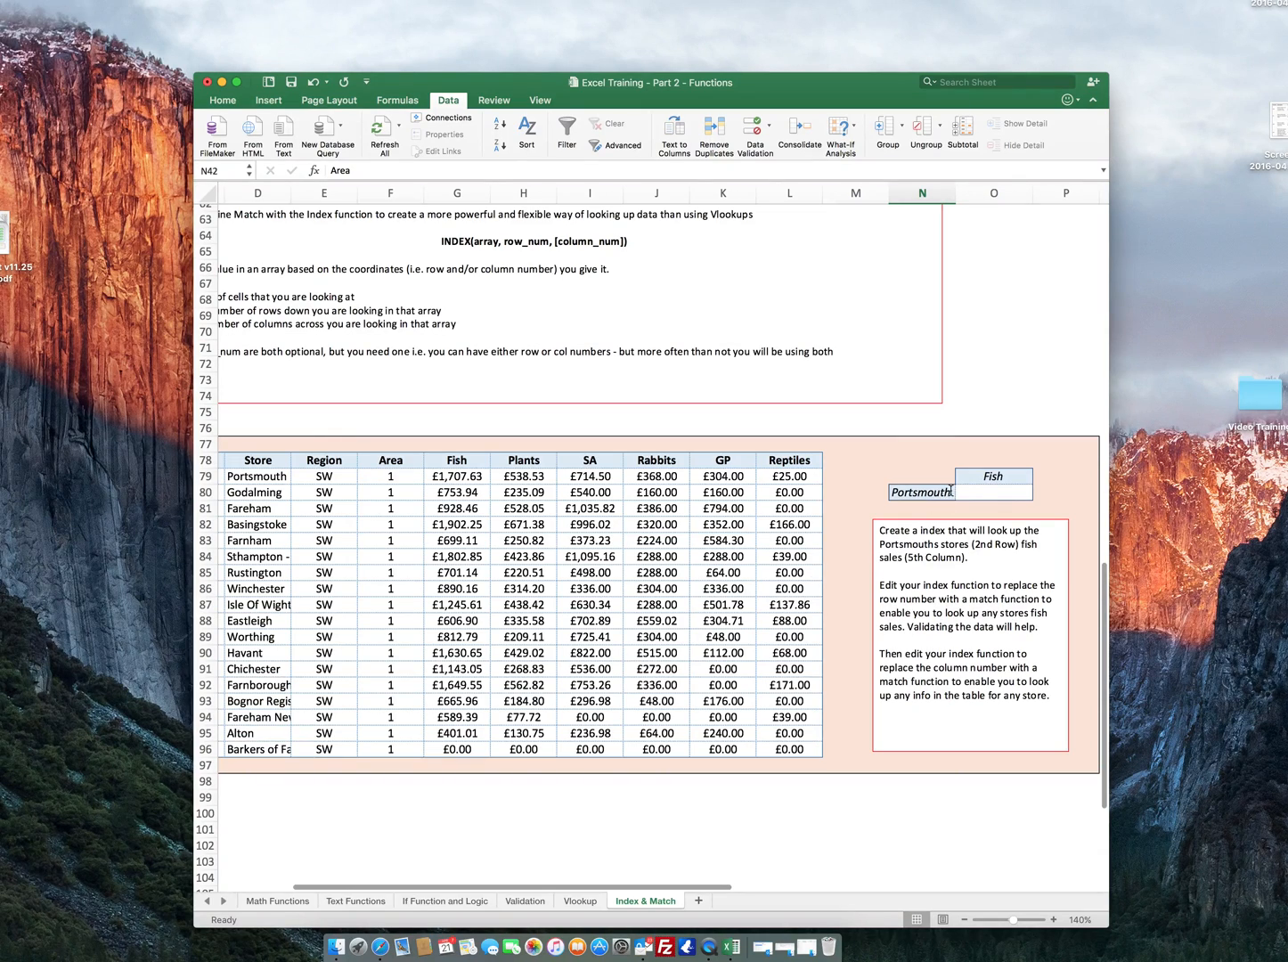
Start an INDEX formula in O80 with the whole store table C78:L96 as the array.
left_click(975, 492)
type("=")
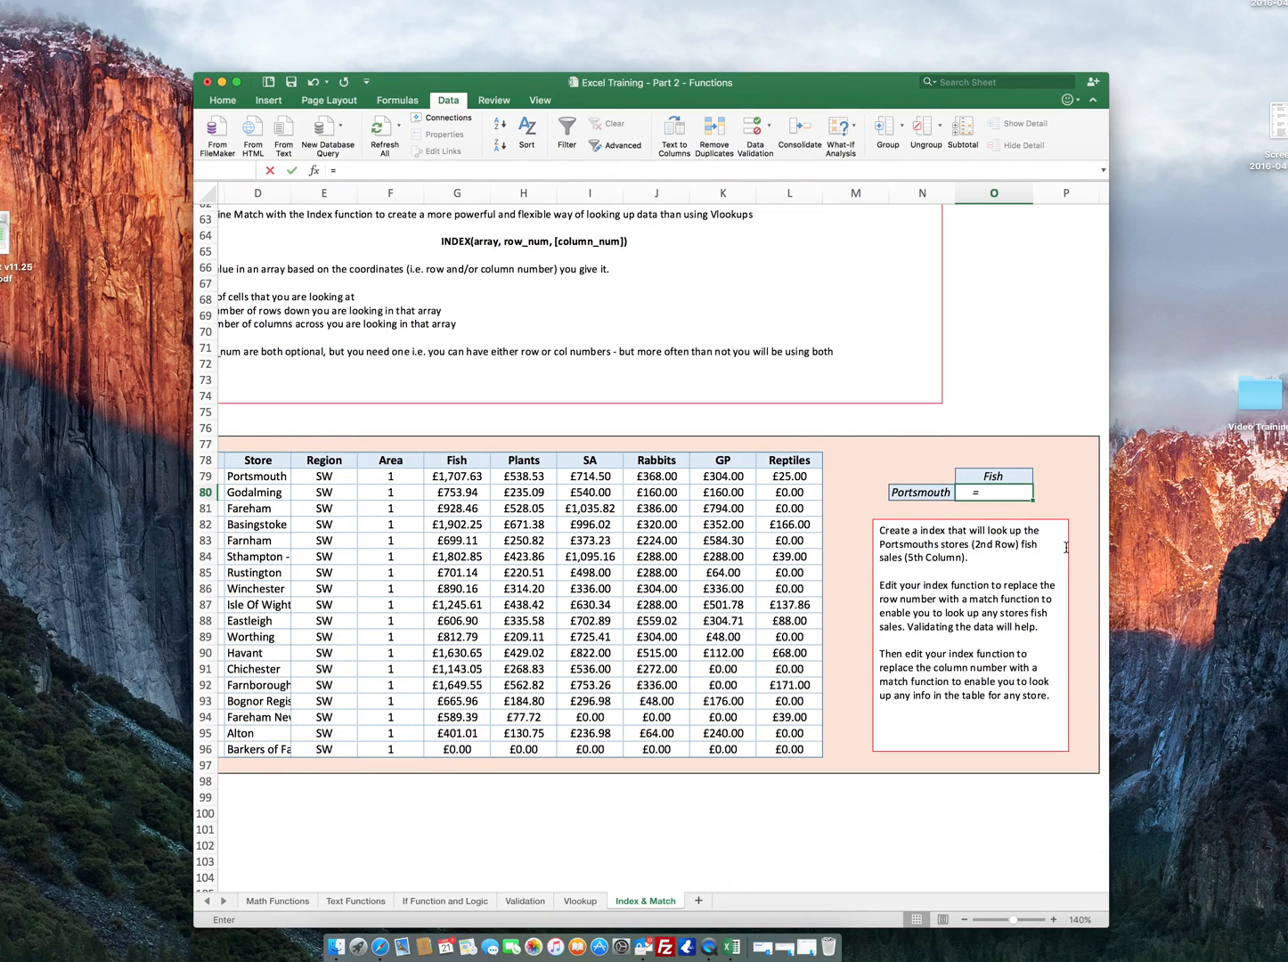
type("index(")
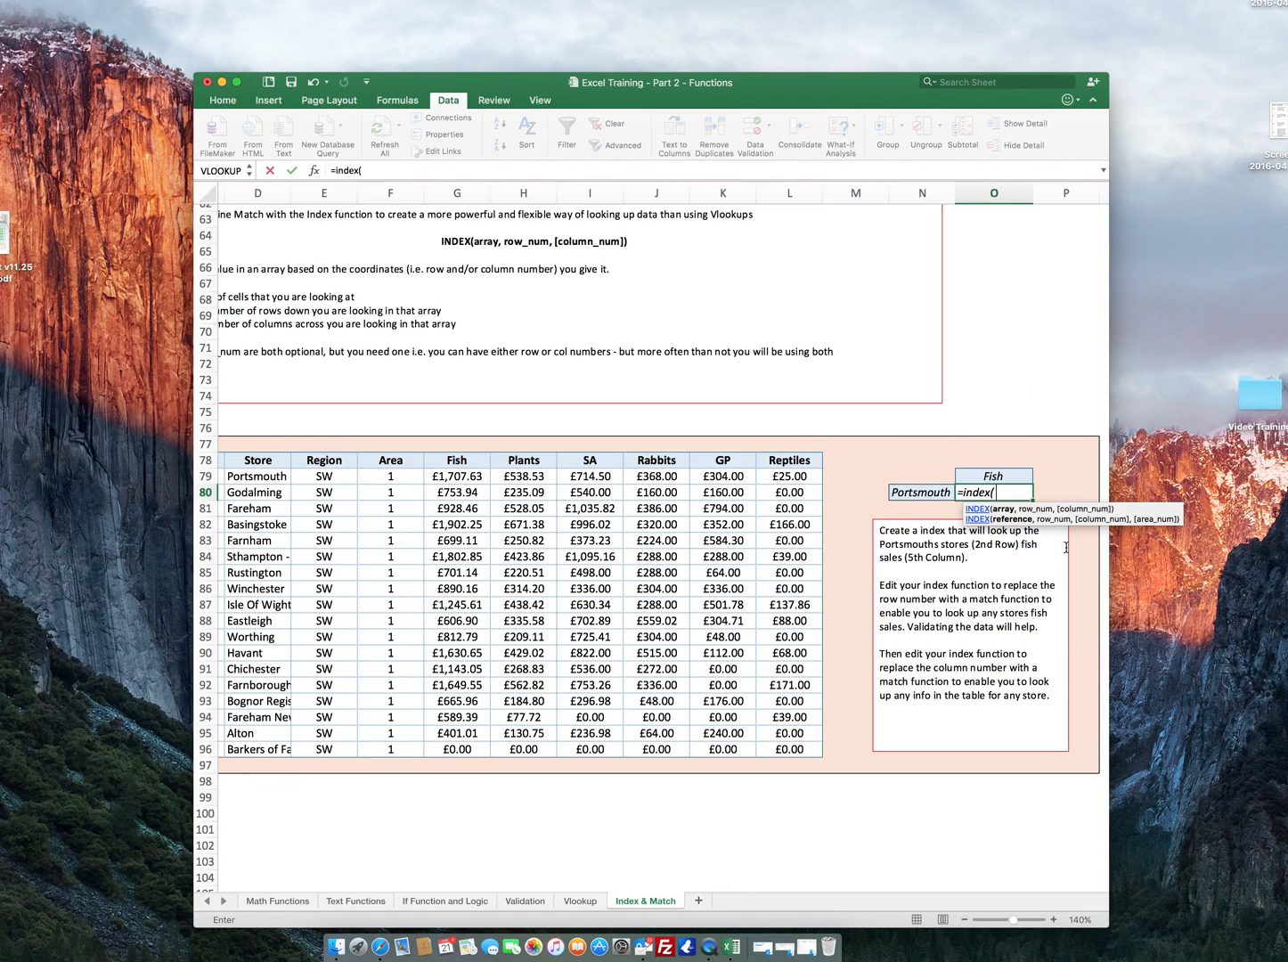
scroll(788, 577, "left", 5)
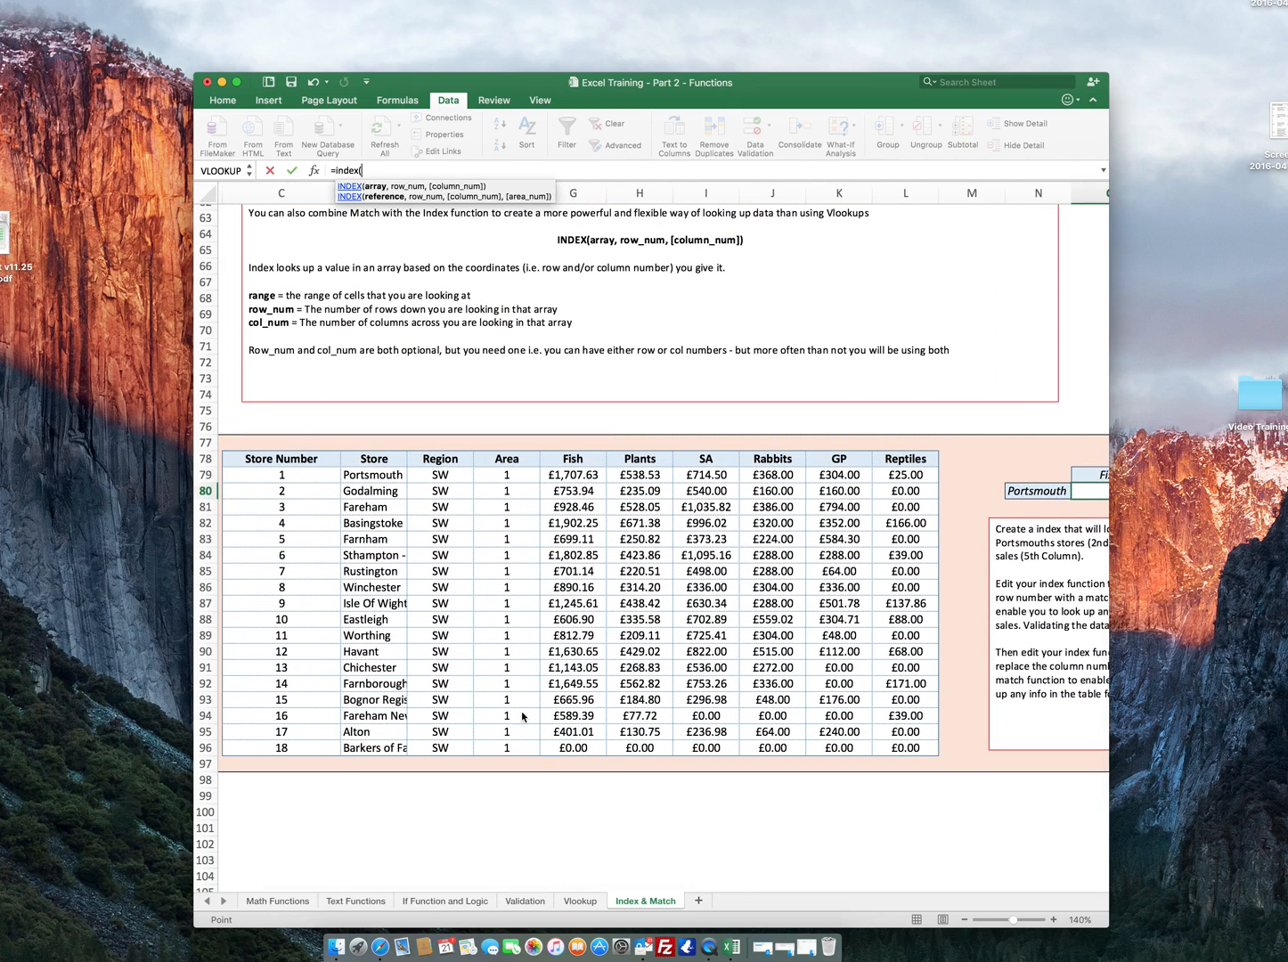
left_click_drag(299, 466, 902, 753)
type(",")
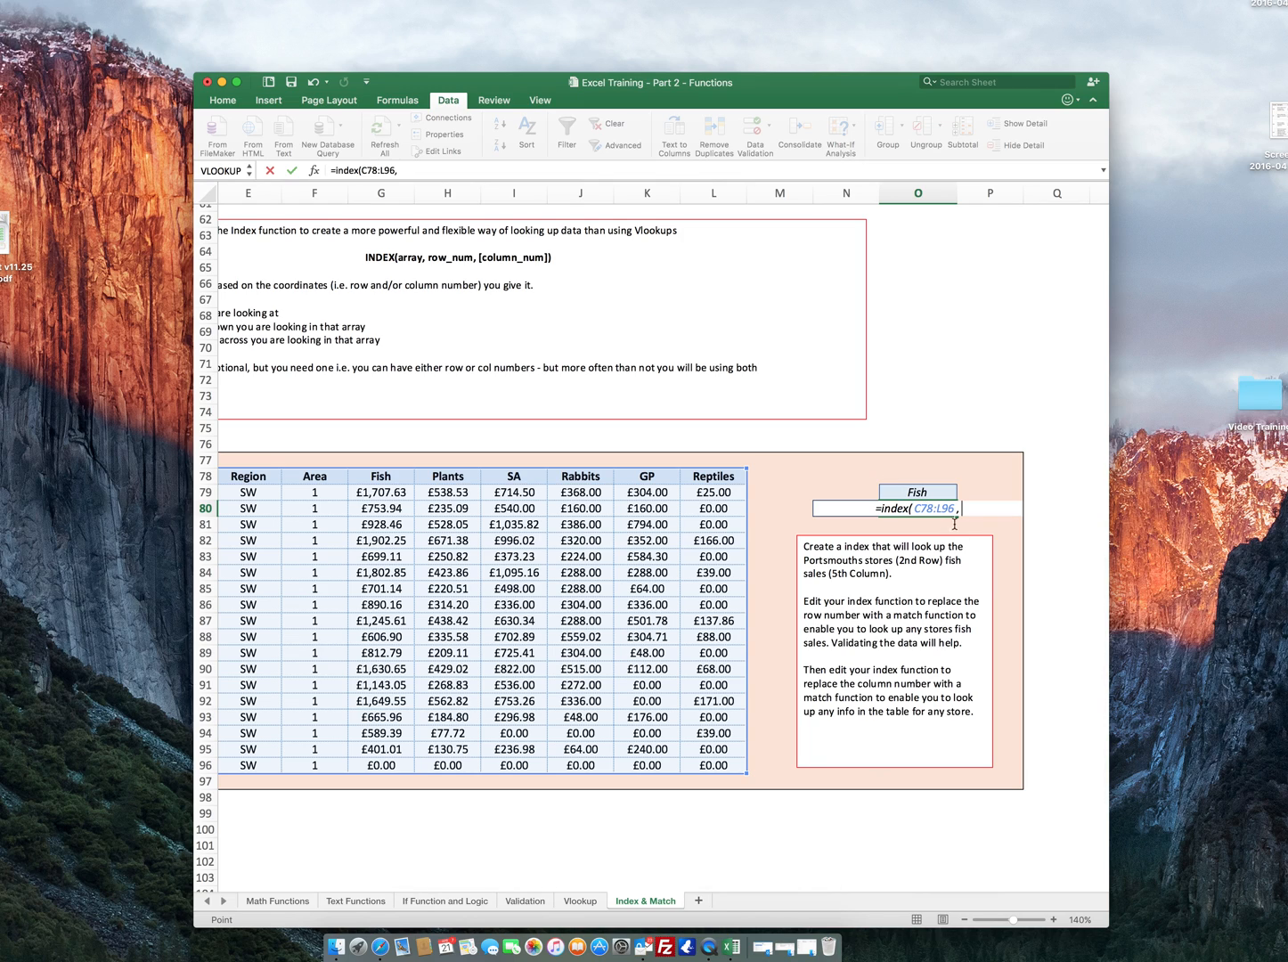
key("BackSpace")
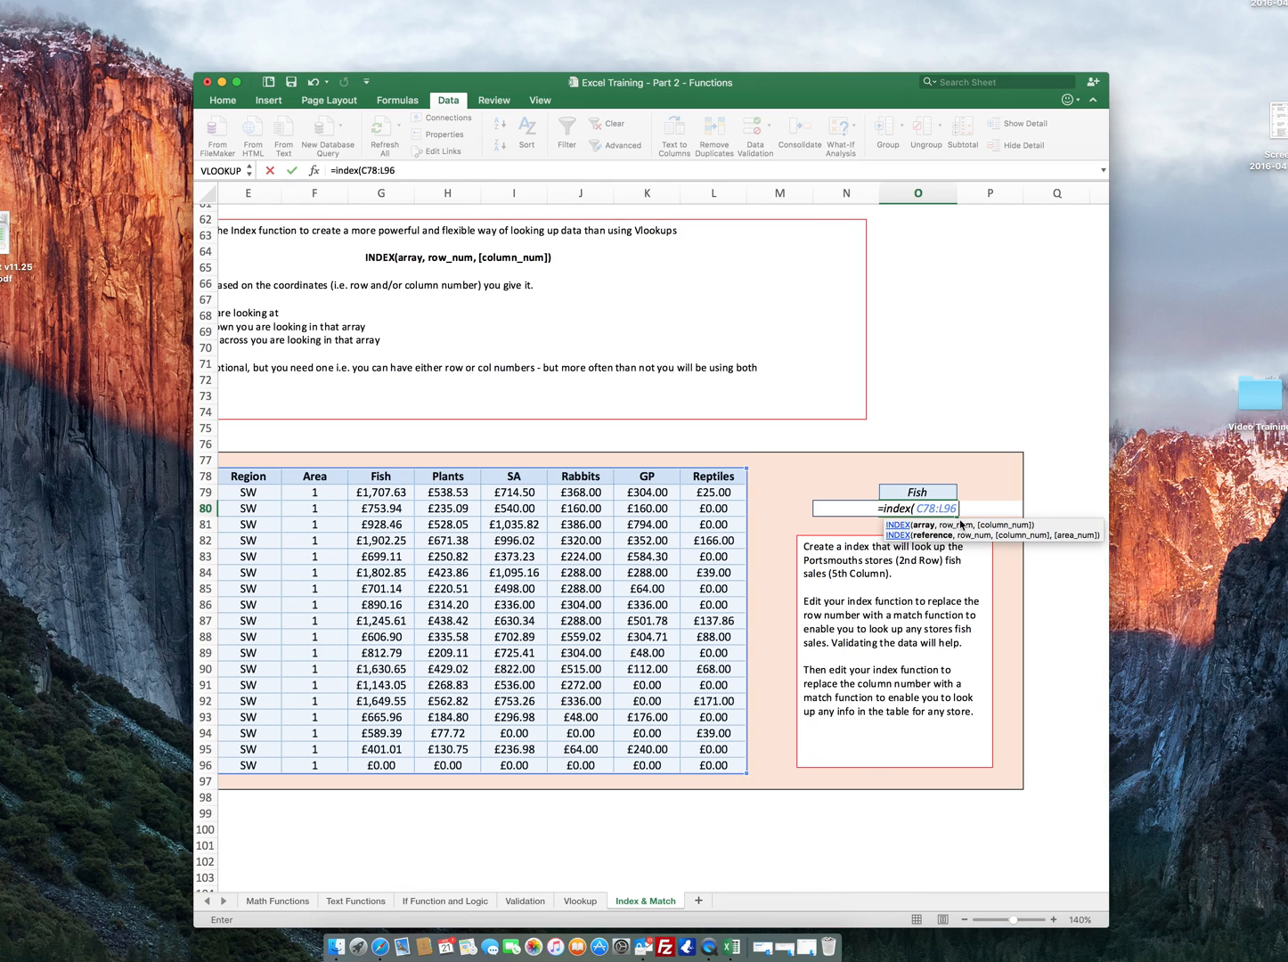
type(",")
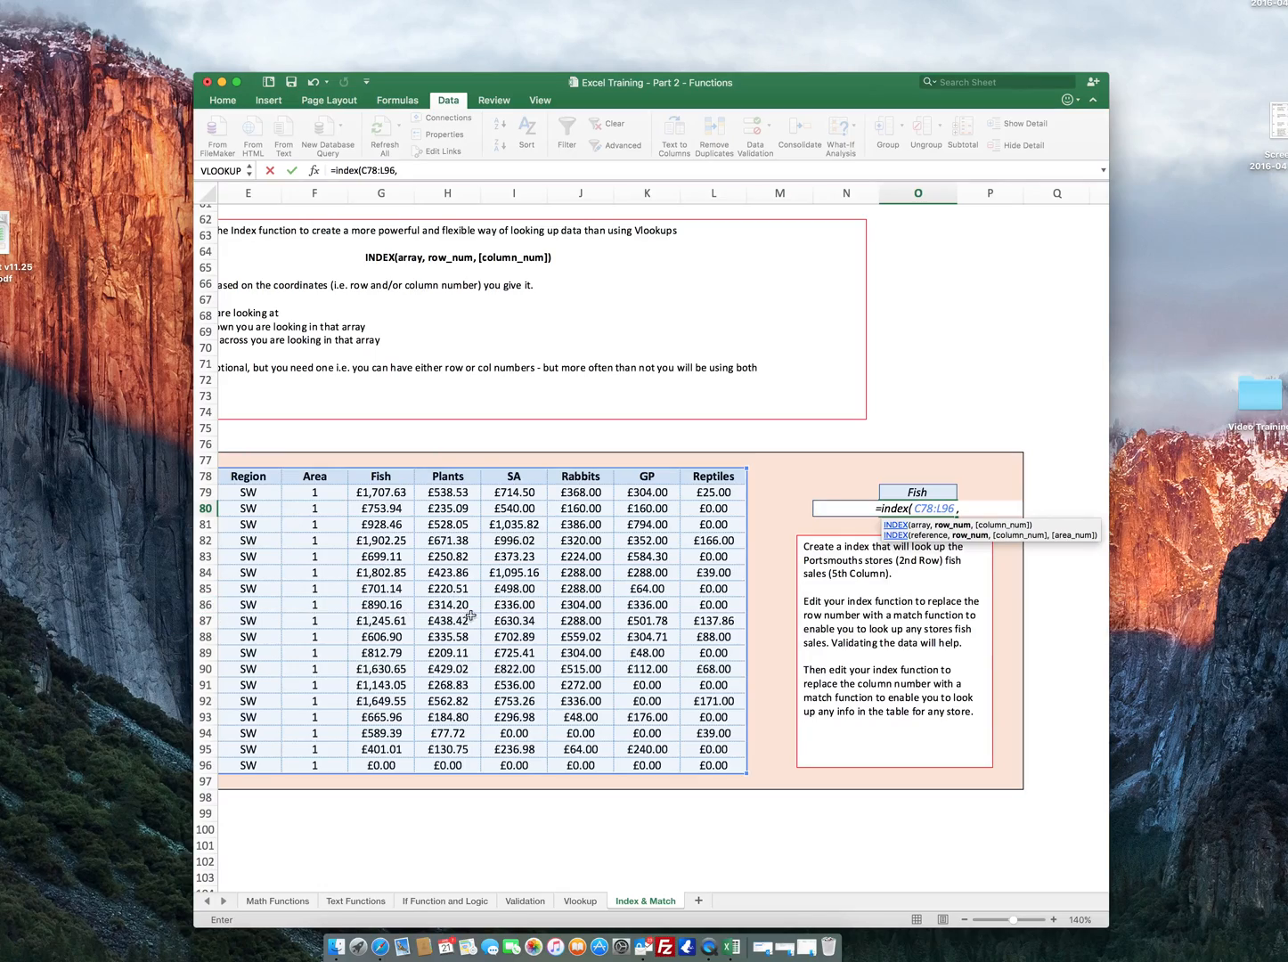
Complete the INDEX formula in O80 with row number 9 and column number 2, and check the result against the table.
scroll(470, 615, "left", 5)
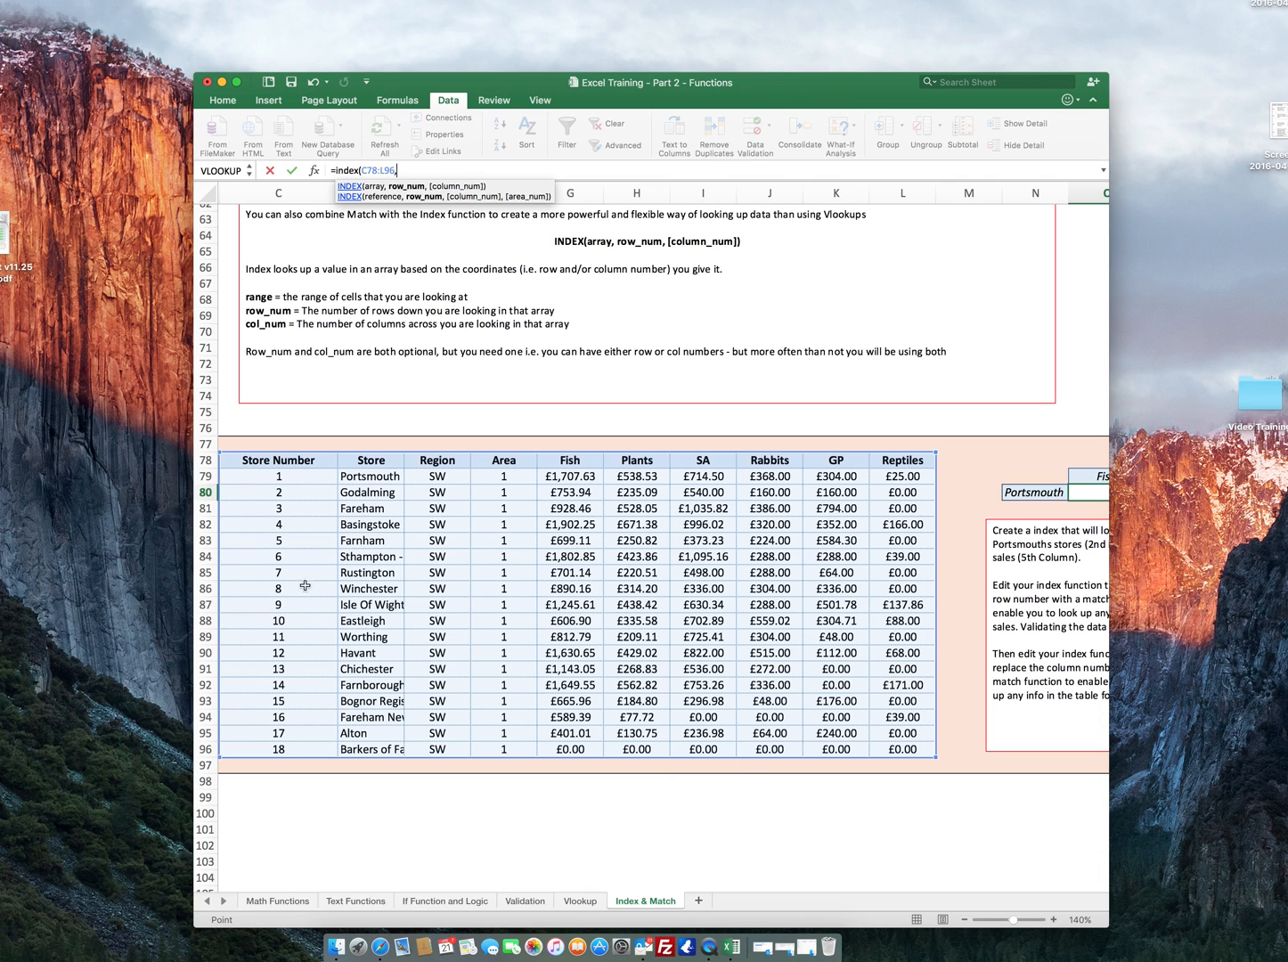
scroll(325, 593, "right", 3)
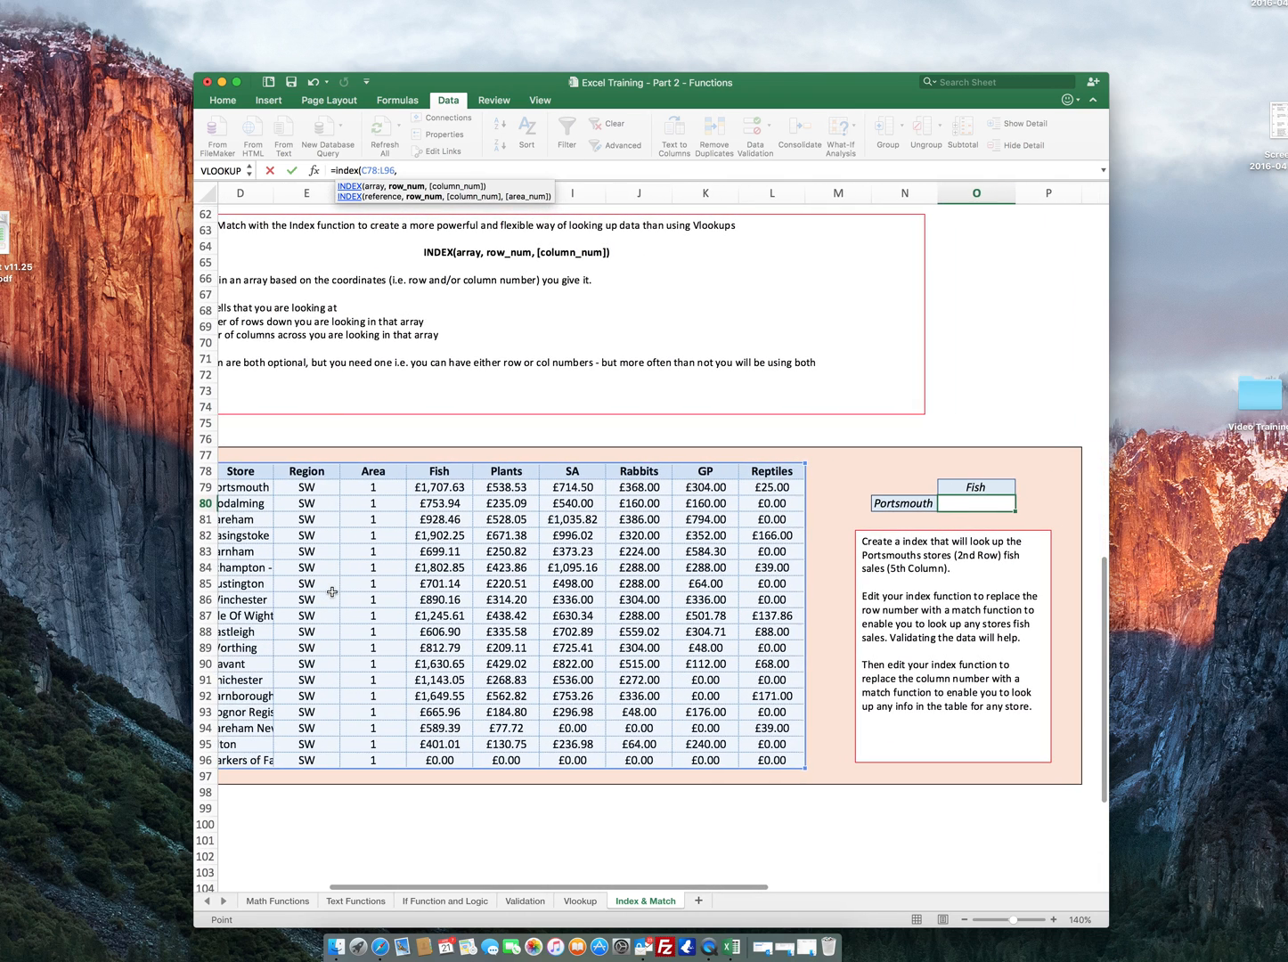
type("9,")
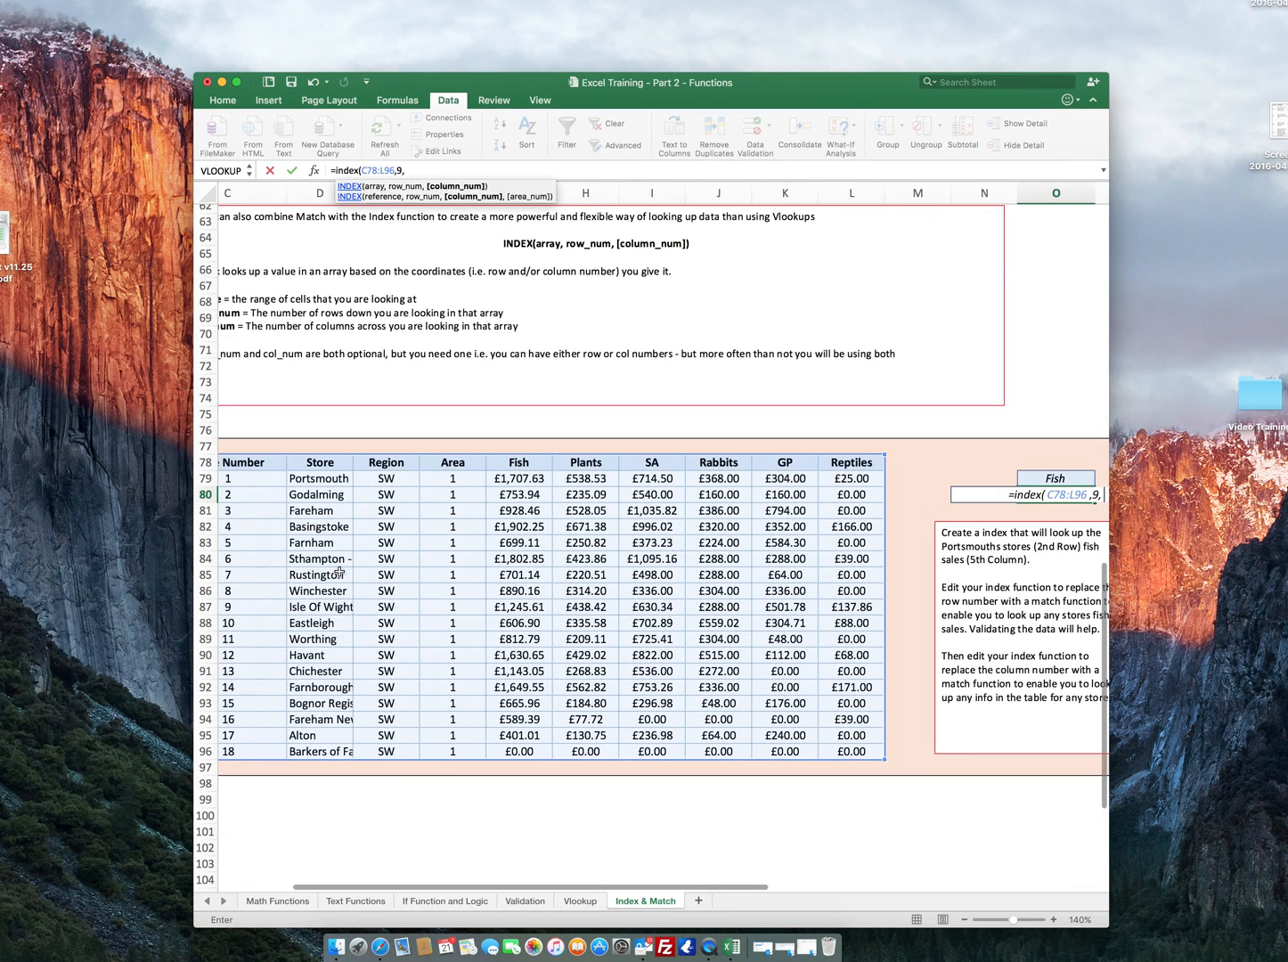
scroll(340, 573, "left", 2)
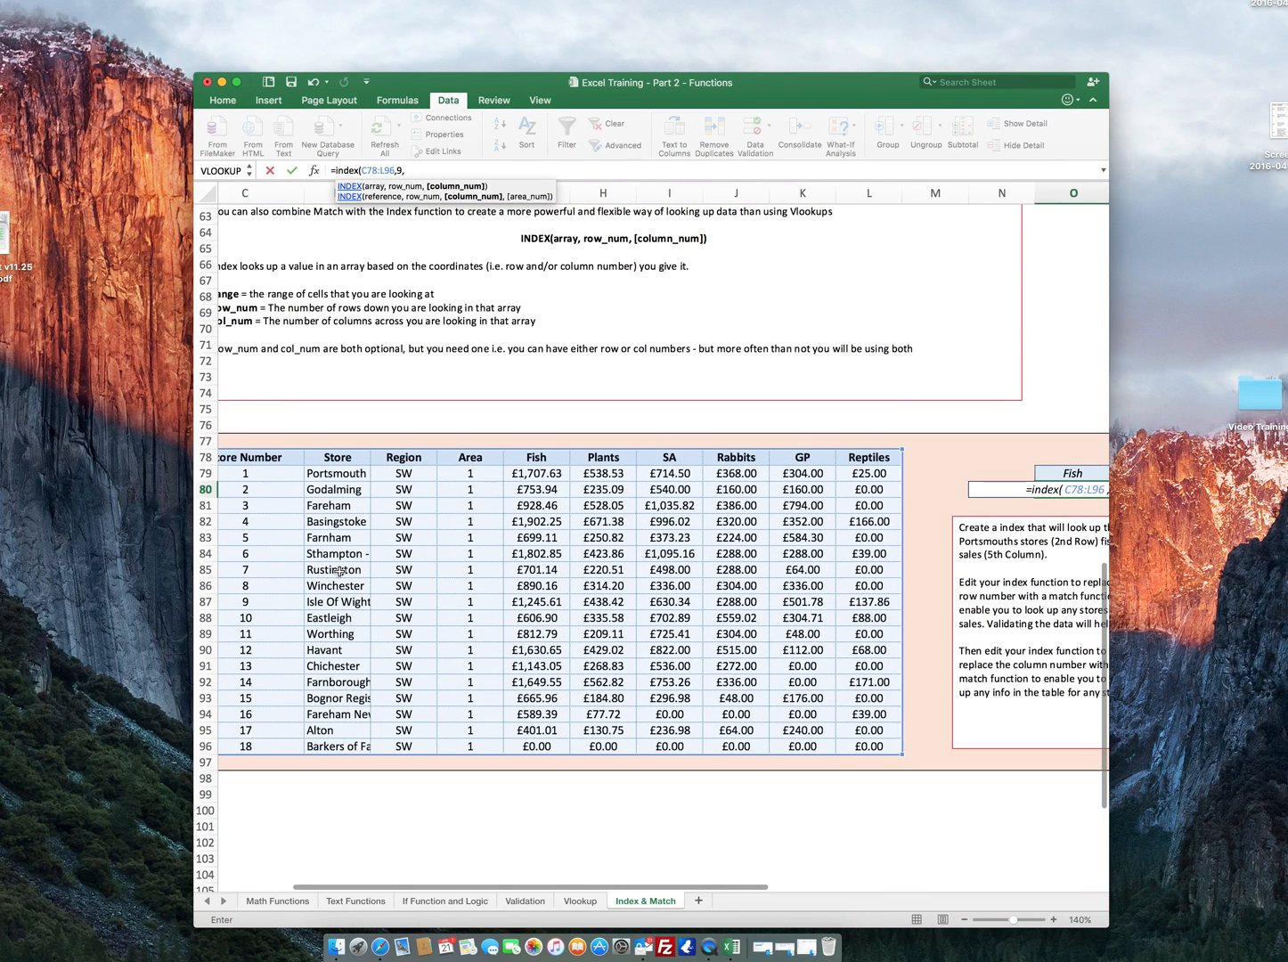
left_click(313, 536)
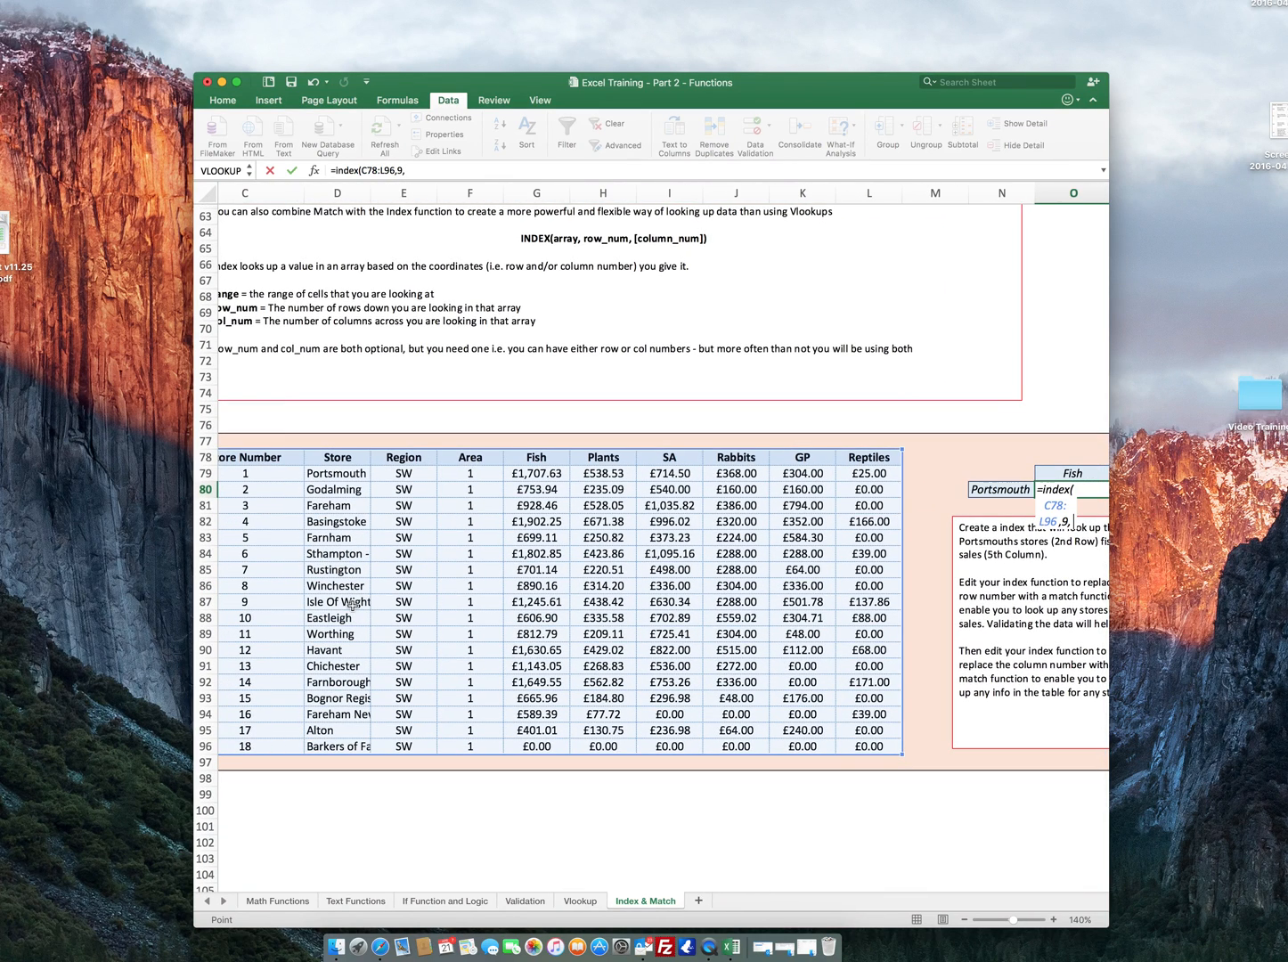
scroll(352, 605, "right", 2)
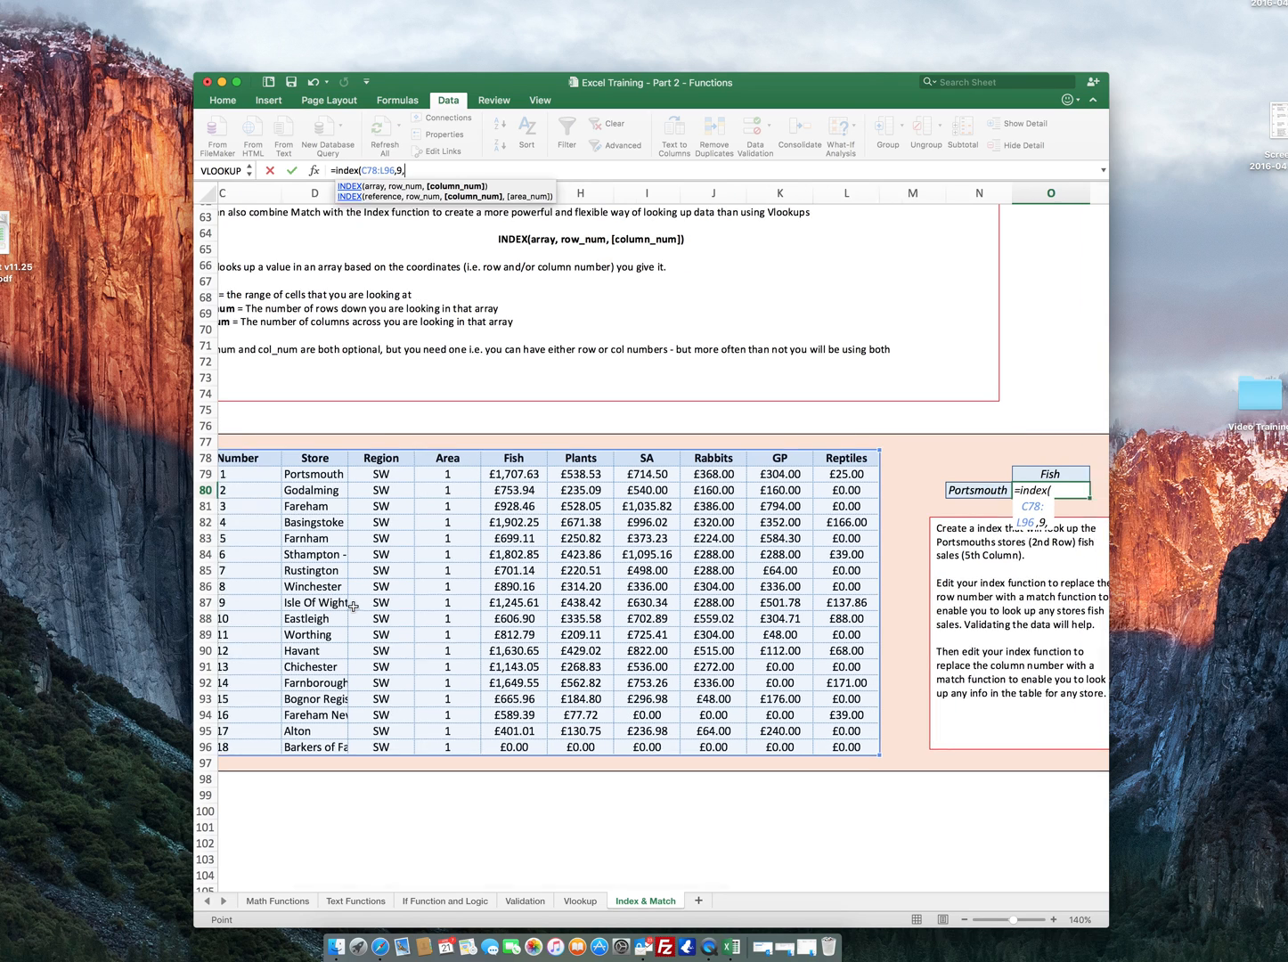
type("2)")
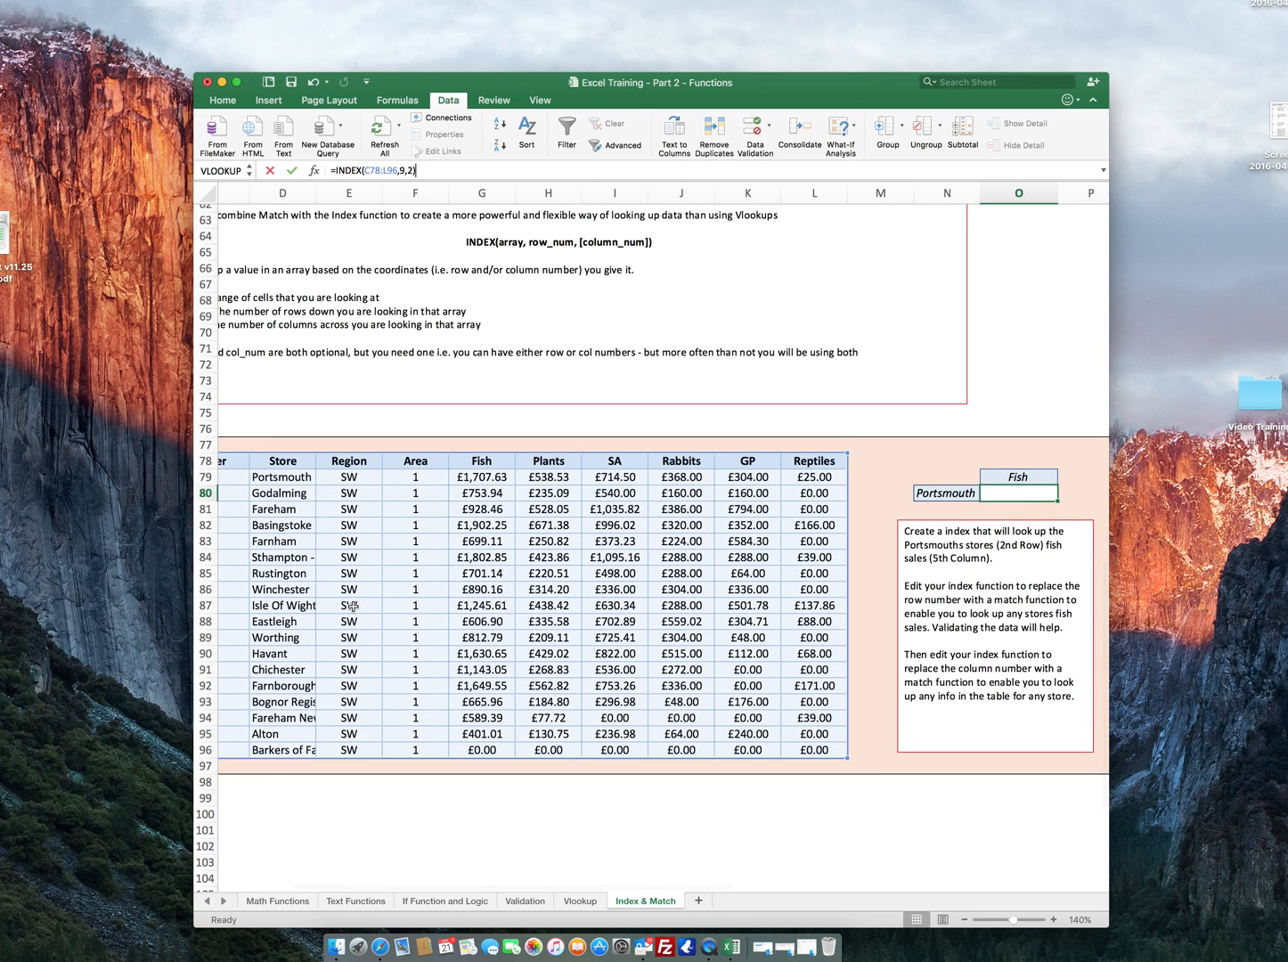
key("Return")
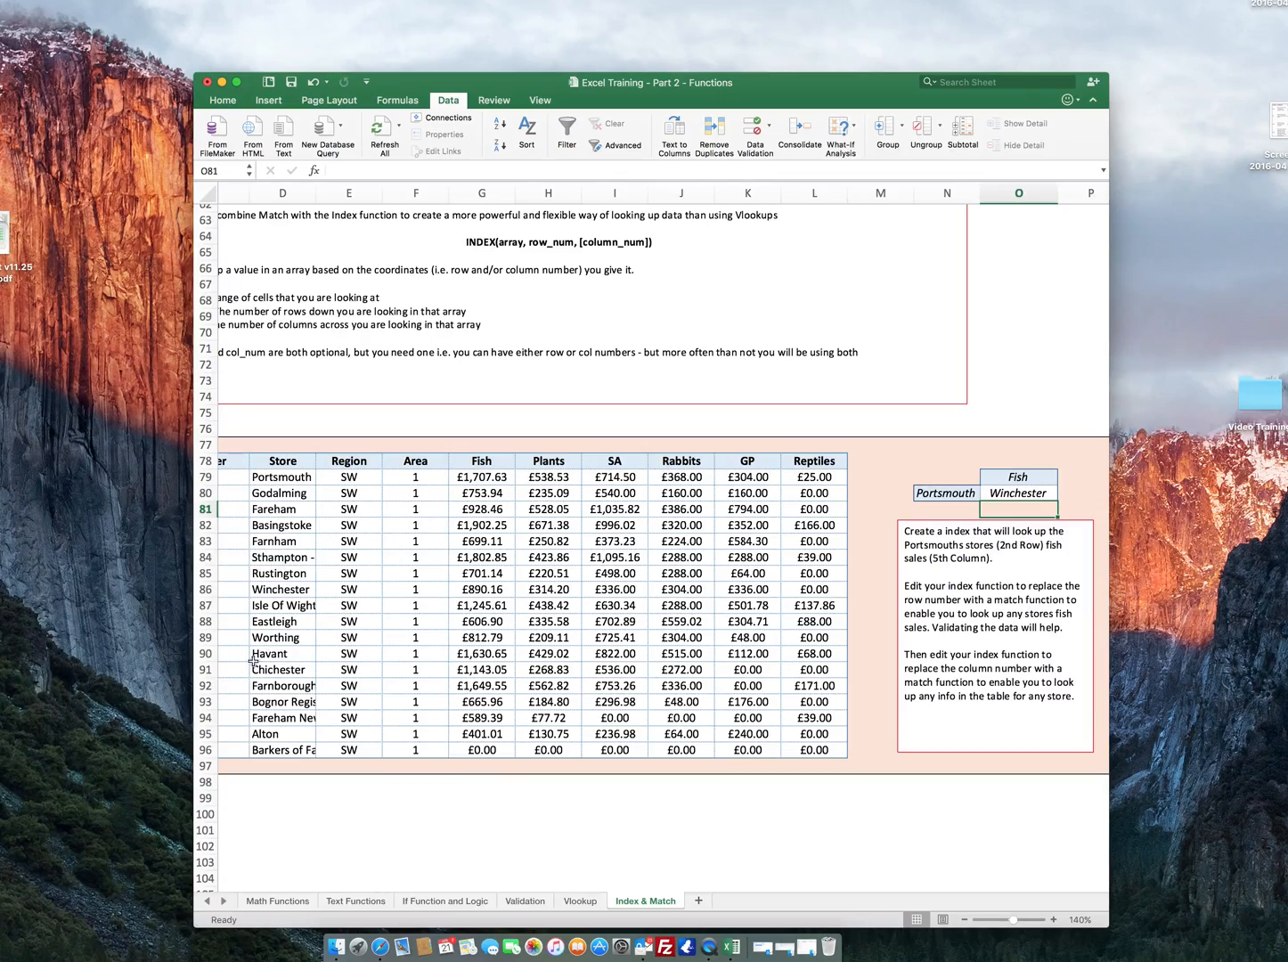
scroll(506, 685, "left", 2)
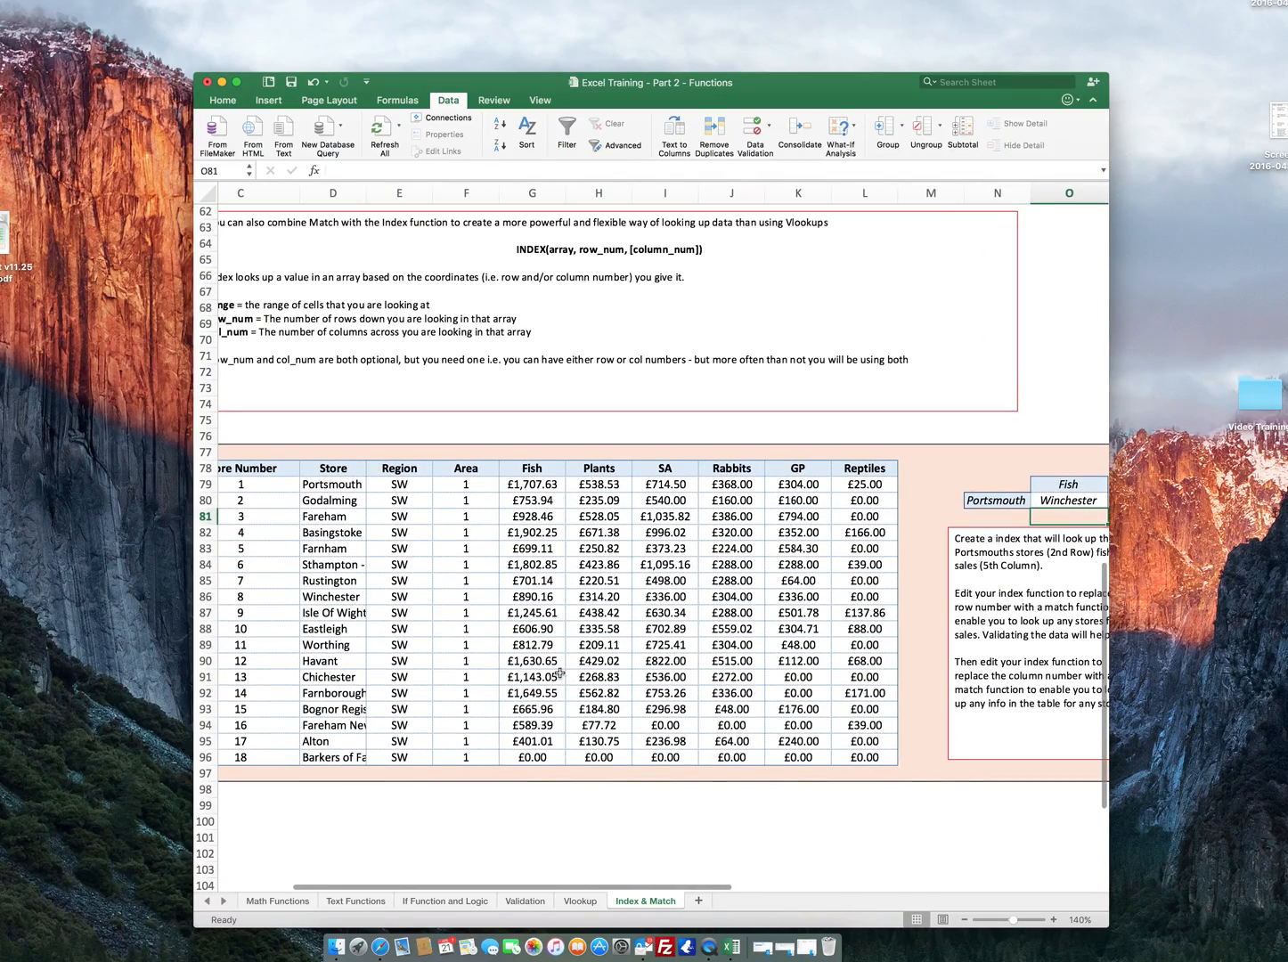
scroll(560, 672, "left", 1)
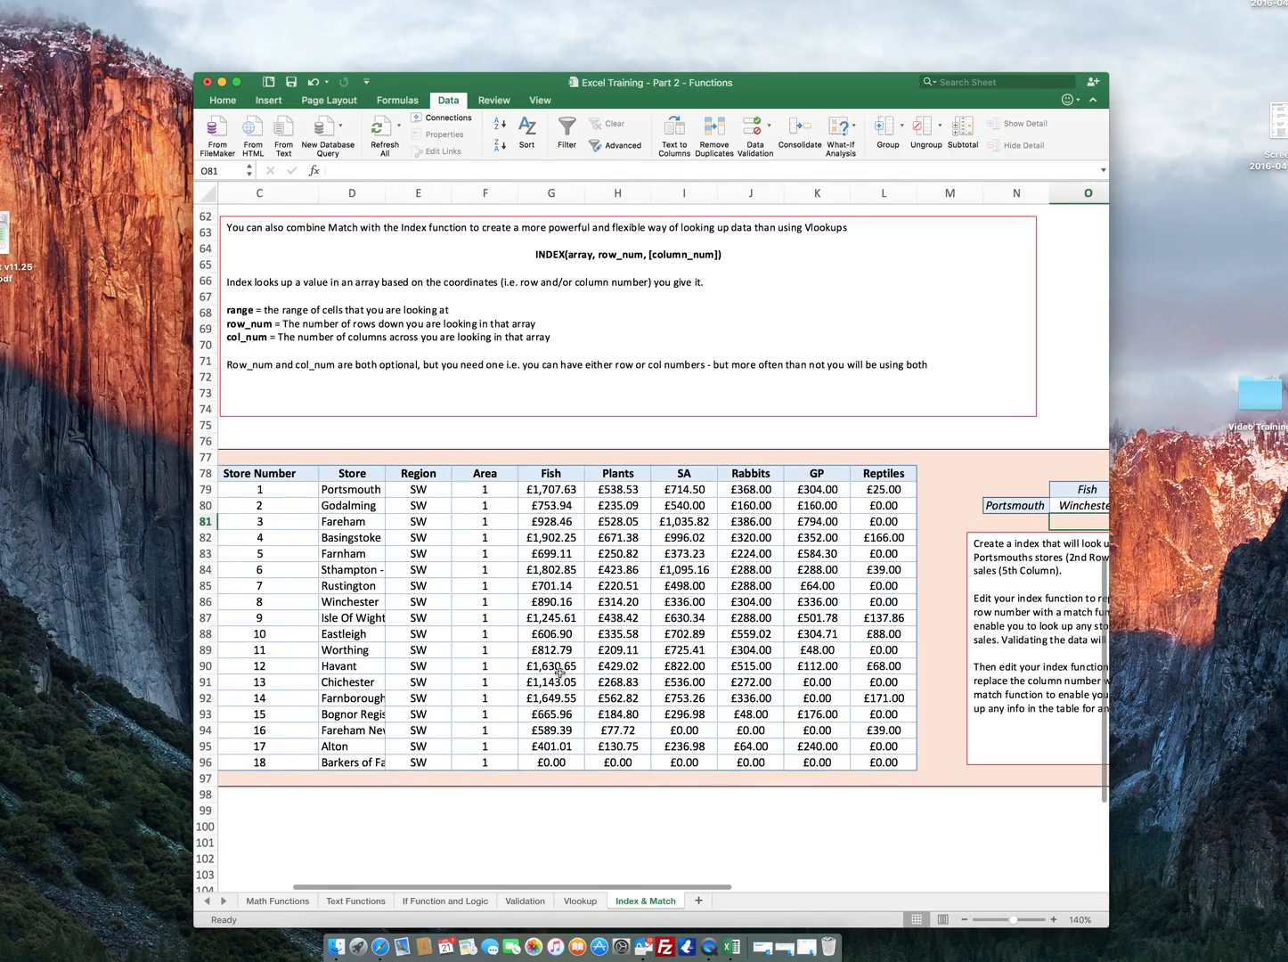
scroll(560, 673, "left", 1)
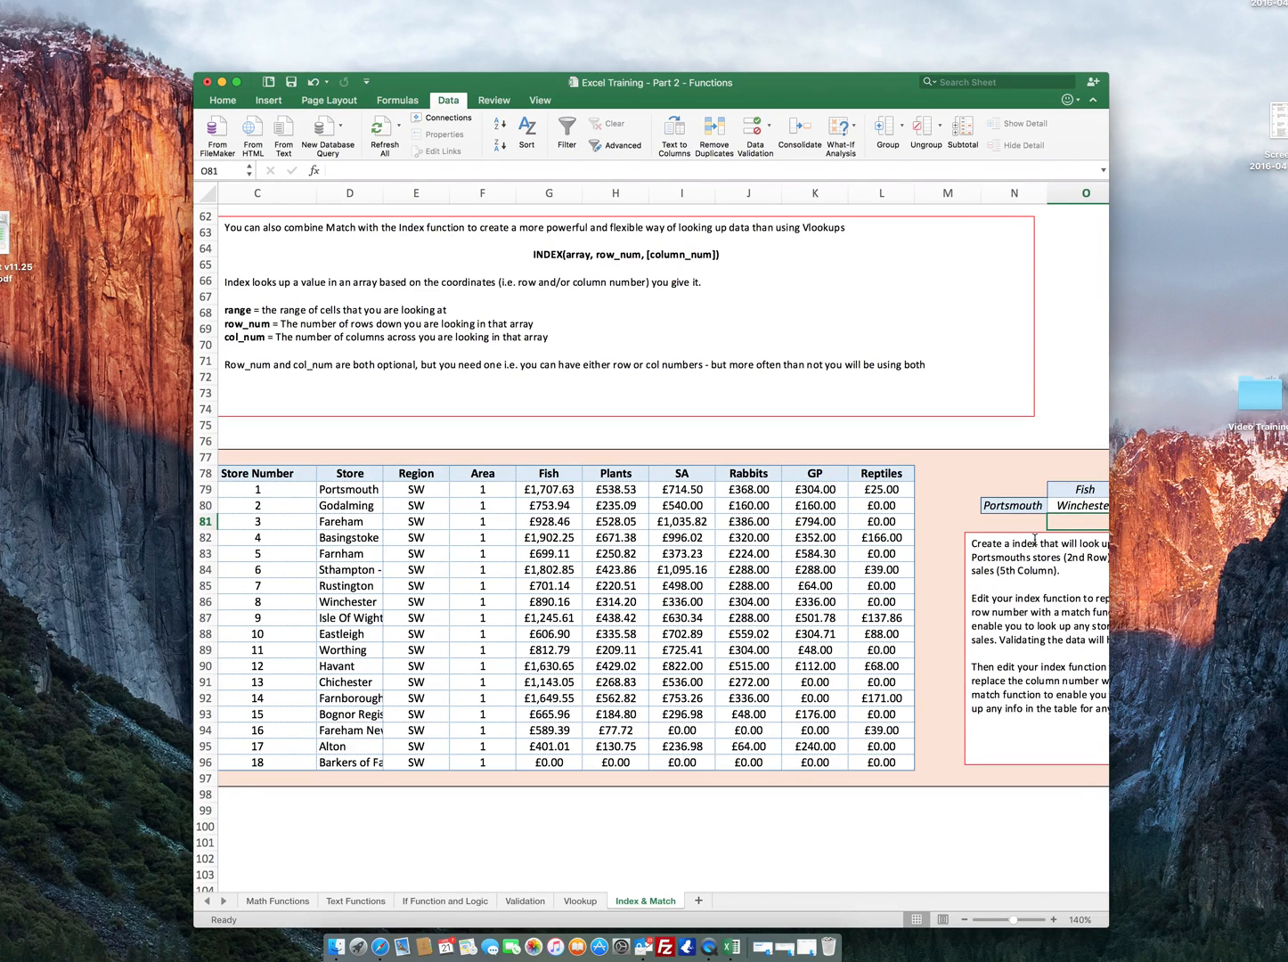
Replace the fixed row number in O80's INDEX formula with the opening of a MATCH function.
left_click(1077, 506)
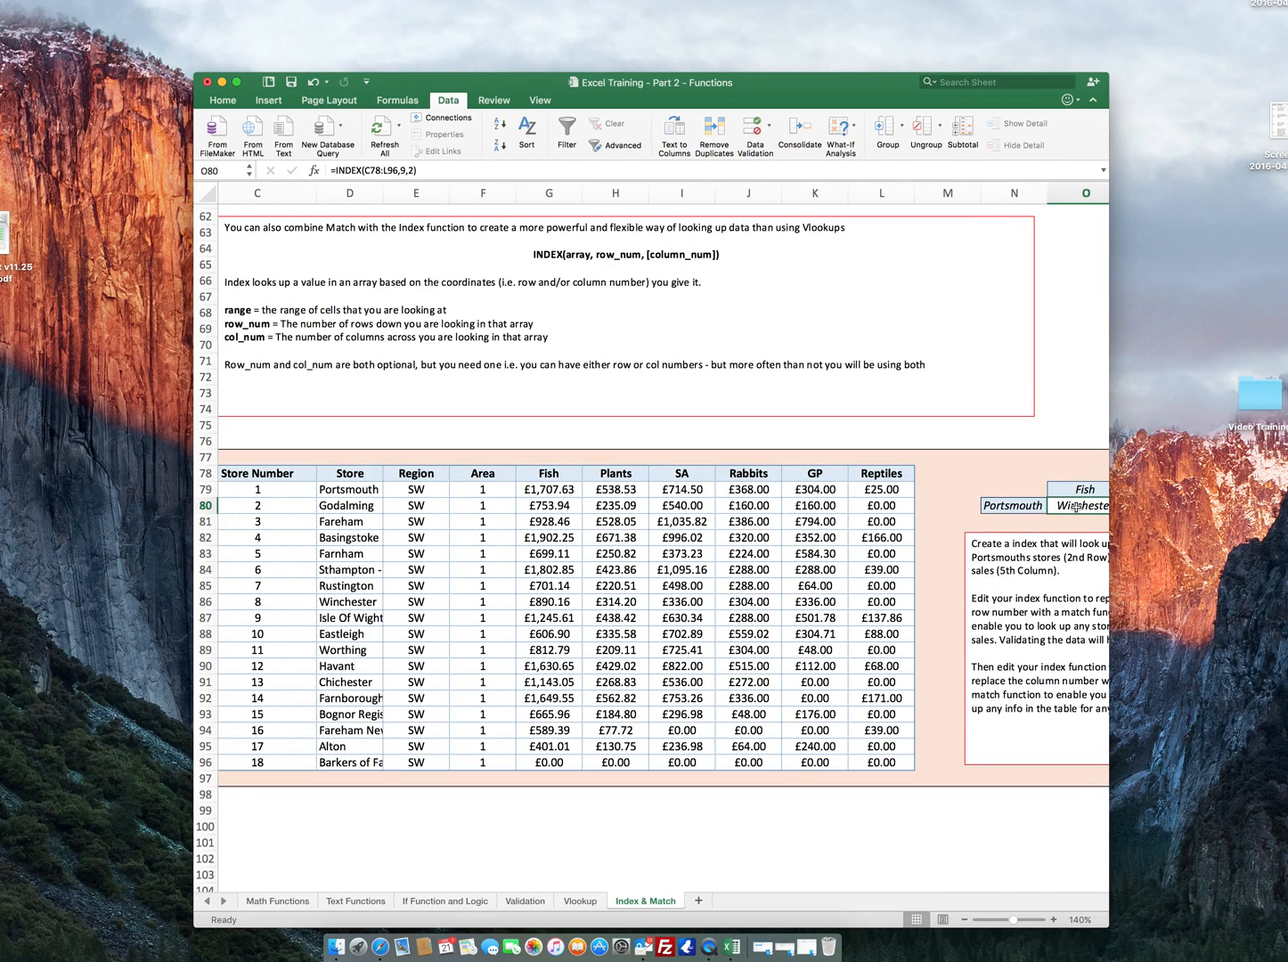
scroll(958, 537, "right", 1)
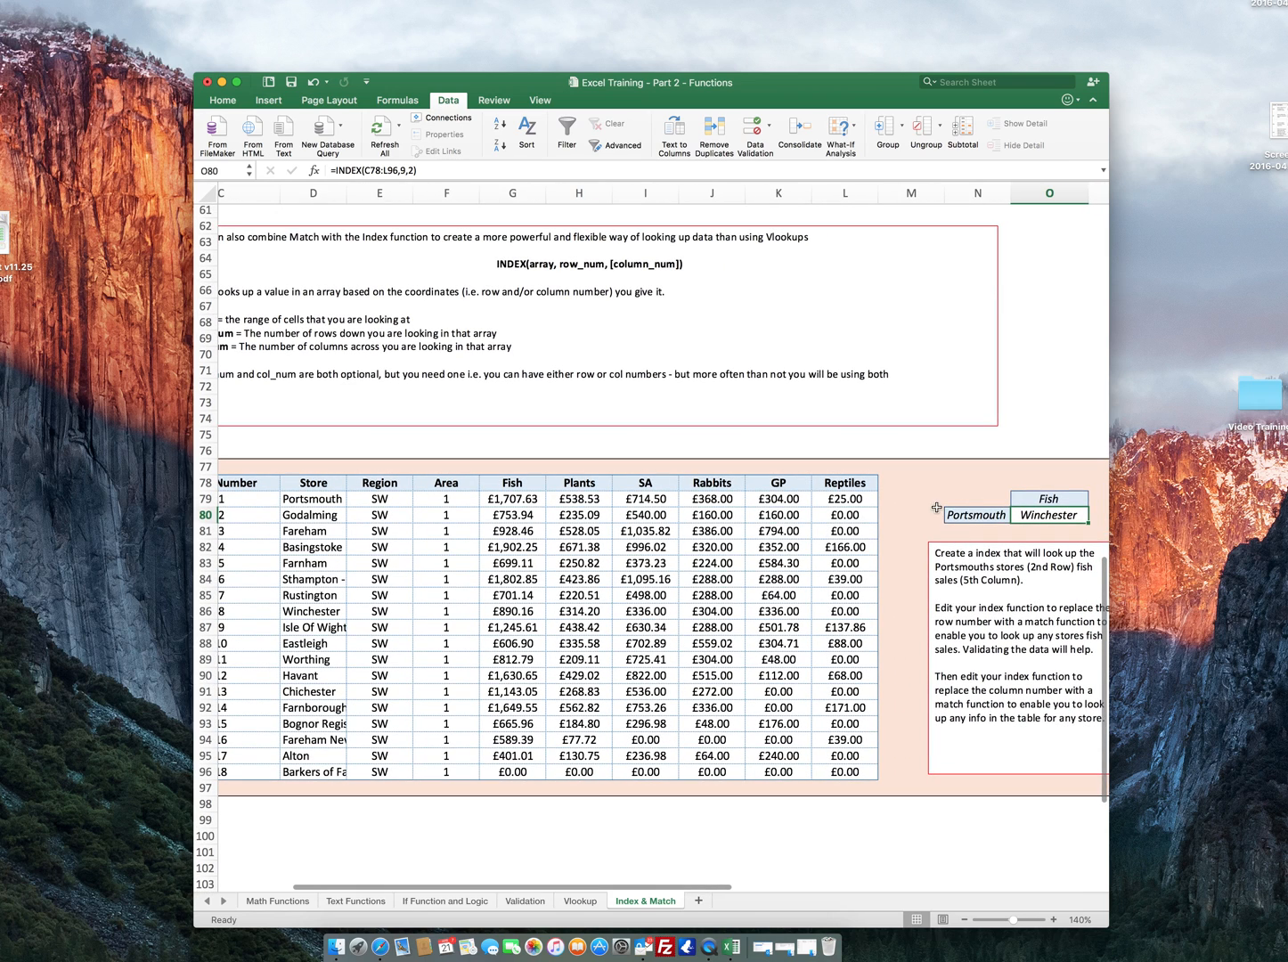
left_click(405, 171)
key("BackSpace")
type("match(")
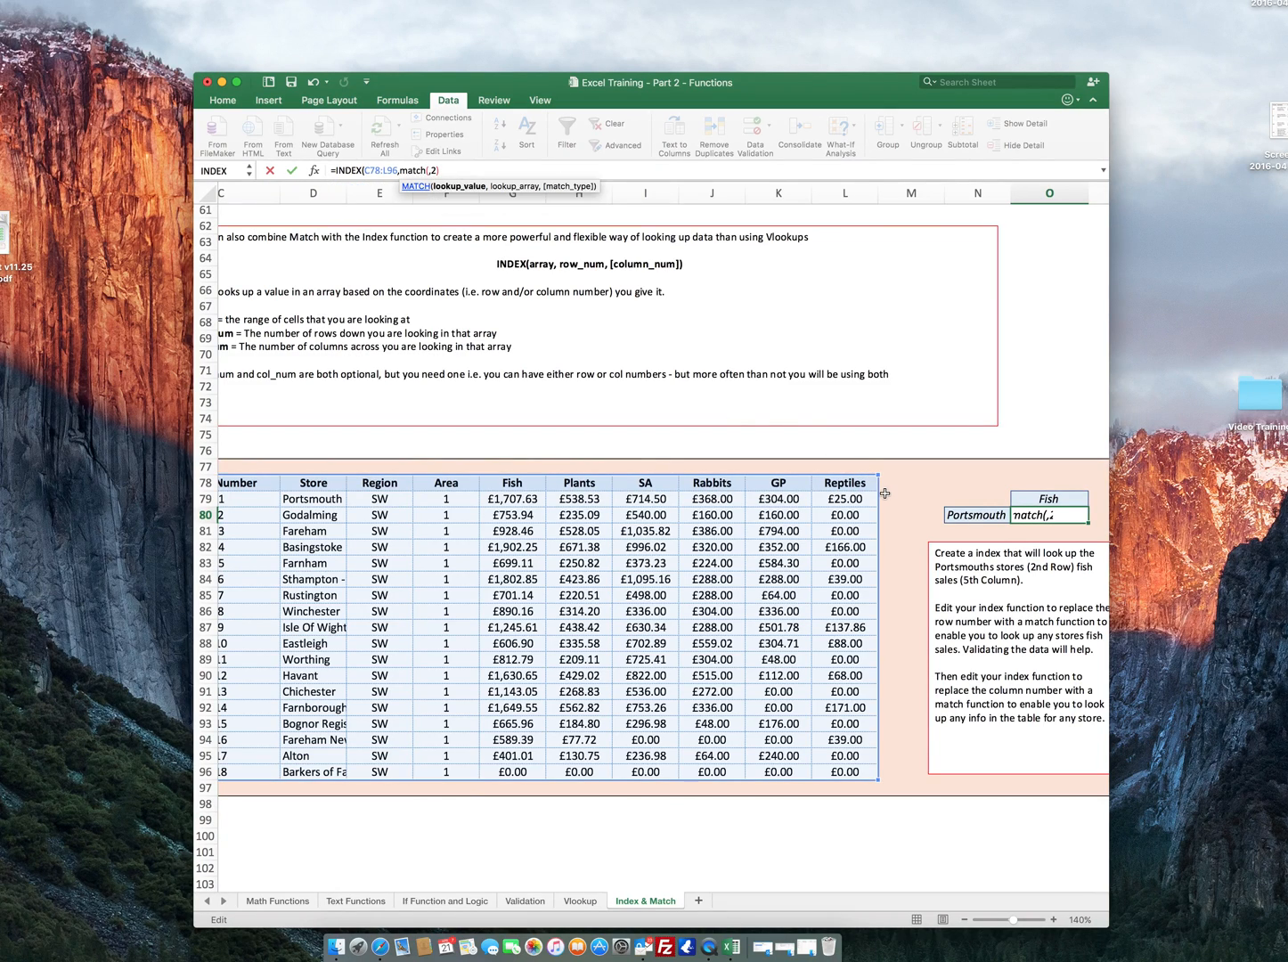
scroll(926, 498, "left", 2)
scroll(926, 497, "down", 1)
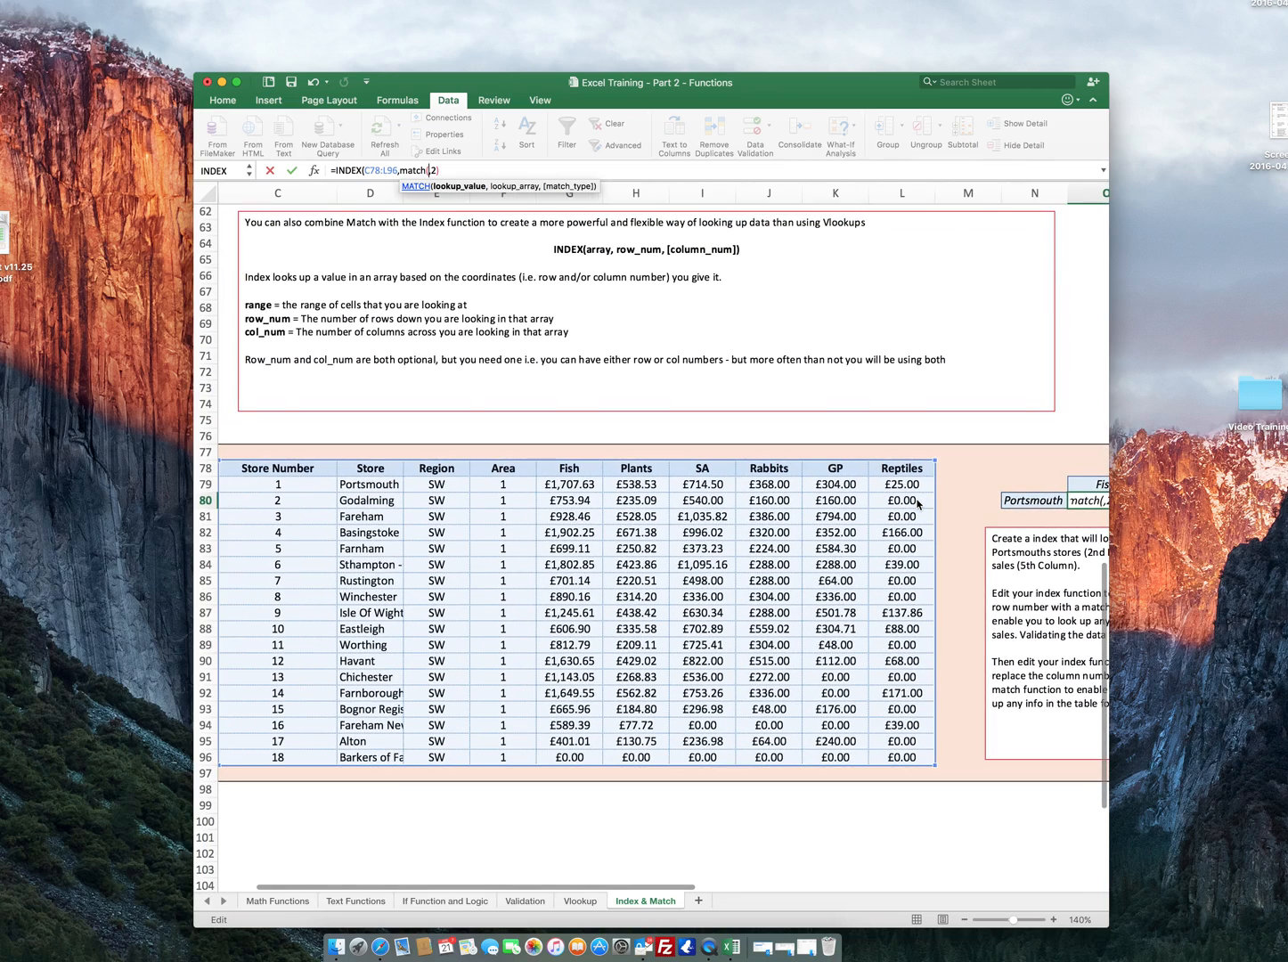
scroll(917, 505, "right", 2)
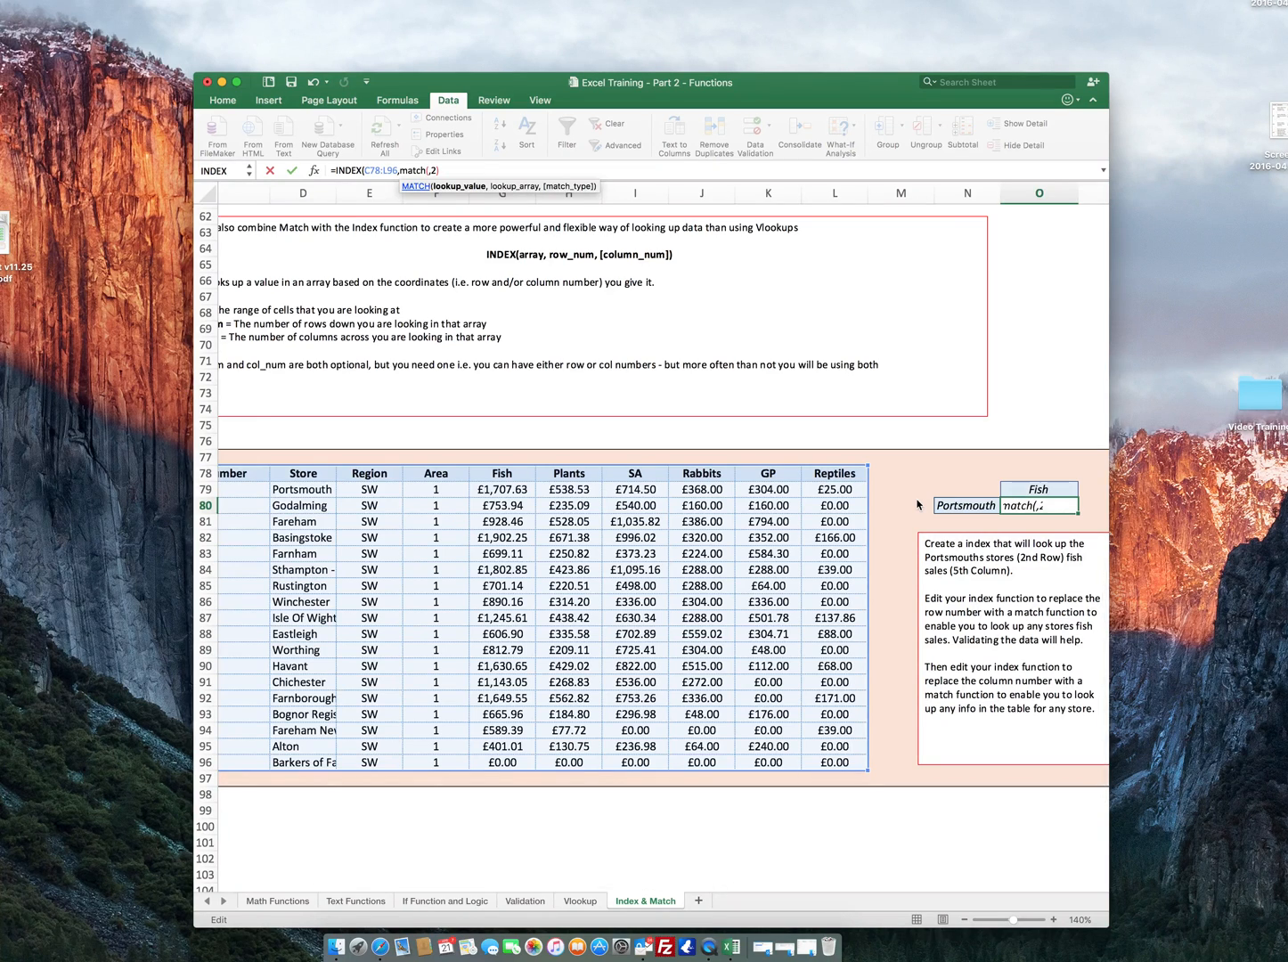
scroll(918, 504, "left", 1)
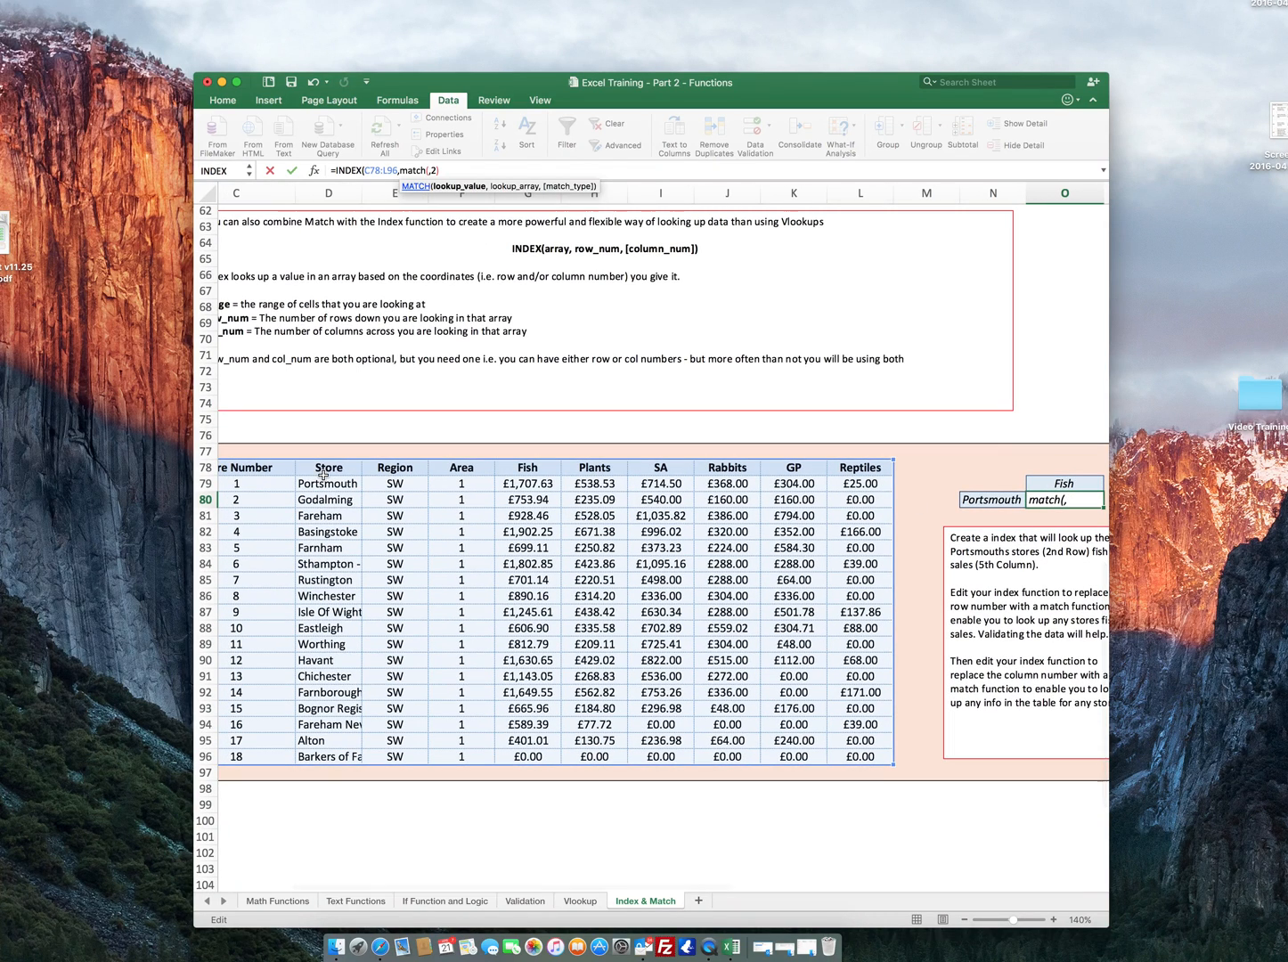
left_click_drag(319, 465, 317, 756)
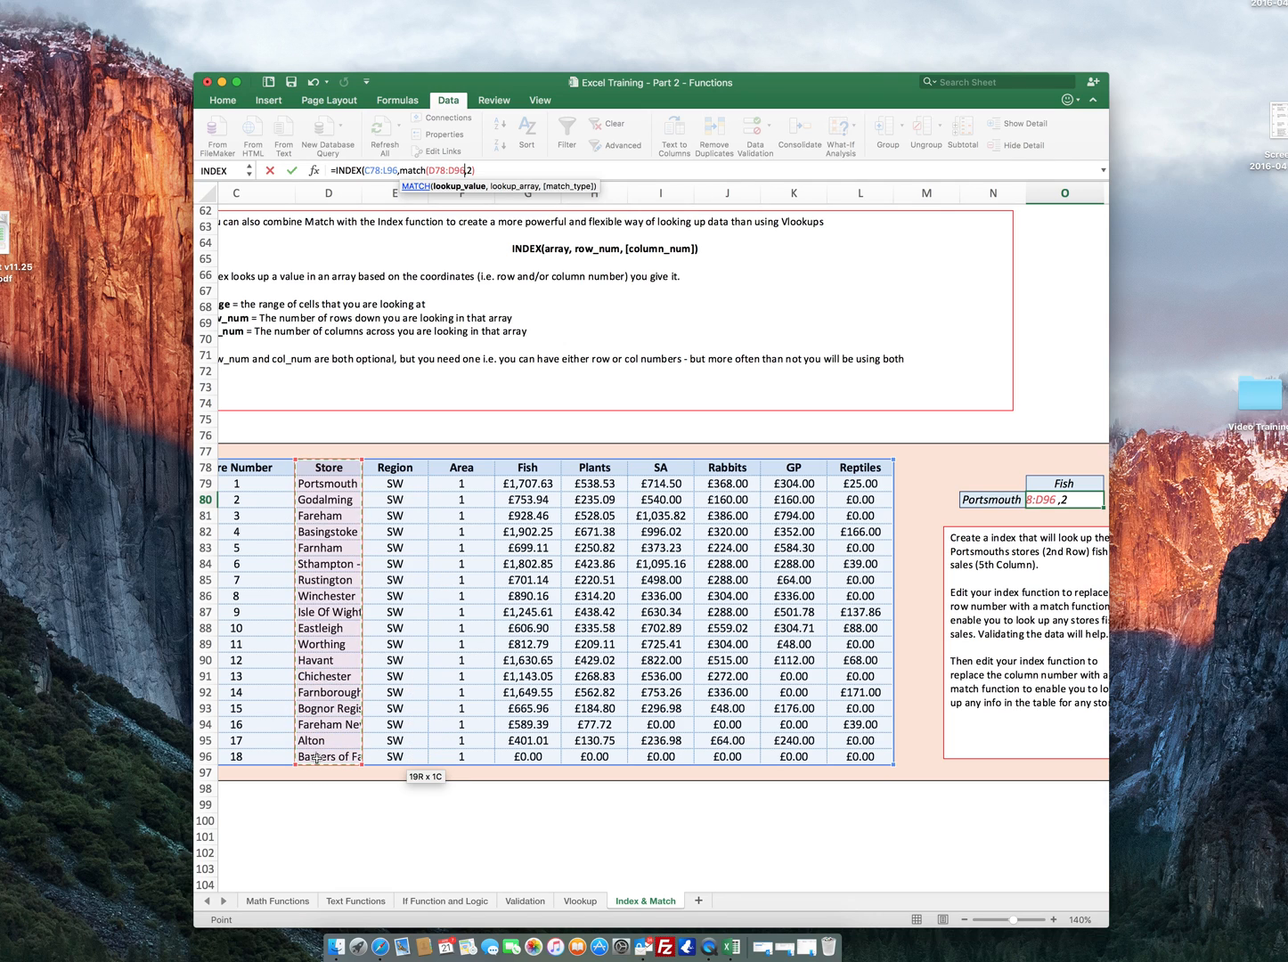
key("BackSpace")
key("BackSpace")
key("BackSpace")
key("BackSpace")
key("BackSpace")
key("BackSpace")
key("BackSpace")
Complete the row MATCH in O80 with N80 as lookup value, D78:D96 as lookup array and match type 0.
left_click(991, 499)
type(",")
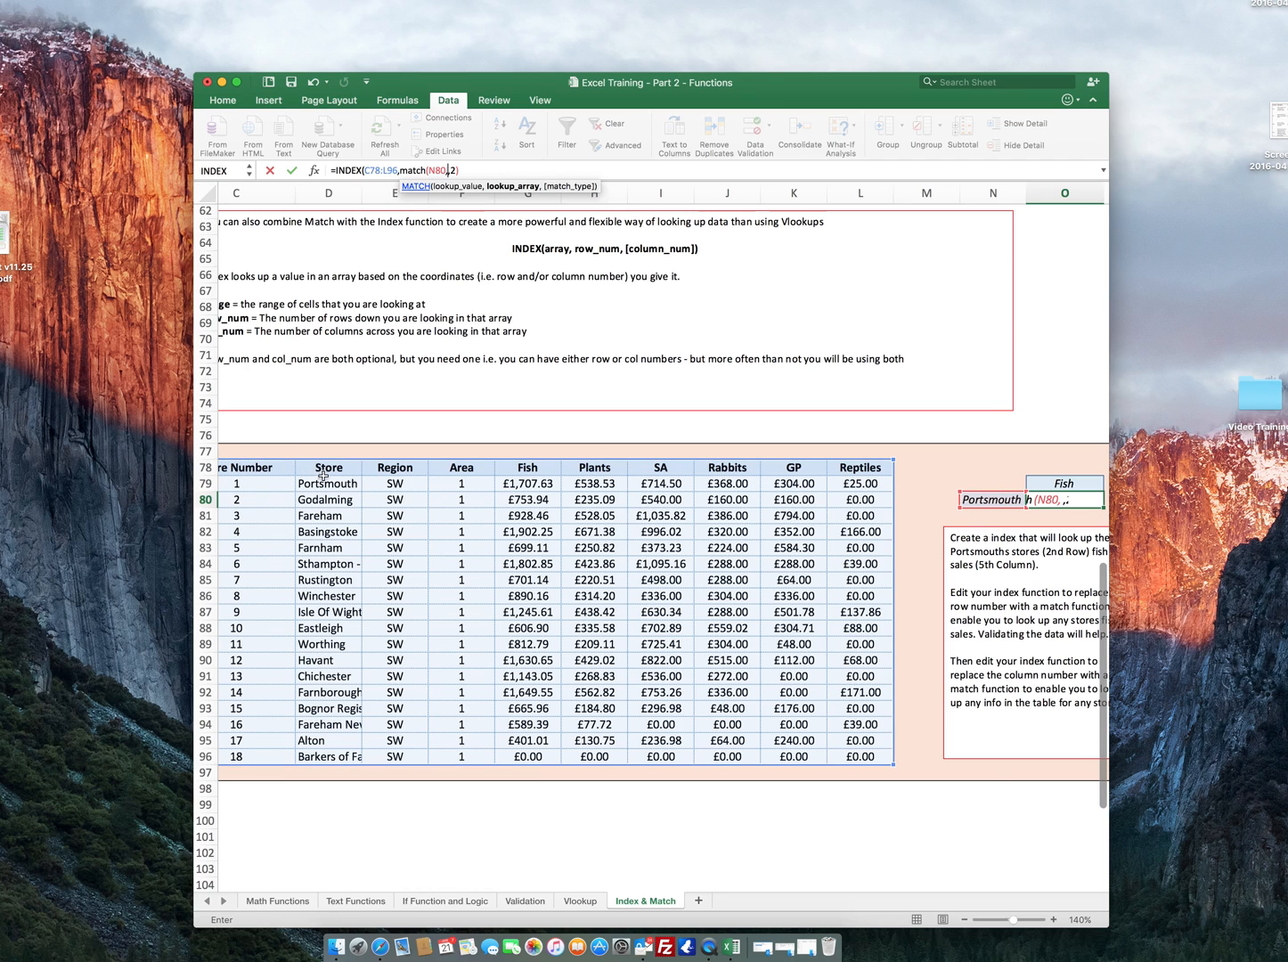
left_click_drag(324, 468, 317, 762)
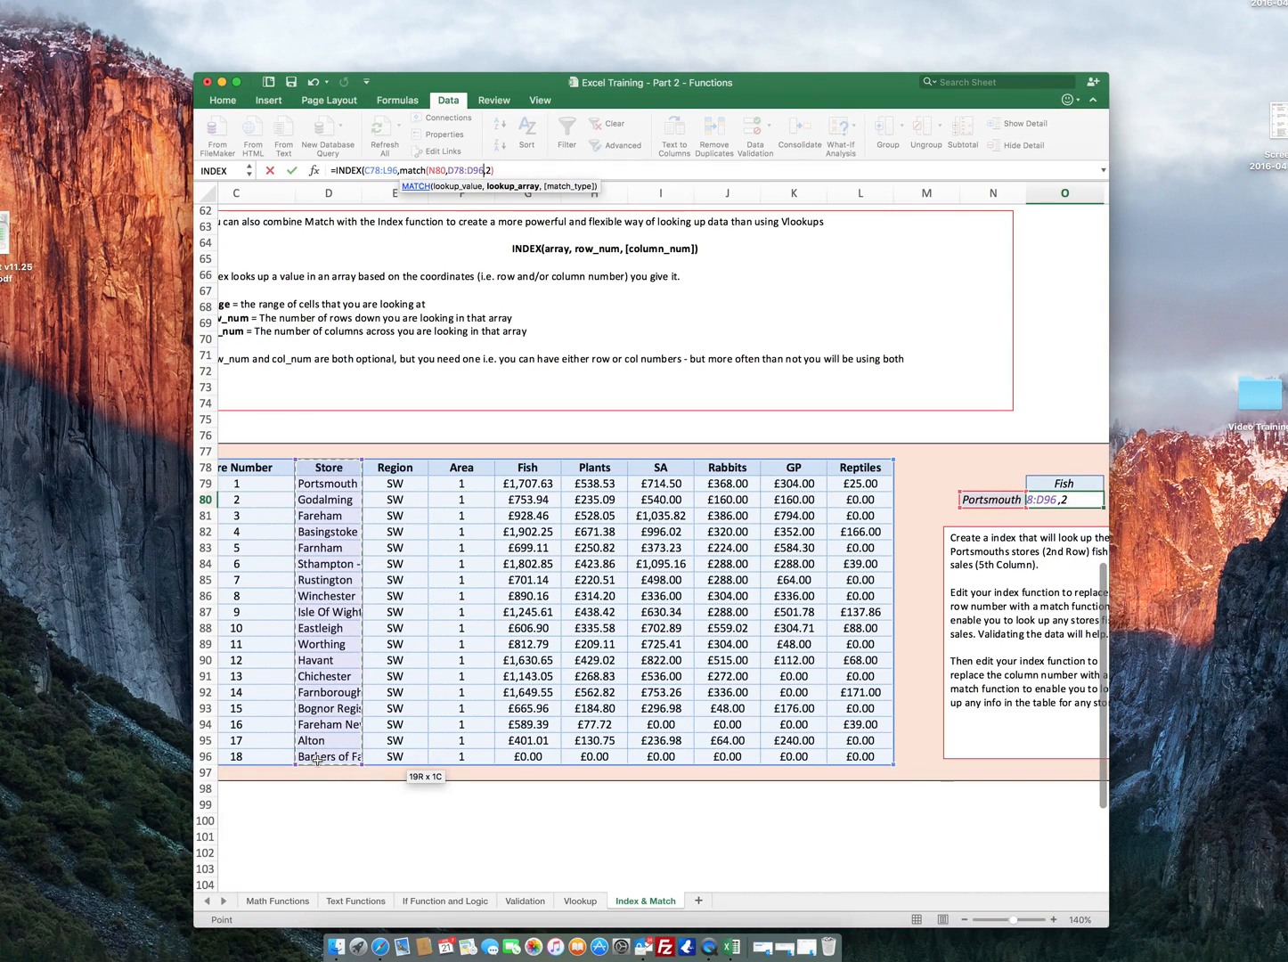
type(",0)")
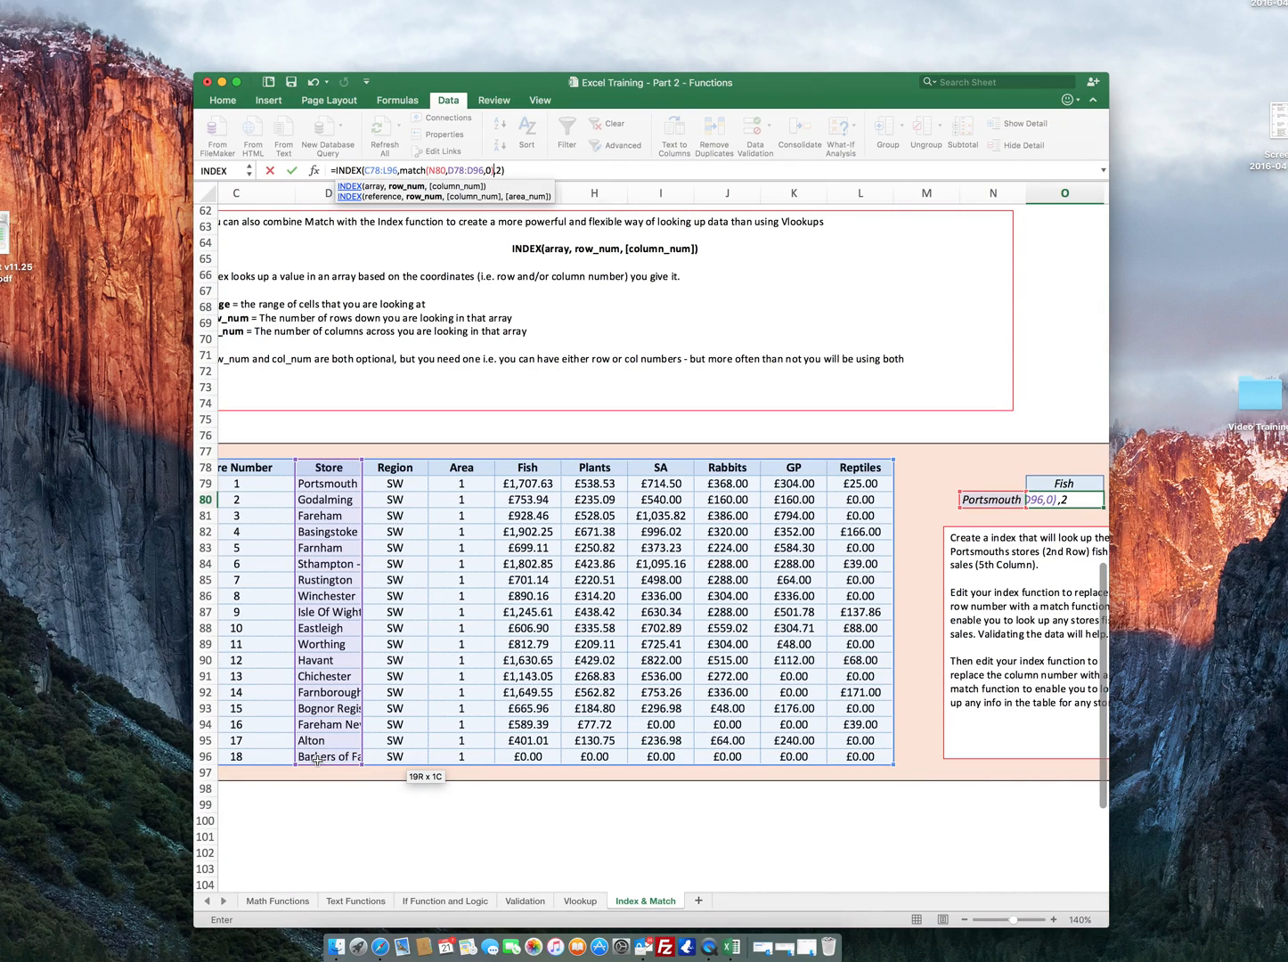
key("Return")
left_click(318, 757)
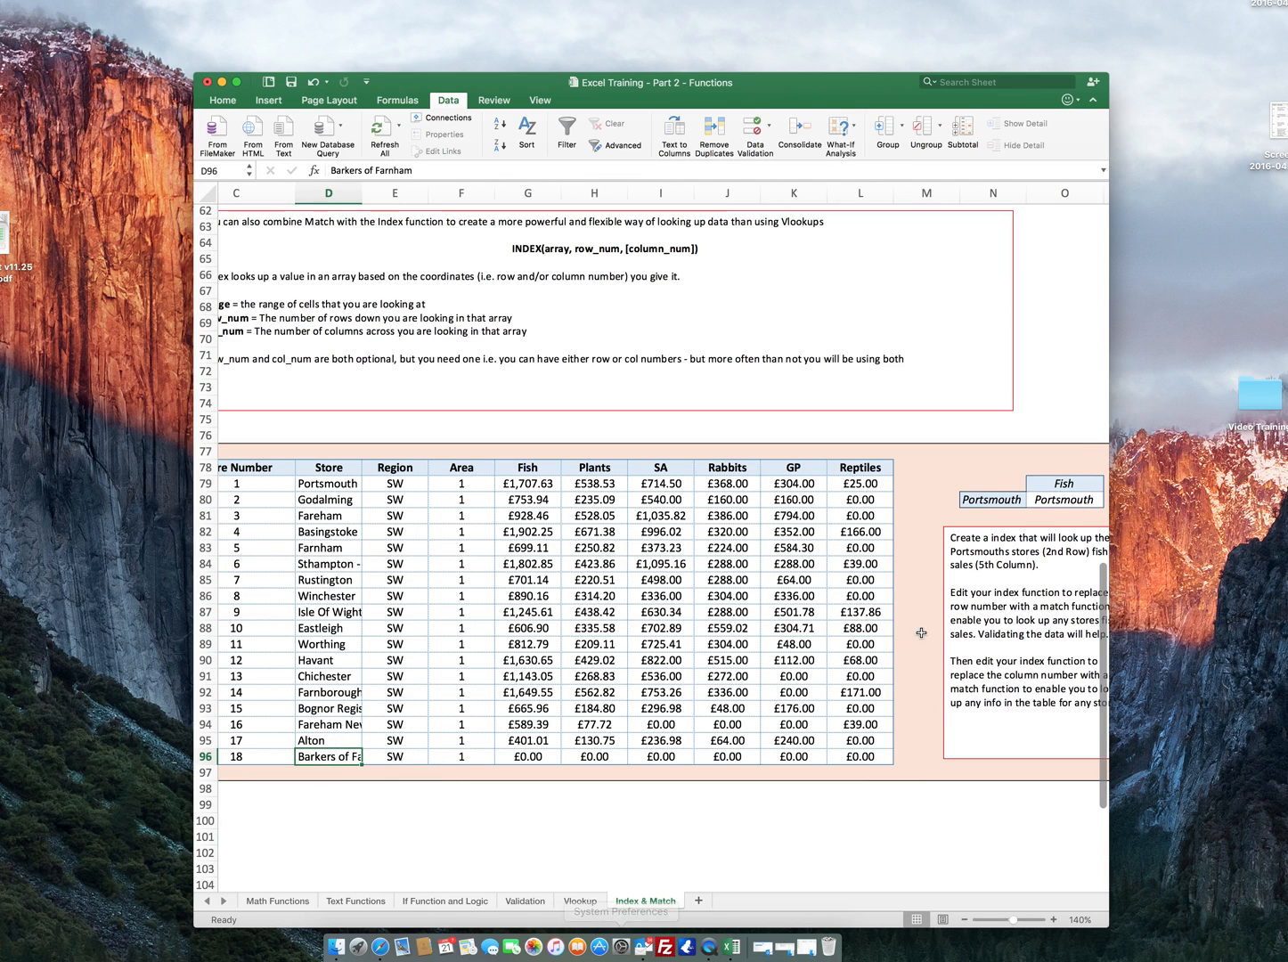
Test the row lookup by entering Havant in store cell N80 and comparing it with the result in O80.
left_click(1005, 501)
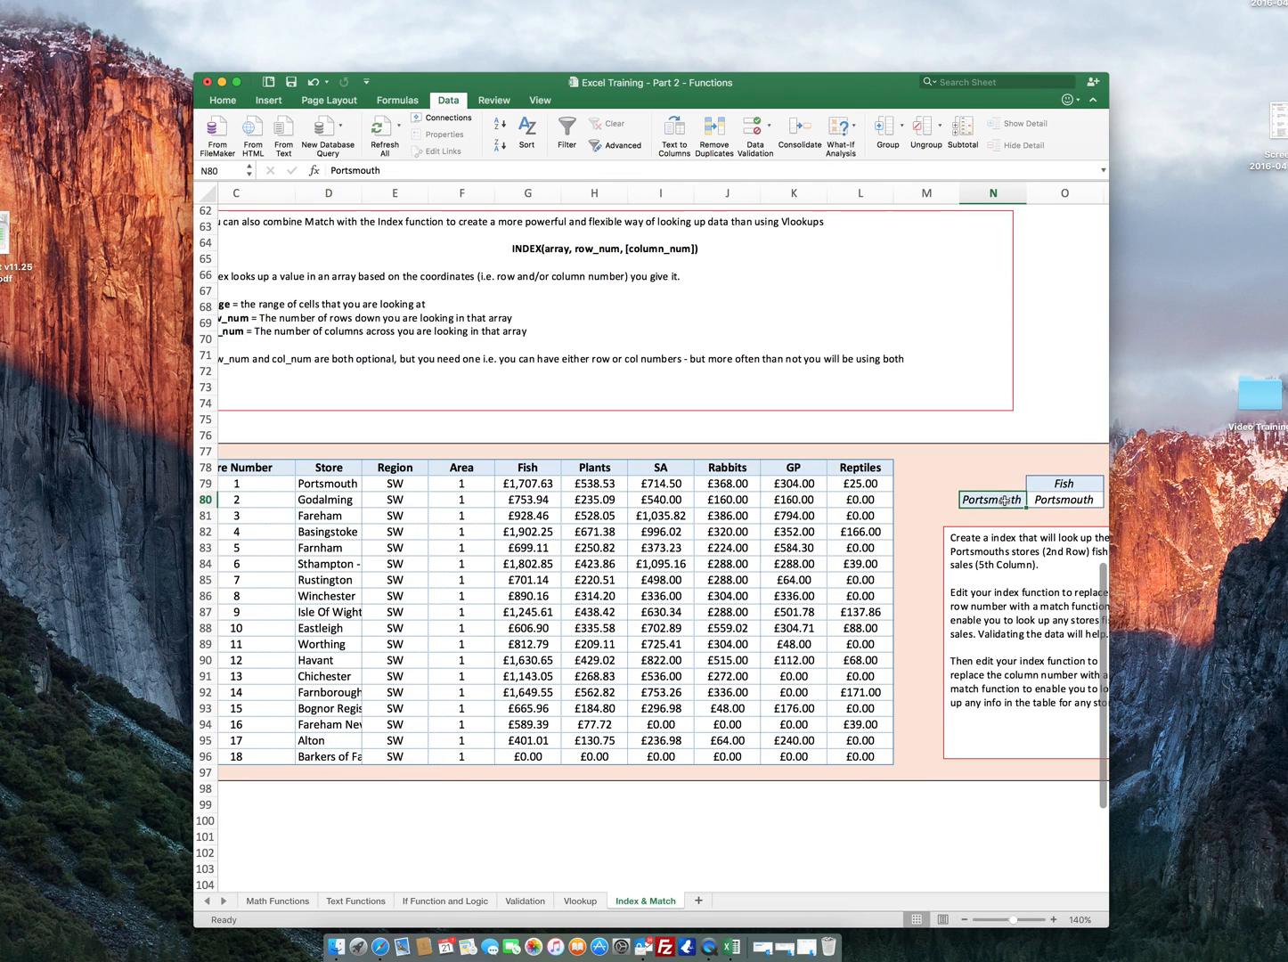
type("Hav")
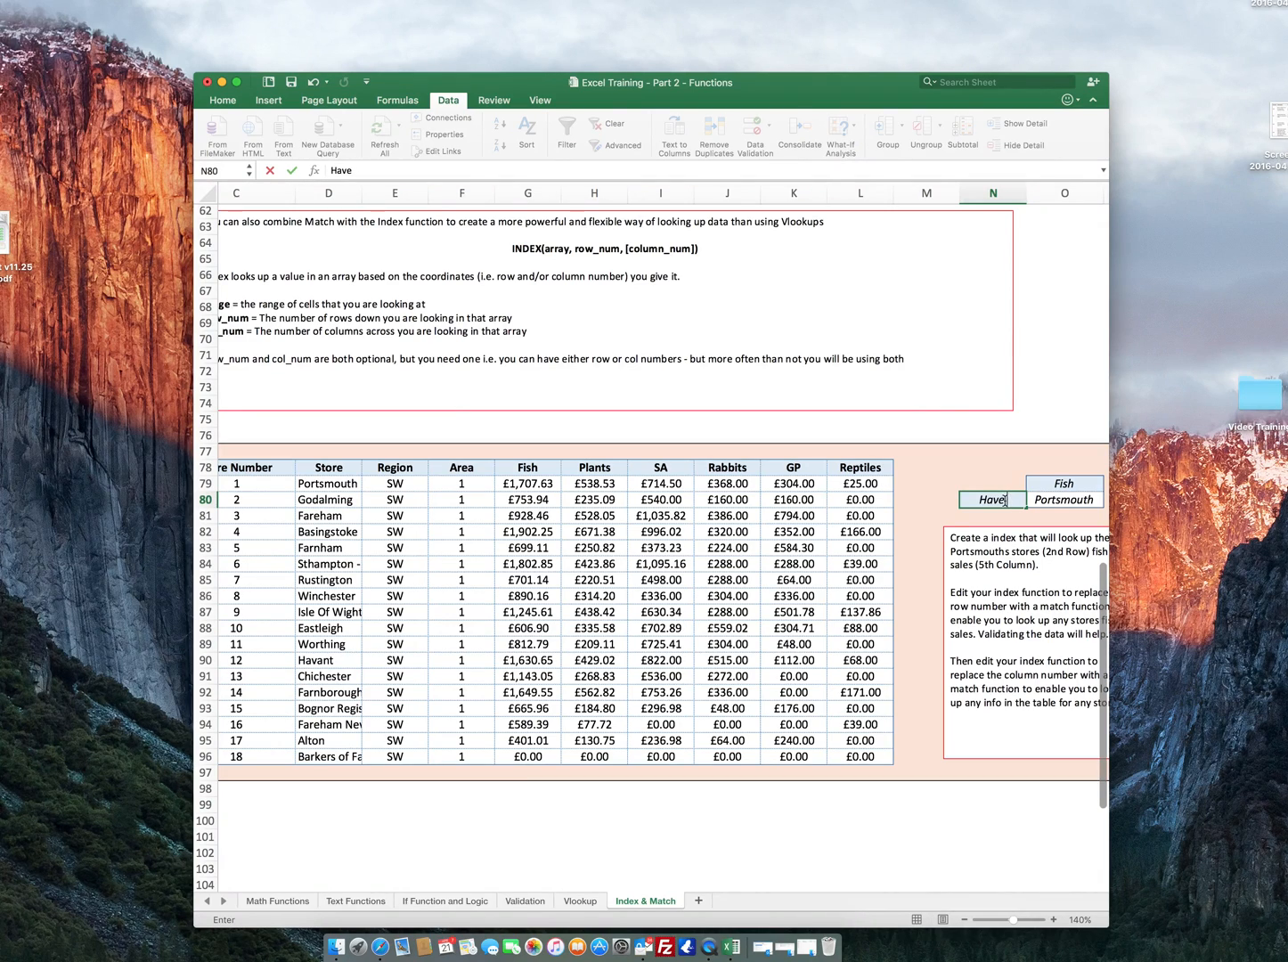
type("ant")
key("Return")
left_click(1005, 500)
key("Right")
key("Left")
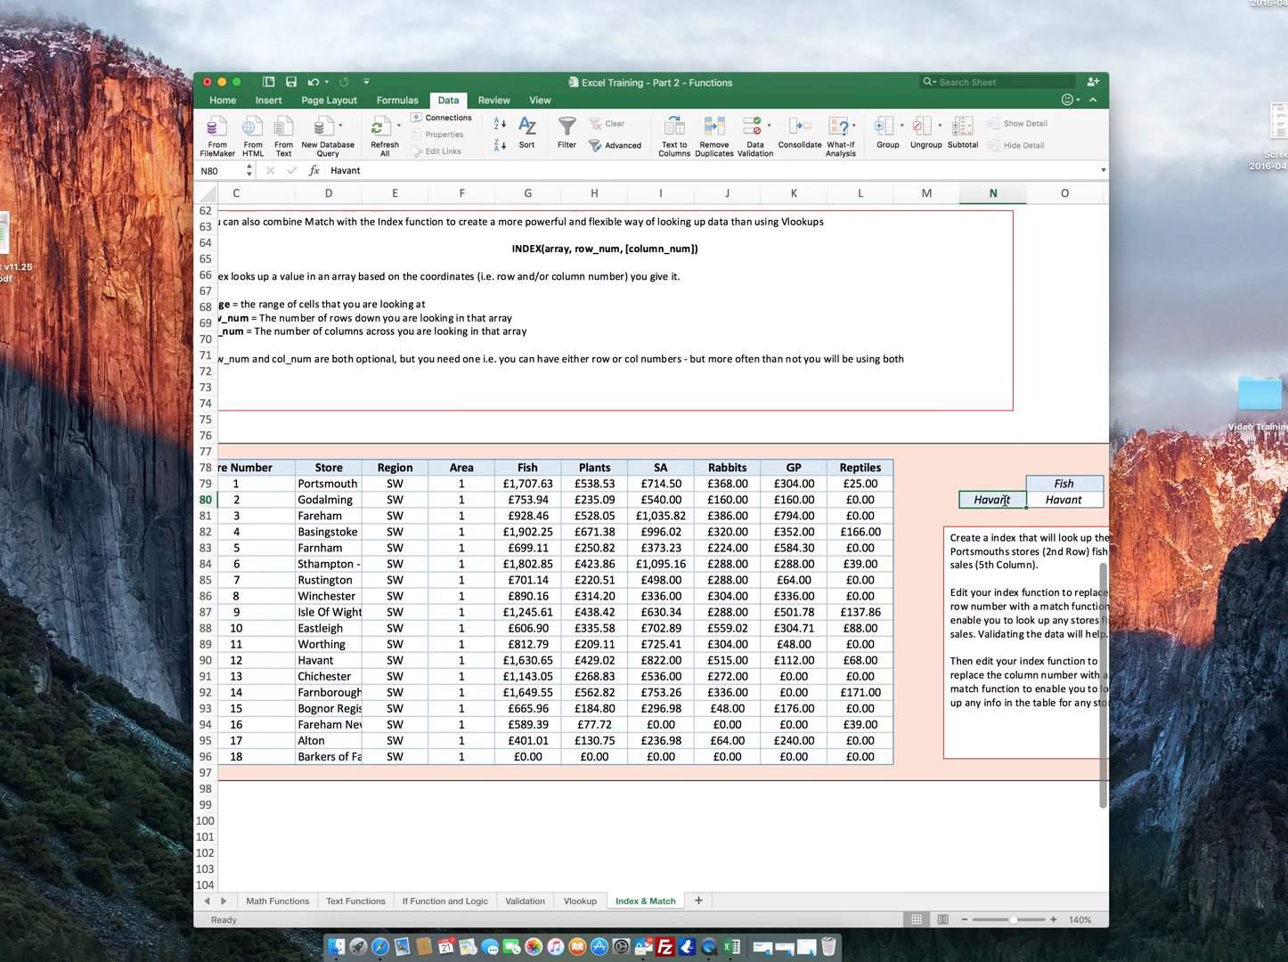
key("Right")
key("Left")
key("Right")
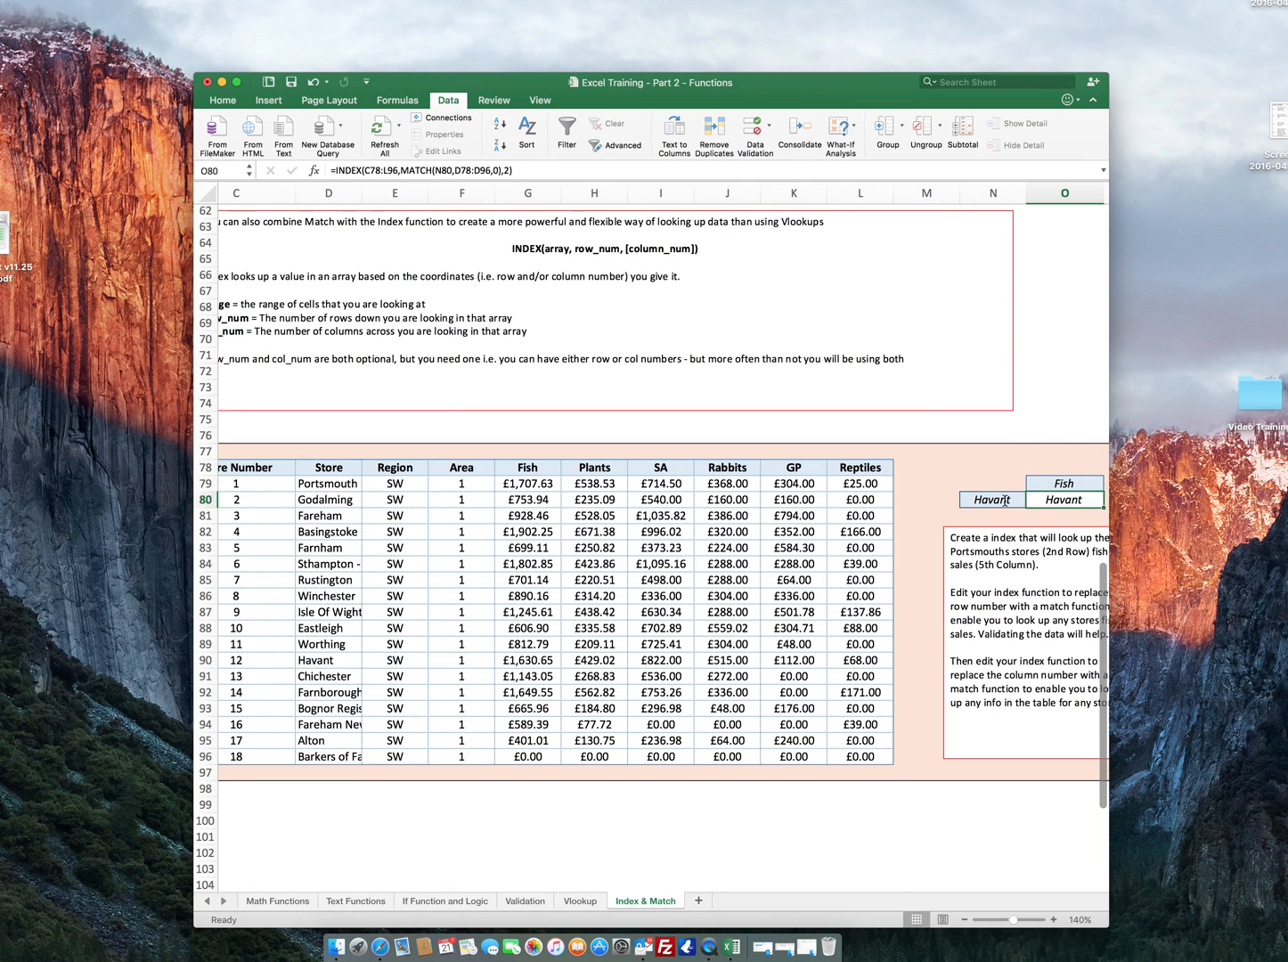
Replace the fixed column number in O80's INDEX formula with the opening of a MATCH function.
left_click(509, 174)
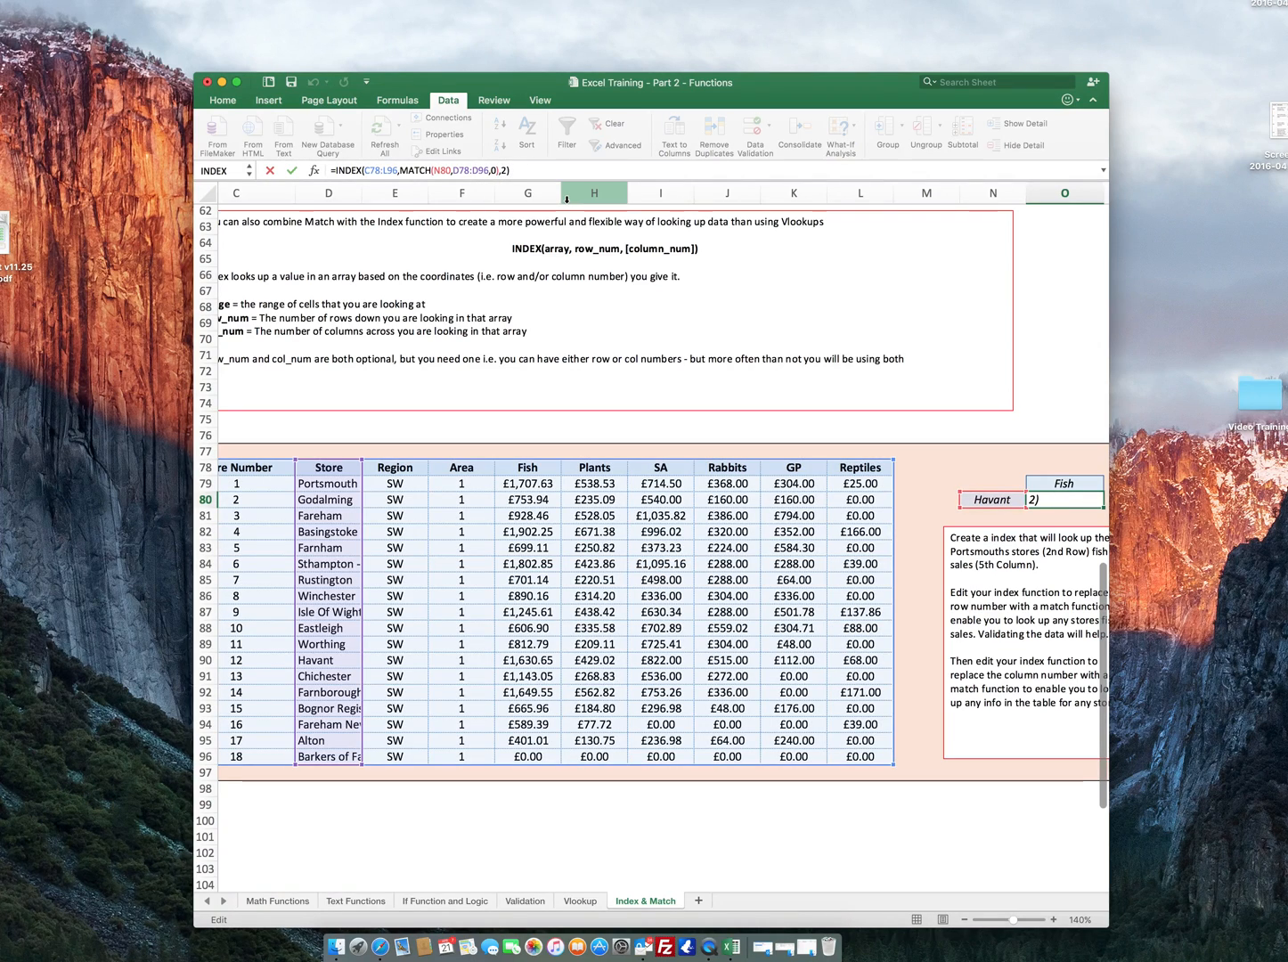
key("Left")
key("BackSpace")
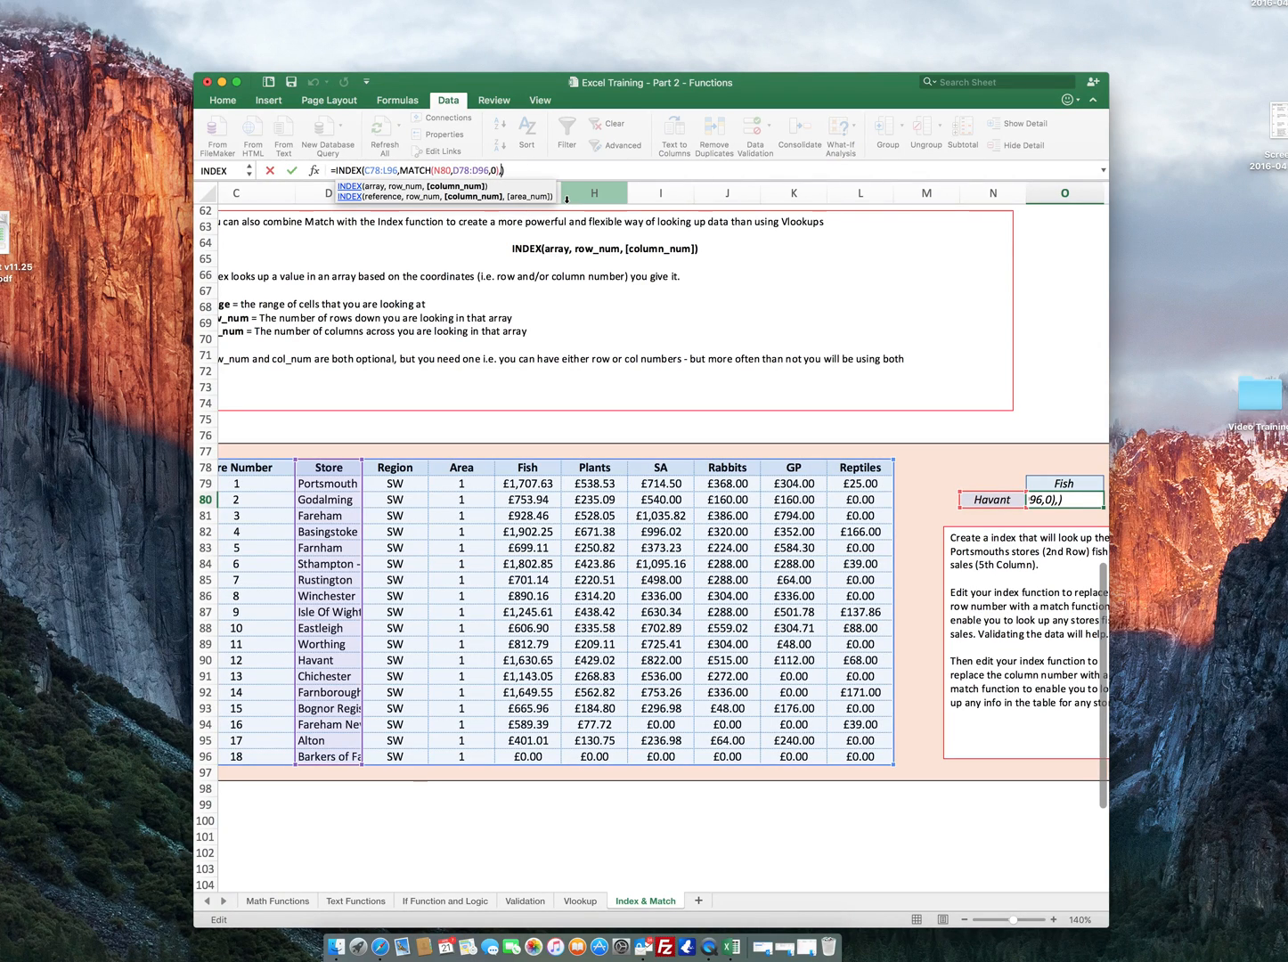
type("match(")
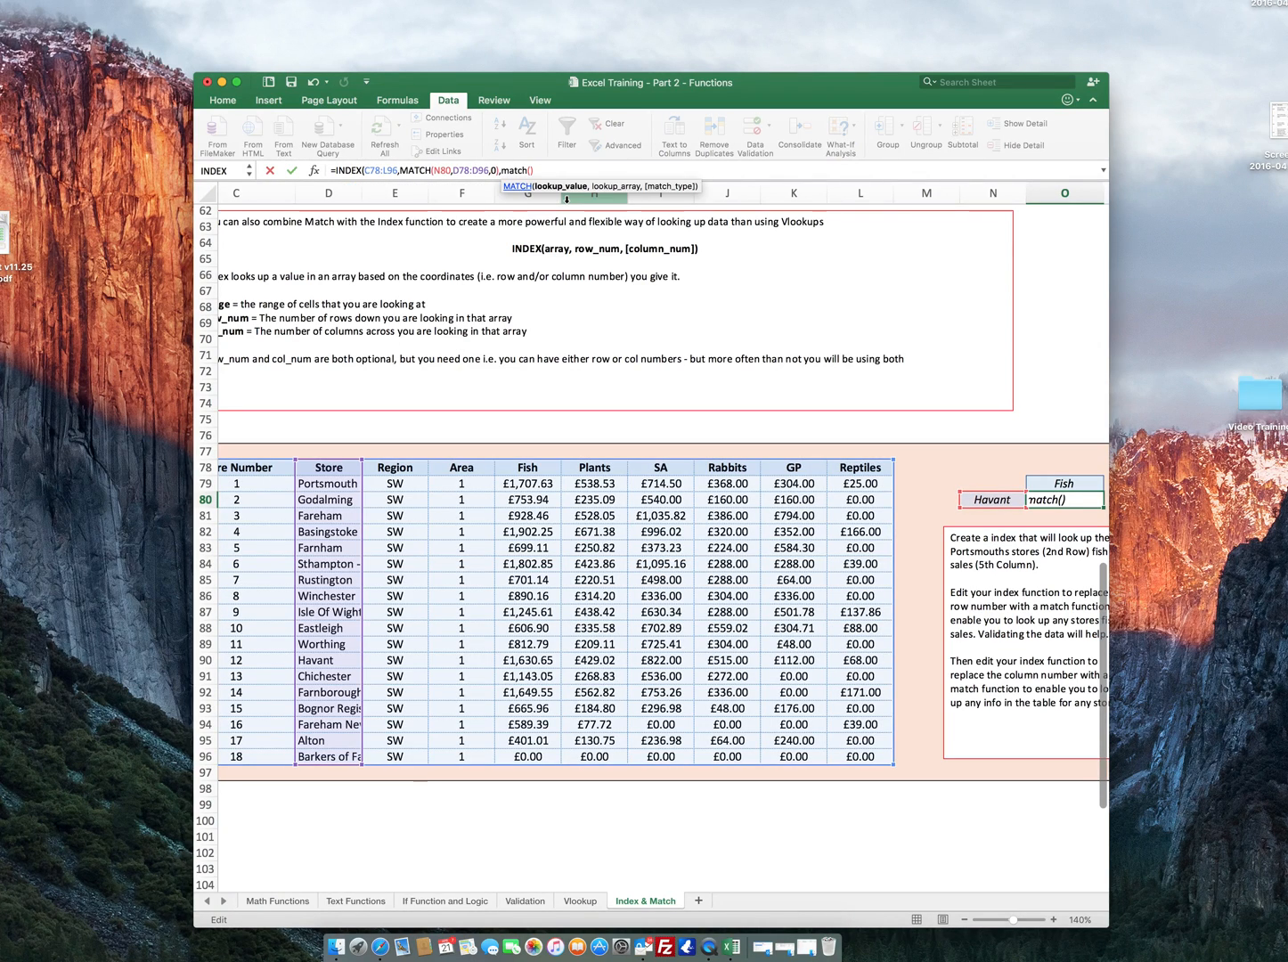
left_click(1065, 483)
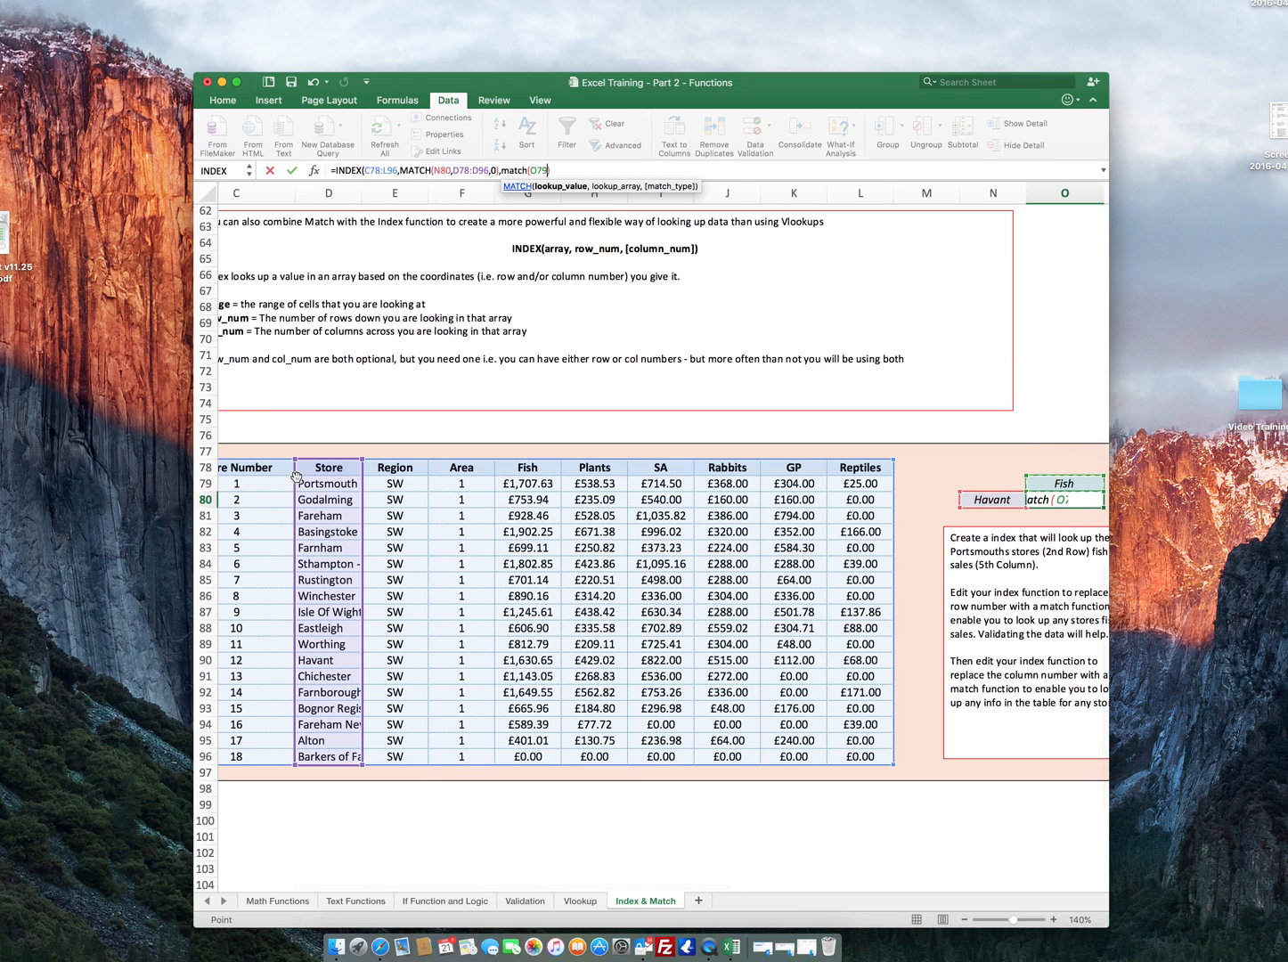
left_click_drag(254, 470, 891, 472)
key("BackSpace")
key("BackSpace")
key("BackSpace")
key("BackSpace")
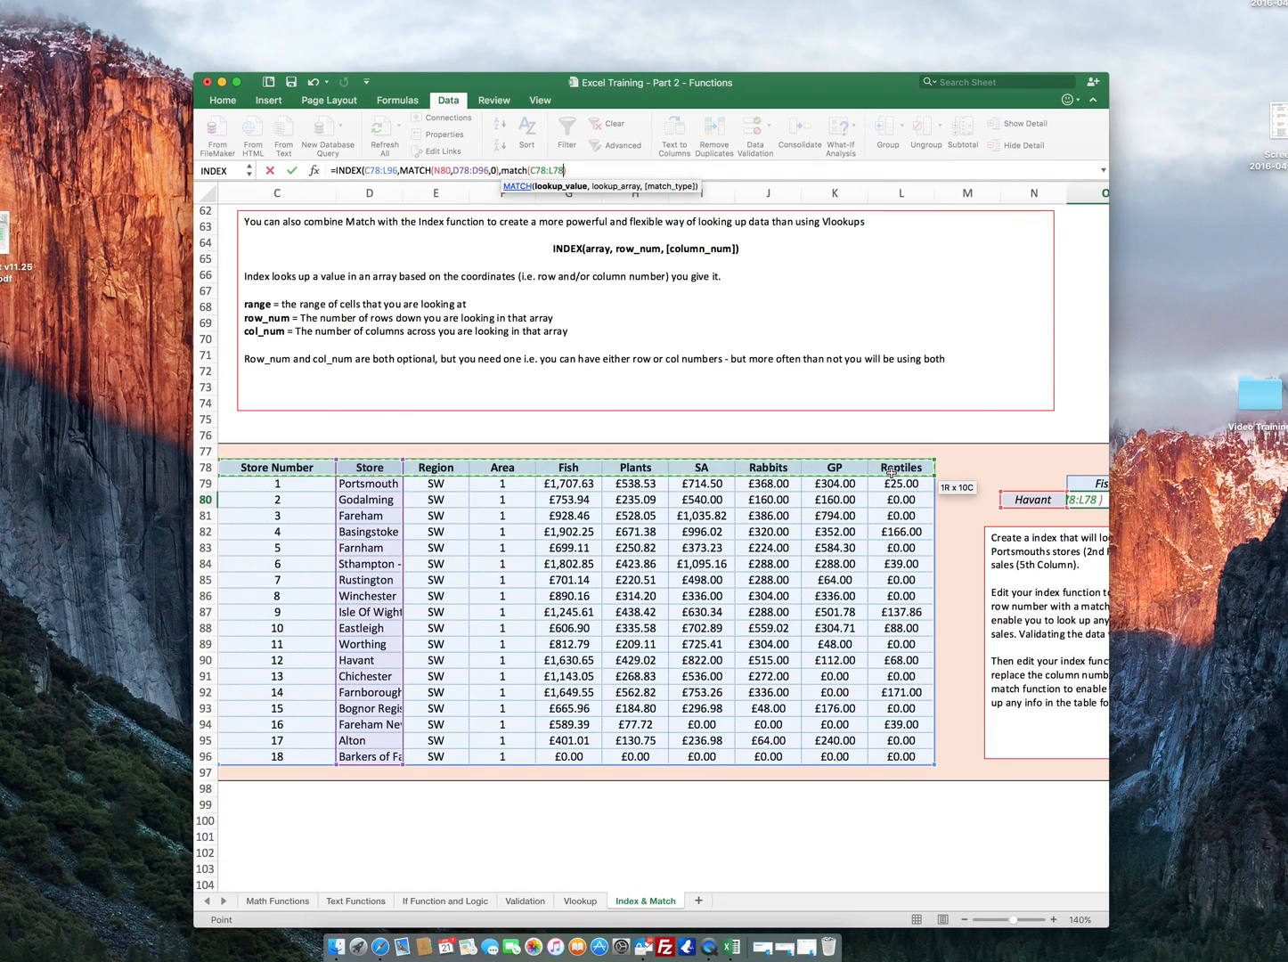
key("BackSpace")
key("BackSpace")
key("BackSpace")
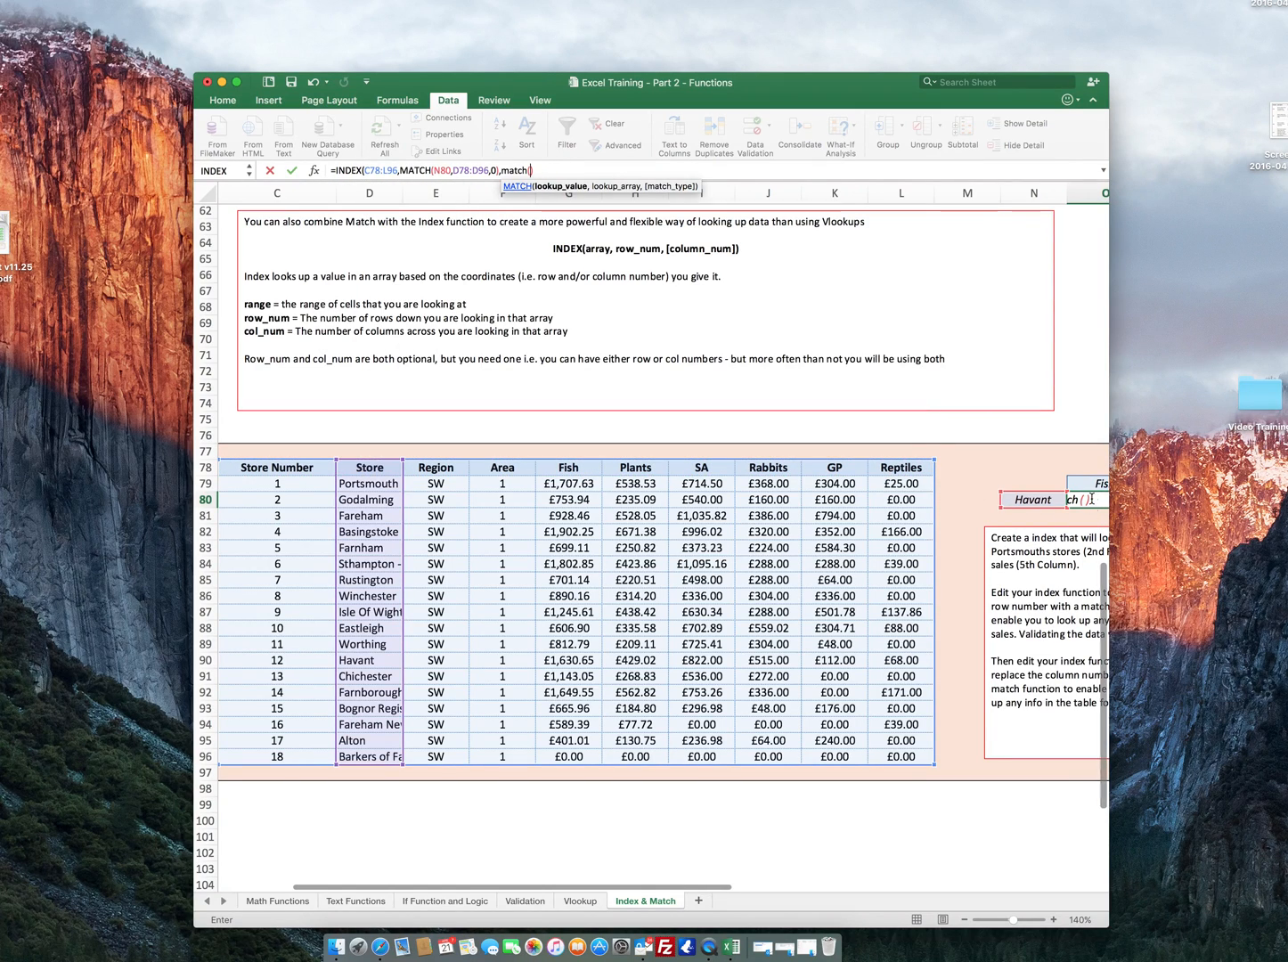
Complete the column MATCH in O80 with O79 as lookup value, C78:L78 as lookup array and match type 0.
left_click(1087, 481)
type(",")
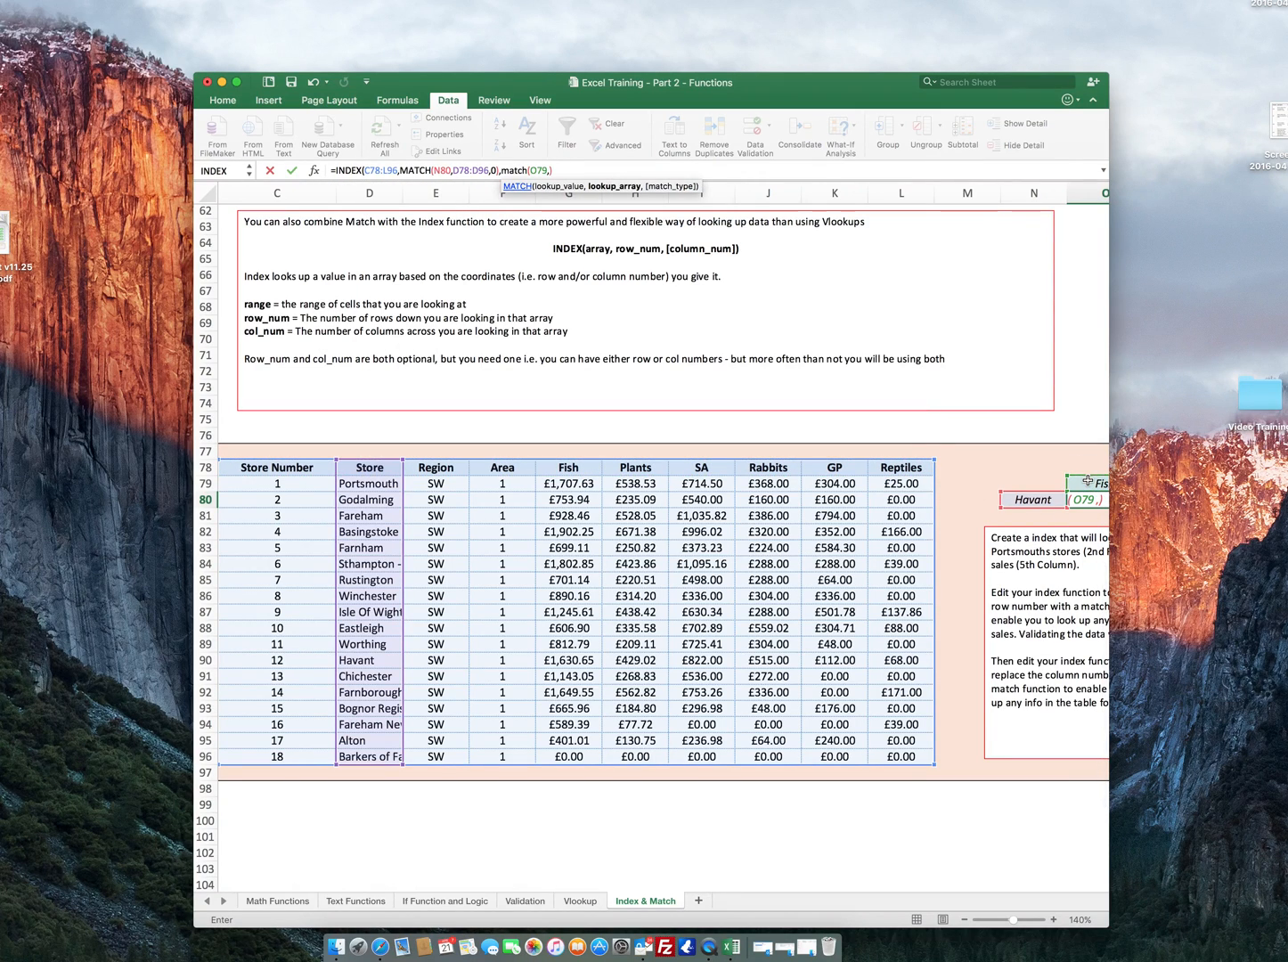
left_click_drag(302, 464, 891, 469)
type(",")
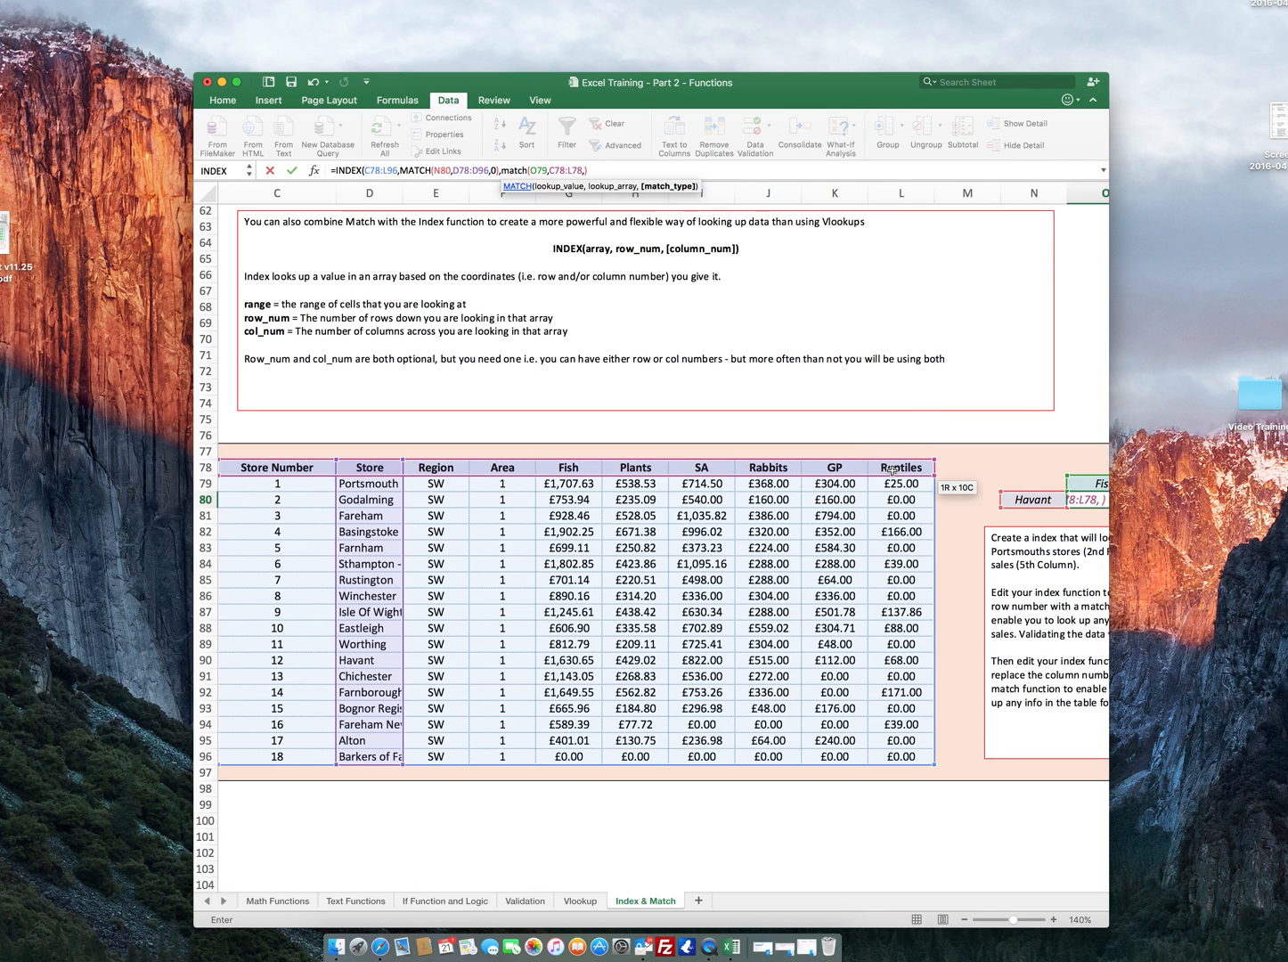
type("0))")
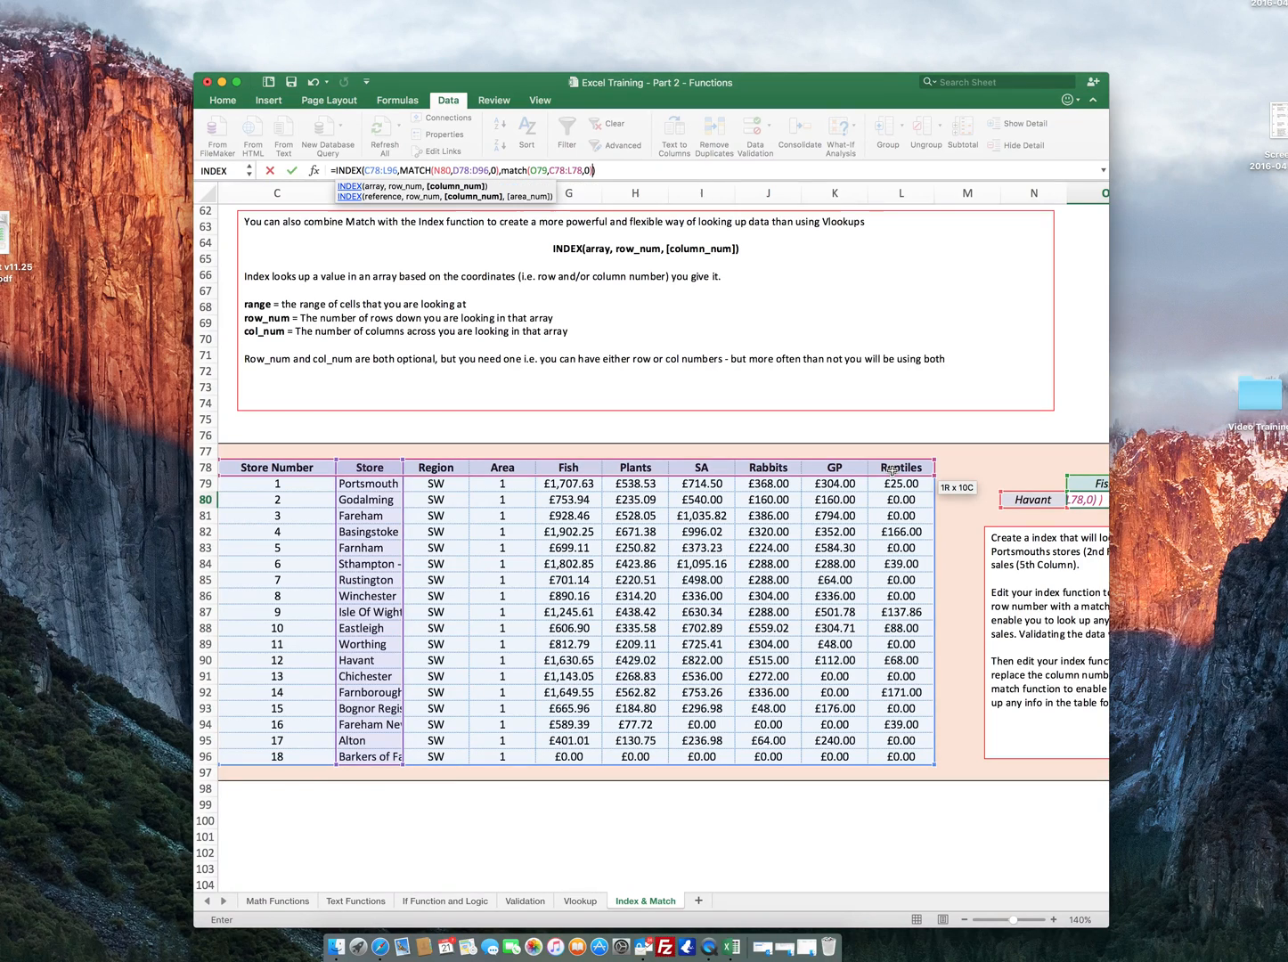
key("Return")
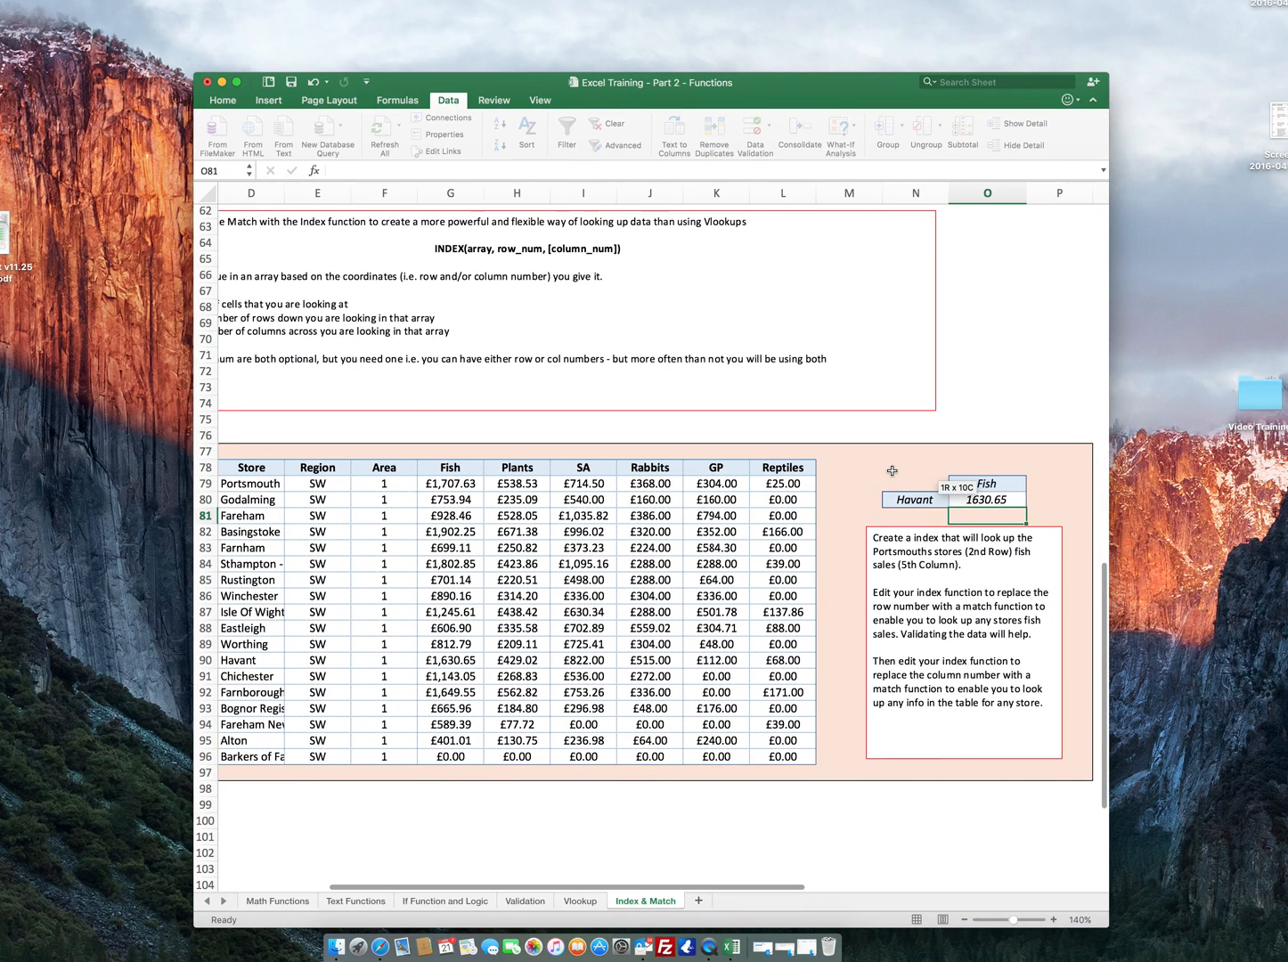
Test the column lookup by entering SA in heading cell O79.
key("Up")
key("Up")
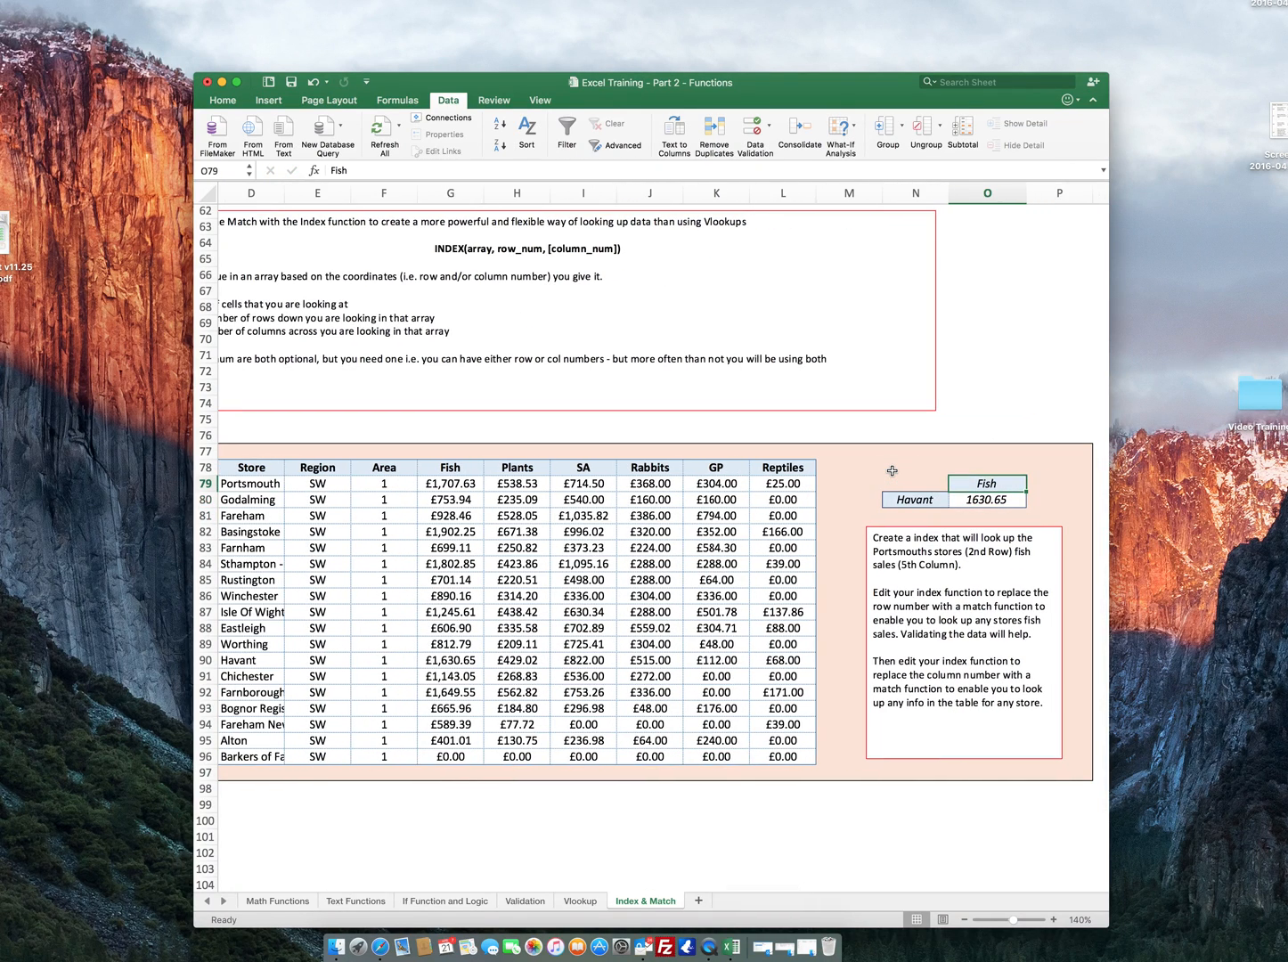
type("SA")
key("Return")
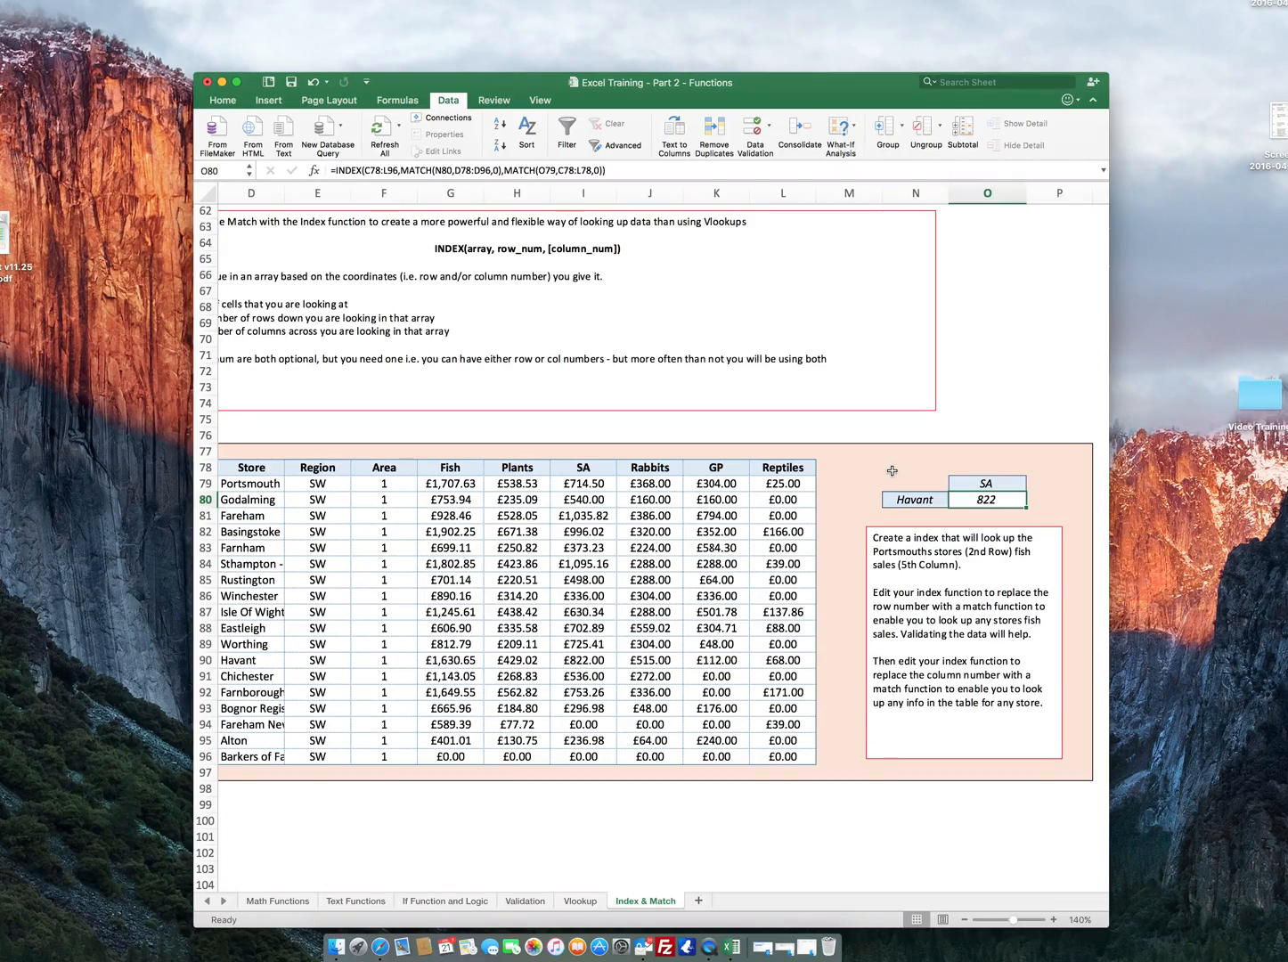
scroll(760, 556, "left", 1)
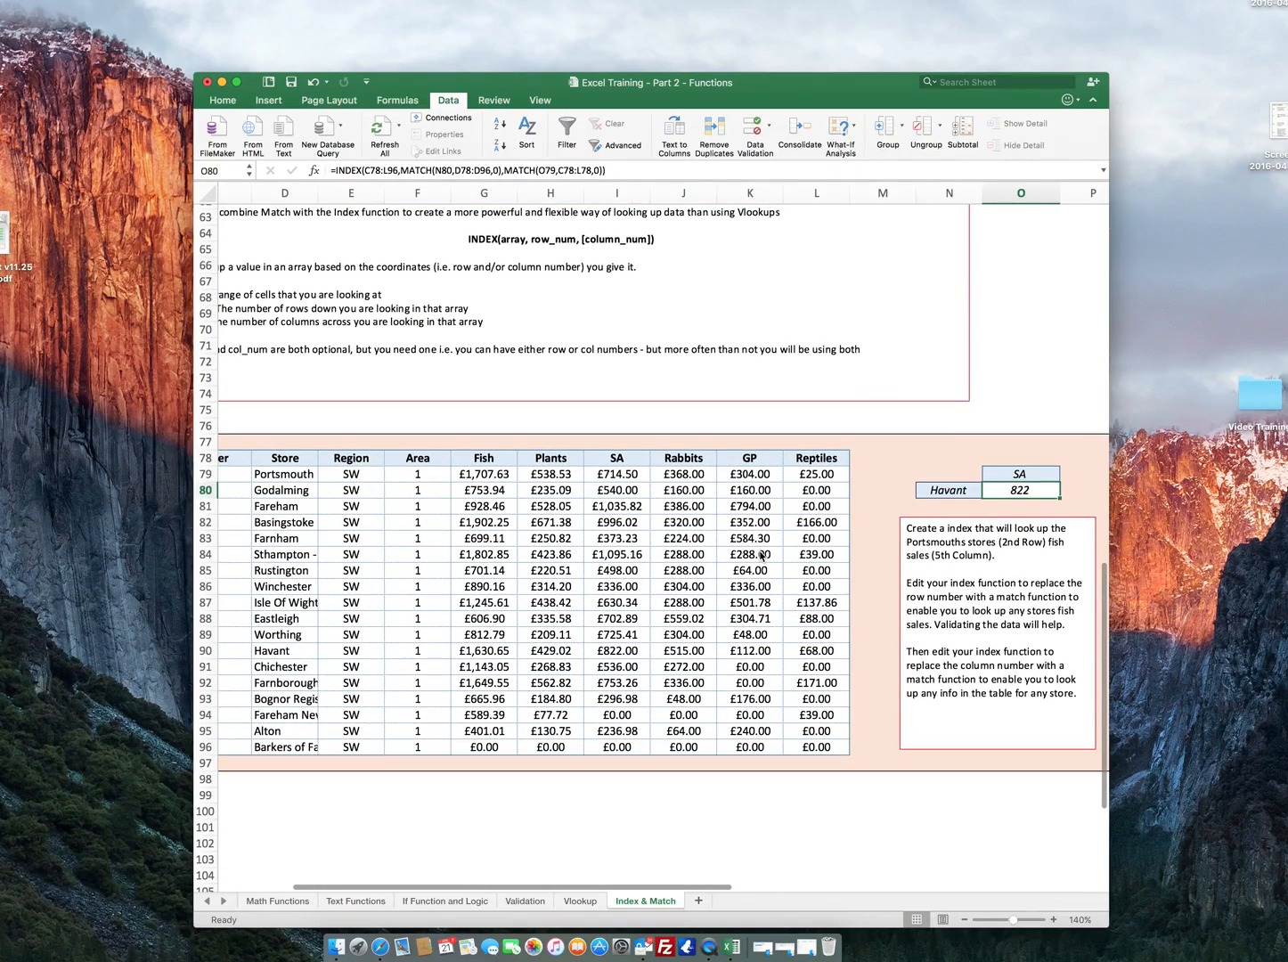
scroll(760, 556, "up", 10)
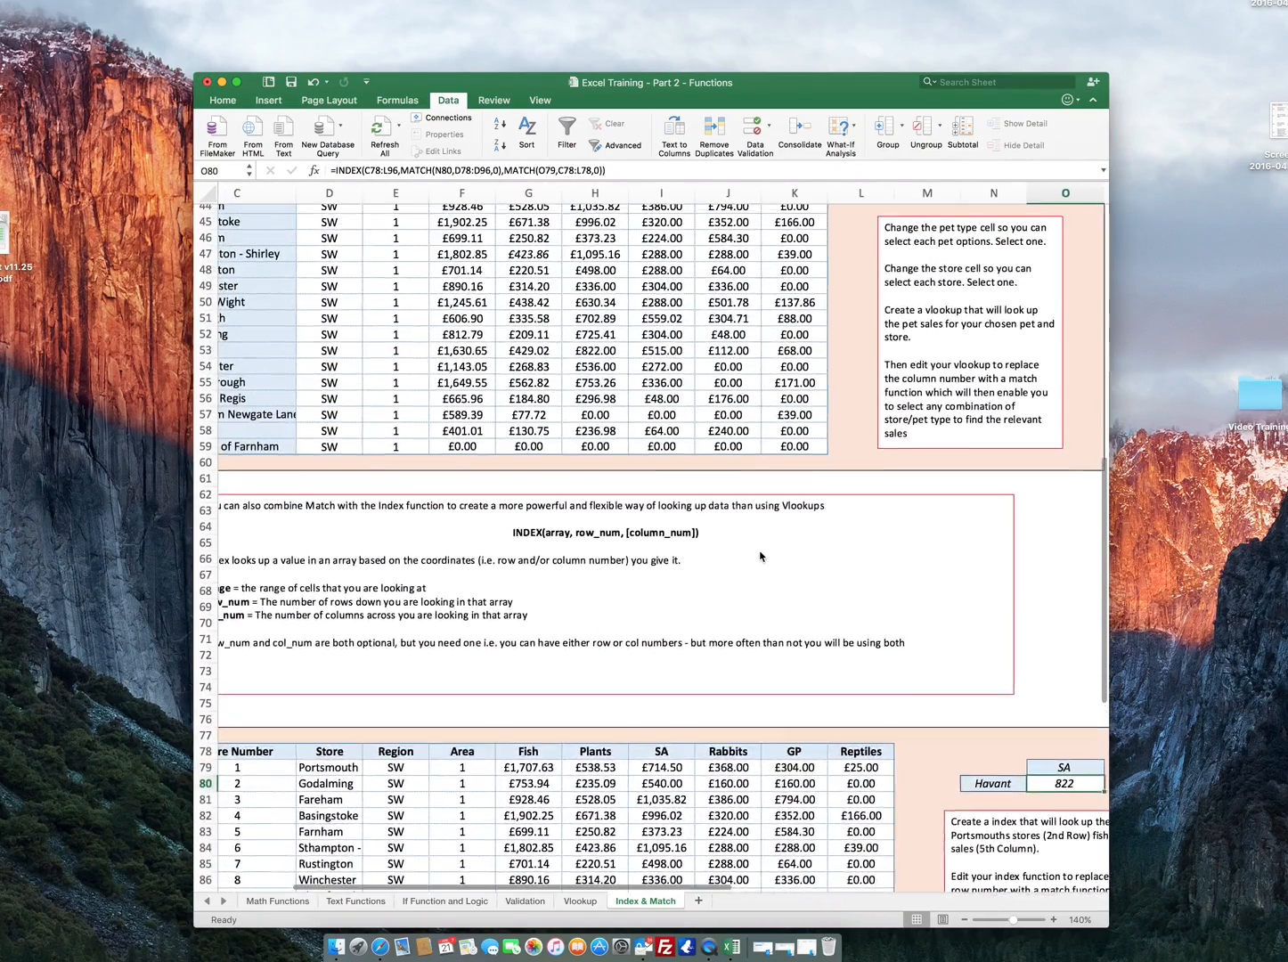
scroll(760, 556, "down", 10)
scroll(760, 556, "right", 1)
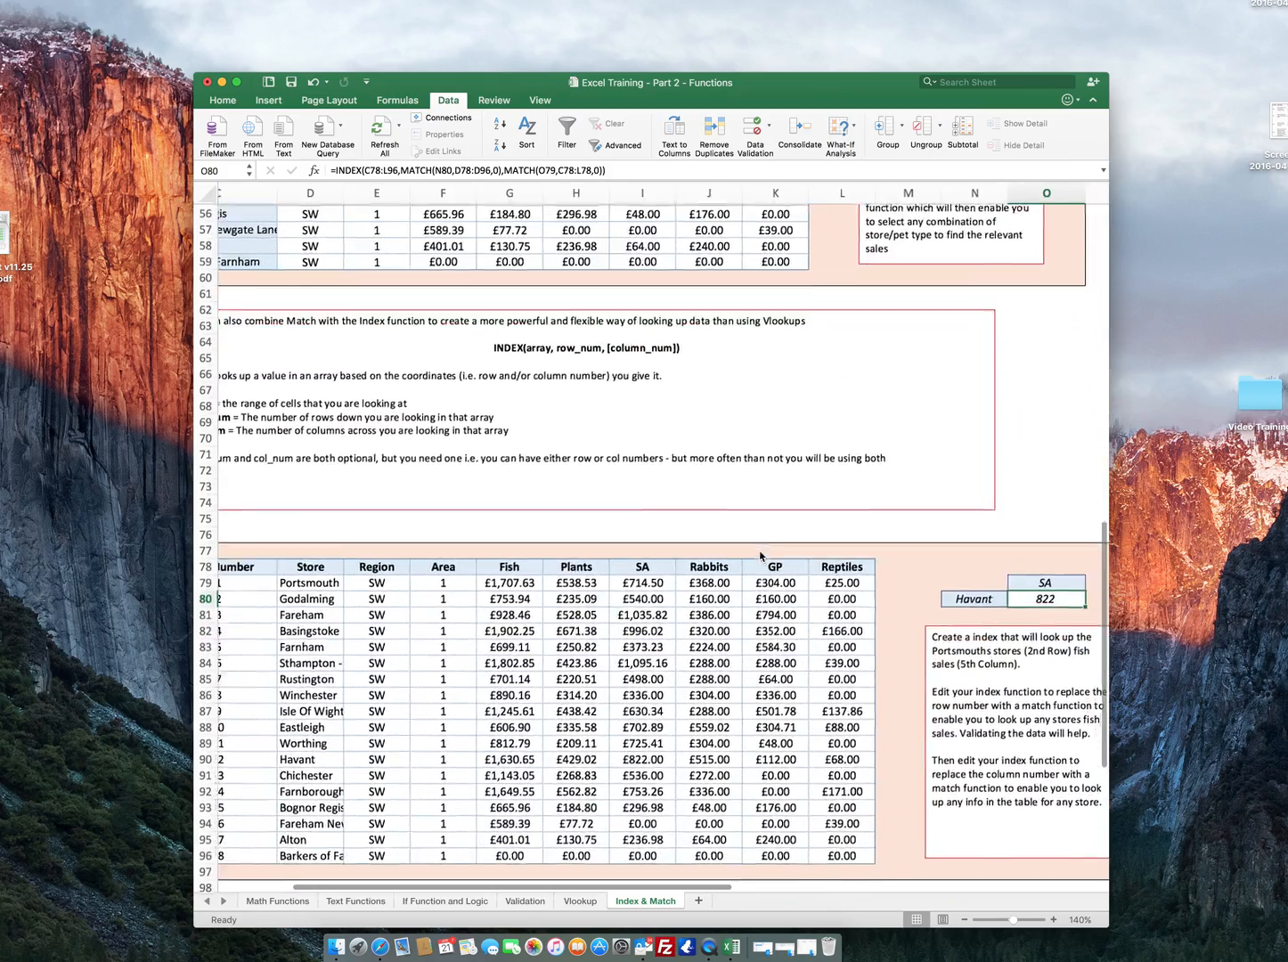
scroll(760, 556, "down", 1)
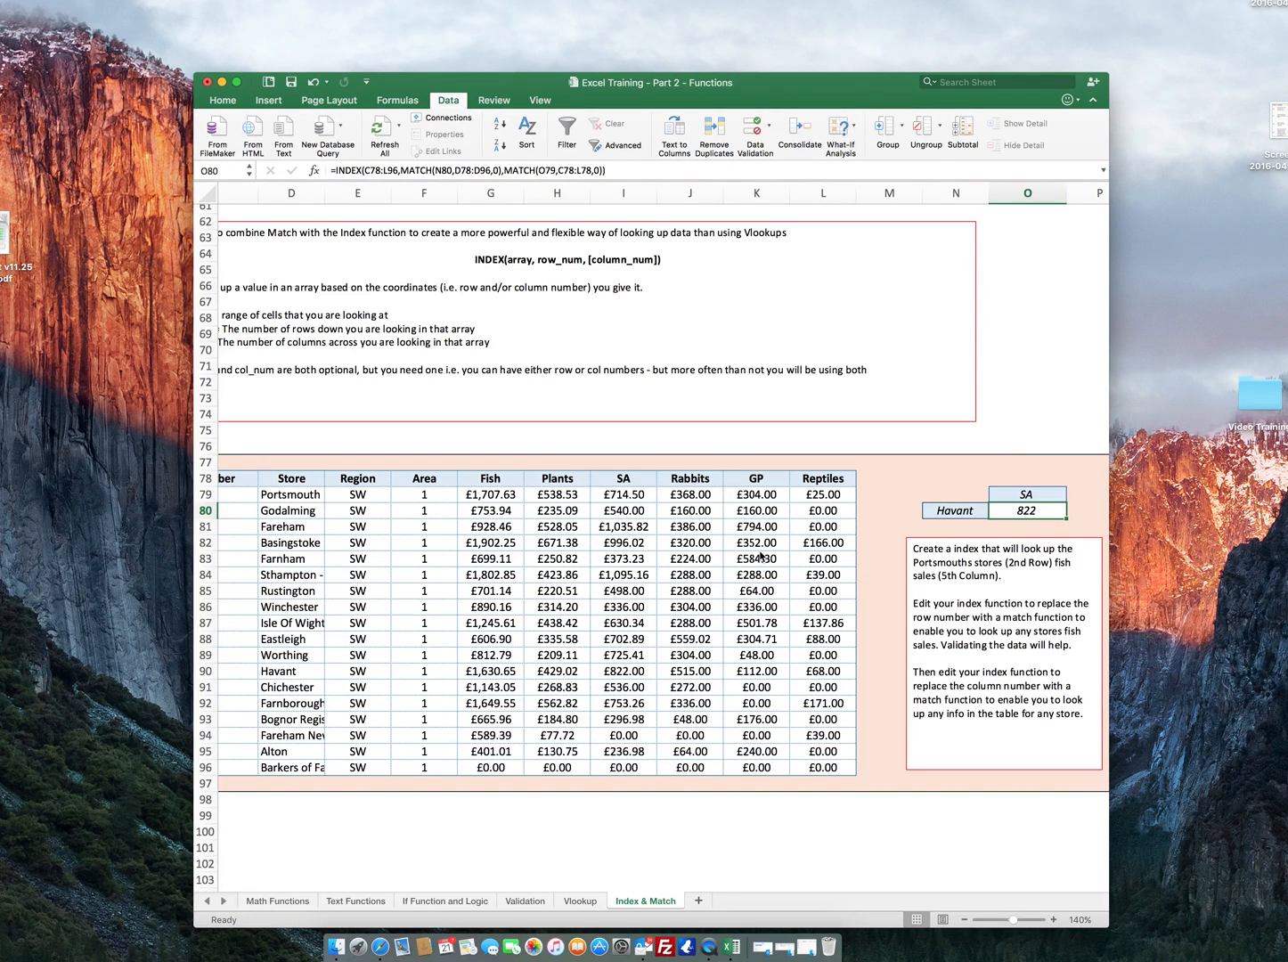
scroll(760, 556, "left", 2)
scroll(760, 556, "down", 1)
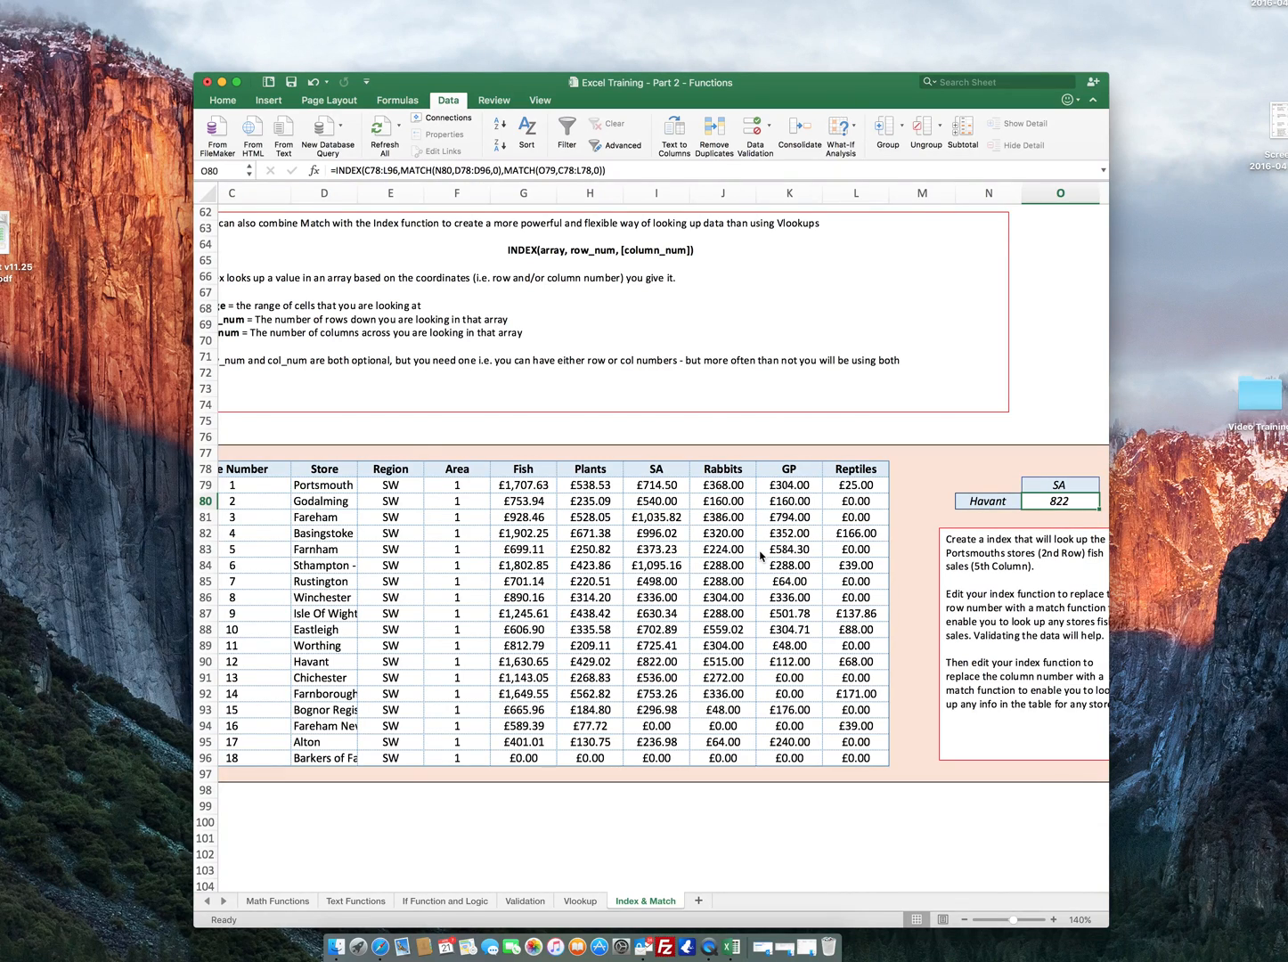
Add list data validation to store cell N80, using the store names in D79:D96 as the source.
left_click(989, 501)
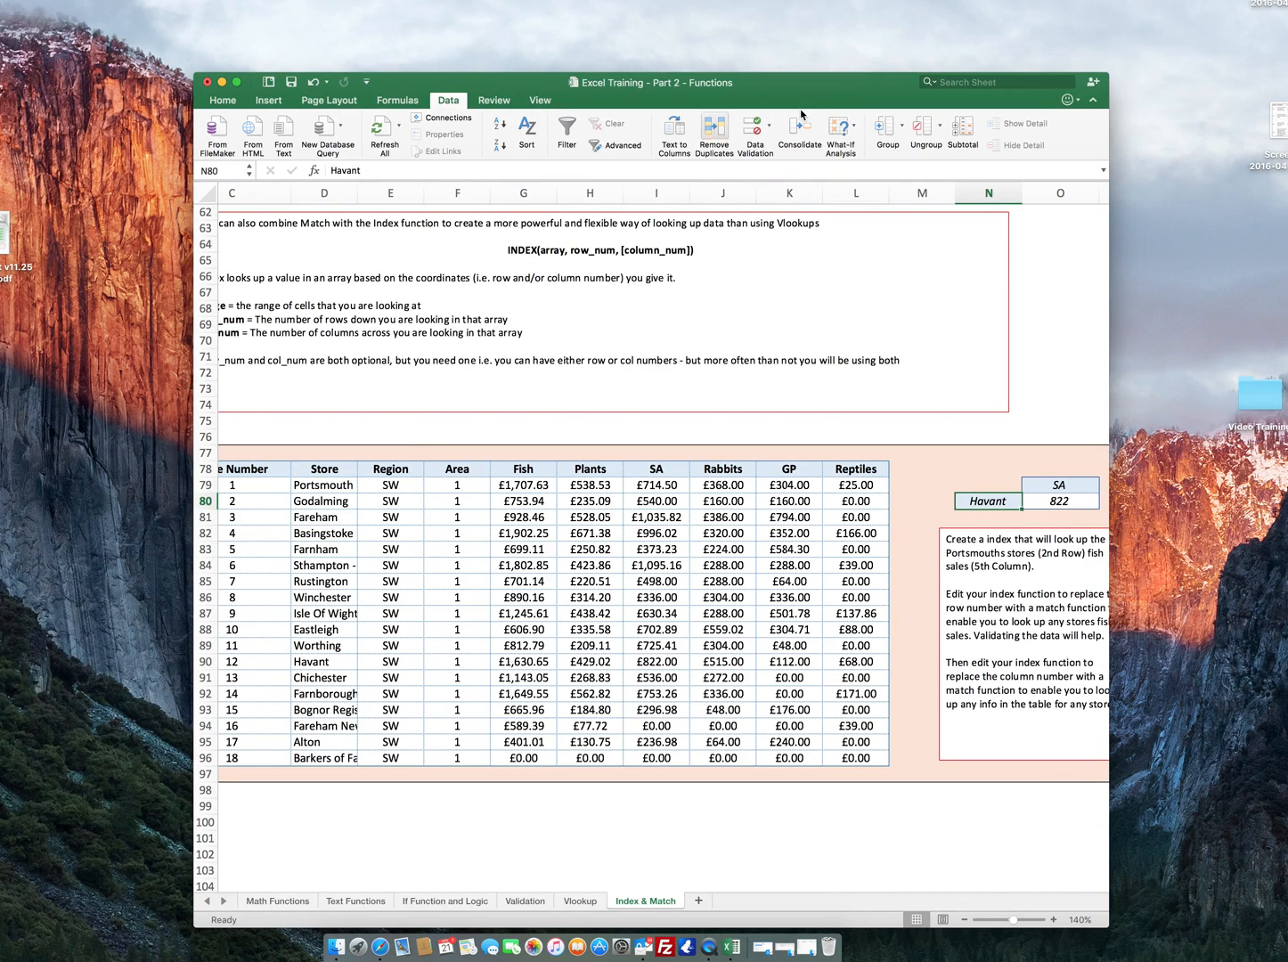
left_click(768, 123)
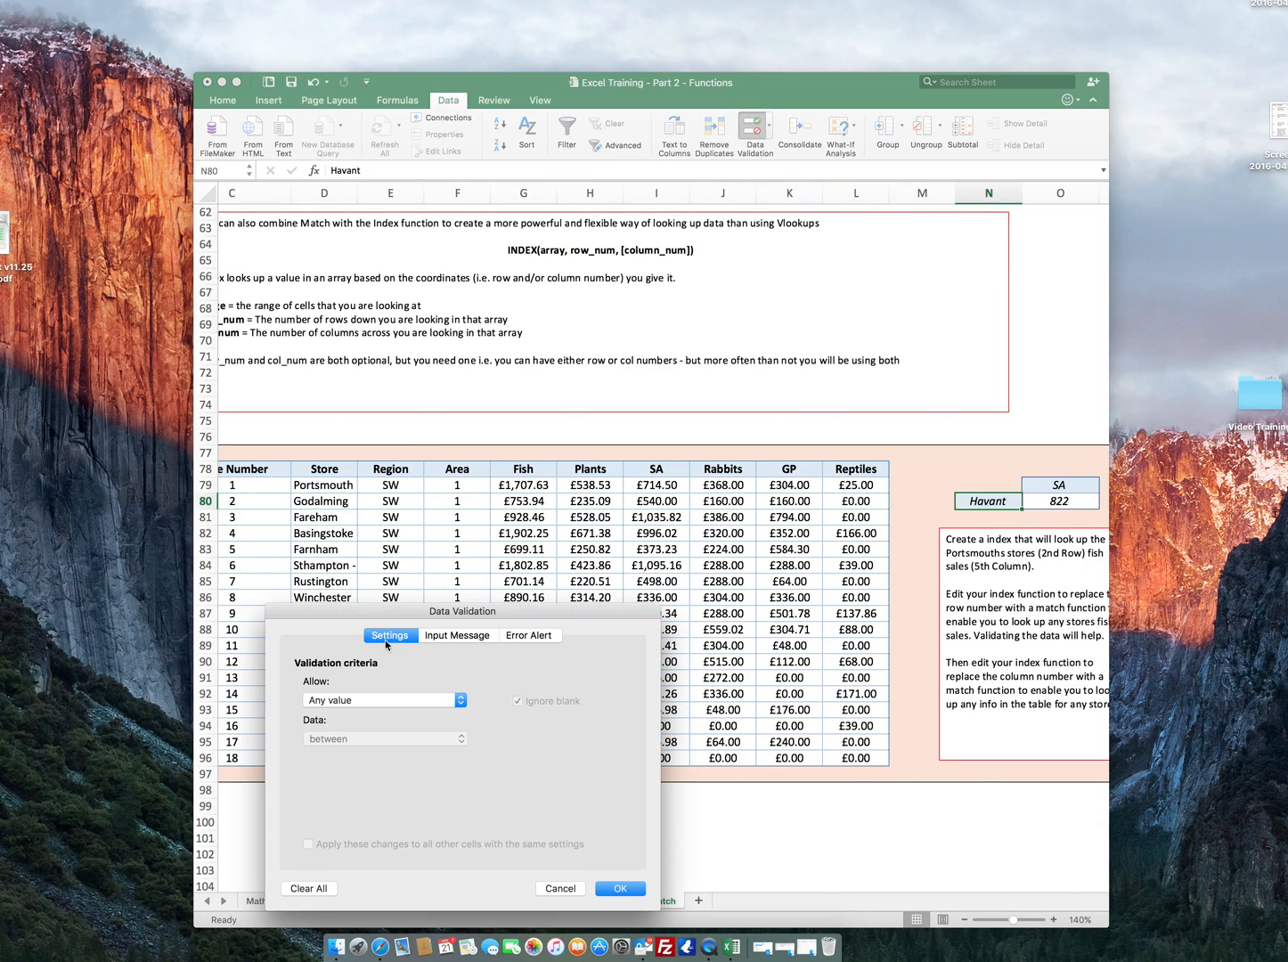
left_click(383, 700)
left_click(374, 759)
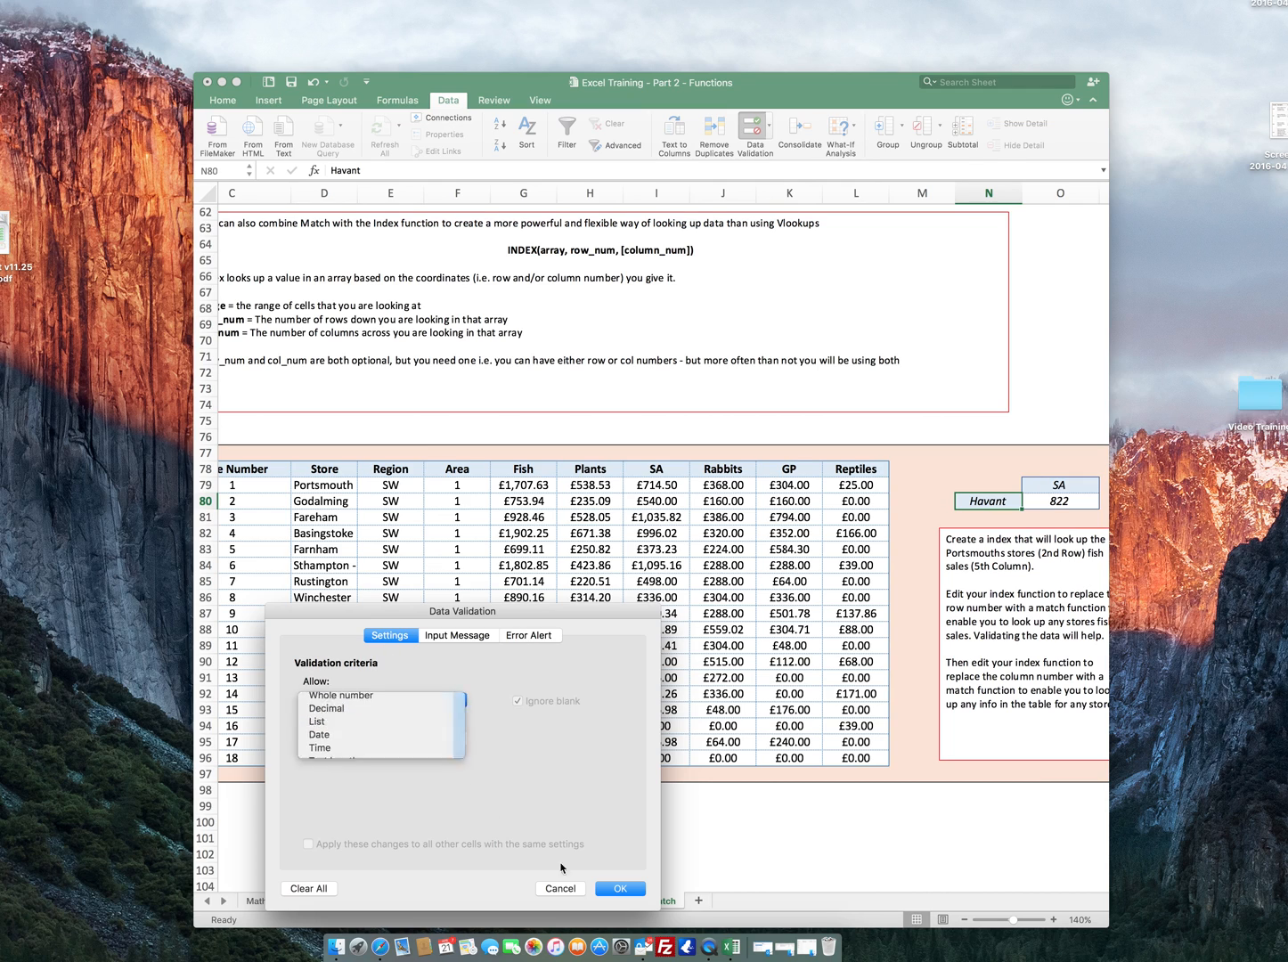
left_click(616, 779)
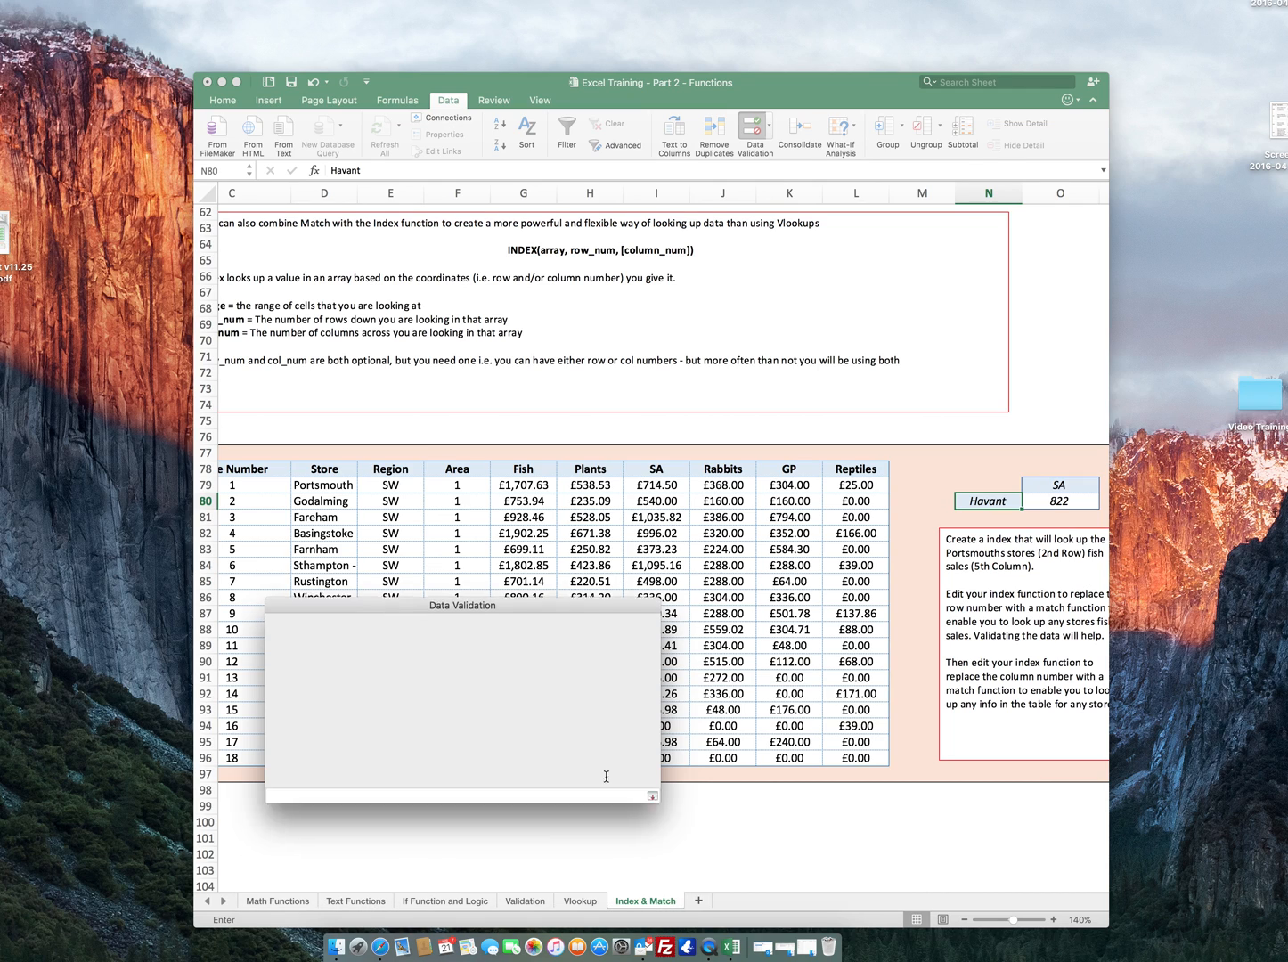
left_click_drag(321, 491, 312, 759)
left_click(654, 613)
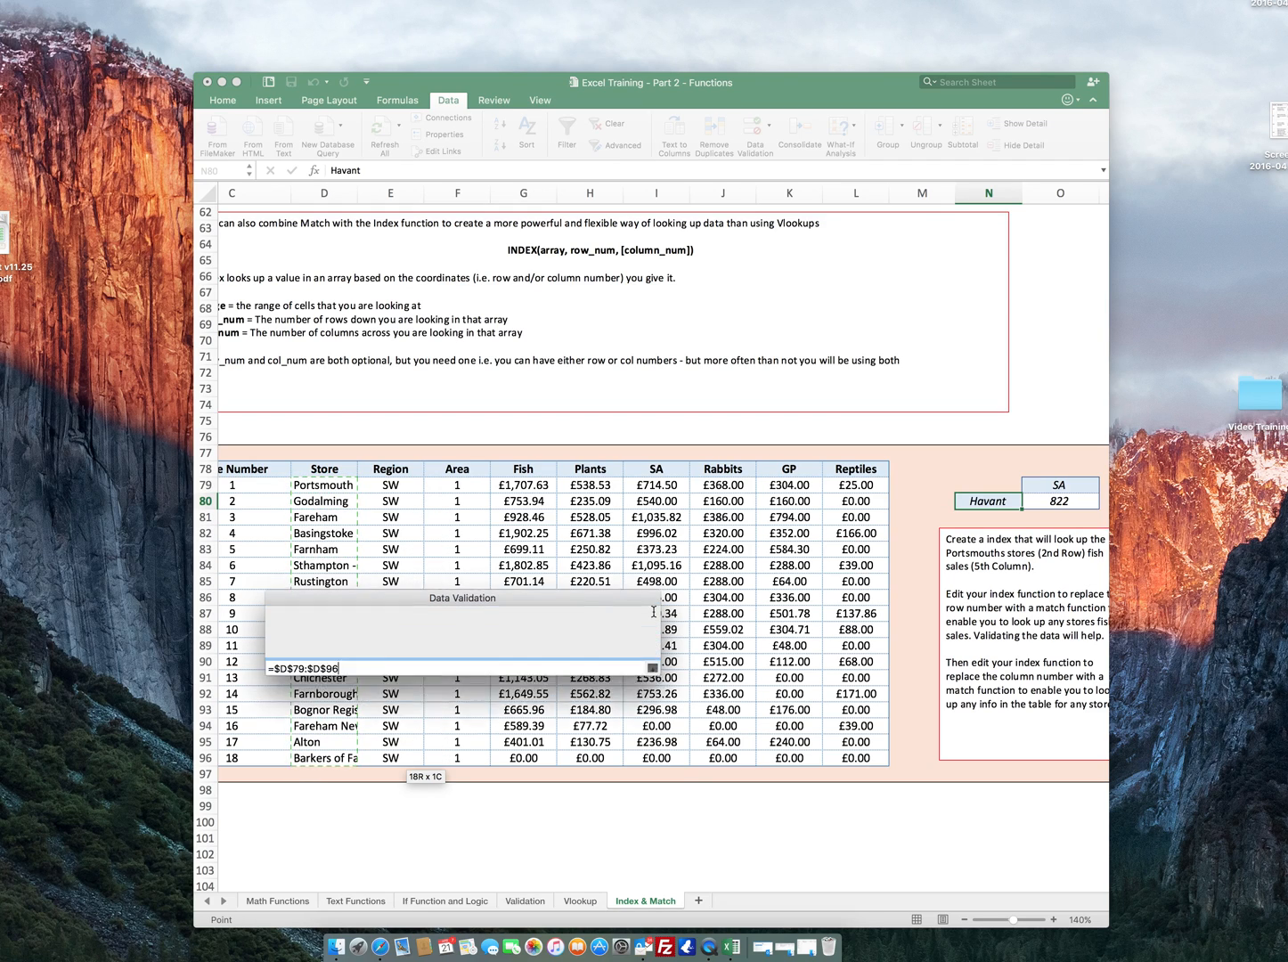
left_click(620, 889)
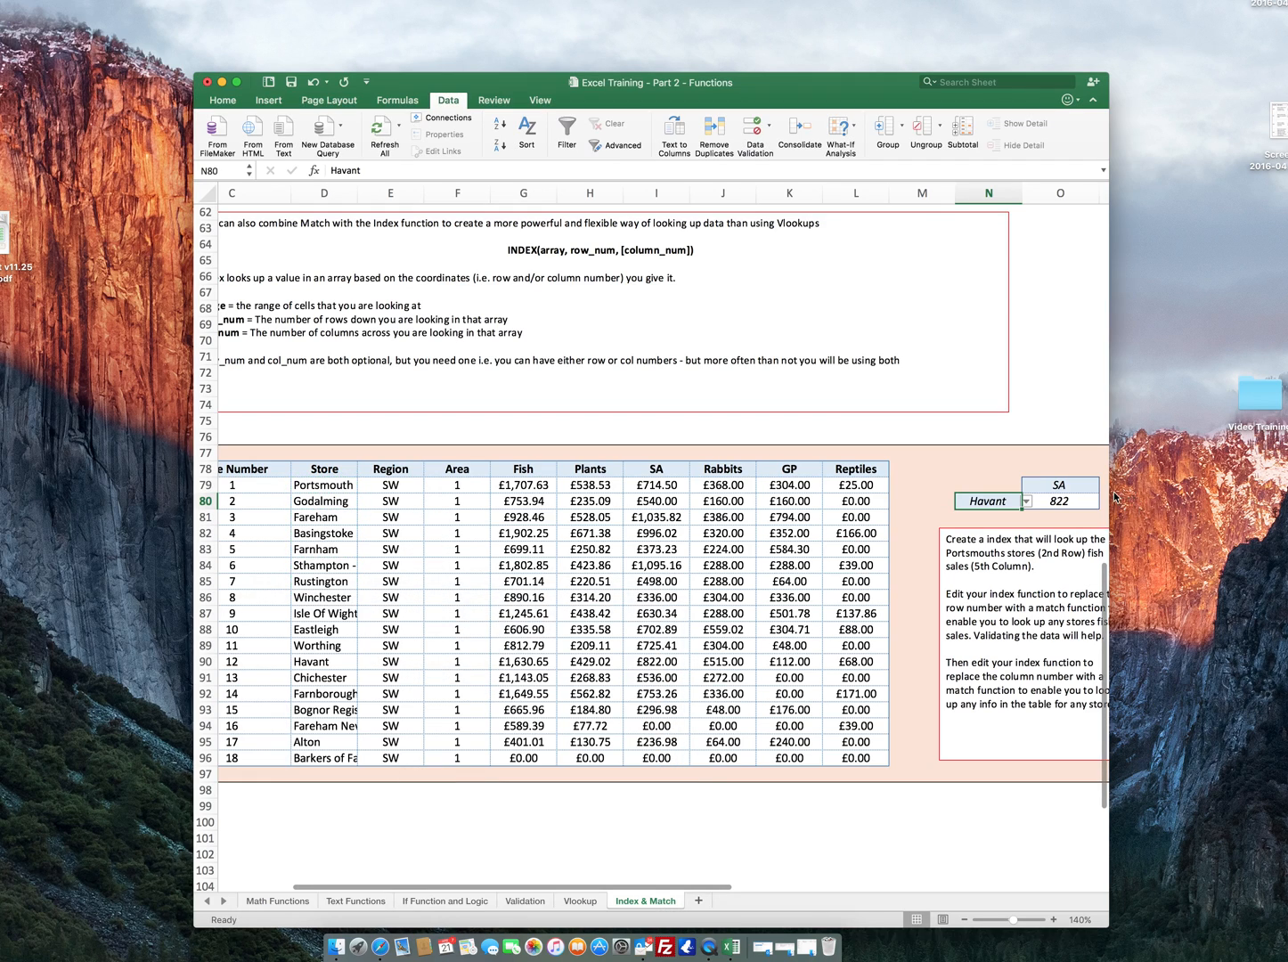
Add list data validation to heading cell O79, using the table headers in C78:L78 as the source.
left_click(1074, 487)
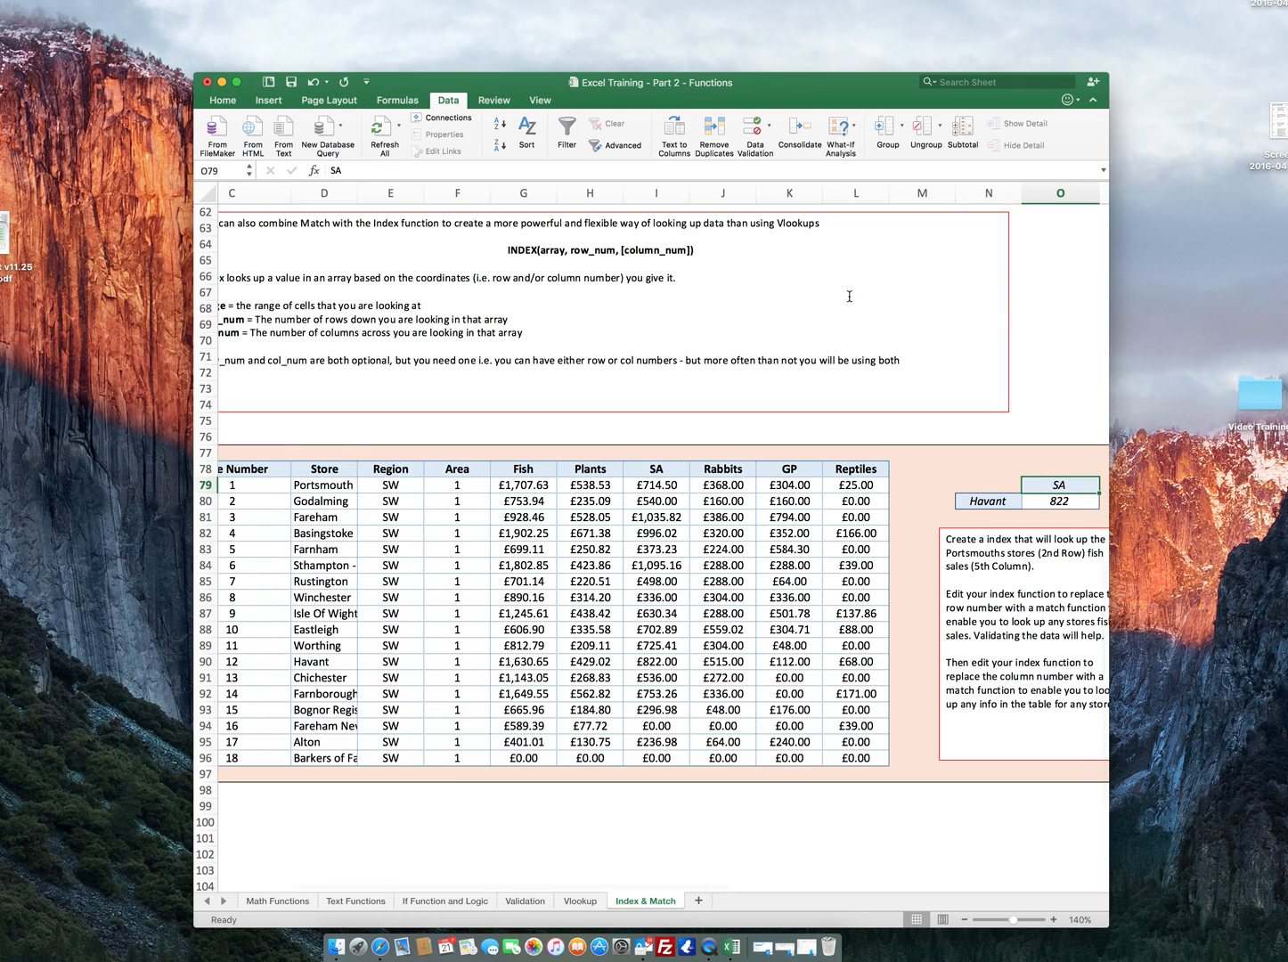
left_click(753, 129)
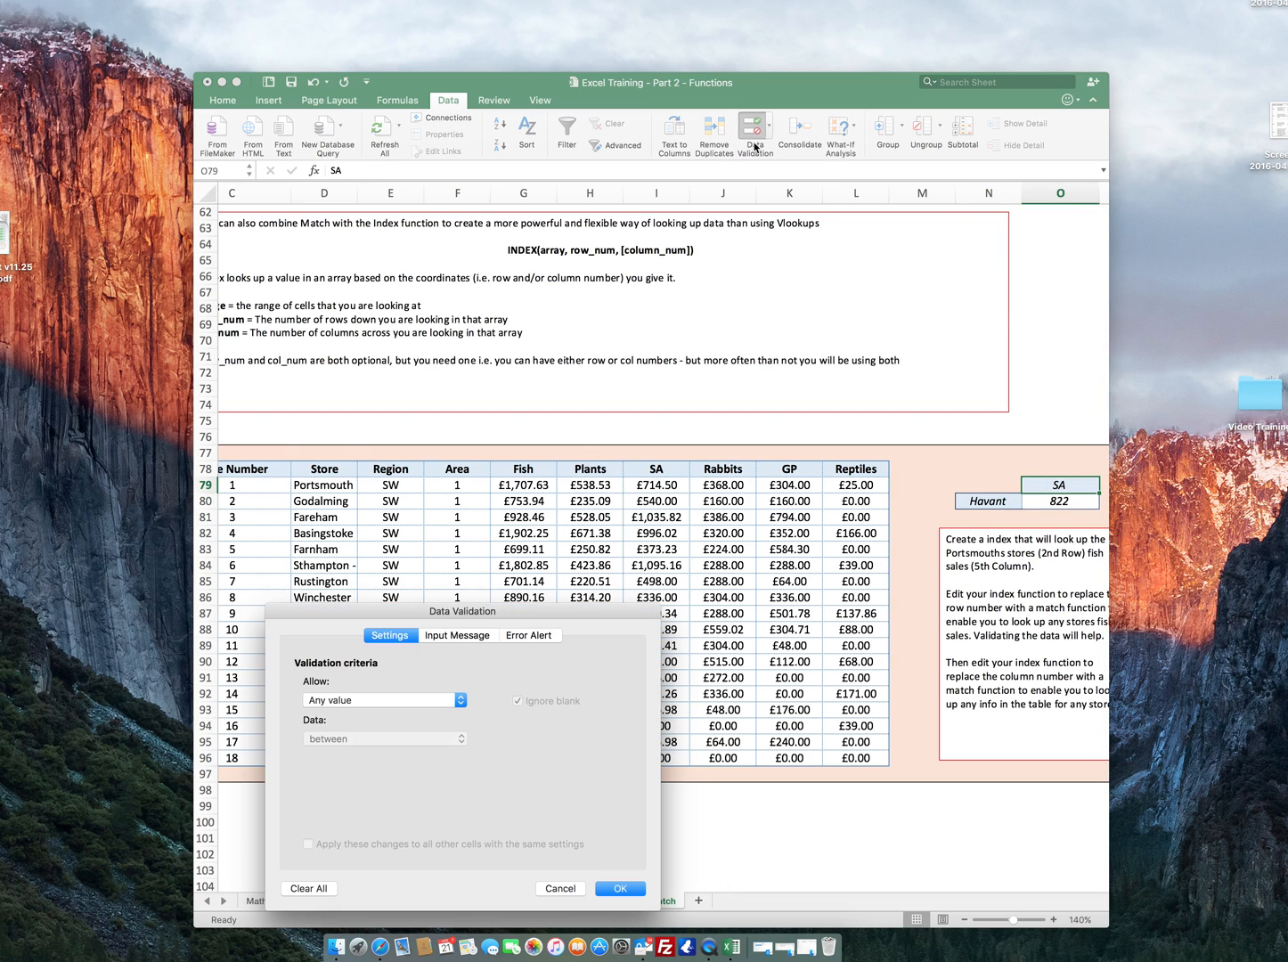
left_click(386, 700)
left_click(368, 740)
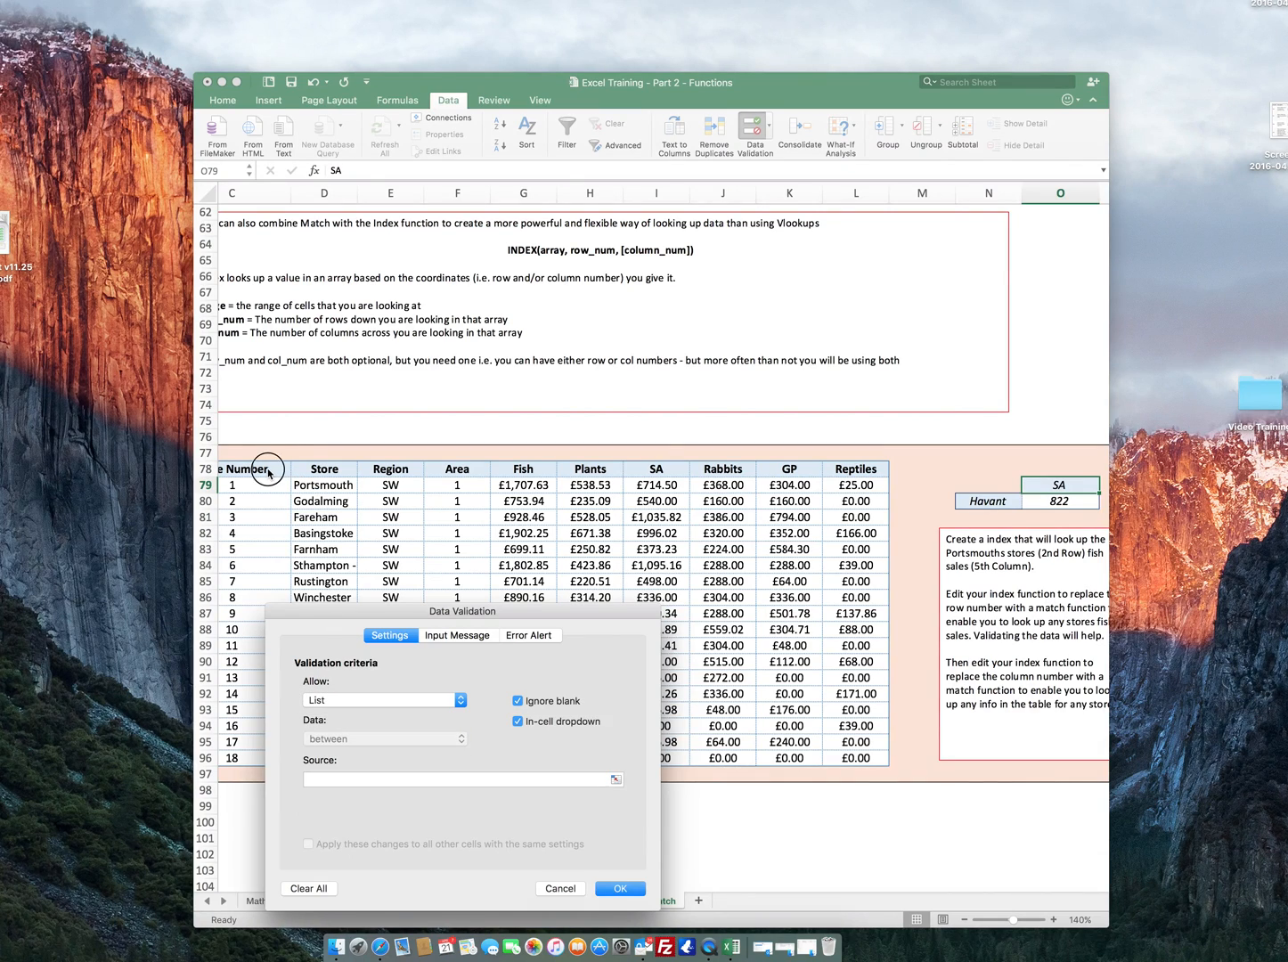
left_click(614, 779)
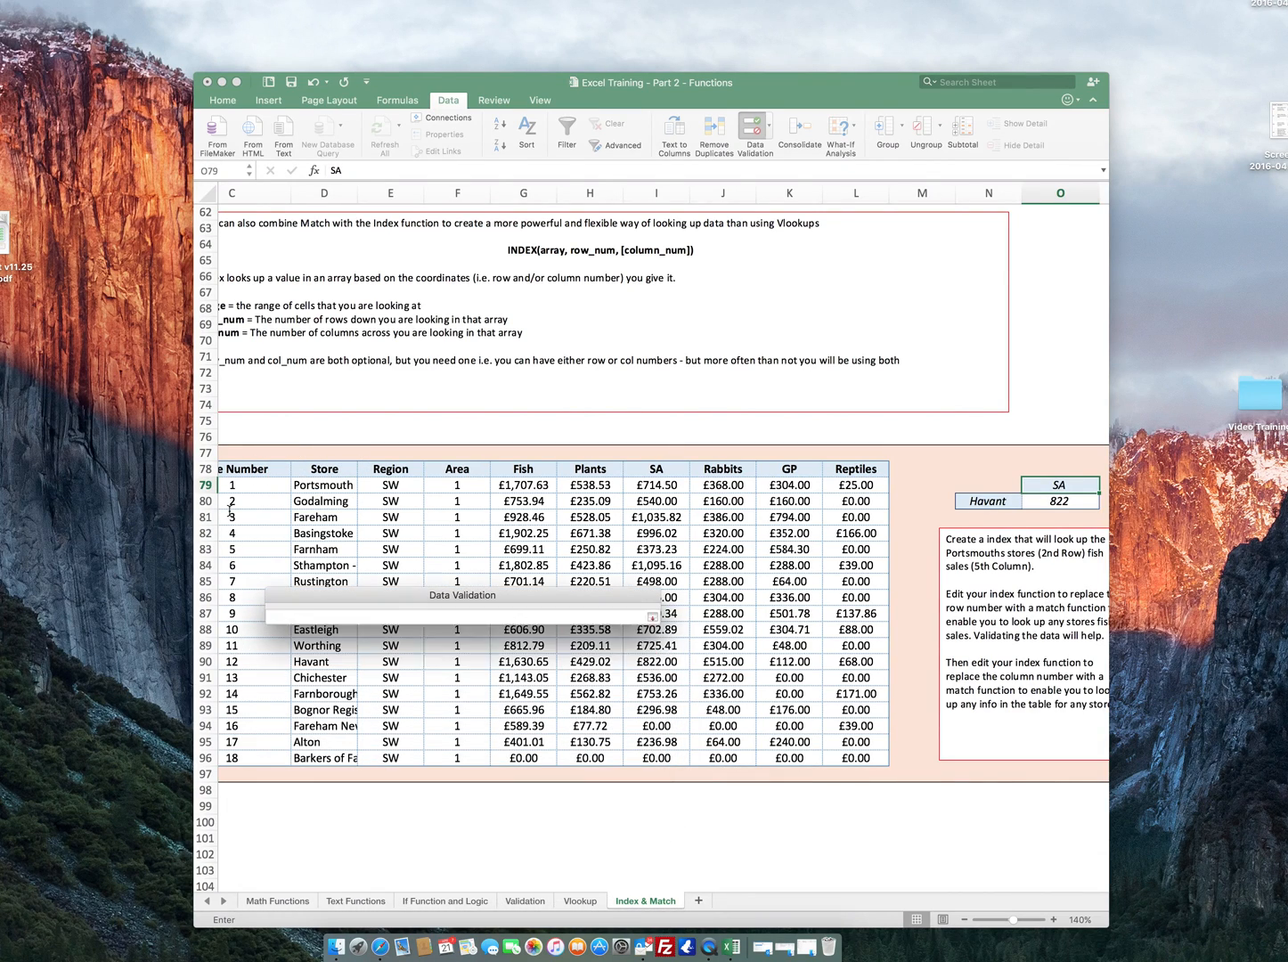
left_click_drag(250, 471, 932, 470)
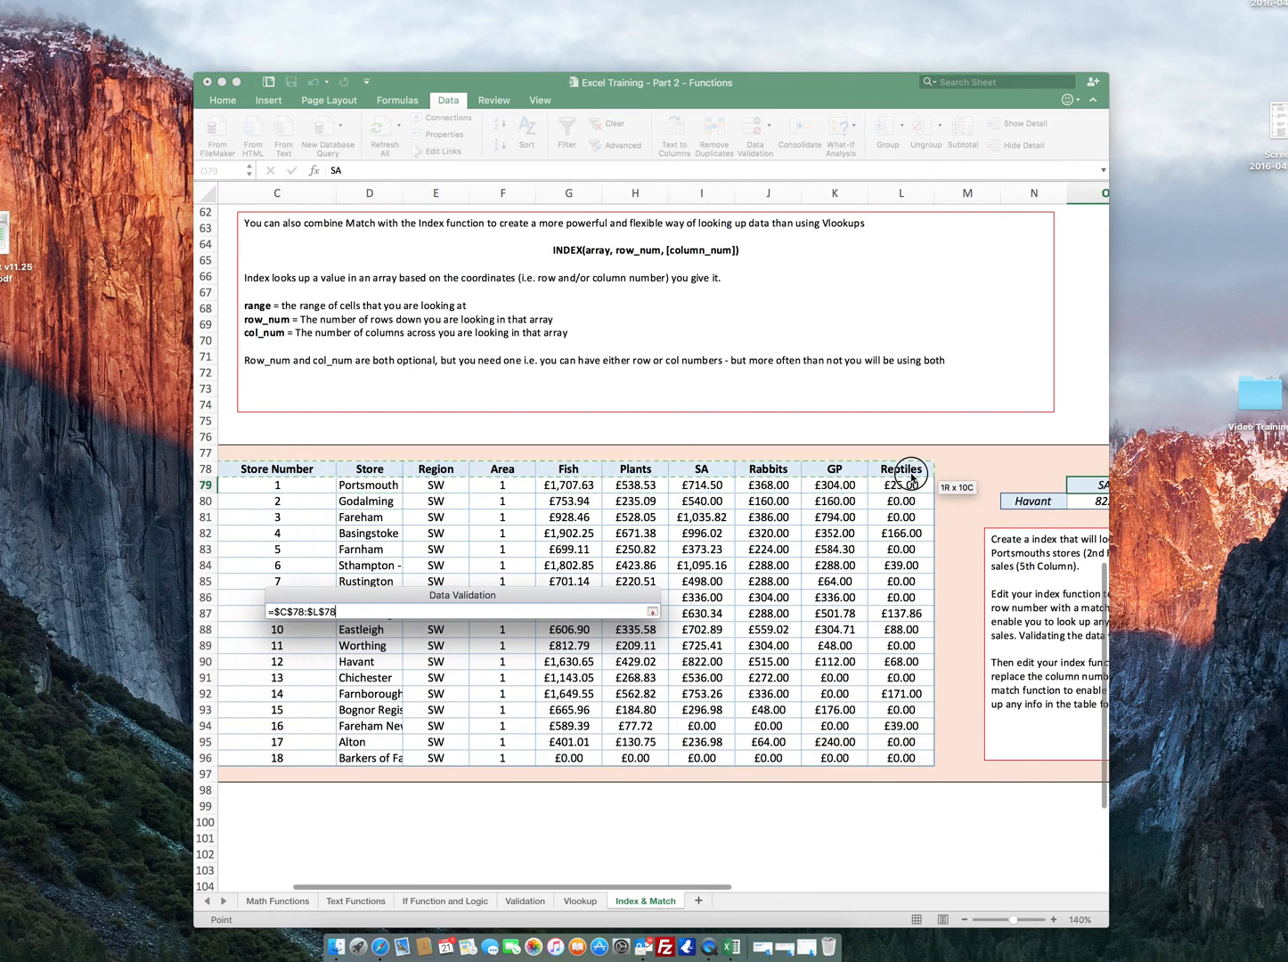
left_click(653, 612)
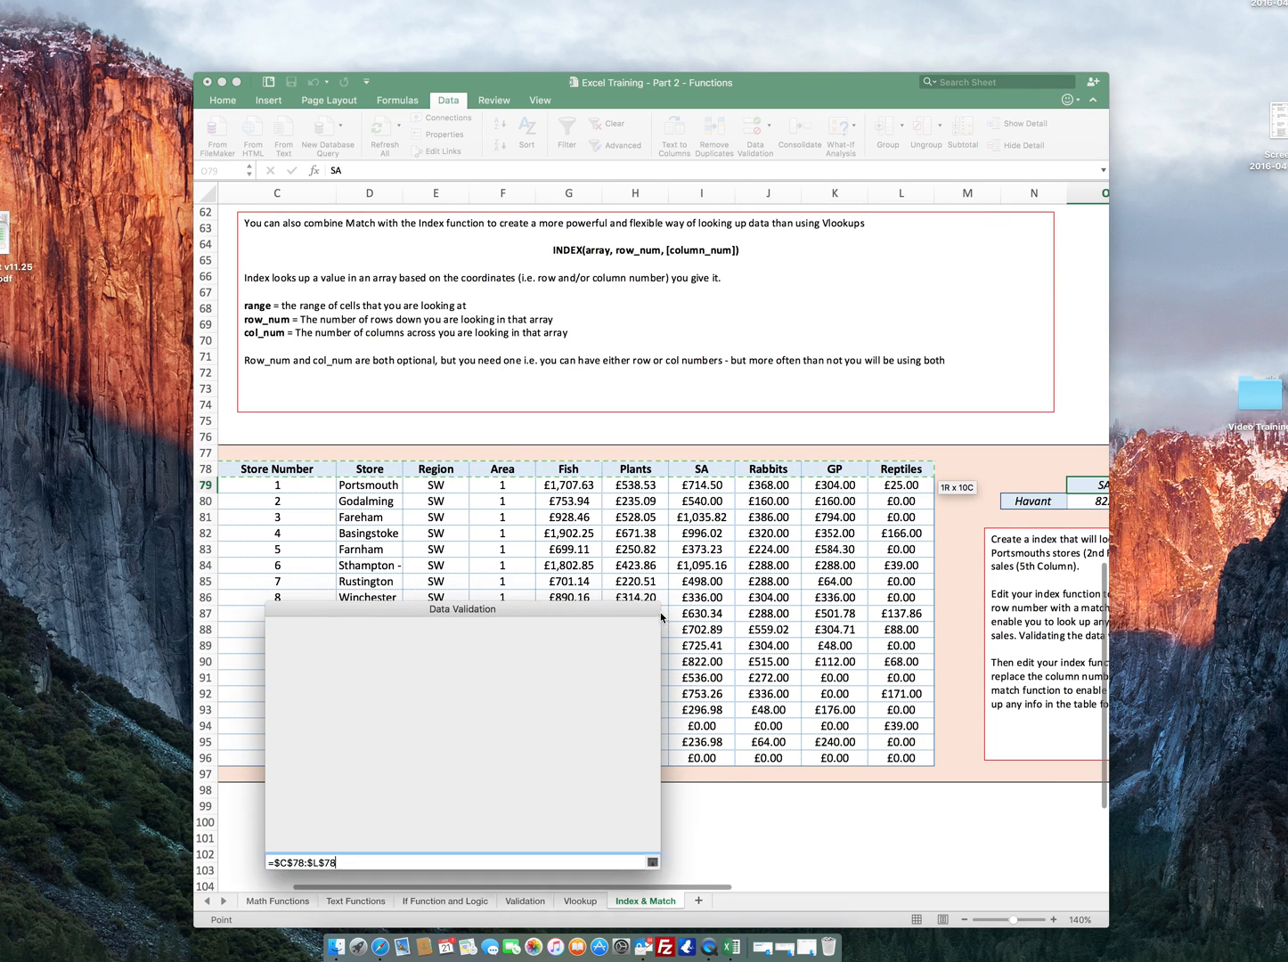
left_click(621, 889)
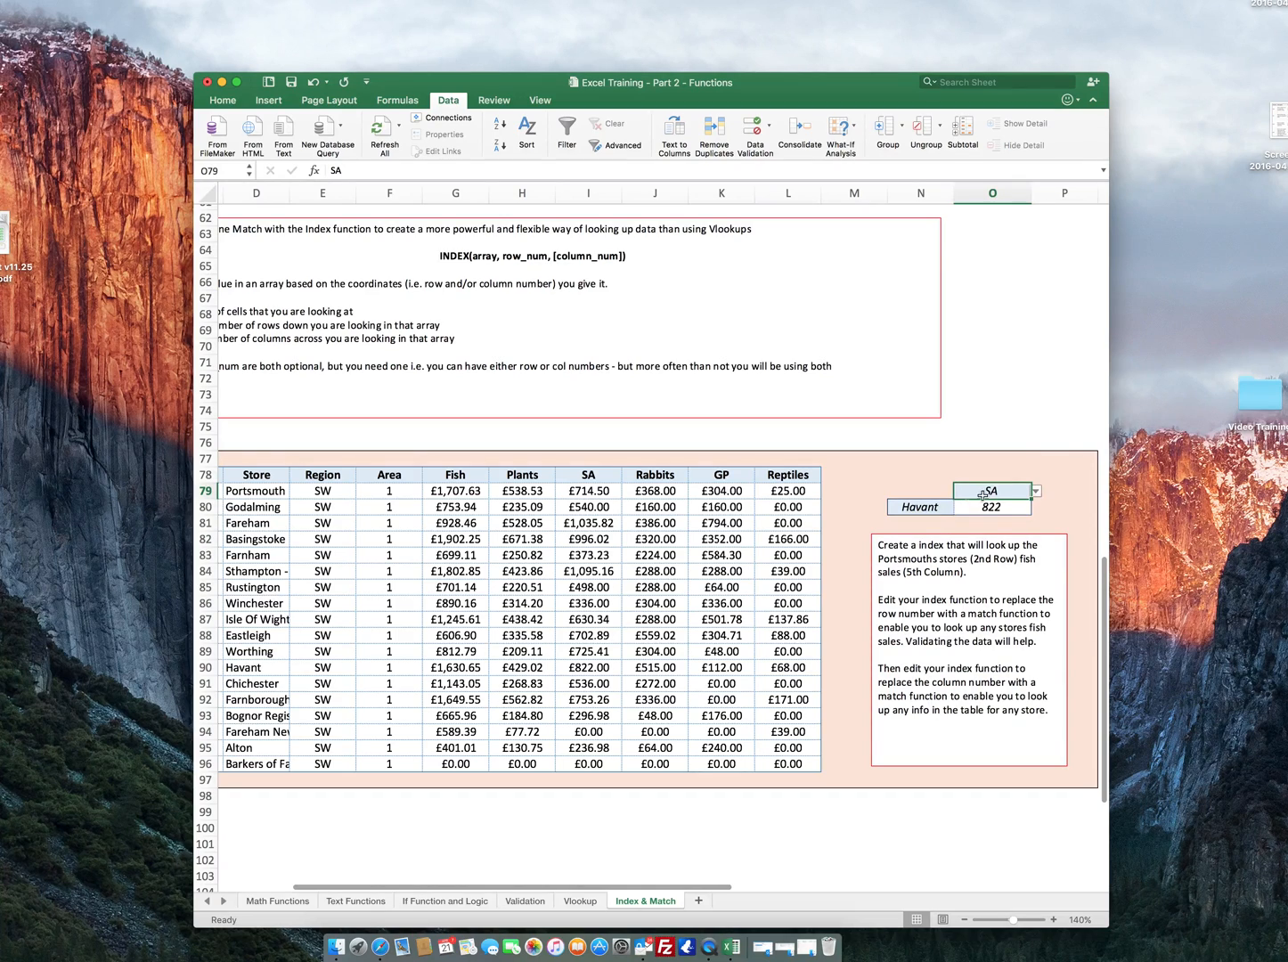
Test the heading list in O79 by choosing Plants and then GP for the Havant lookup.
left_click(1040, 495)
left_click(1019, 495)
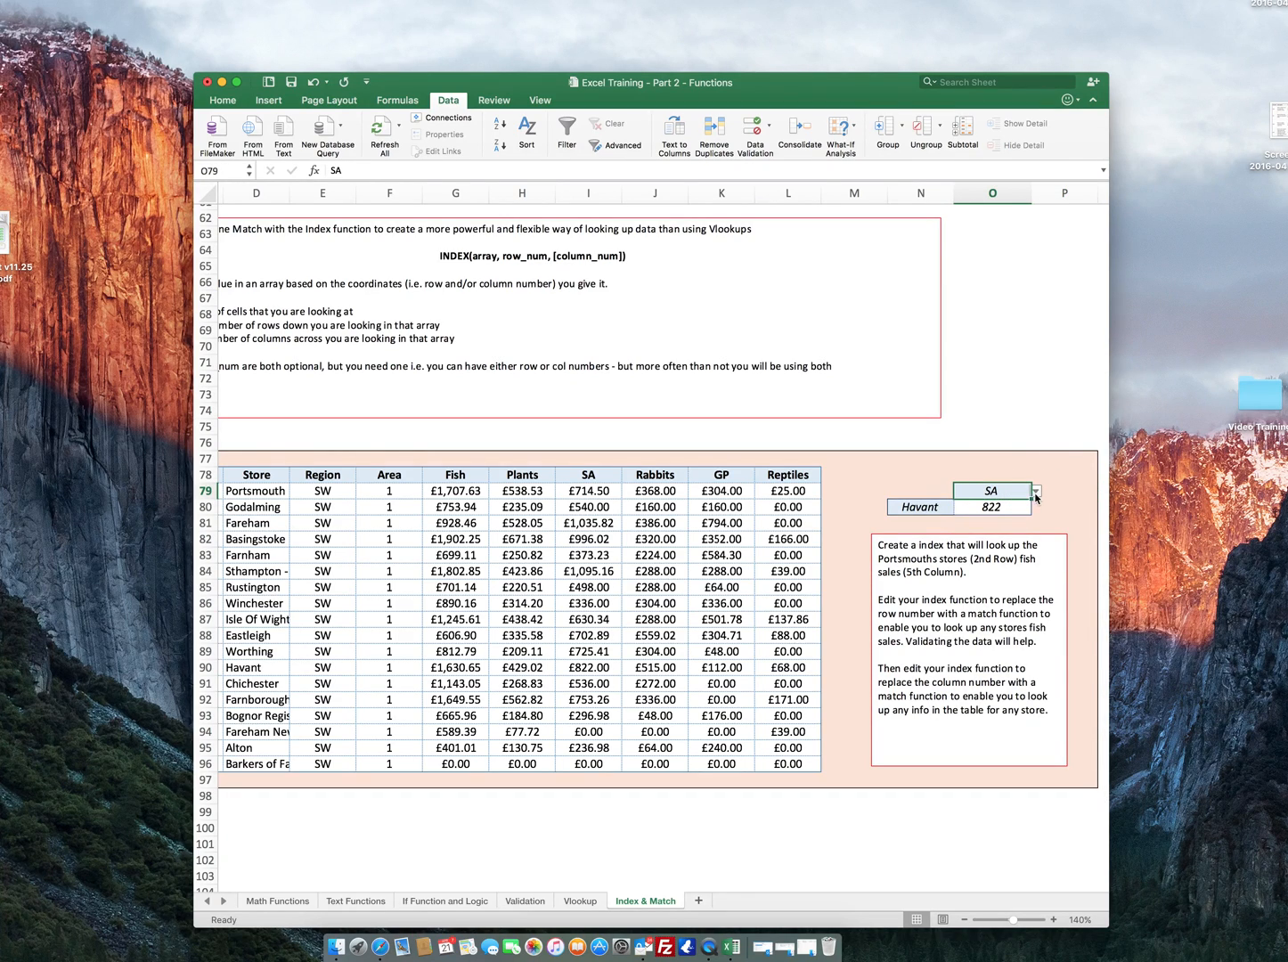
left_click(1038, 496)
left_click(1025, 494)
left_click(1036, 492)
left_click(1005, 487)
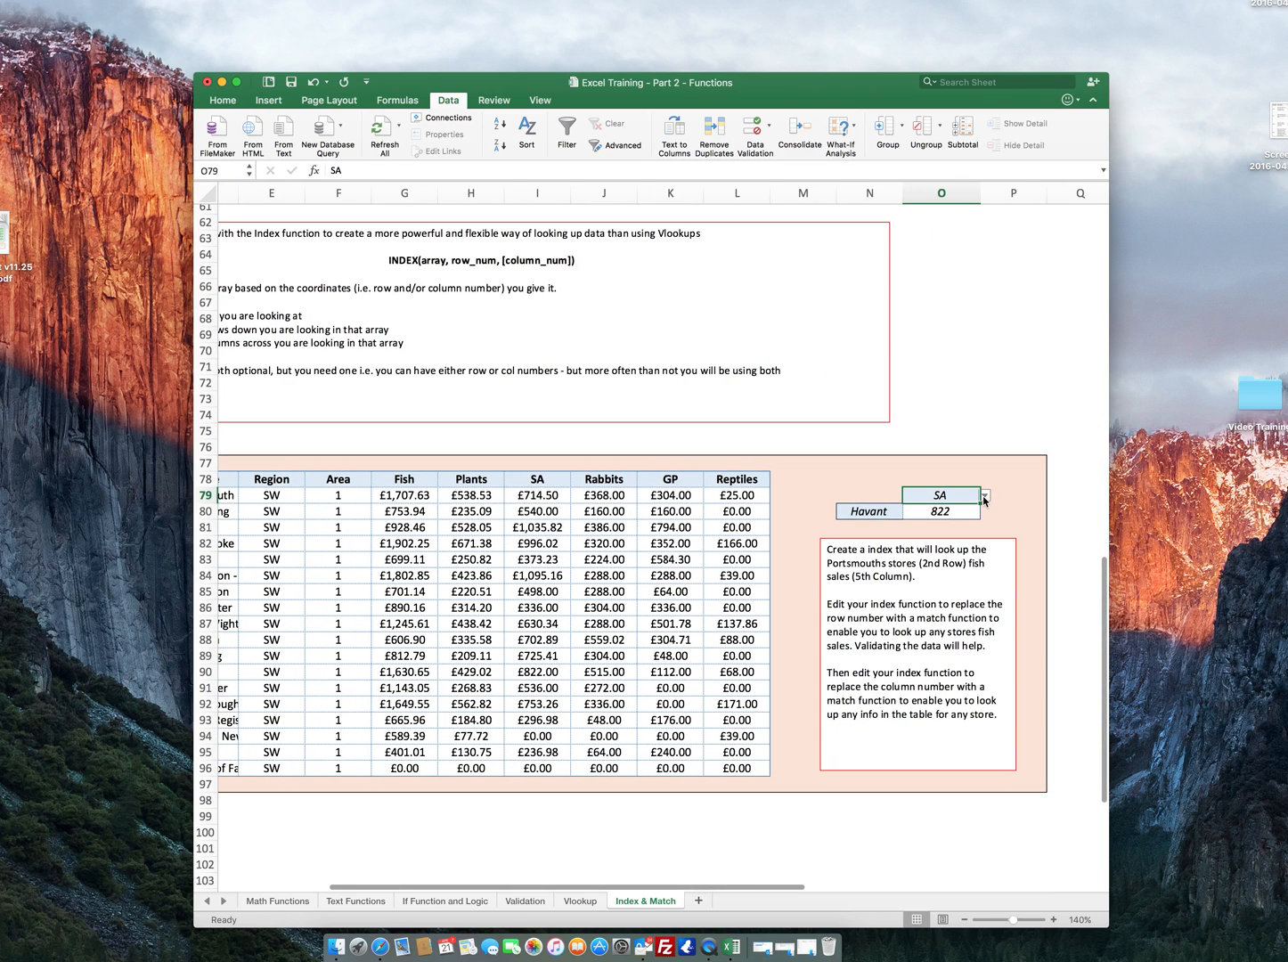
left_click(985, 495)
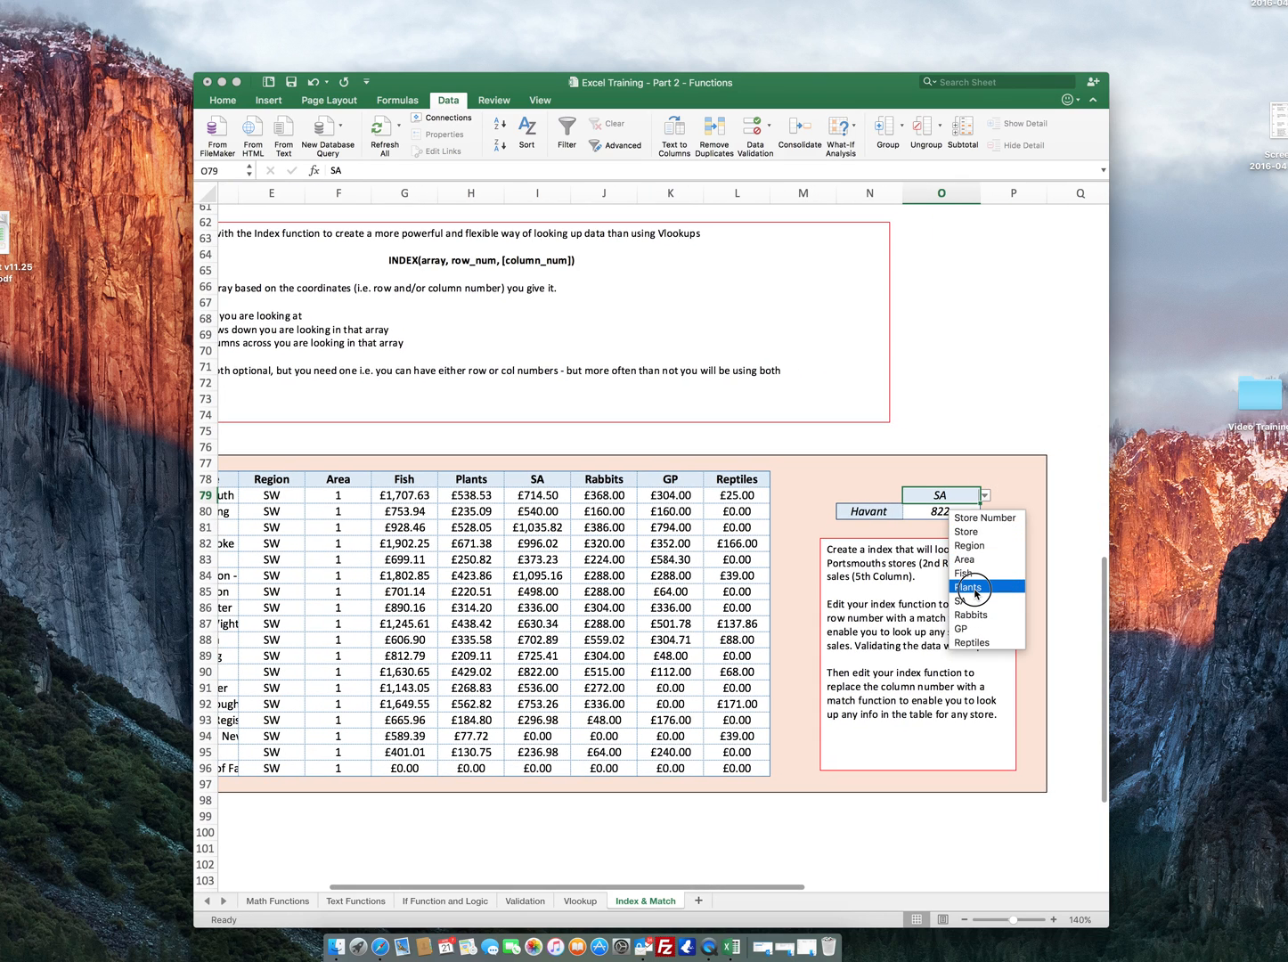
left_click(975, 587)
left_click(986, 495)
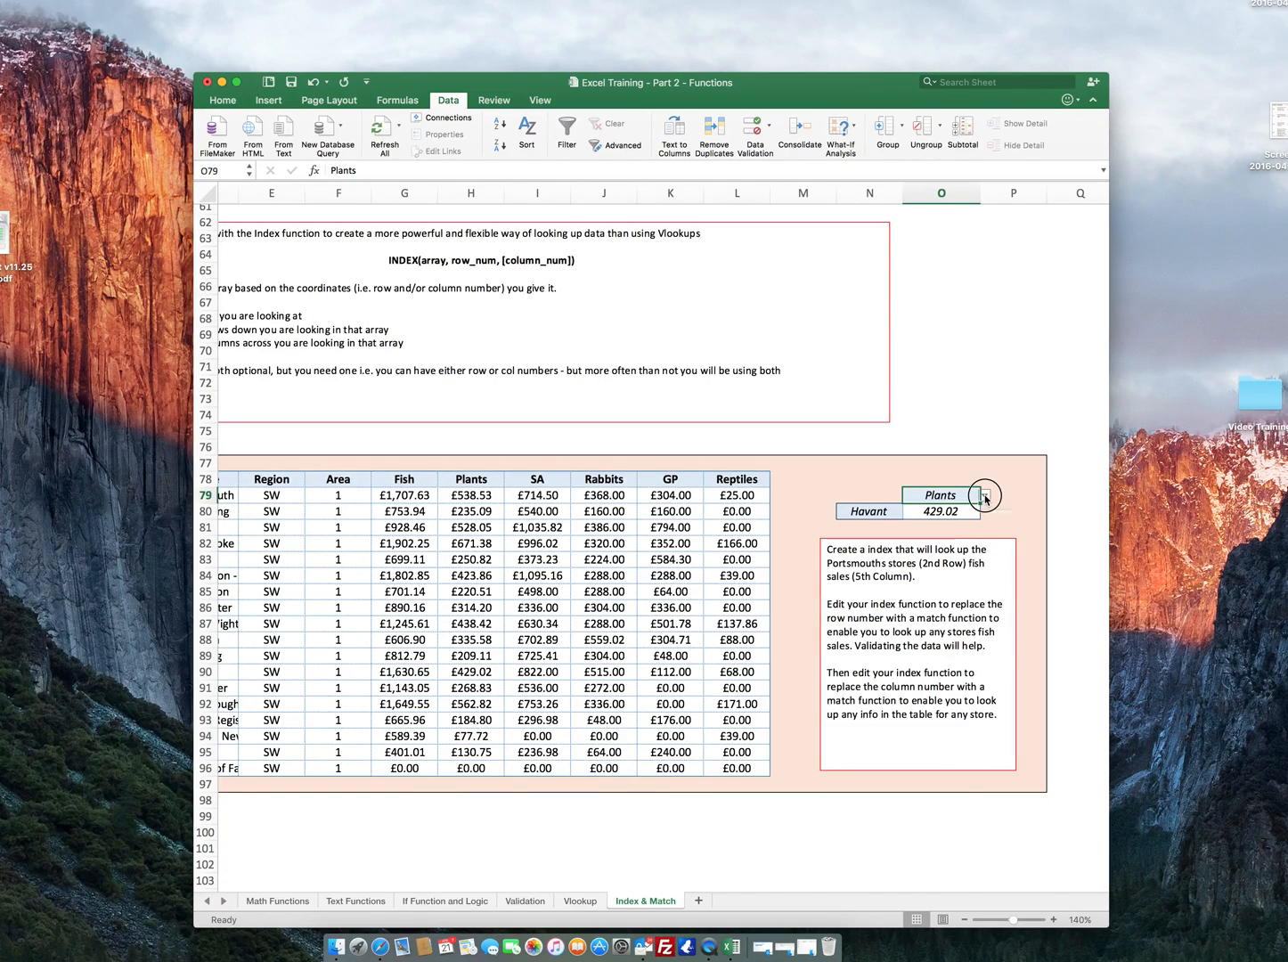
left_click(974, 622)
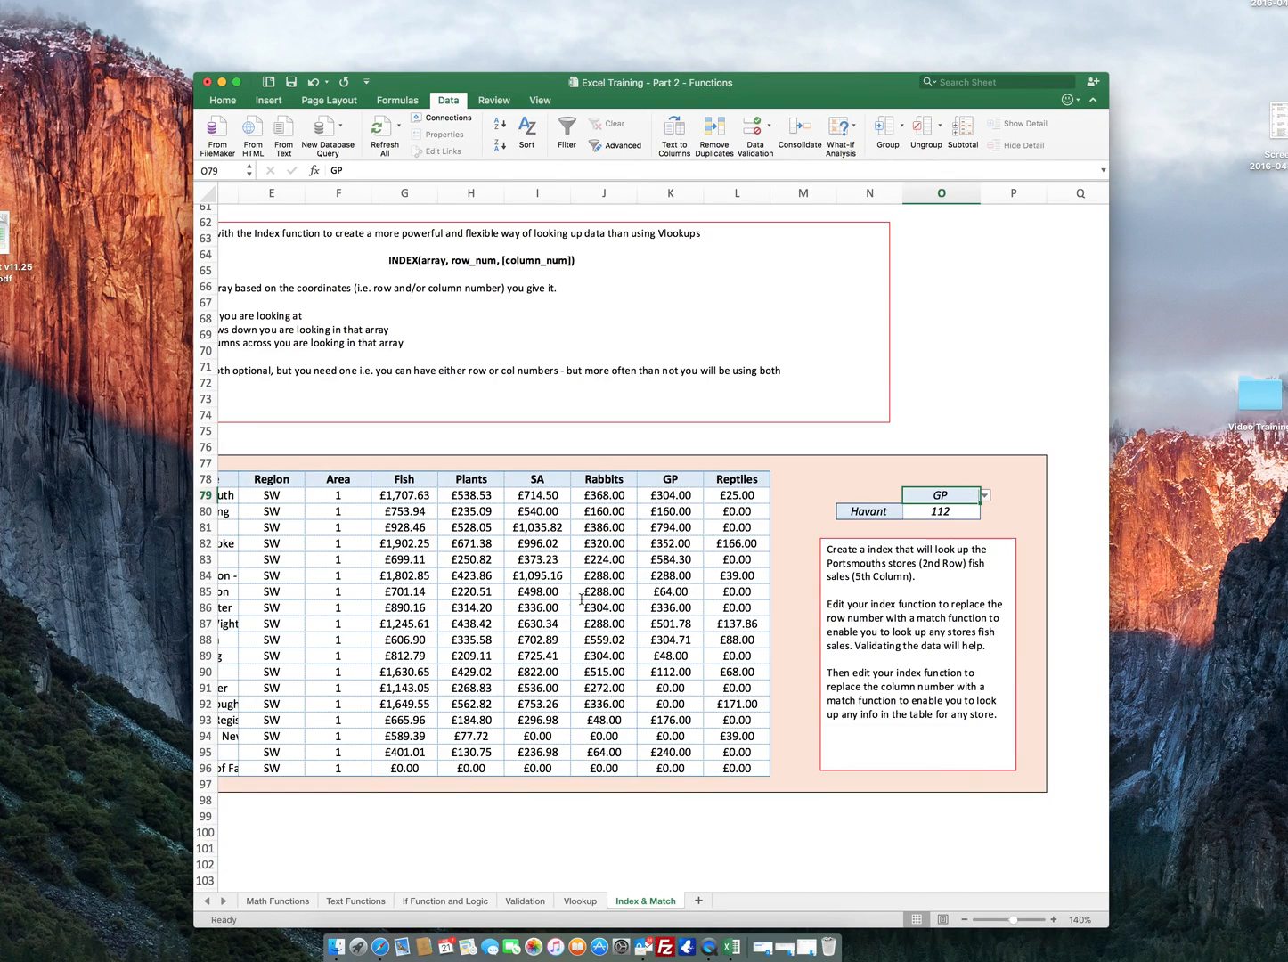
Test the store list in N80 by choosing Rustington for the GP lookup.
scroll(581, 600, "left", 2)
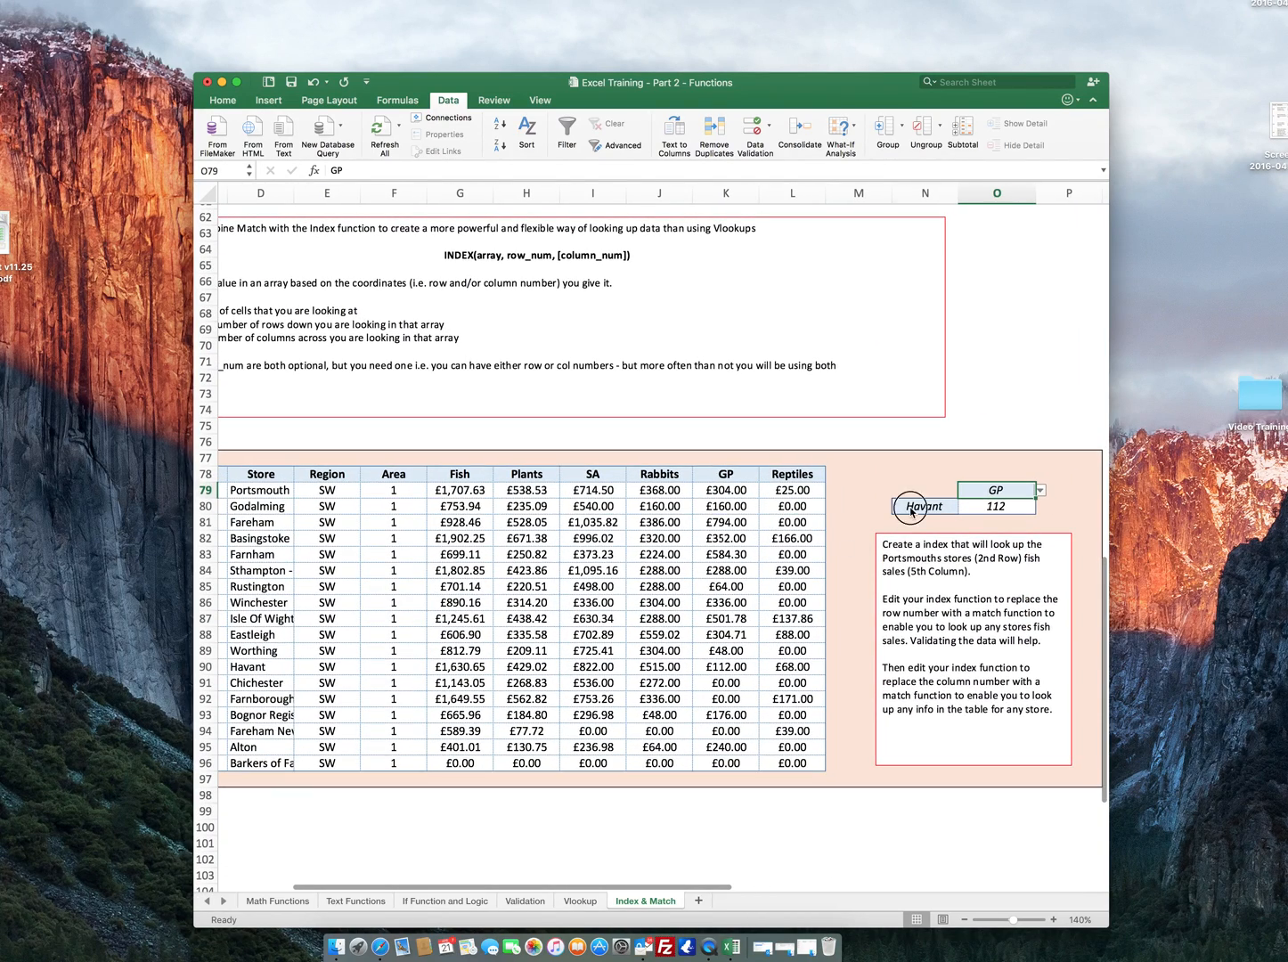
left_click(910, 512)
left_click(963, 506)
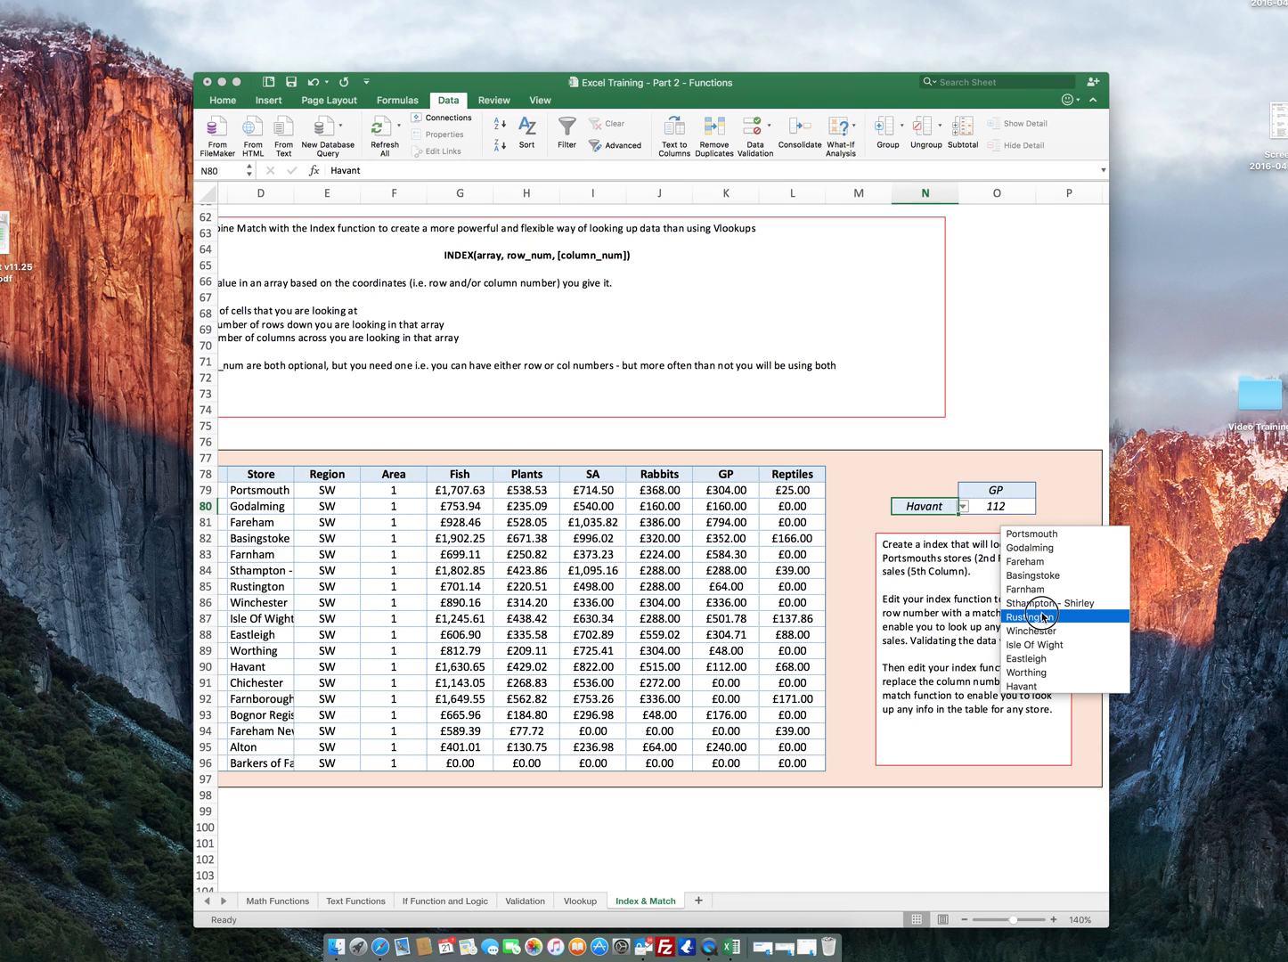
left_click(1044, 616)
scroll(816, 567, "left", 1)
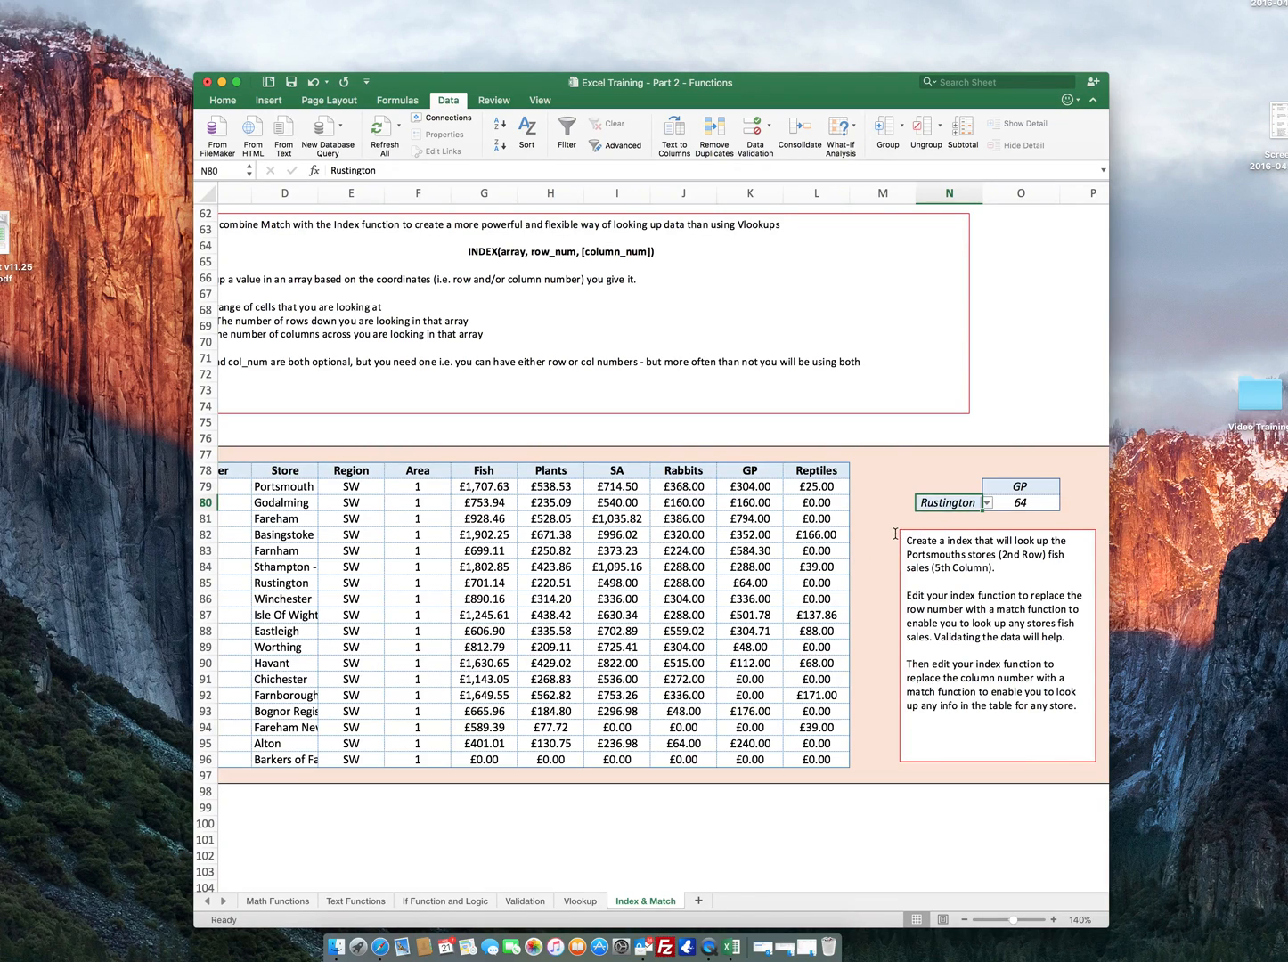
Choose Store Number as the heading in O79 to look up a column that lies before the store names.
scroll(895, 533, "left", 3)
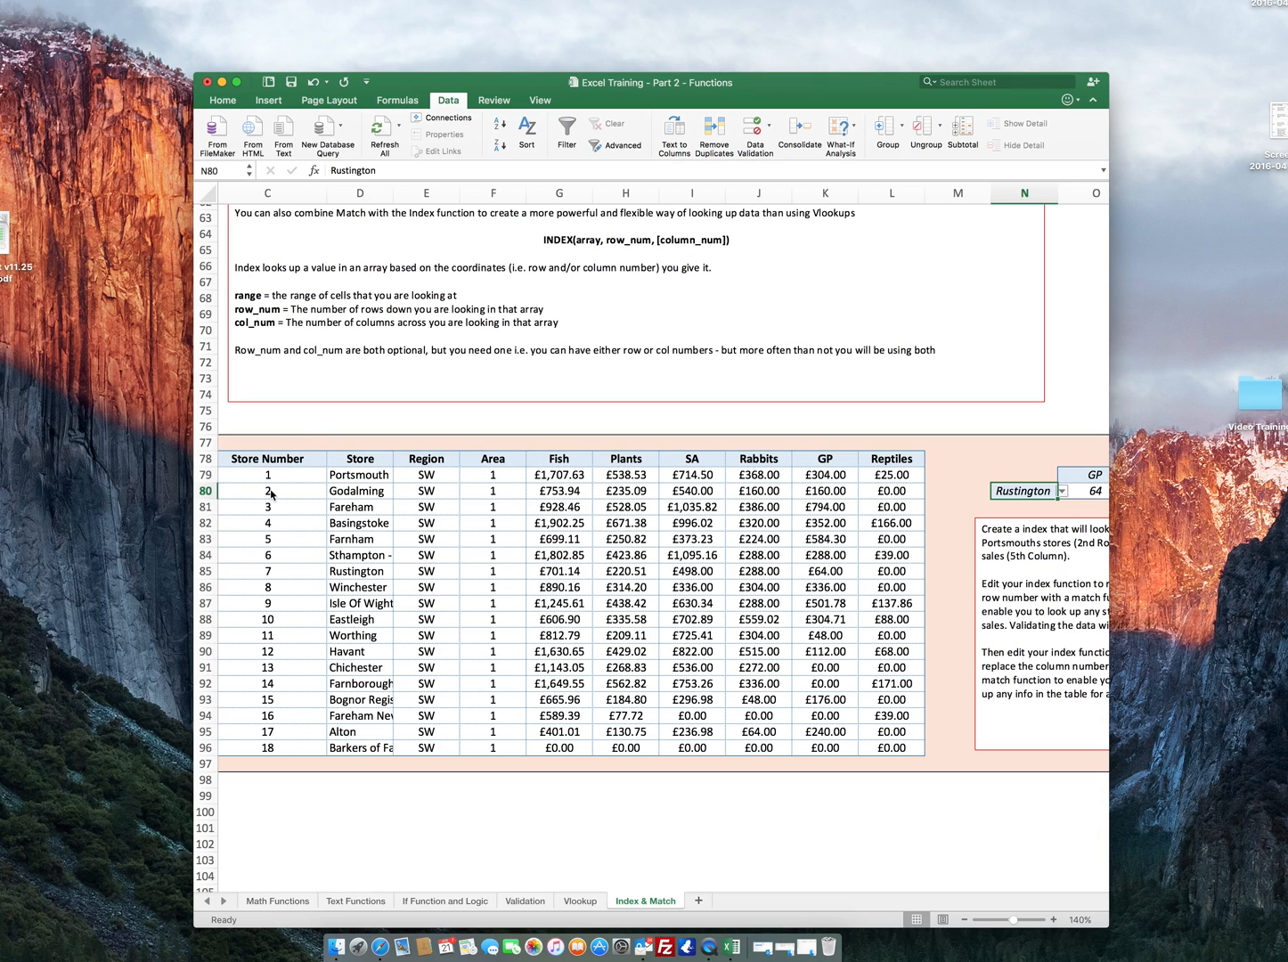
scroll(736, 531, "right", 3)
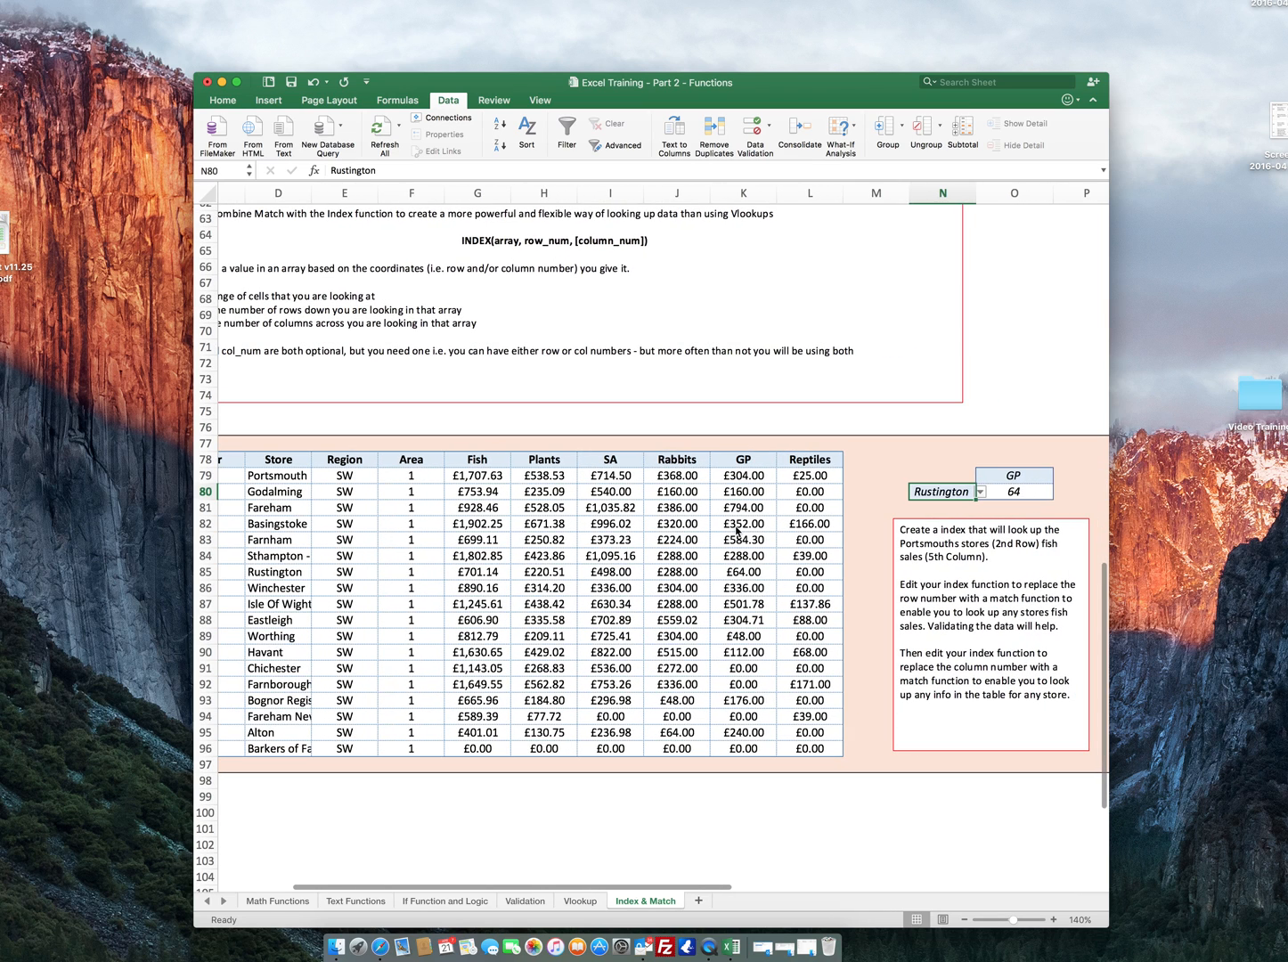
left_click(1047, 481)
left_click(1060, 479)
left_click(1013, 475)
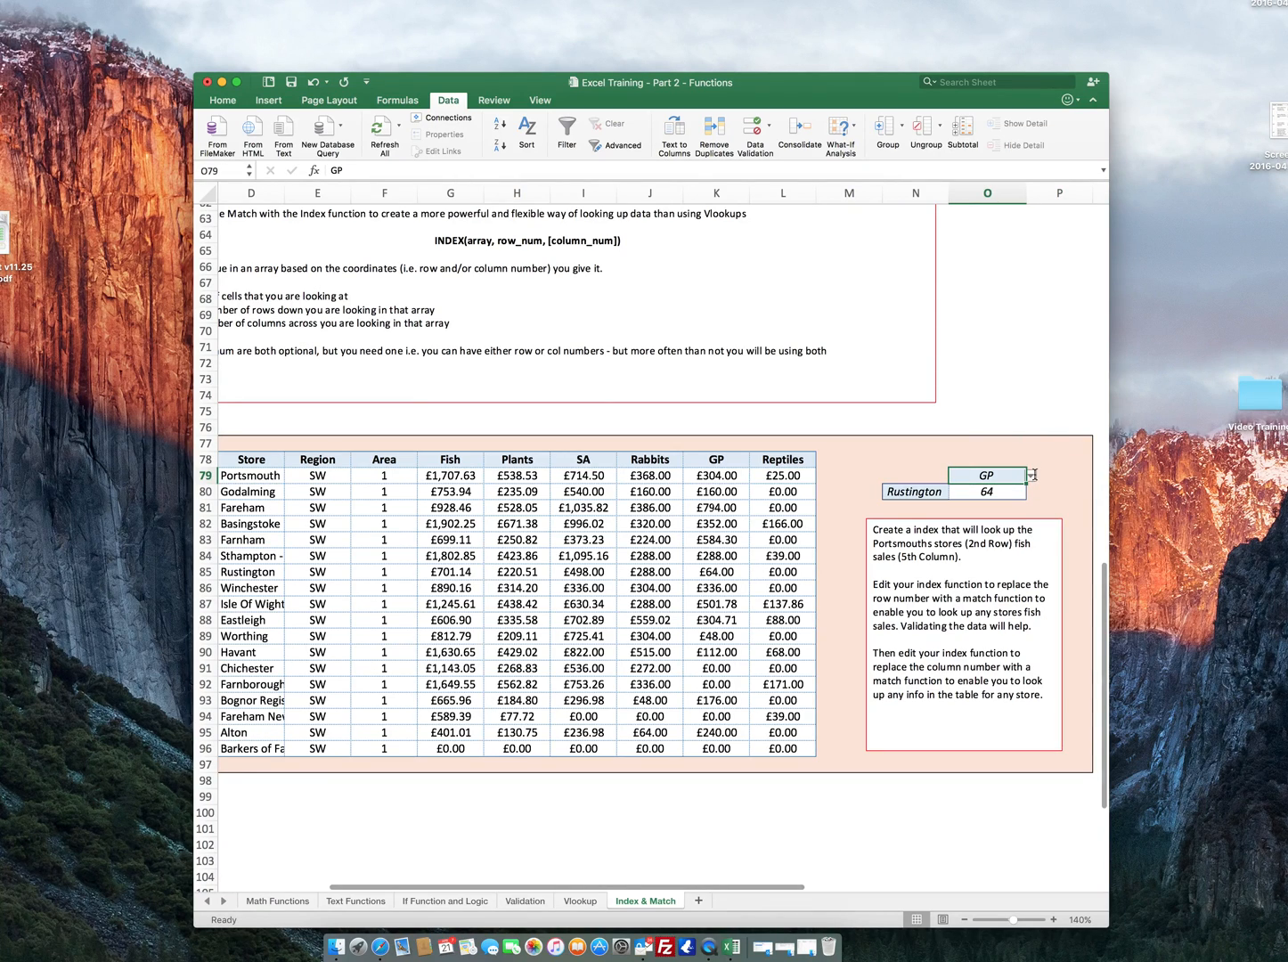
left_click(1032, 478)
left_click(980, 501)
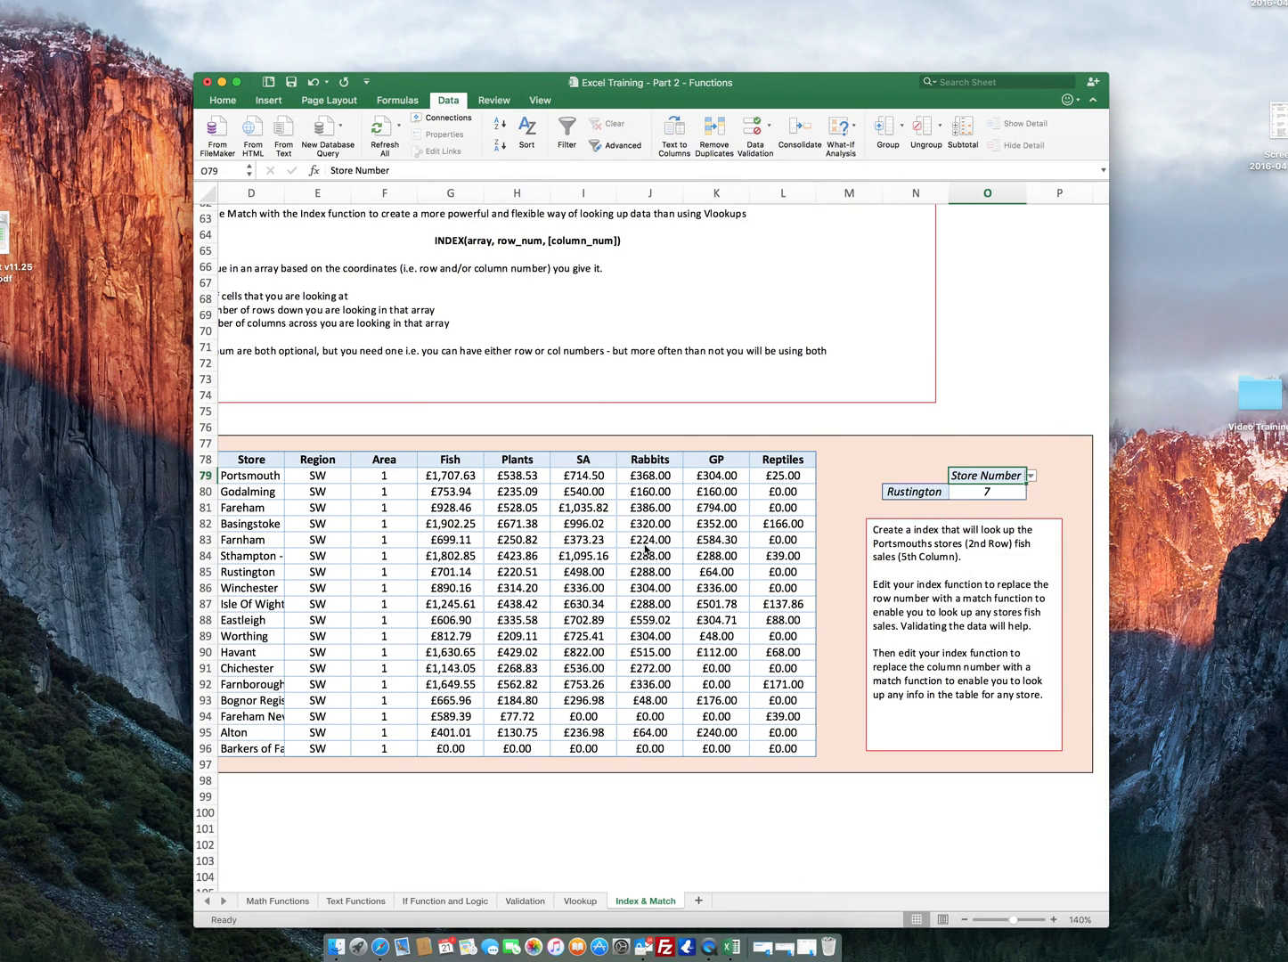
Examine where the Store Number column sits relative to the Store column in the table C78:L96.
scroll(553, 570, "left", 3)
scroll(539, 574, "down", 1)
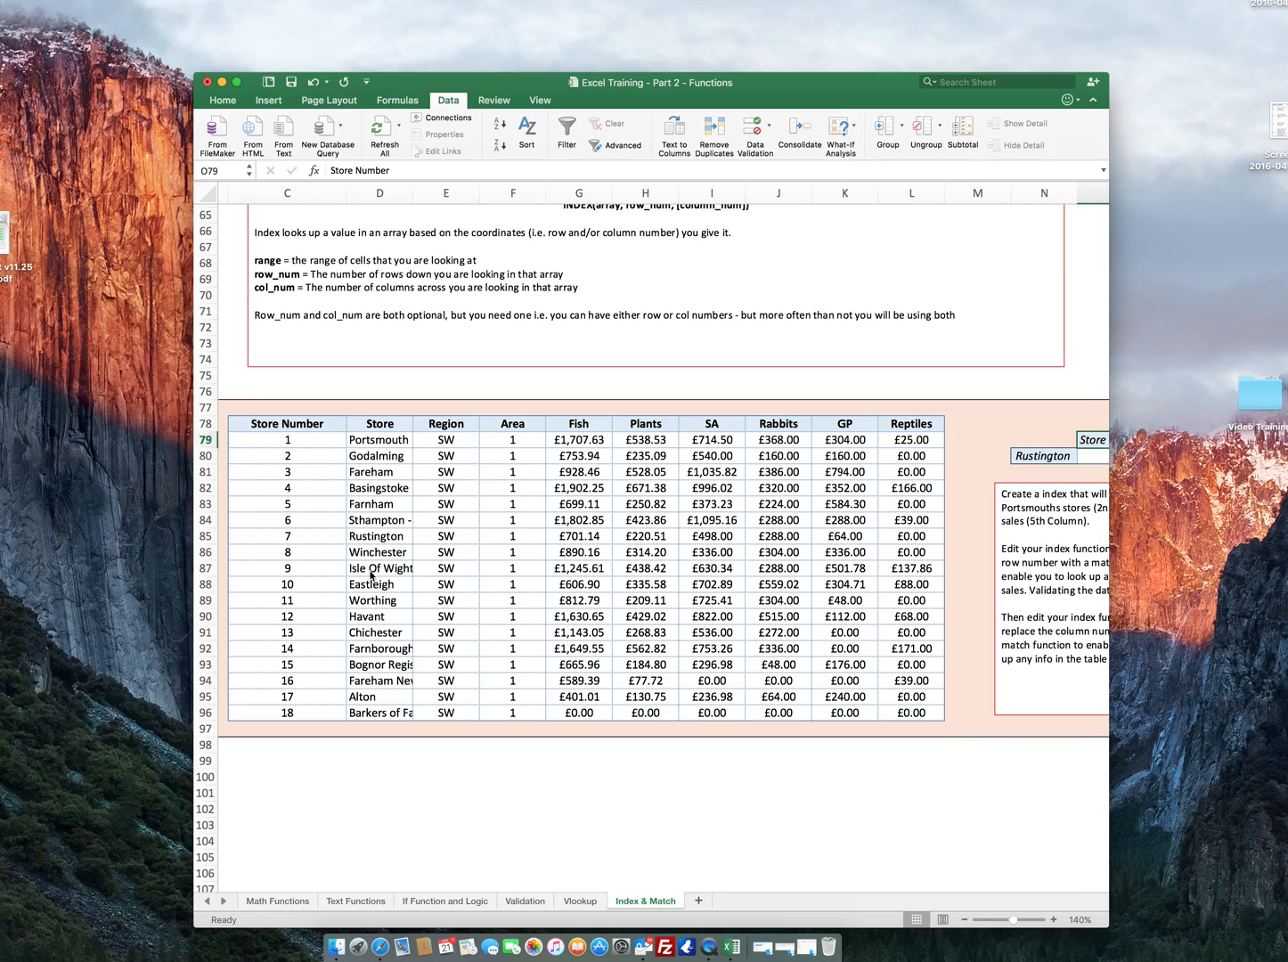
scroll(371, 588, "down", 3)
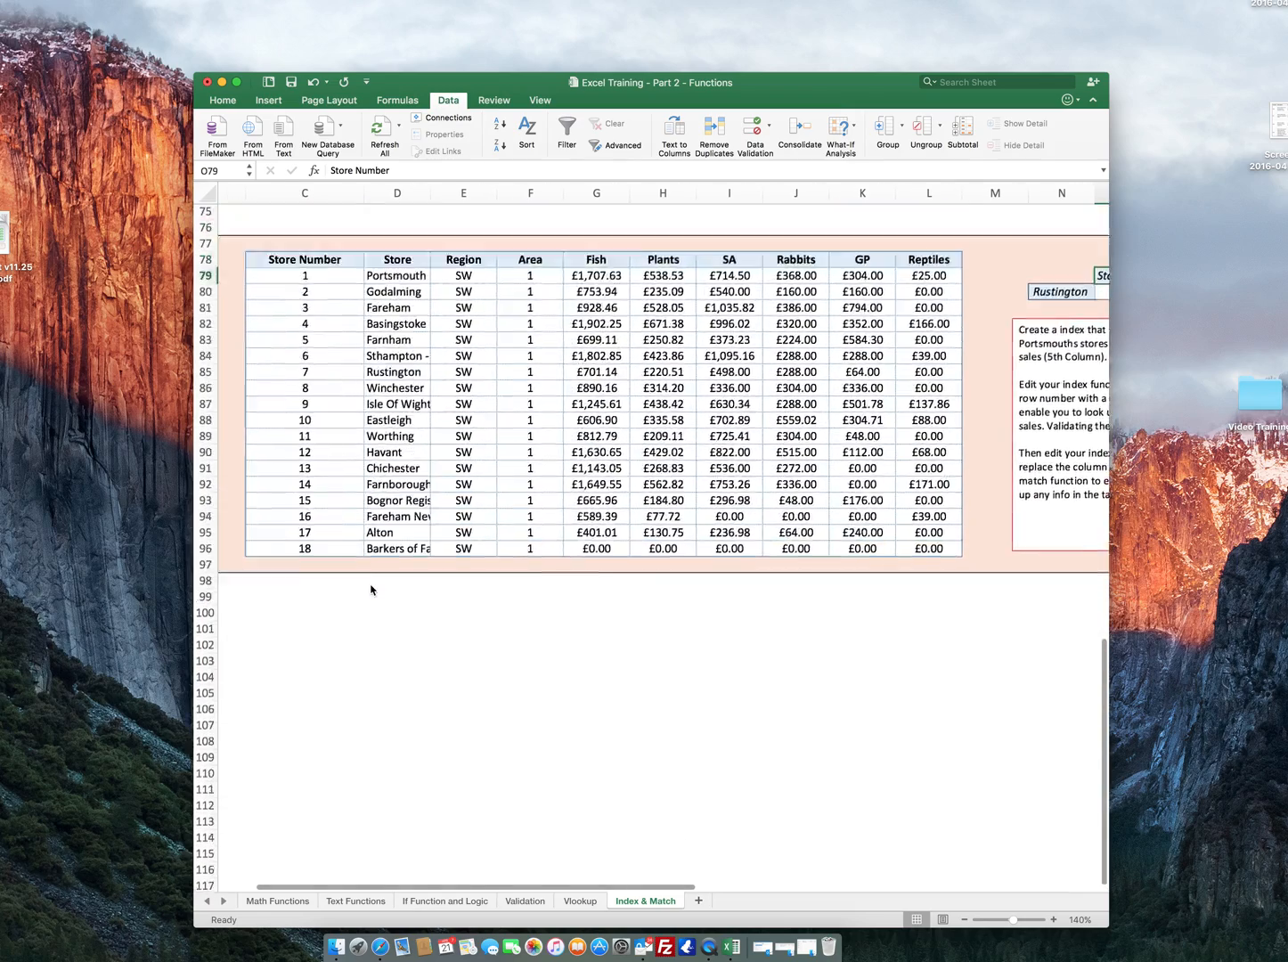
scroll(372, 588, "up", 10)
scroll(372, 585, "down", 5)
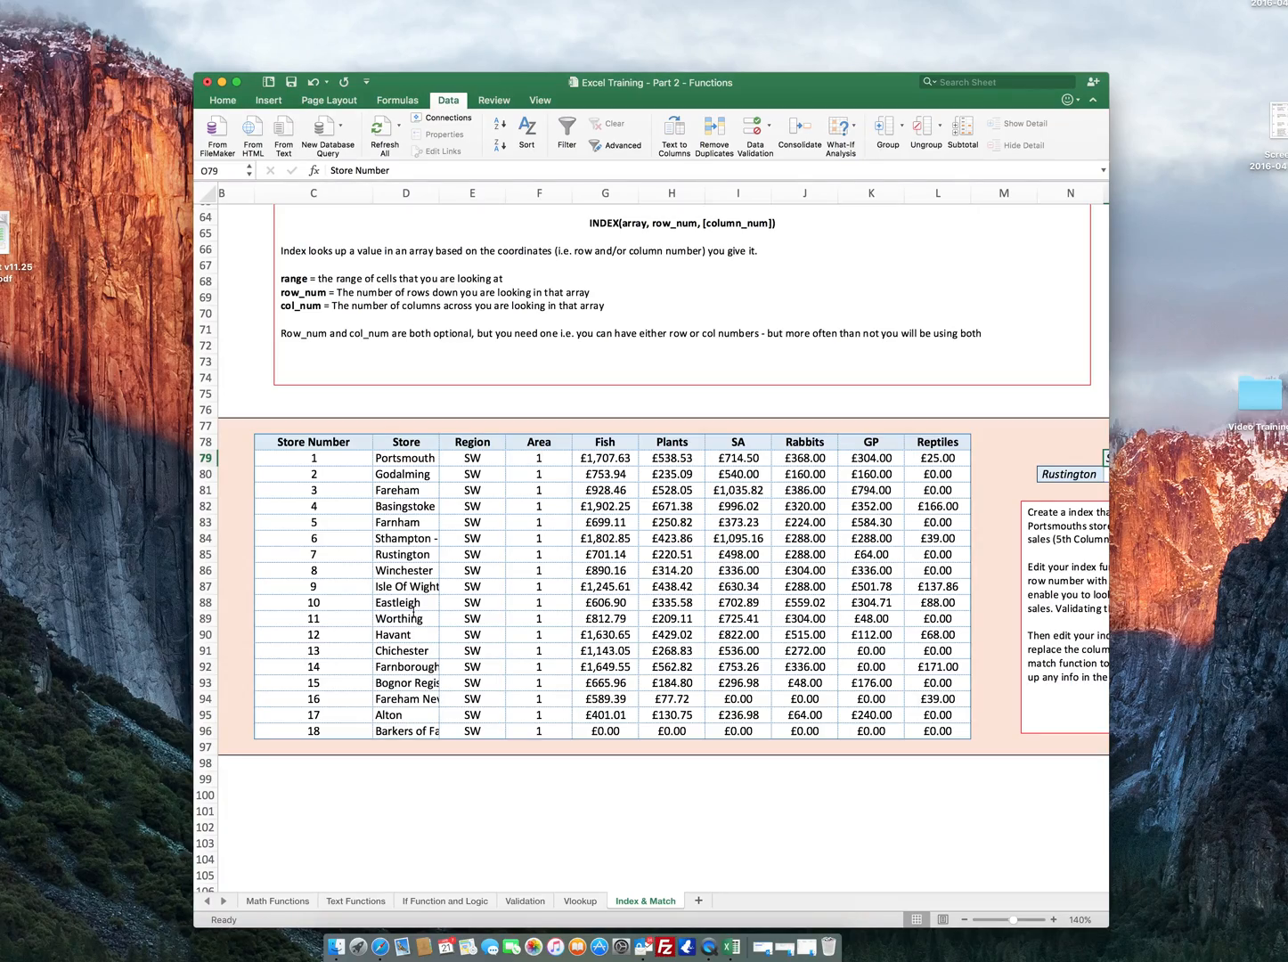
scroll(414, 611, "right", 2)
scroll(413, 611, "right", 2)
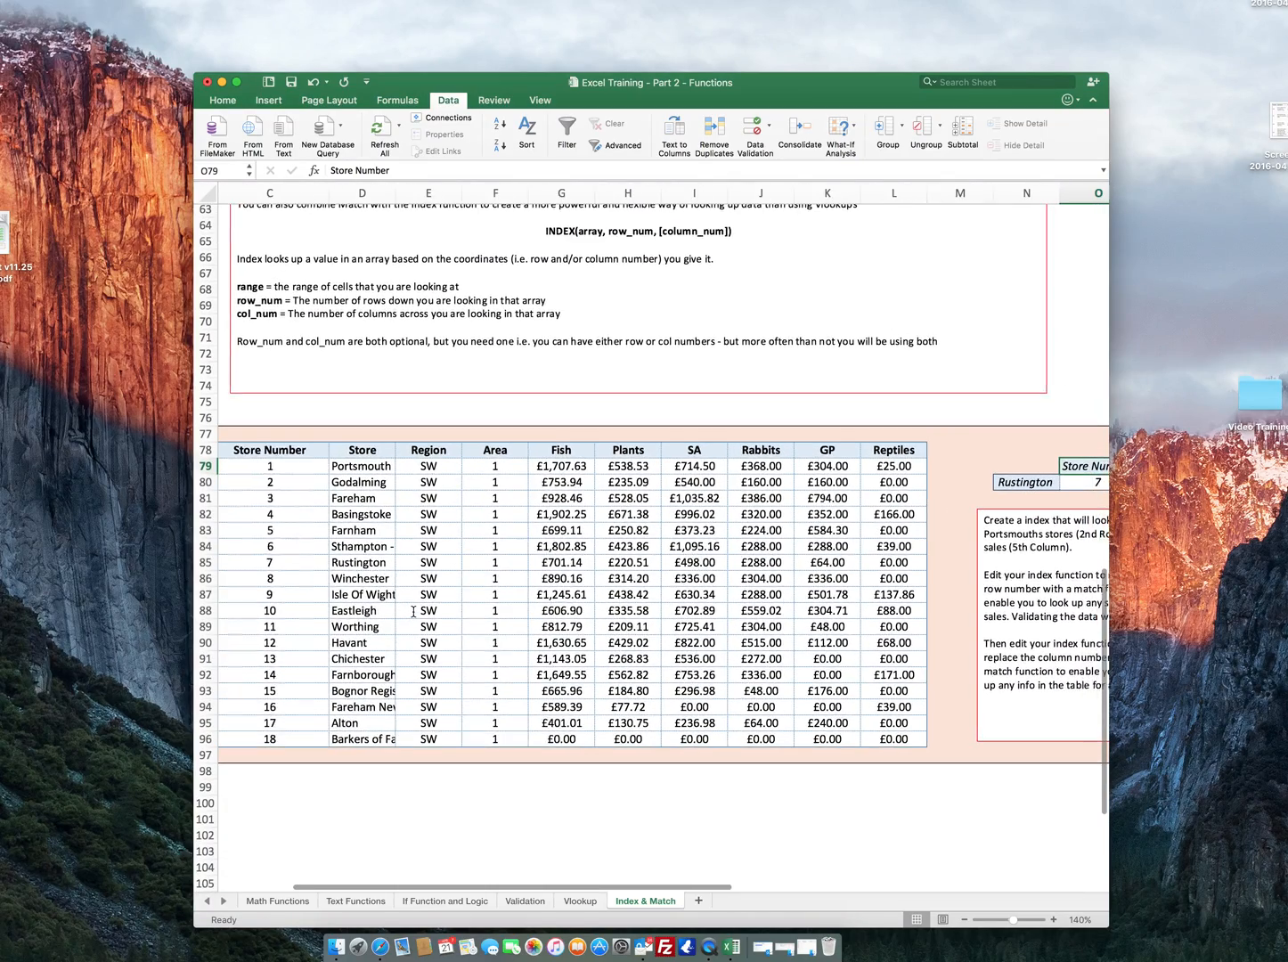
scroll(413, 611, "right", 5)
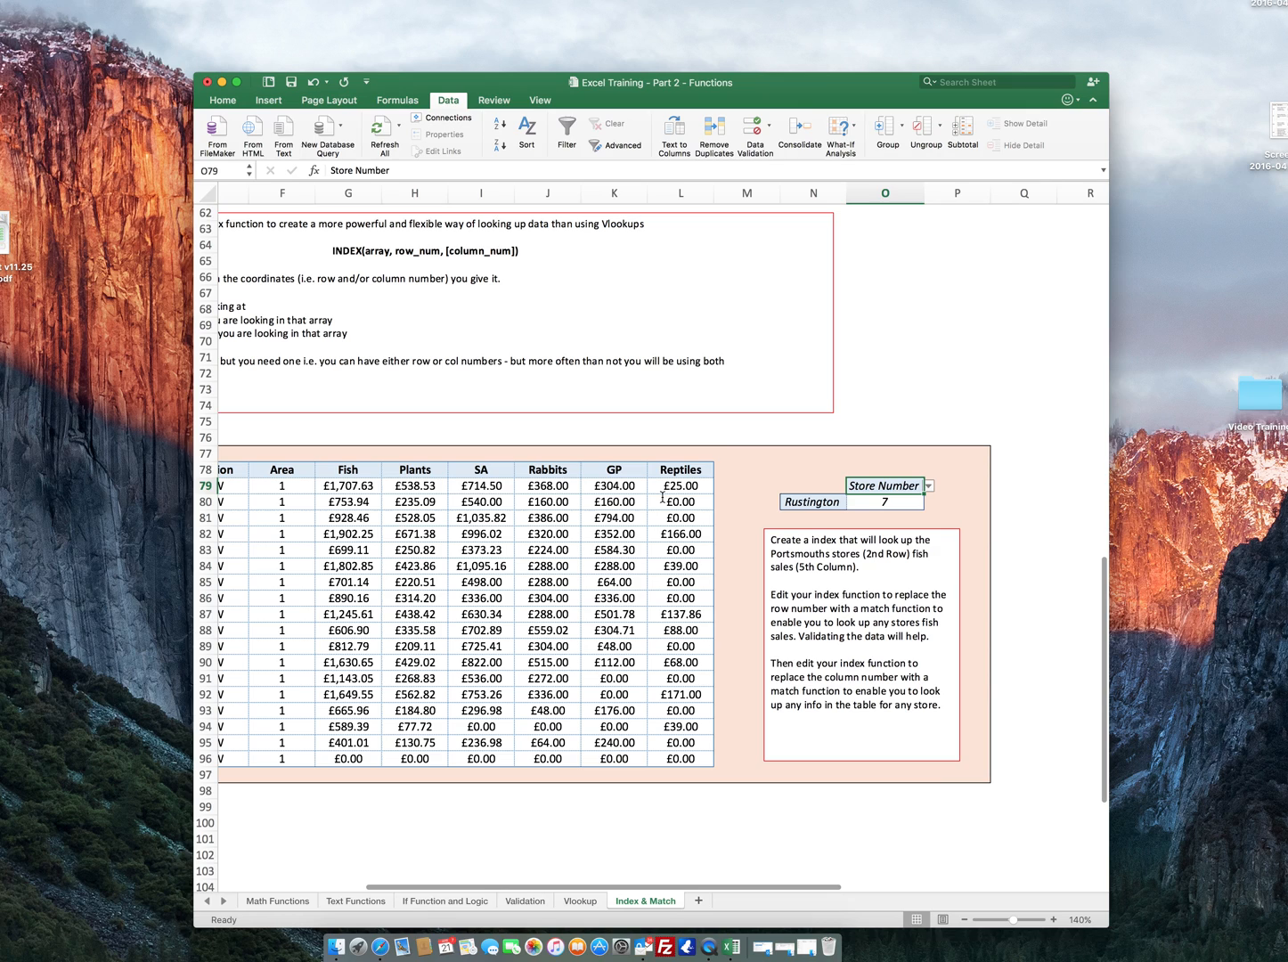
Review the INDEX formula with two MATCH functions in O80 against the store table it refers to.
left_click(856, 497)
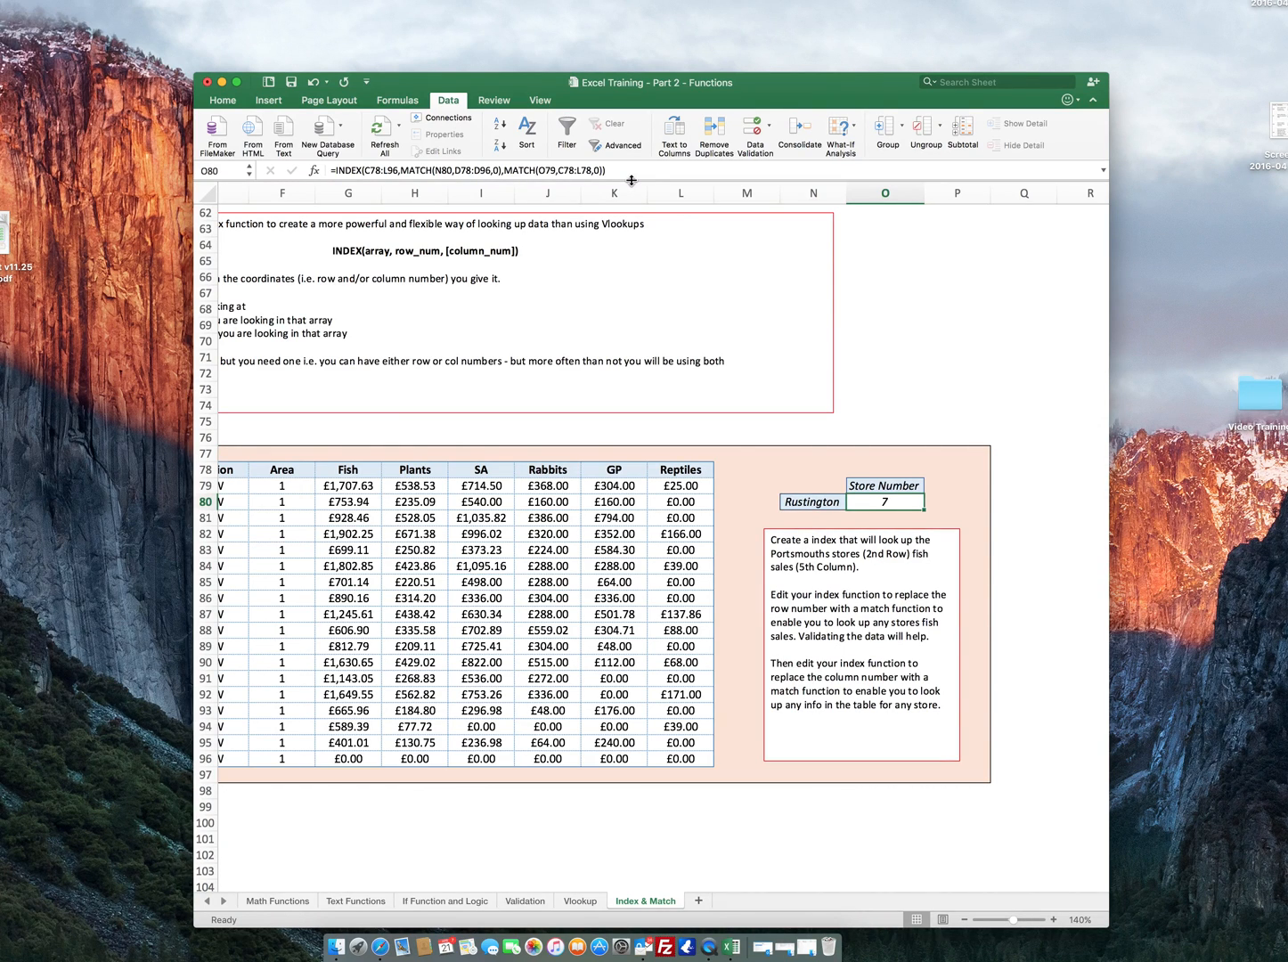
scroll(643, 436, "left", 3)
scroll(643, 437, "down", 1)
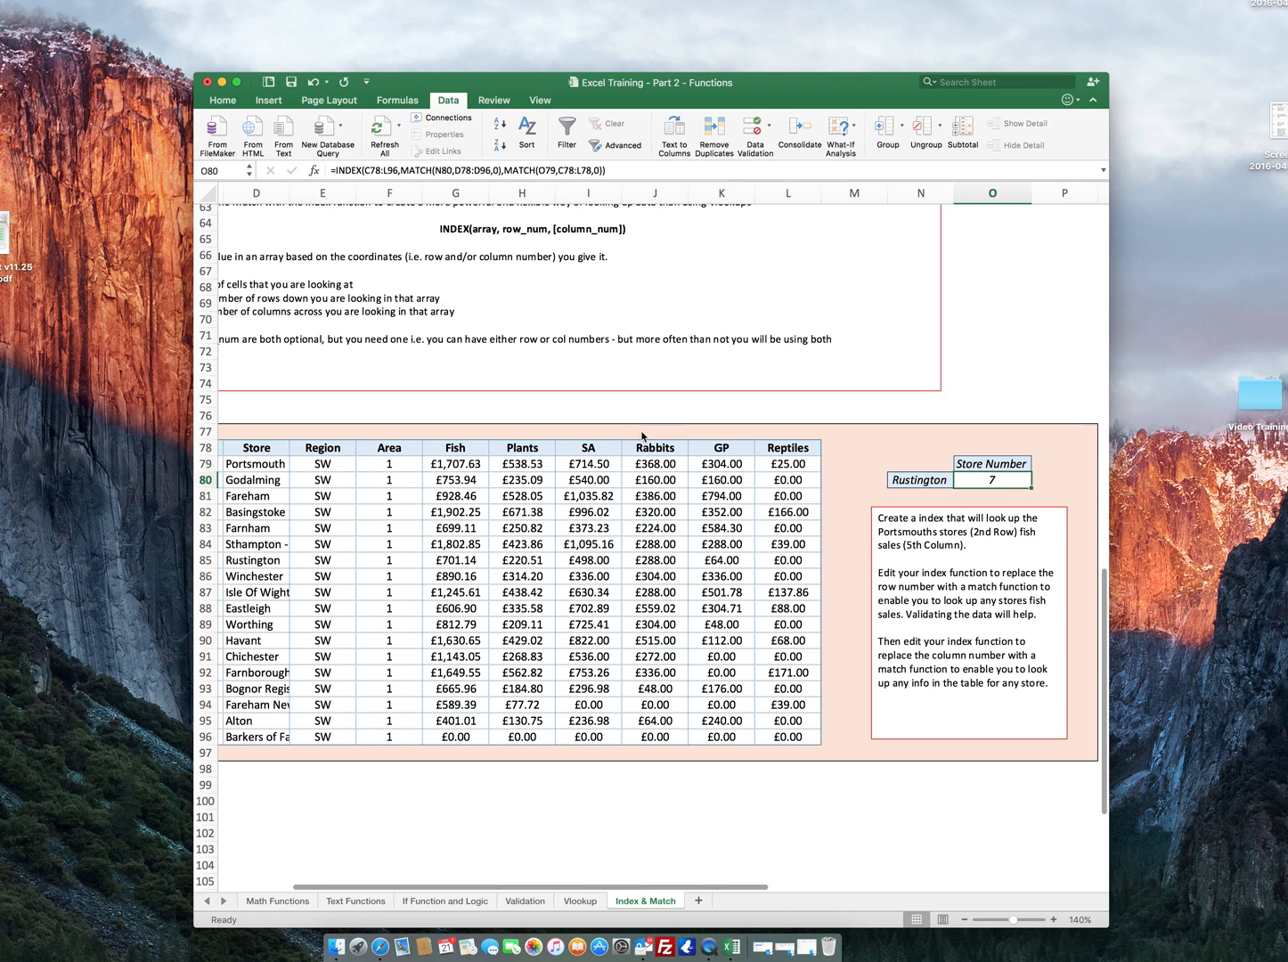
scroll(644, 436, "up", 1)
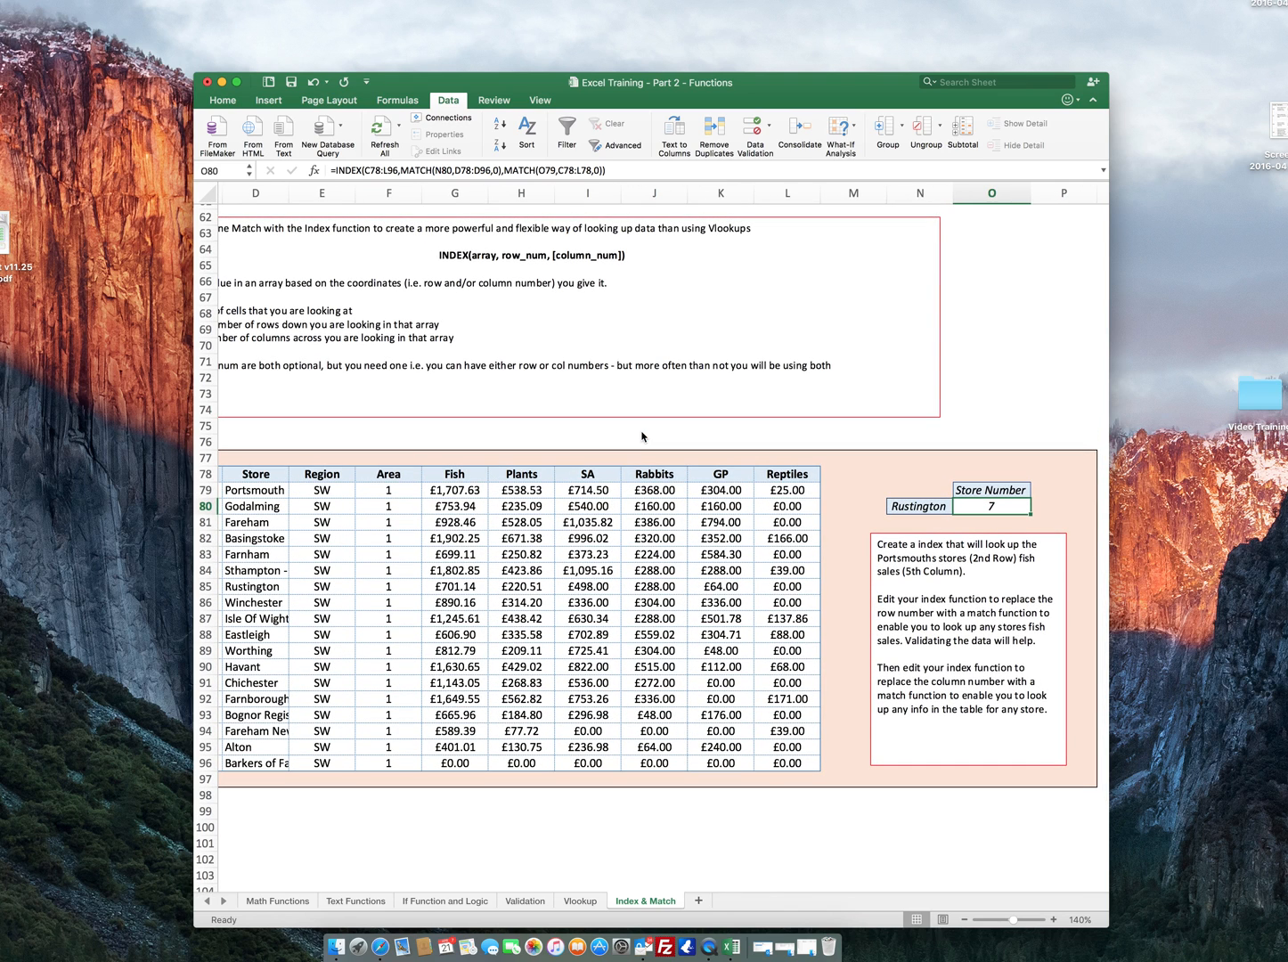
scroll(644, 436, "left", 3)
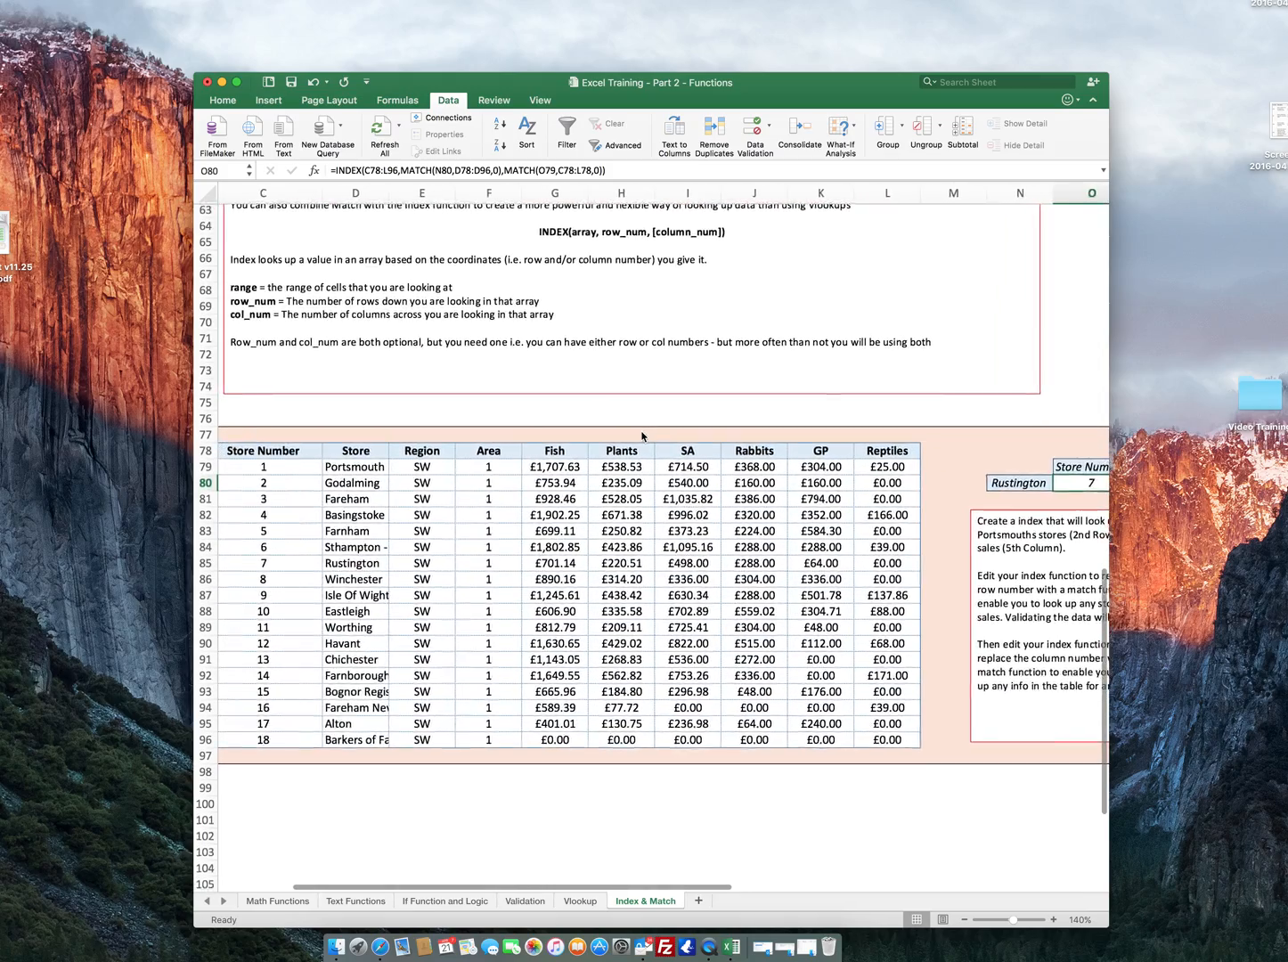
scroll(643, 437, "down", 1)
scroll(410, 489, "left", 2)
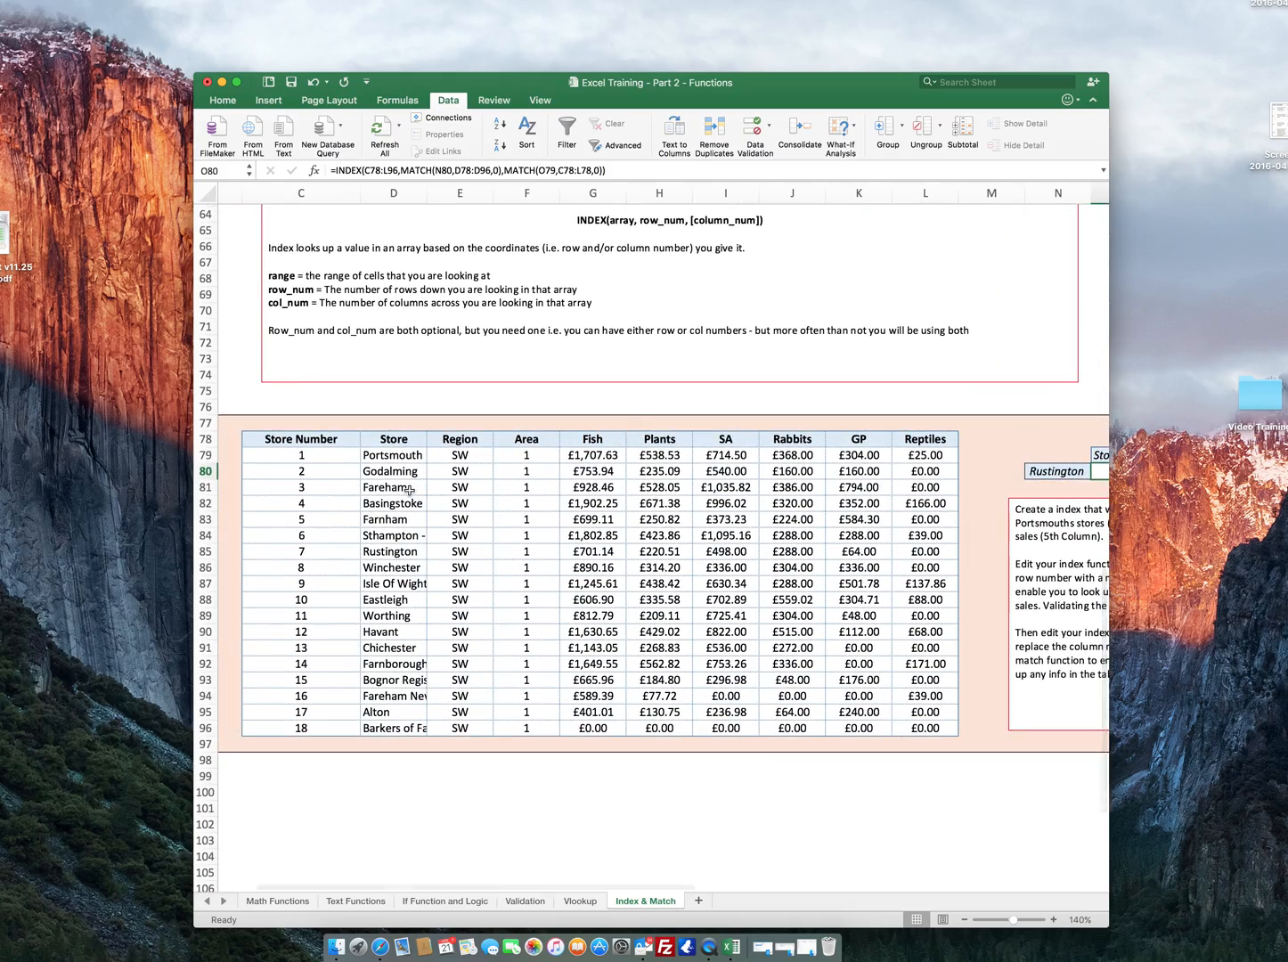
scroll(409, 490, "right", 2)
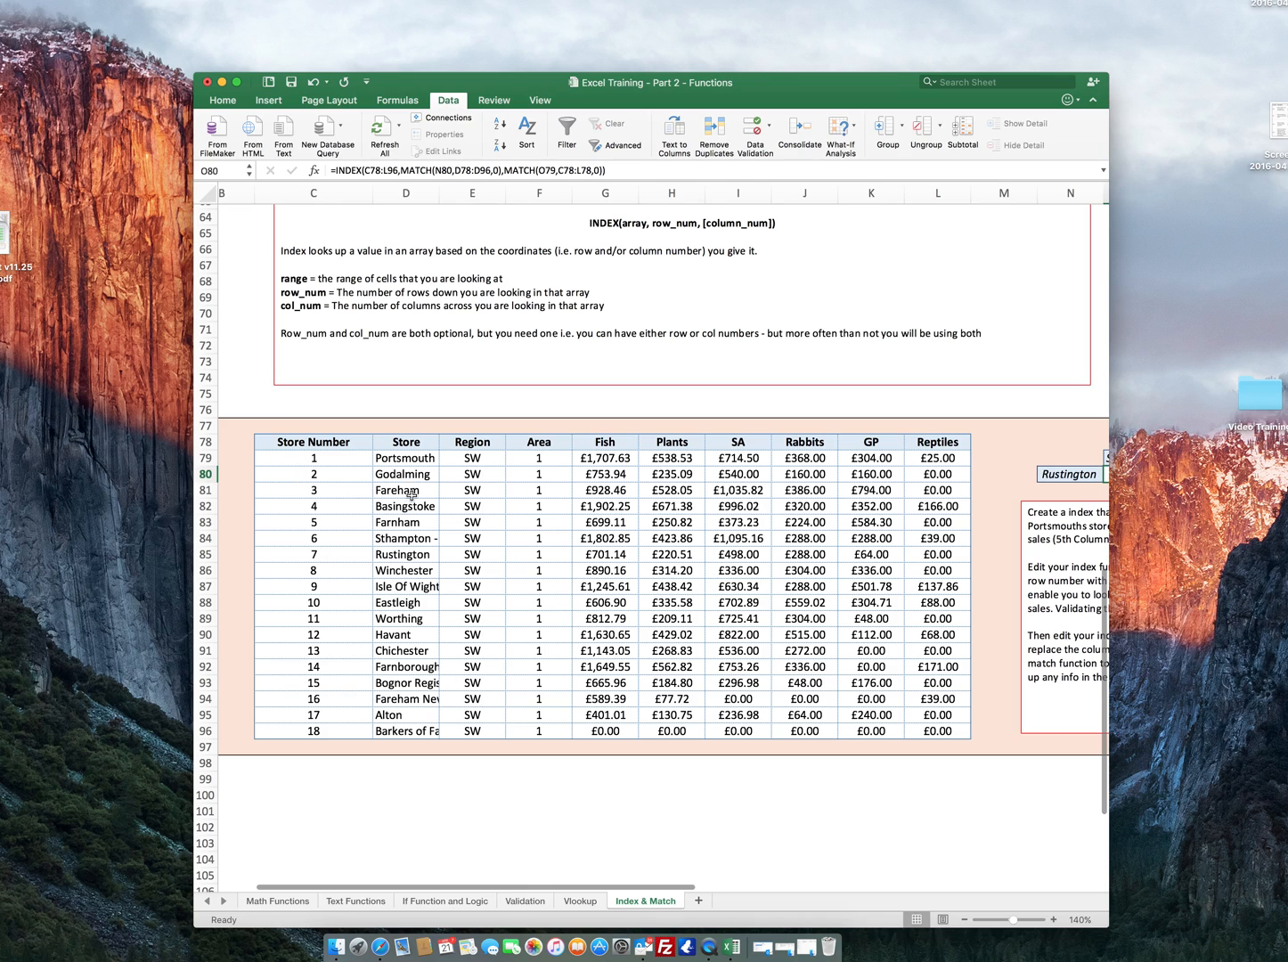